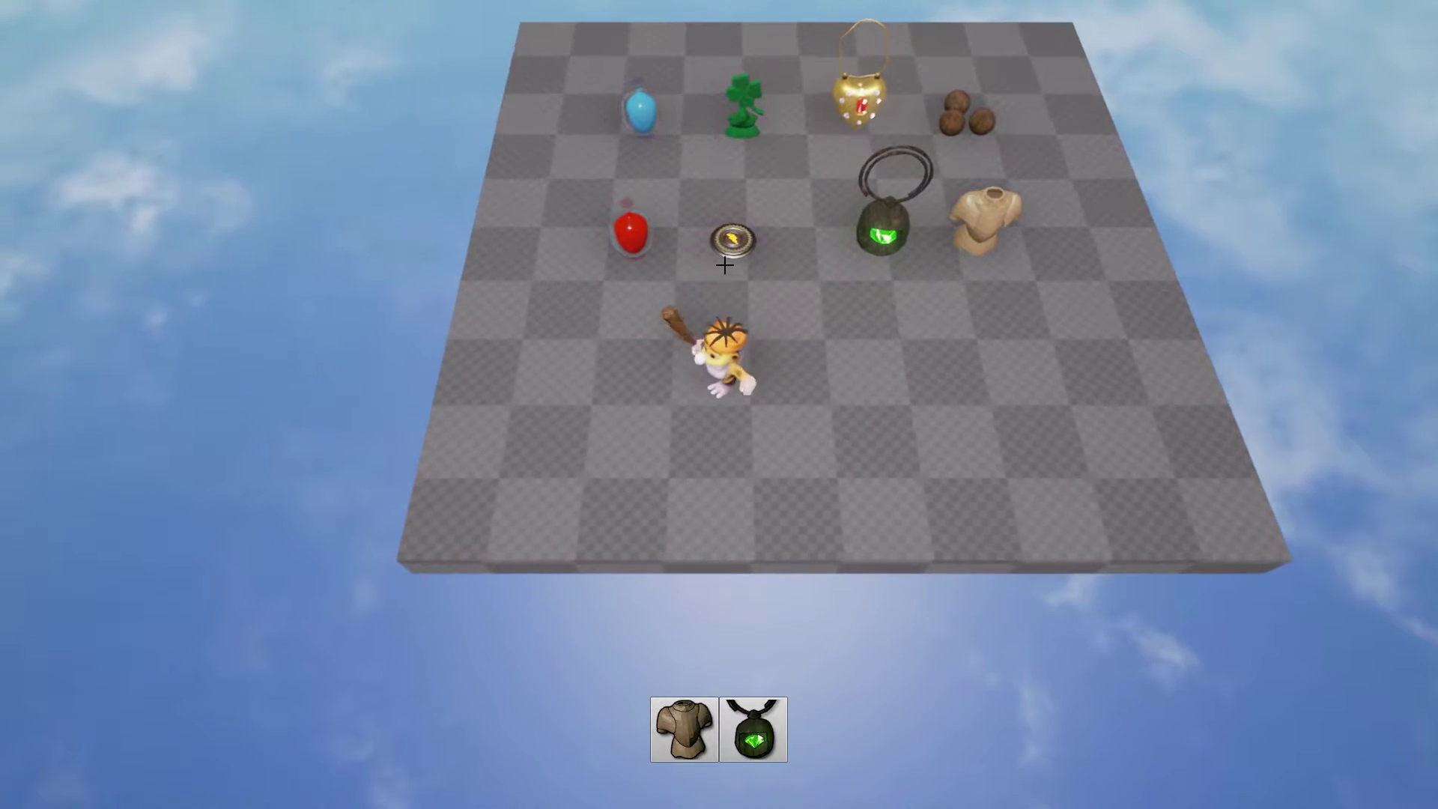
# Collect all eight board pickups, from compass to leather shirt, into the inventory bar.
pyautogui.click(732, 257)
pyautogui.click(565, 285)
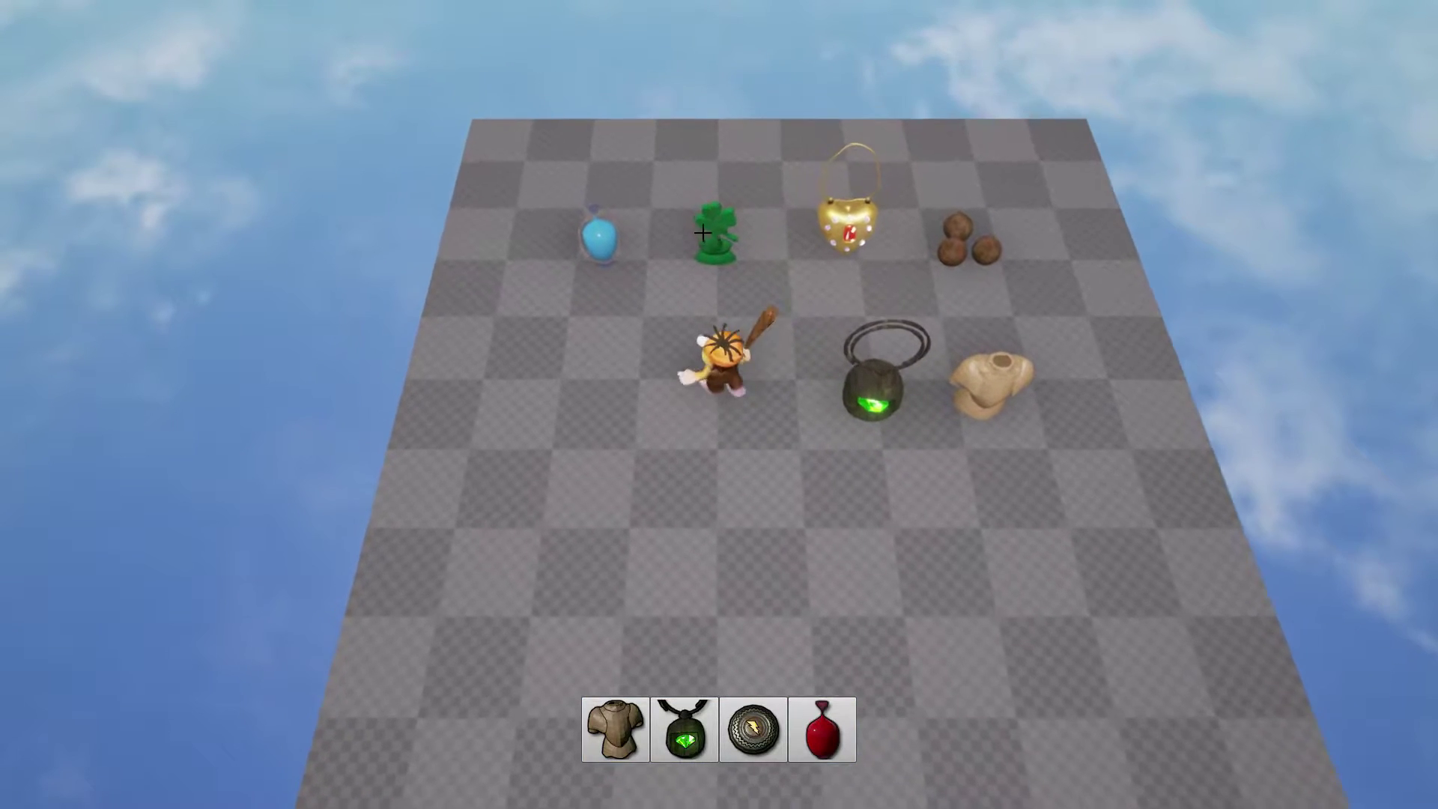
pyautogui.click(659, 283)
pyautogui.click(756, 277)
pyautogui.click(861, 296)
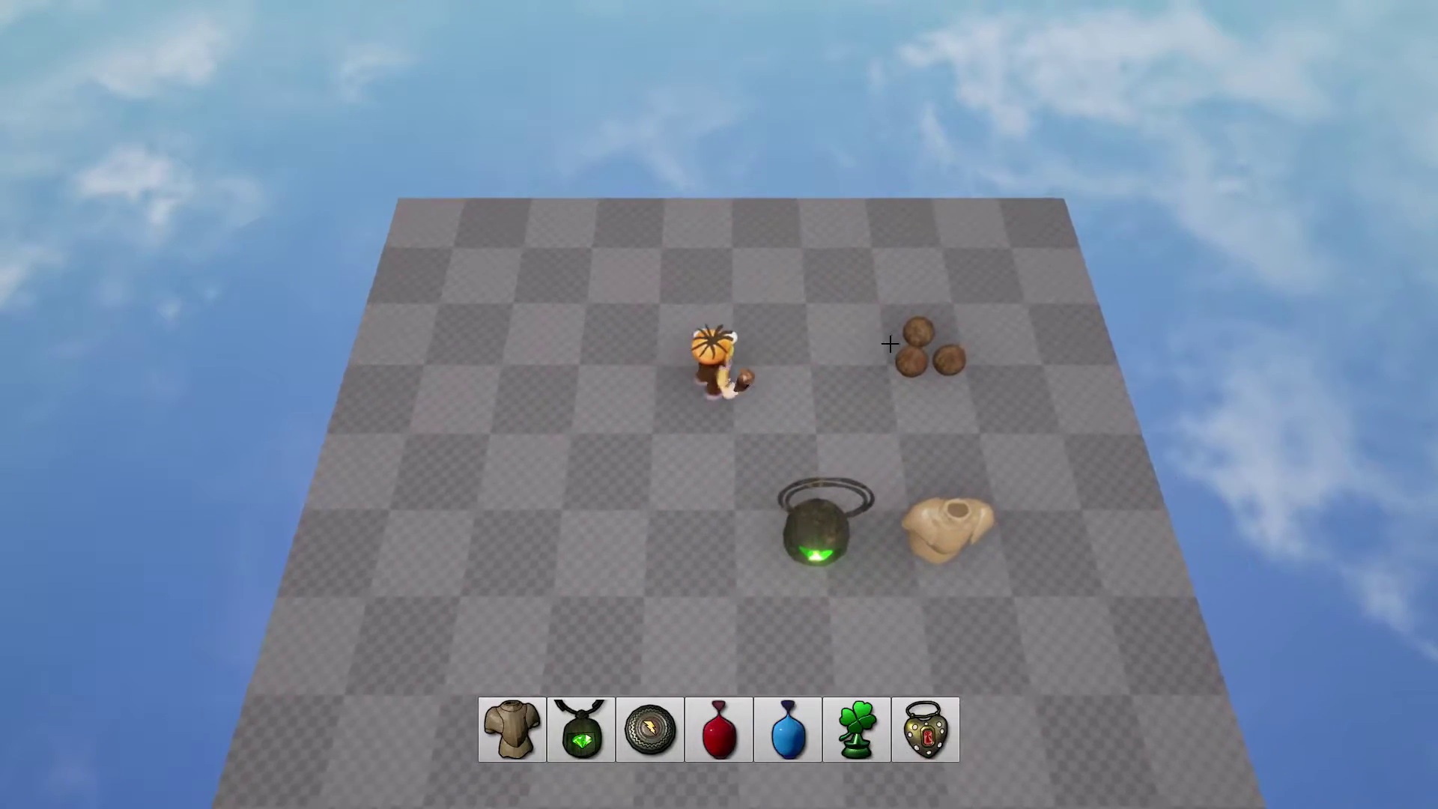
pyautogui.click(877, 384)
pyautogui.click(741, 470)
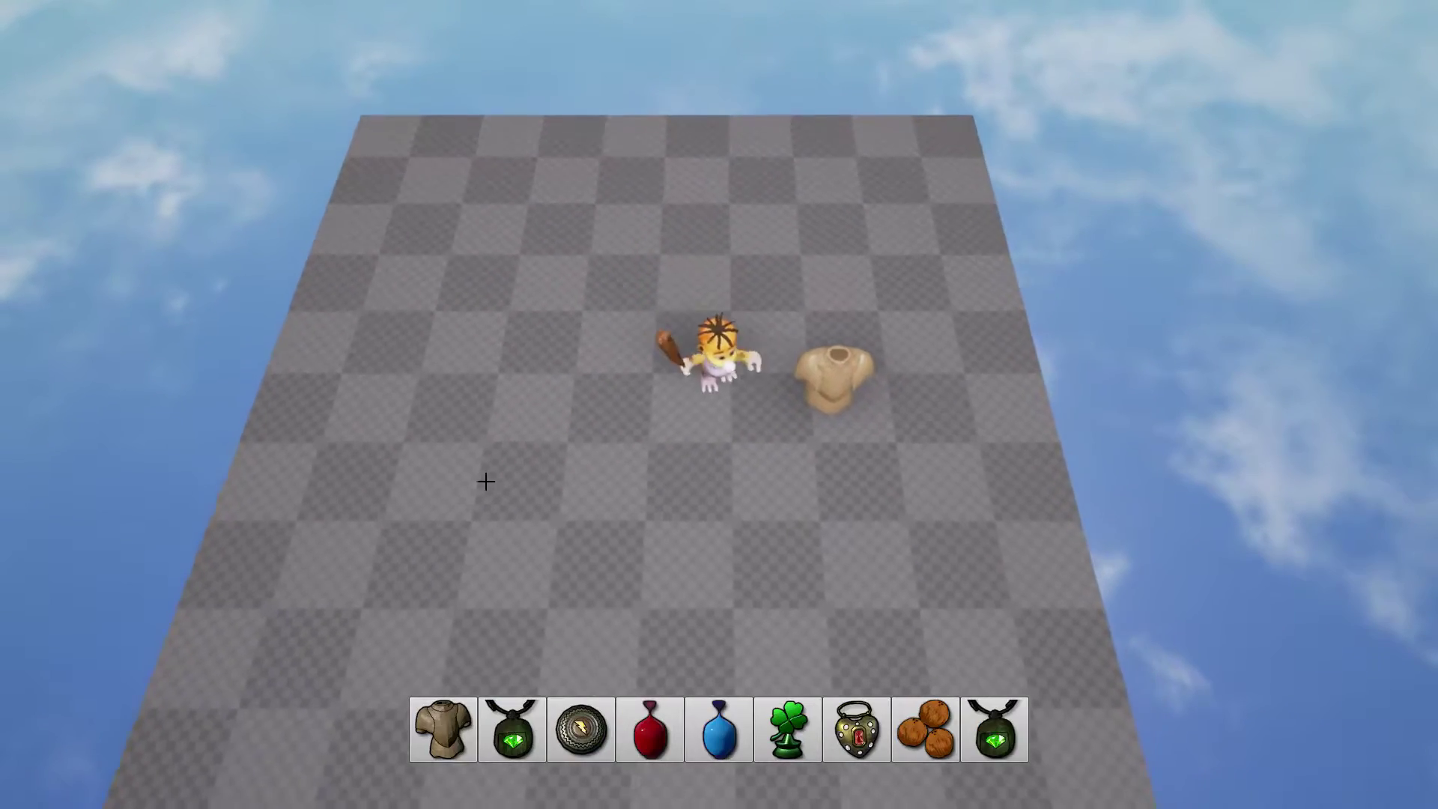
pyautogui.click(890, 298)
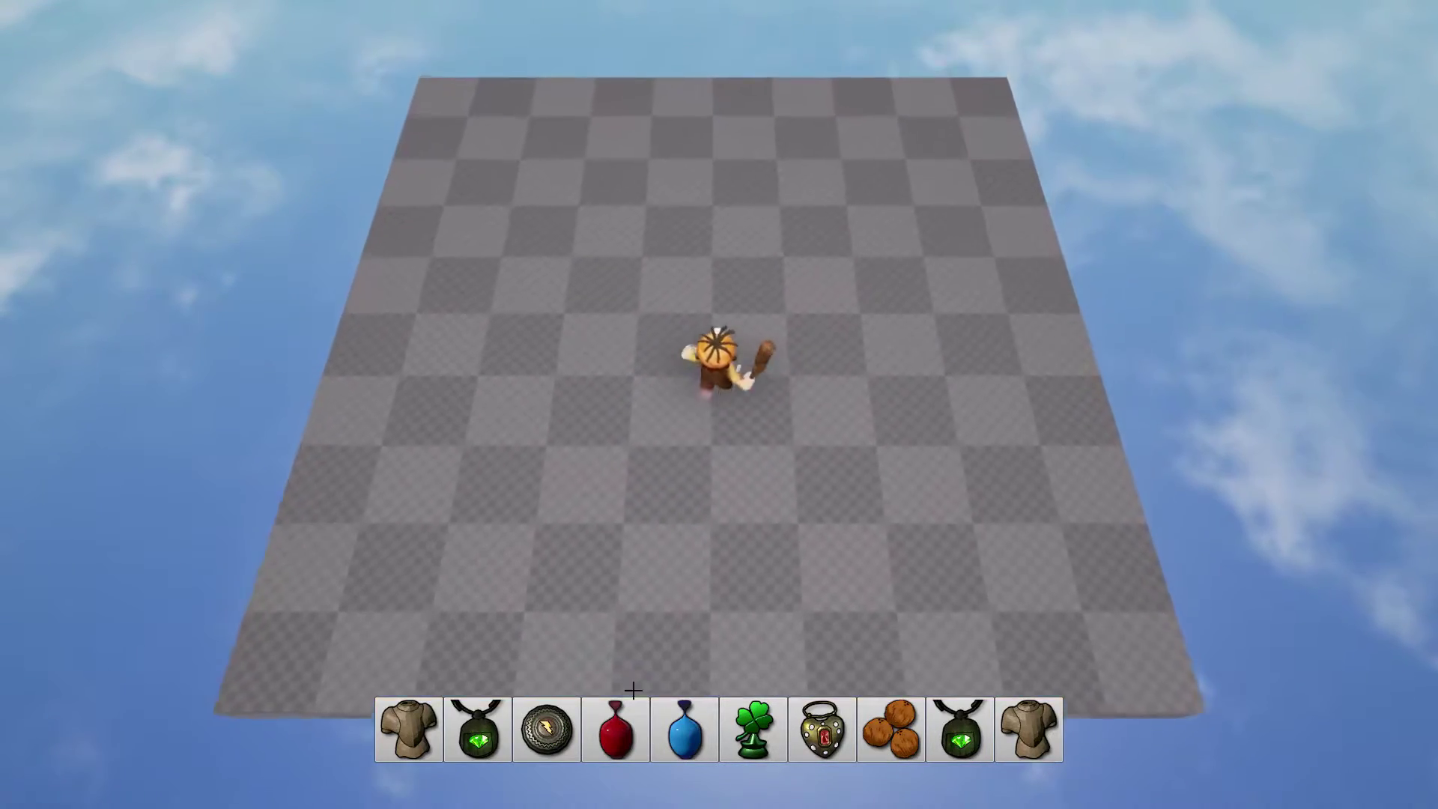
# Return the potions, lightning coin, gem amulet, leather shirt, heart locket and clover to the board.
pyautogui.click(684, 729)
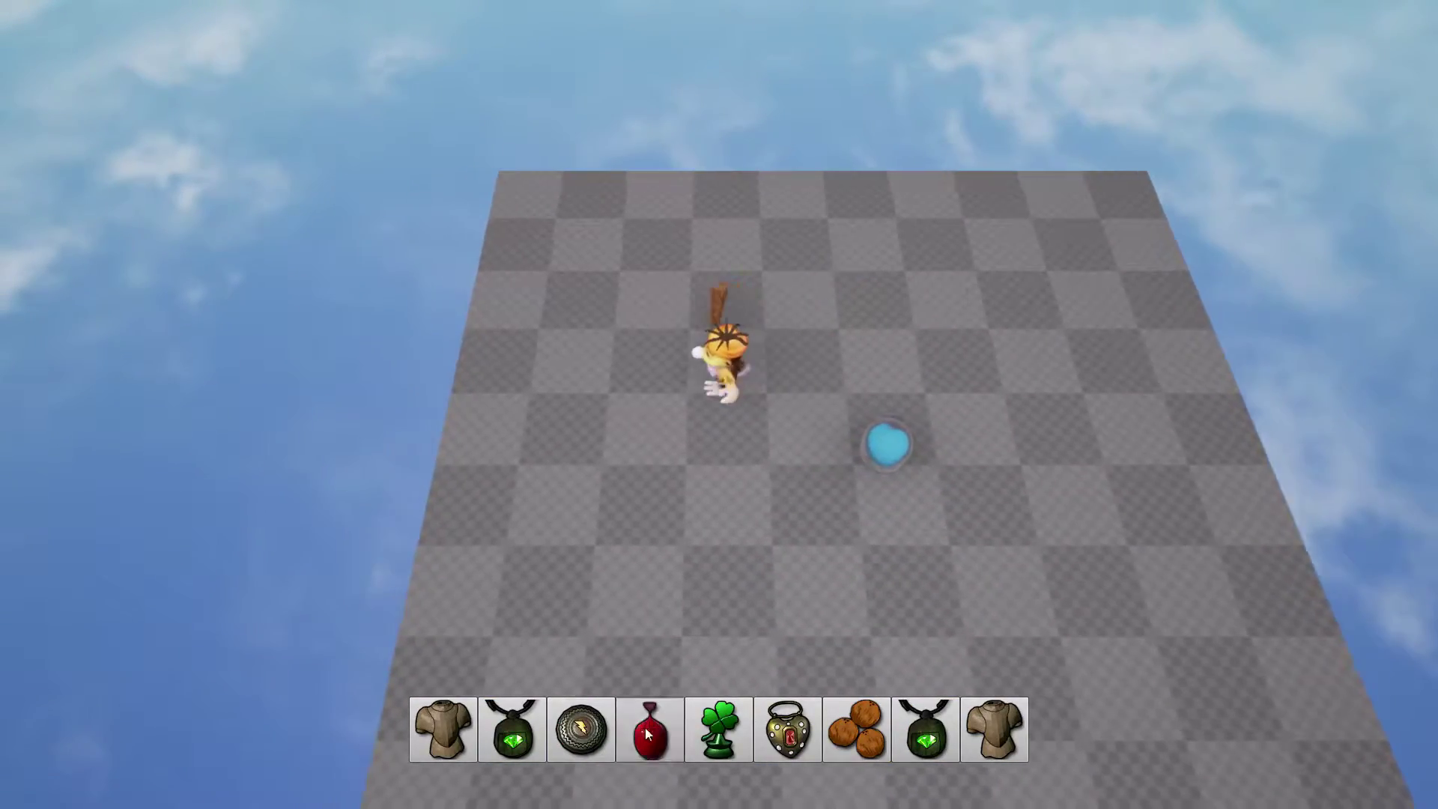
pyautogui.click(645, 726)
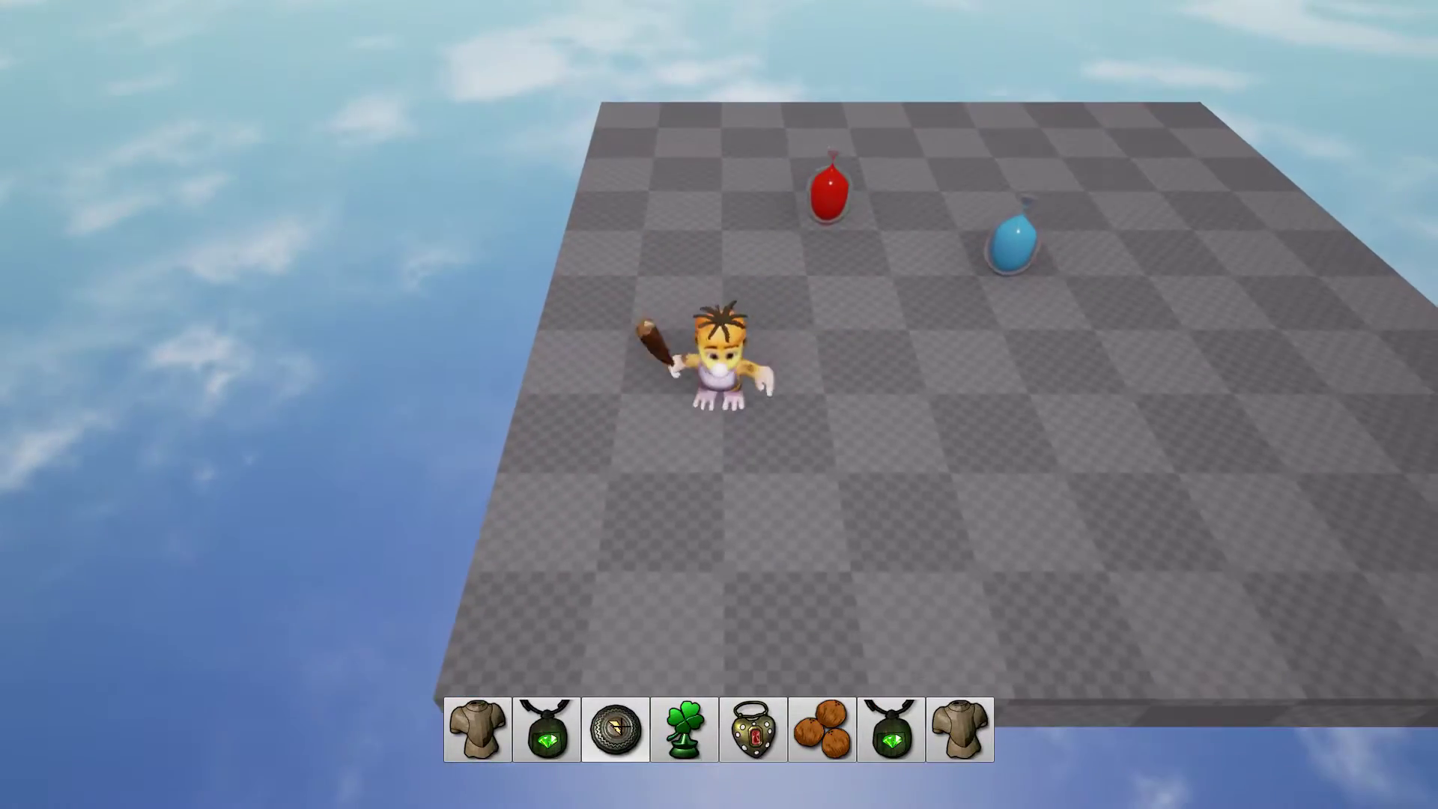
pyautogui.click(616, 729)
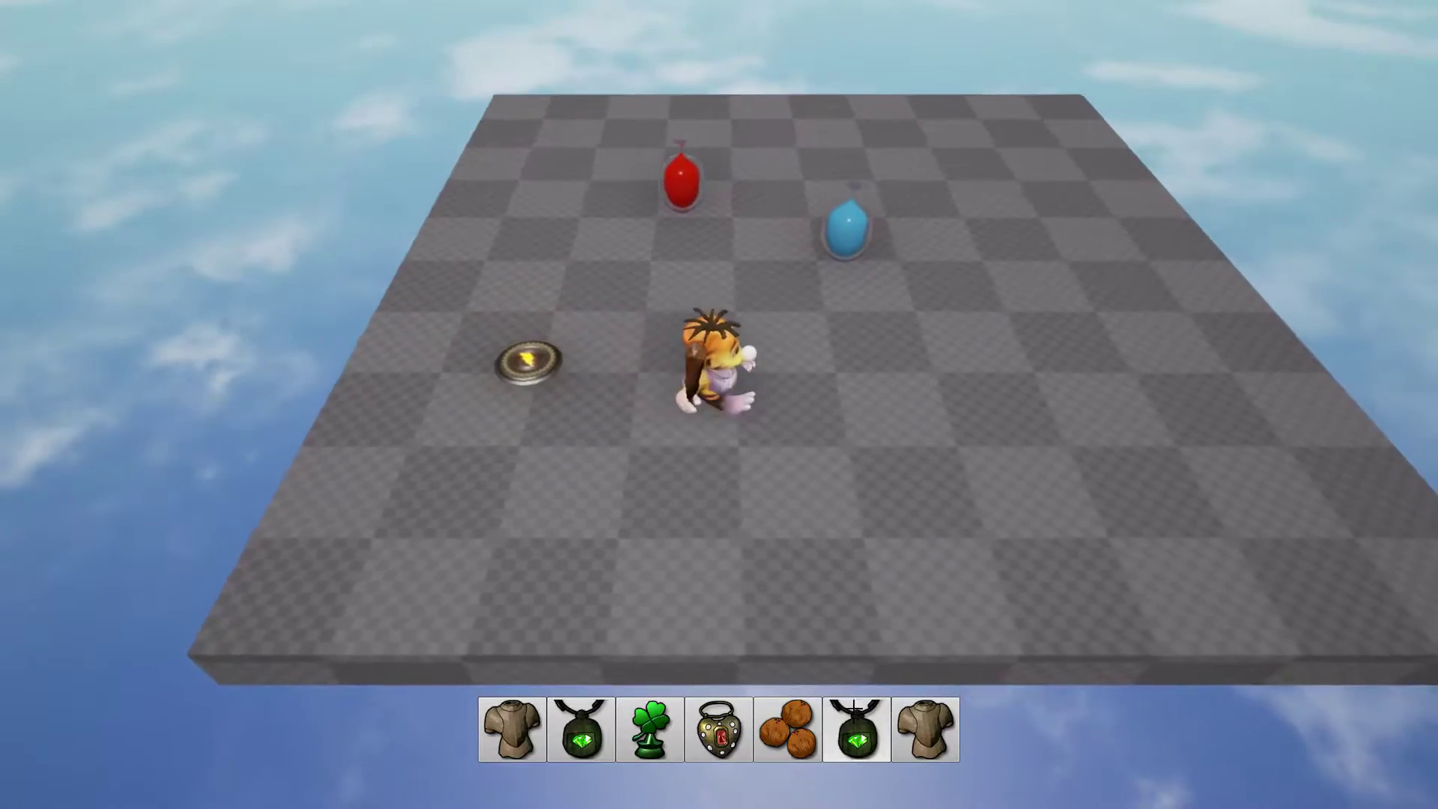
pyautogui.press('q')
pyautogui.press('q')
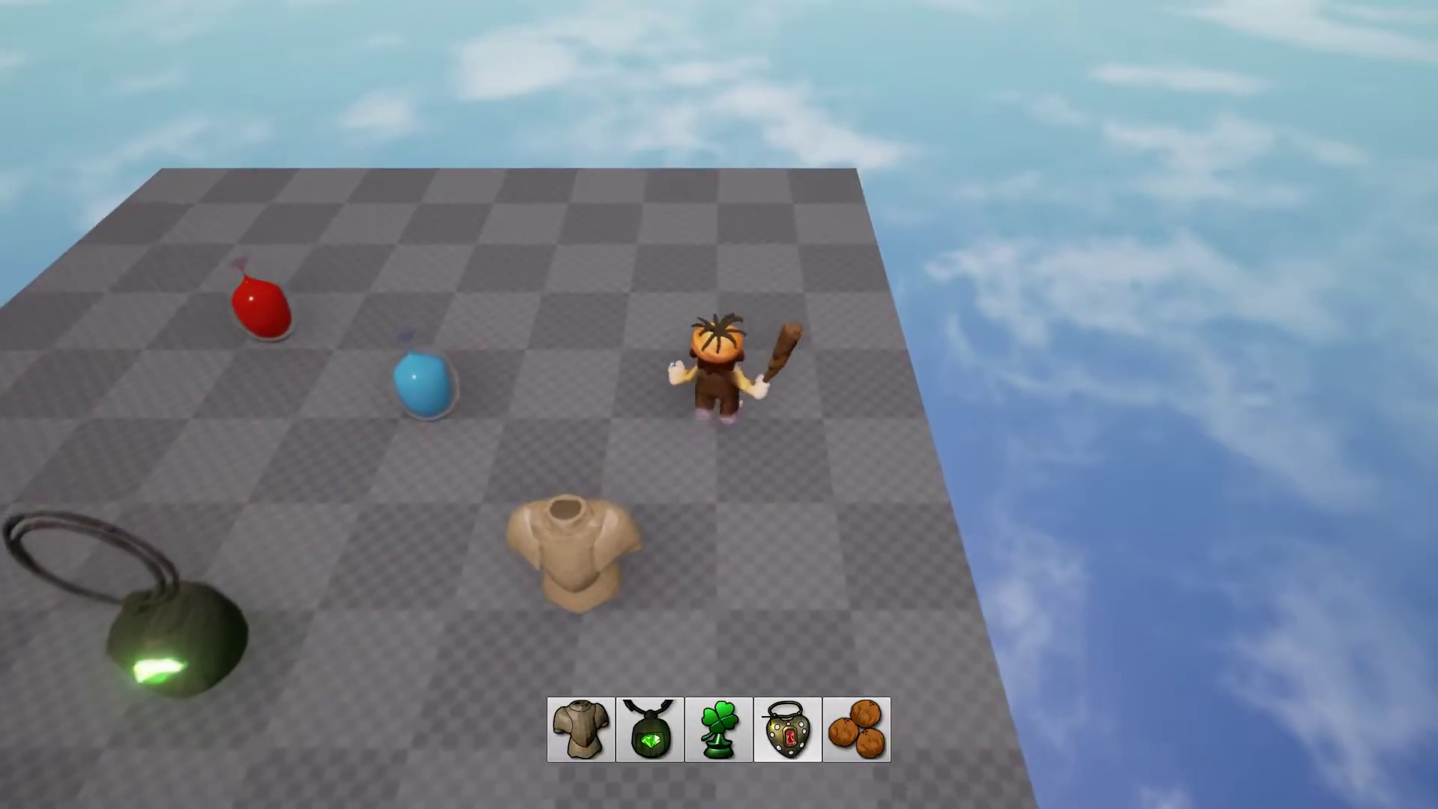
pyautogui.press('q')
pyautogui.press('q')
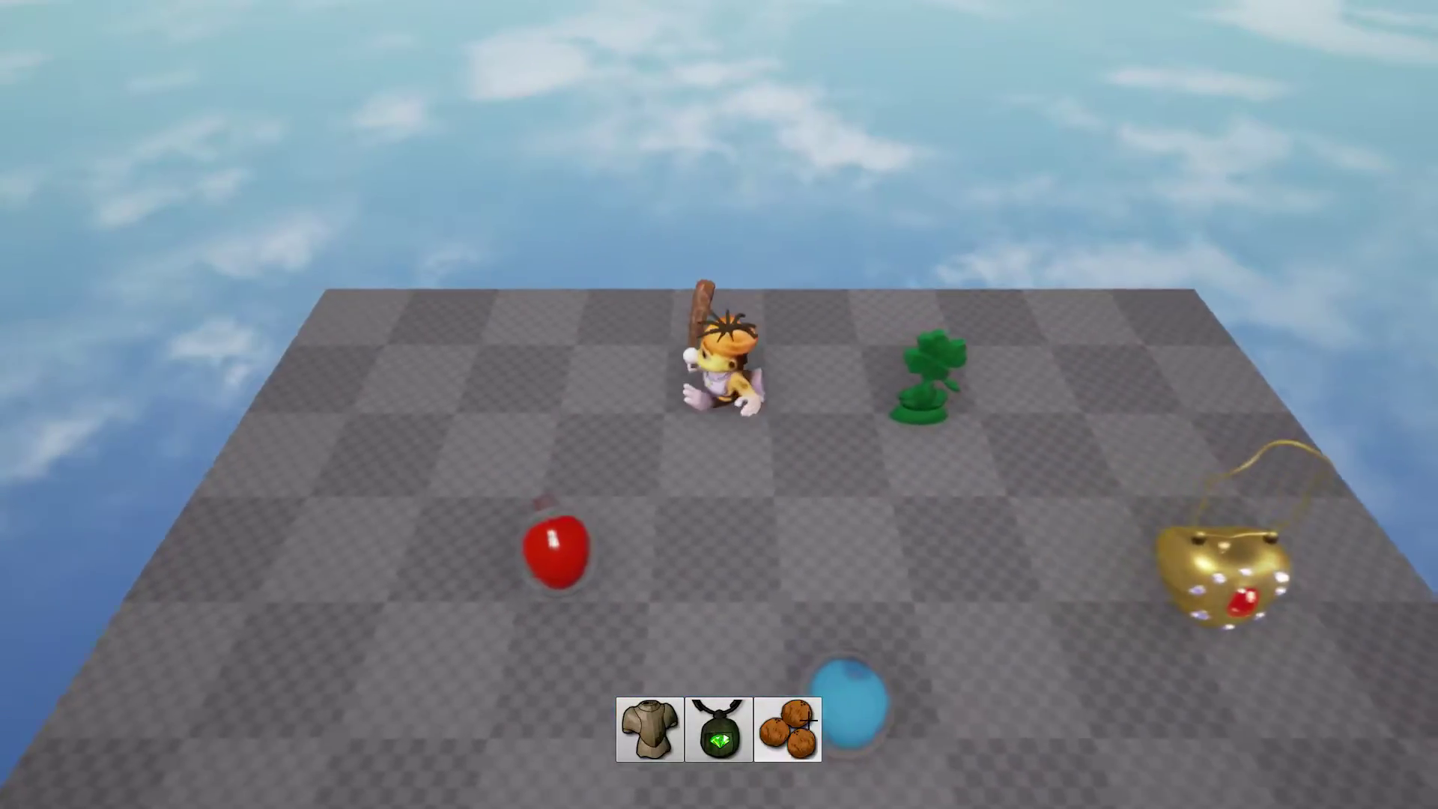
pyautogui.press('q')
pyautogui.press('q')
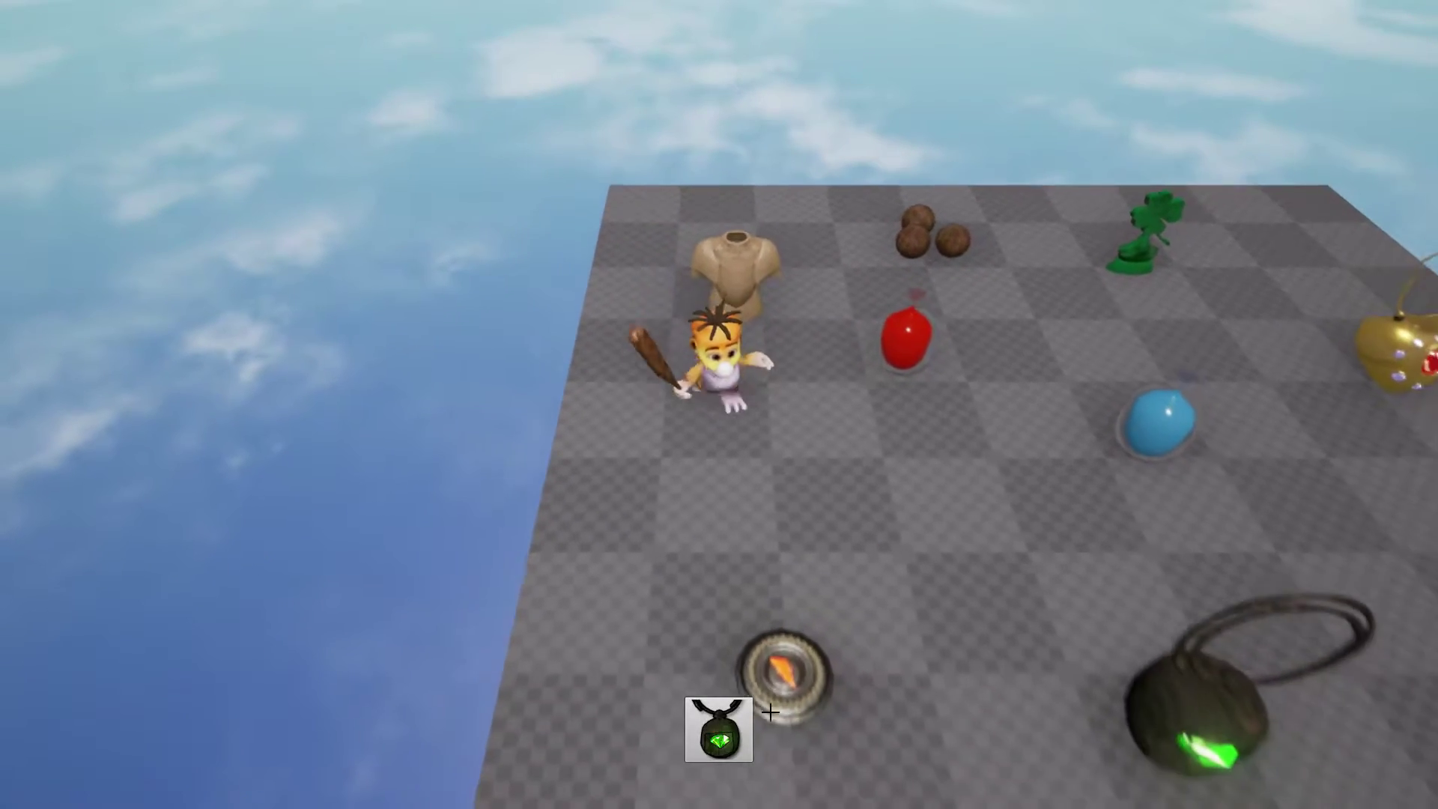
# Stop the game preview and browse the inv_static_meshes and inv_textures collections.
pyautogui.press('Escape')
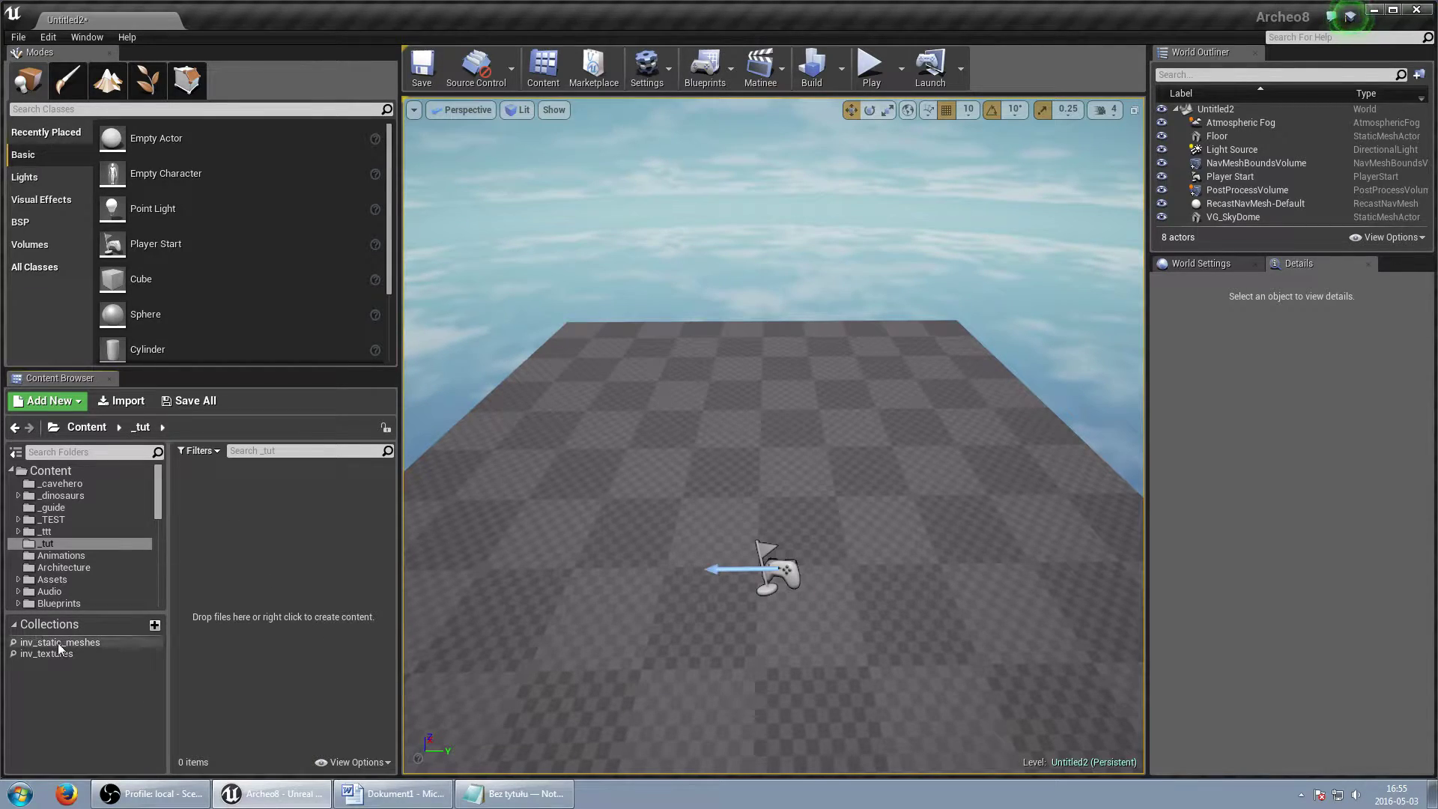
pyautogui.click(54, 643)
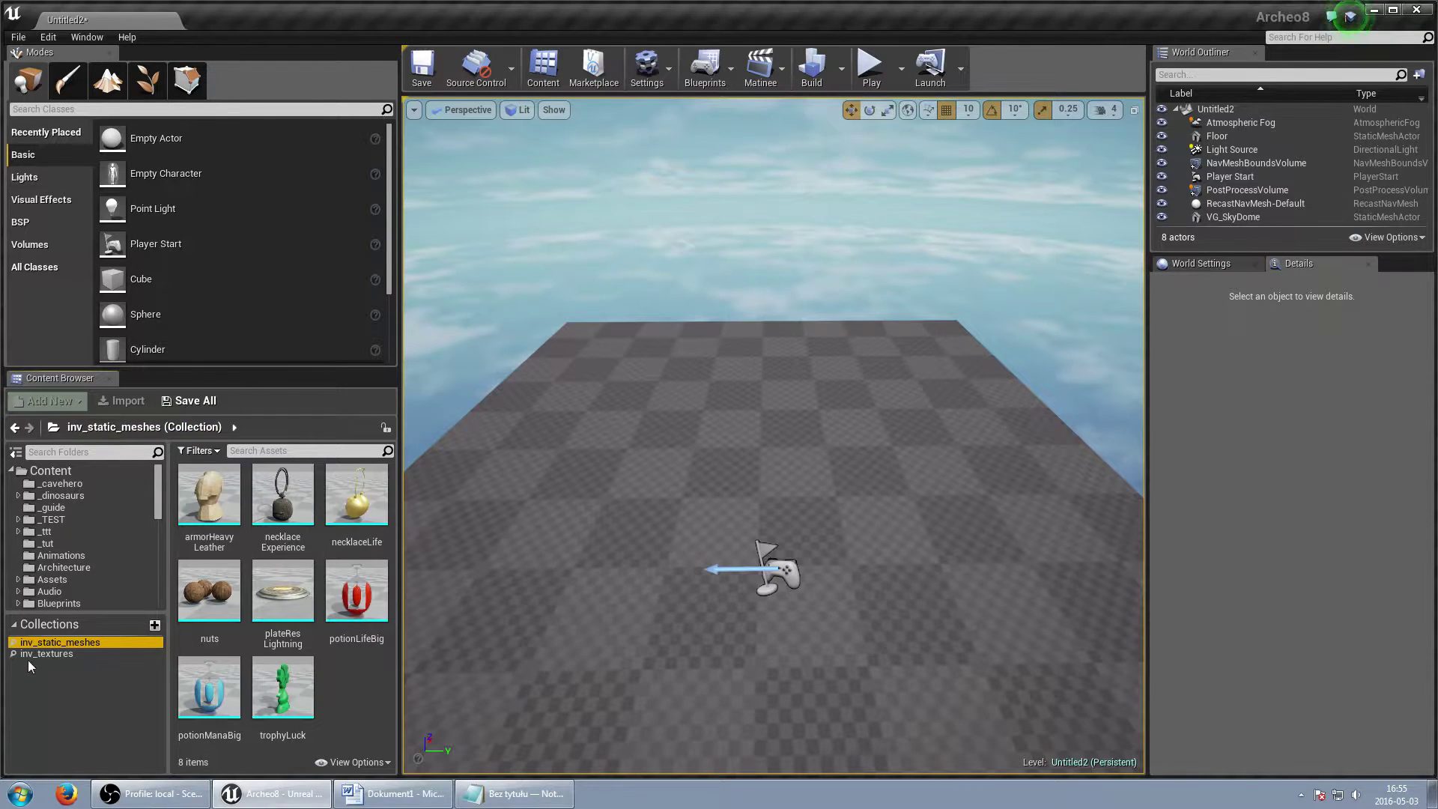
pyautogui.click(39, 654)
# Create an Actor-based Blueprint class named pickup inside the _tut folder.
pyautogui.click(47, 543)
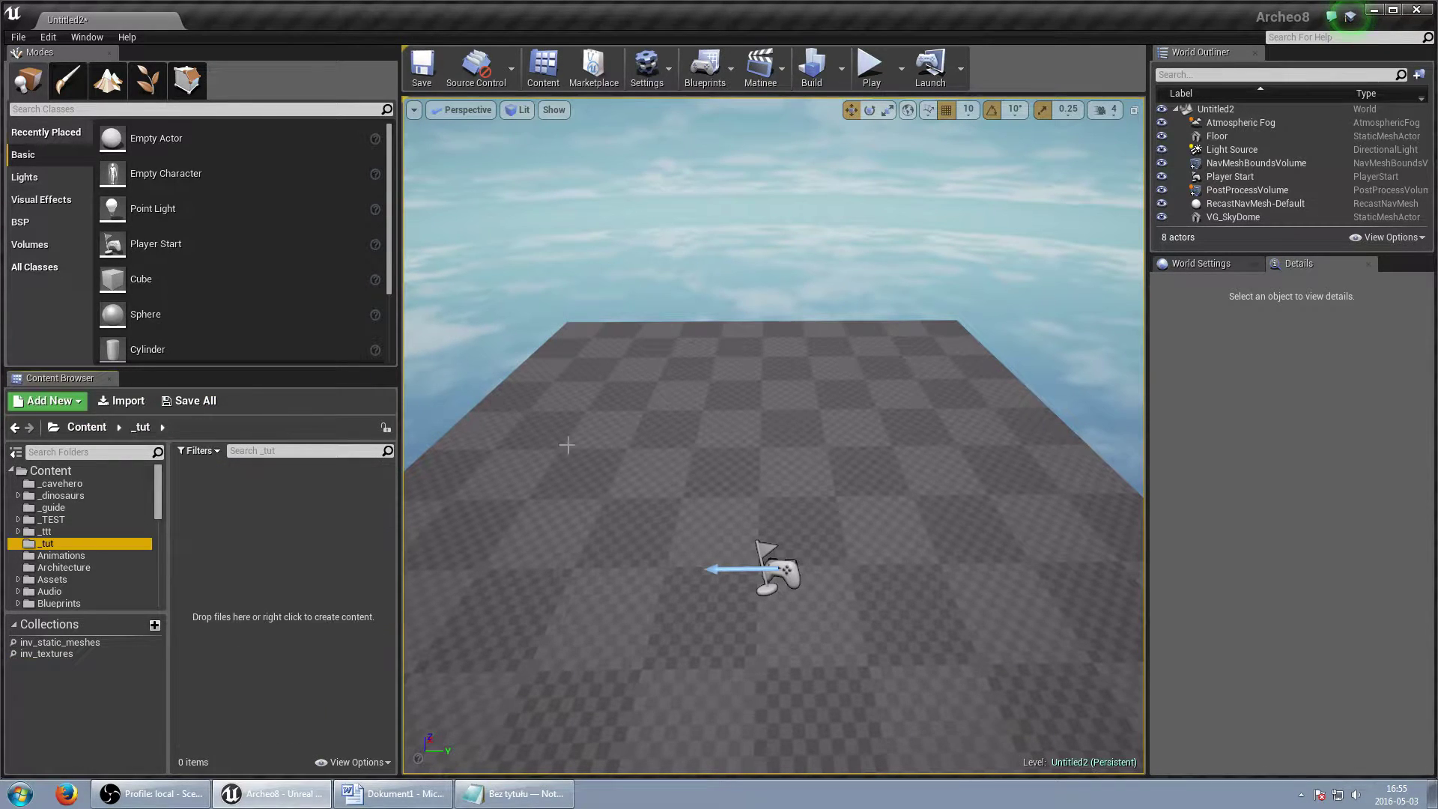
pyautogui.rightClick(201, 517)
pyautogui.click(264, 254)
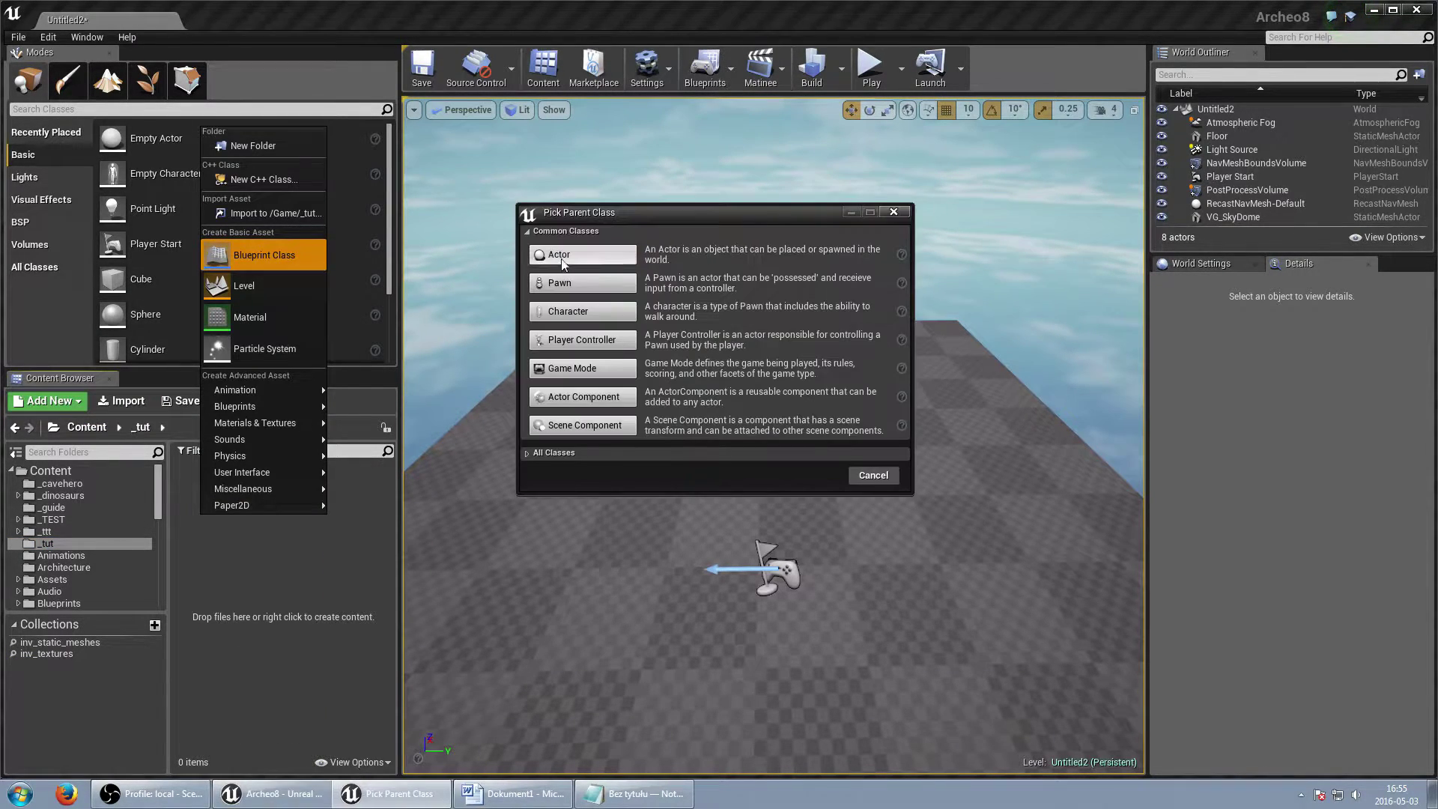
pyautogui.click(582, 261)
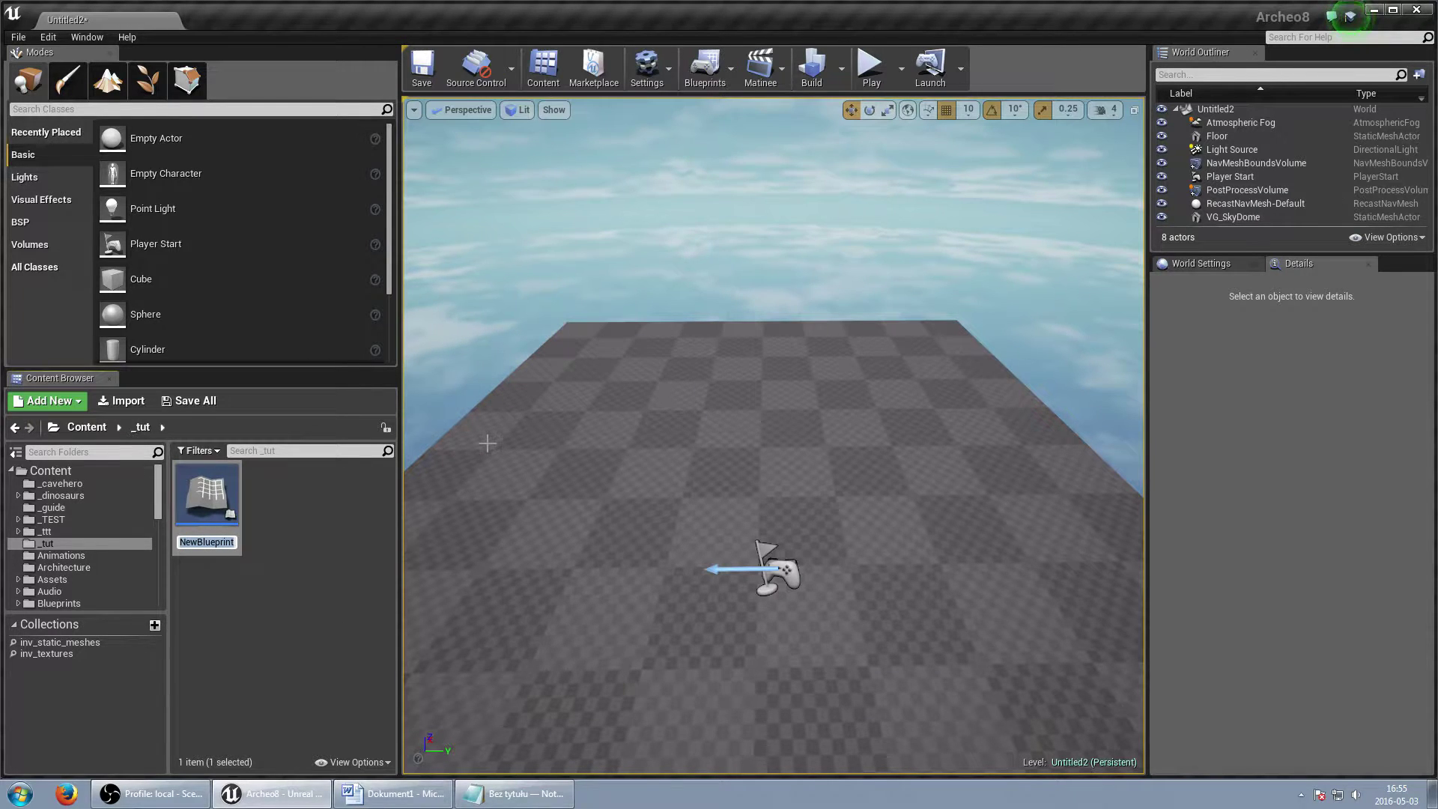
pyautogui.write('pickup')
pyautogui.press('Return')
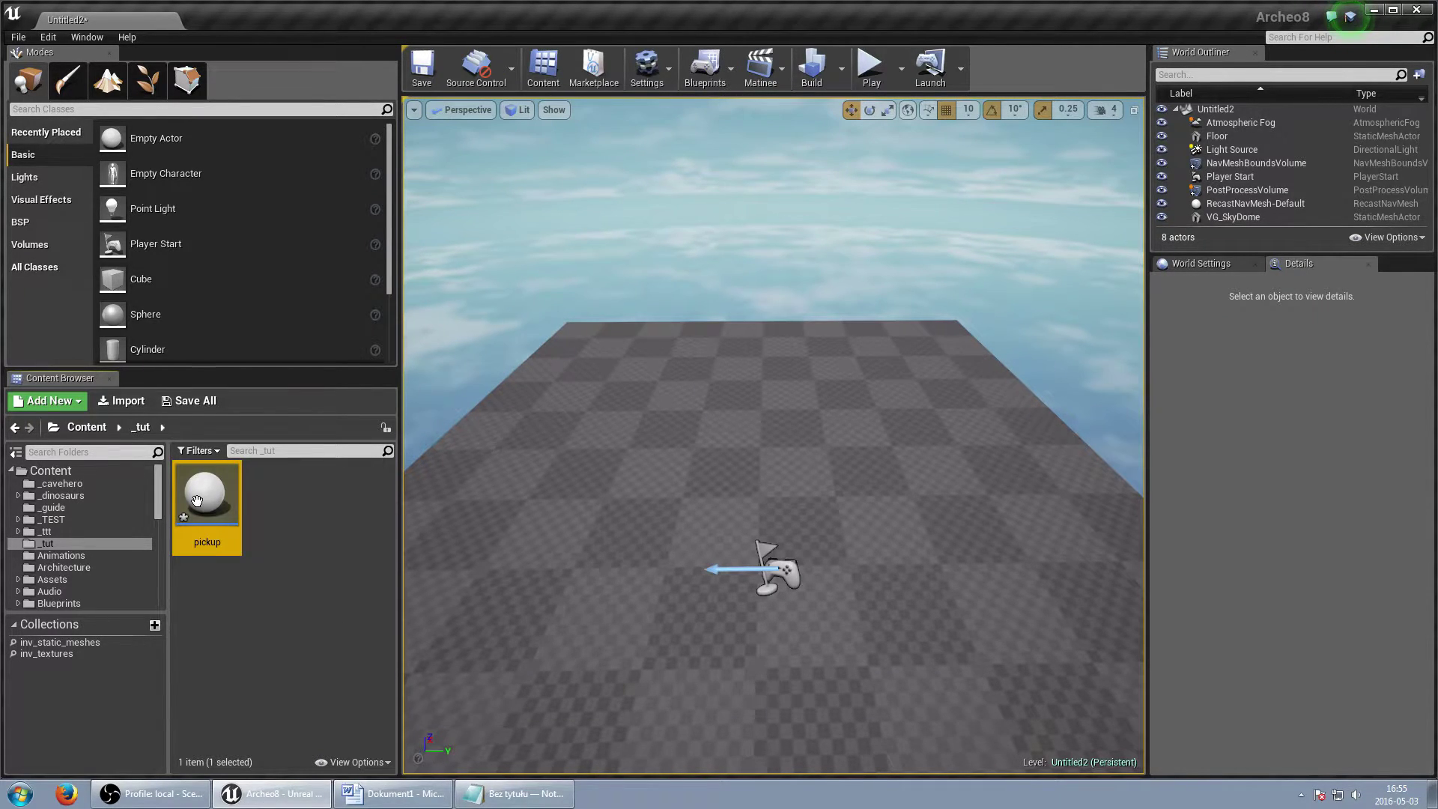
# Open the pickup Blueprint and add a Static Mesh component.
pyautogui.doubleClick(197, 501)
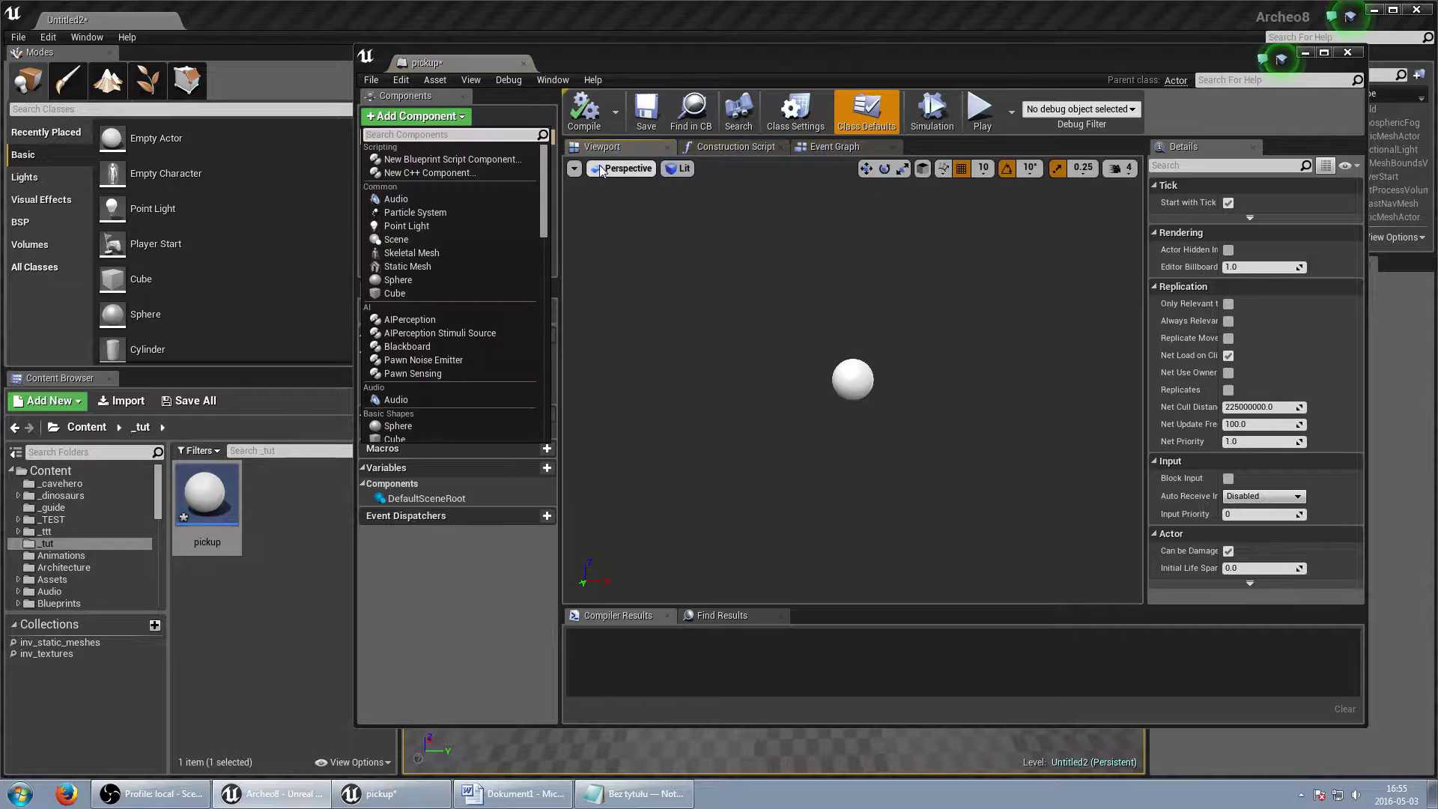
pyautogui.write('stati')
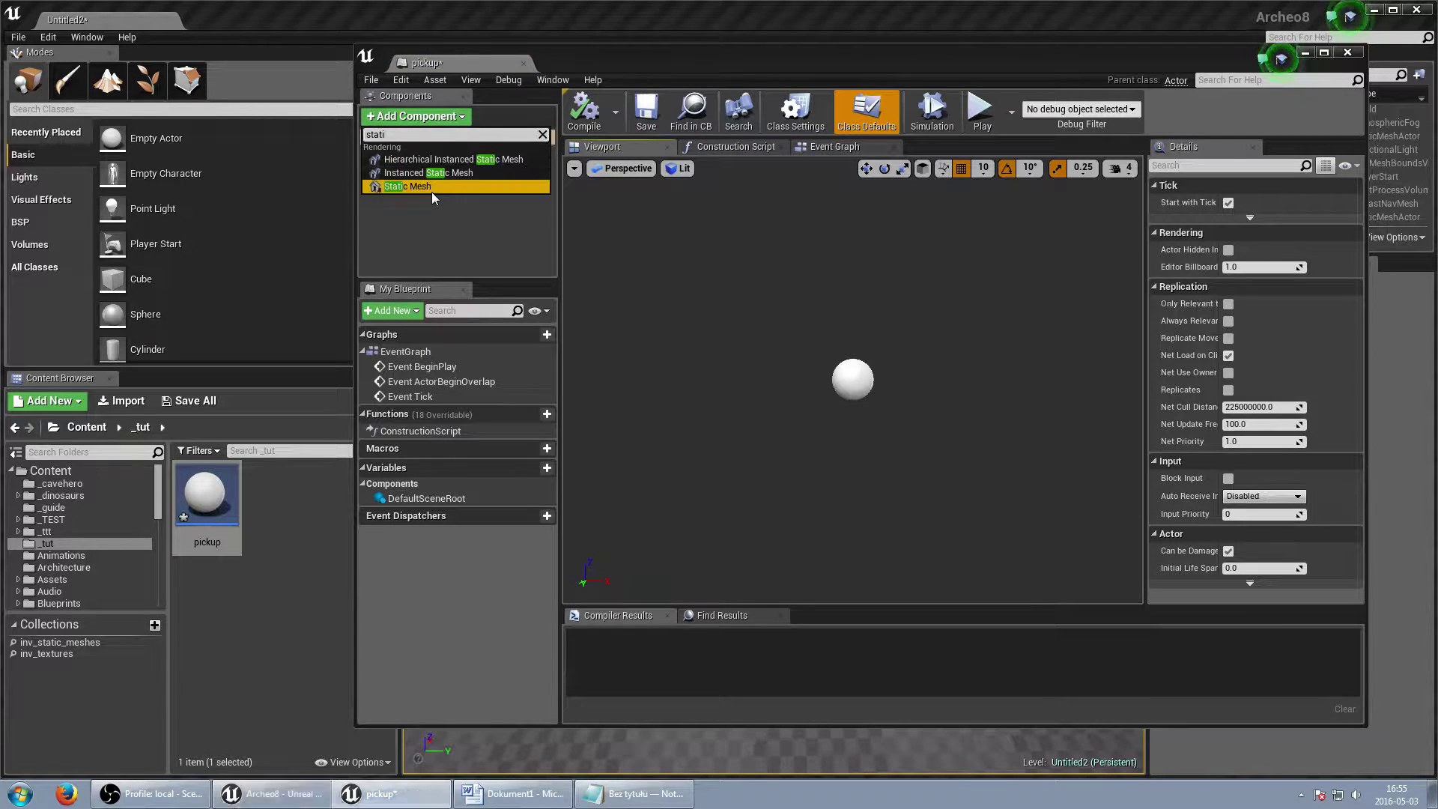
pyautogui.click(431, 189)
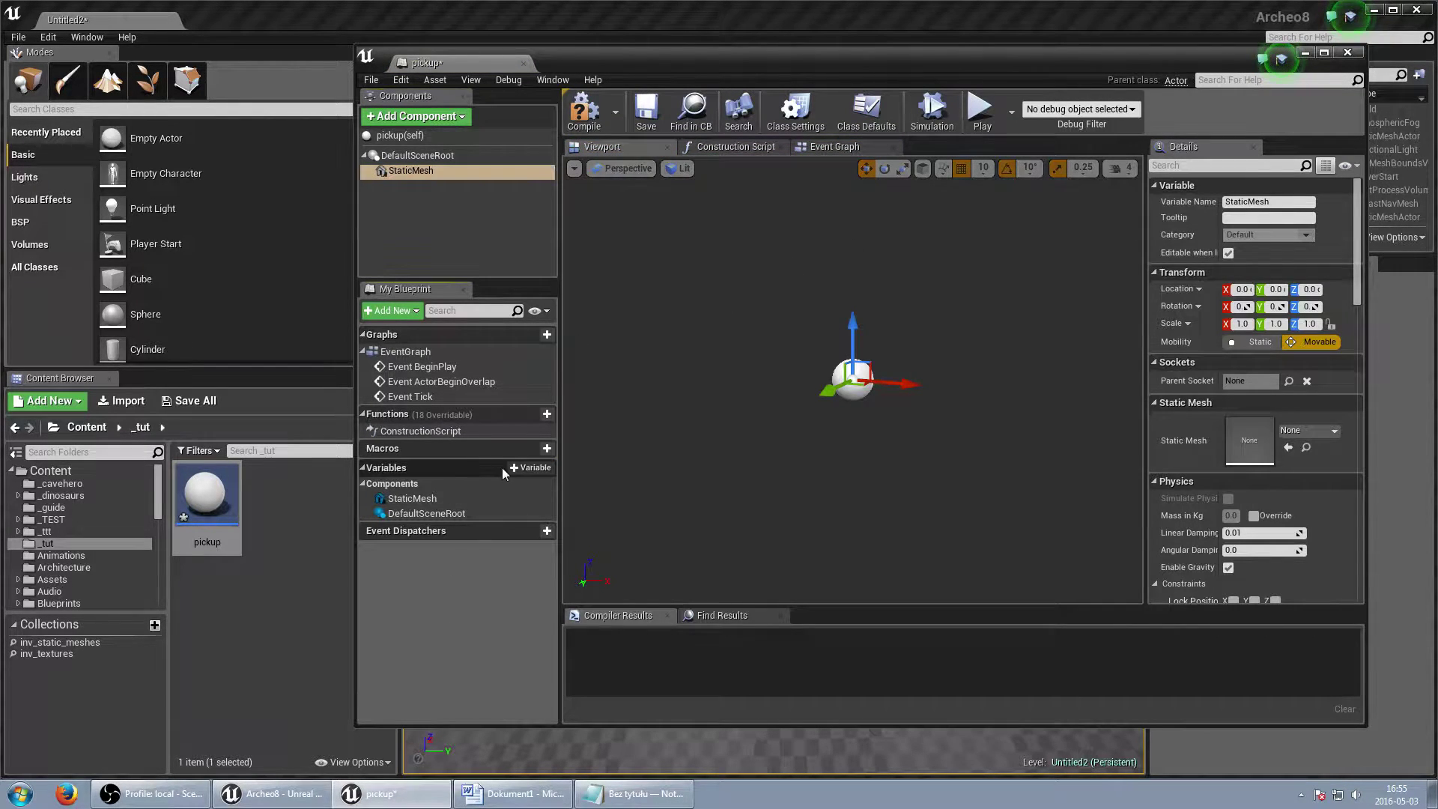
# Add a Static Mesh array variable named meshes, compile, and select all inv_static_meshes assets.
pyautogui.click(547, 468)
pyautogui.write('meshes')
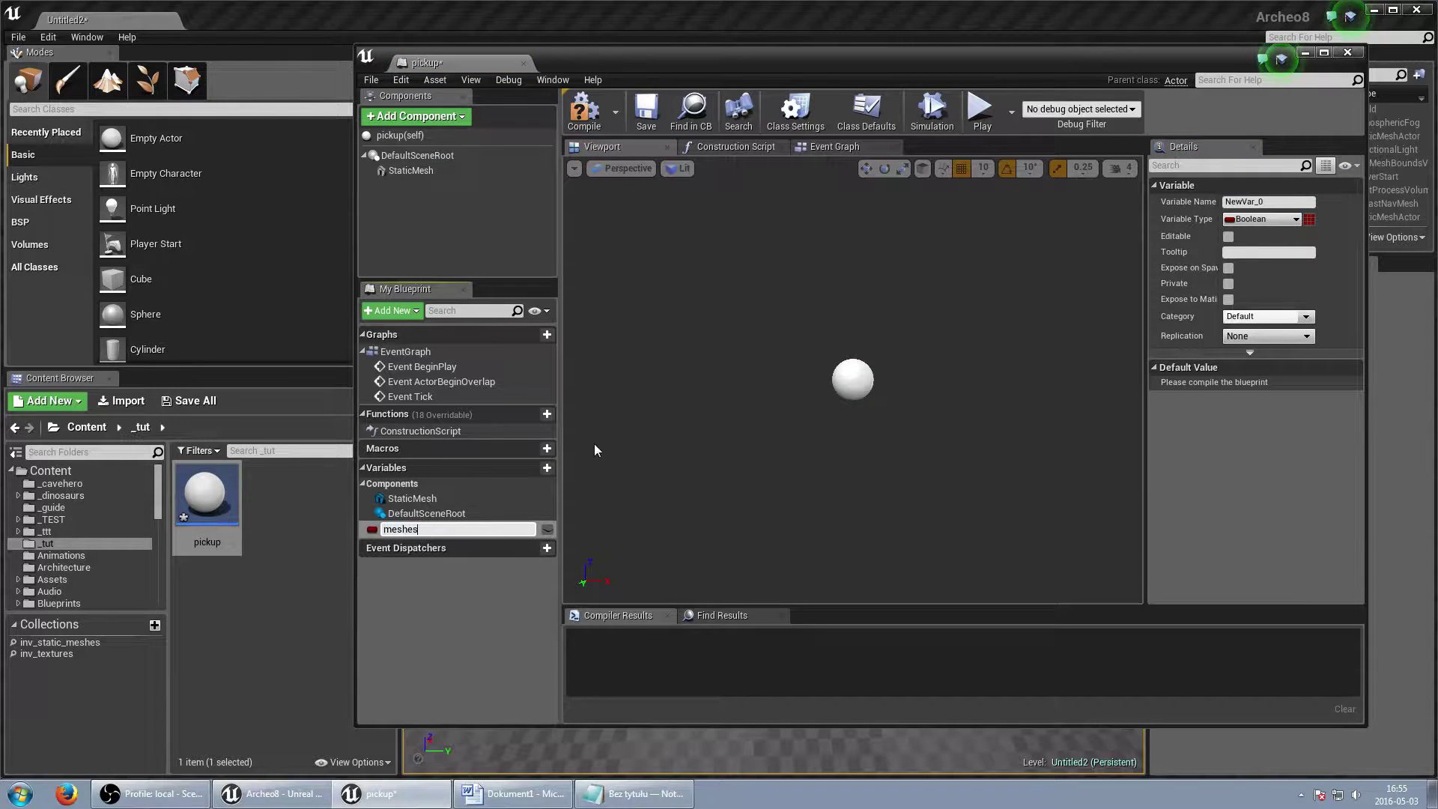
pyautogui.press('Return')
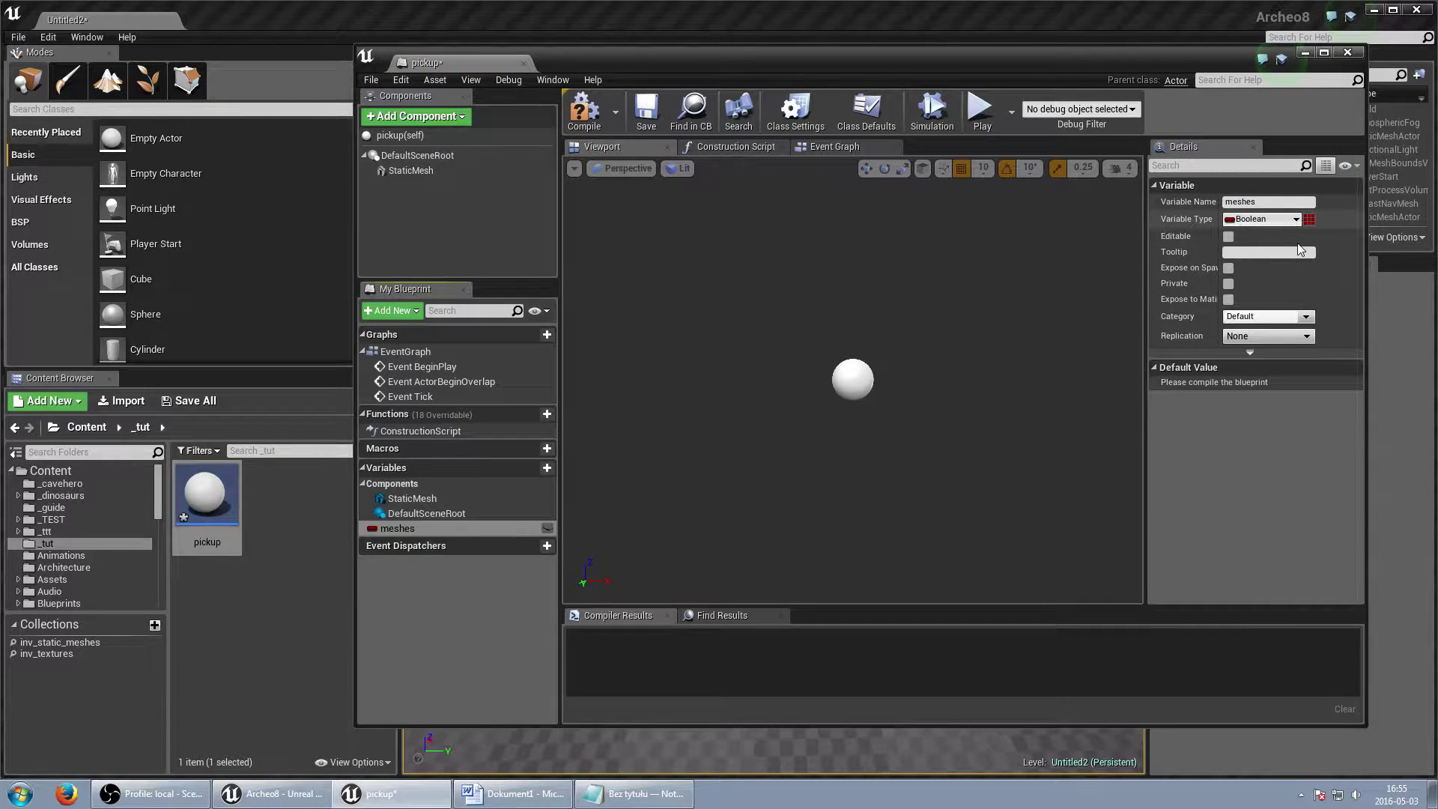
pyautogui.click(1296, 219)
pyautogui.write('static')
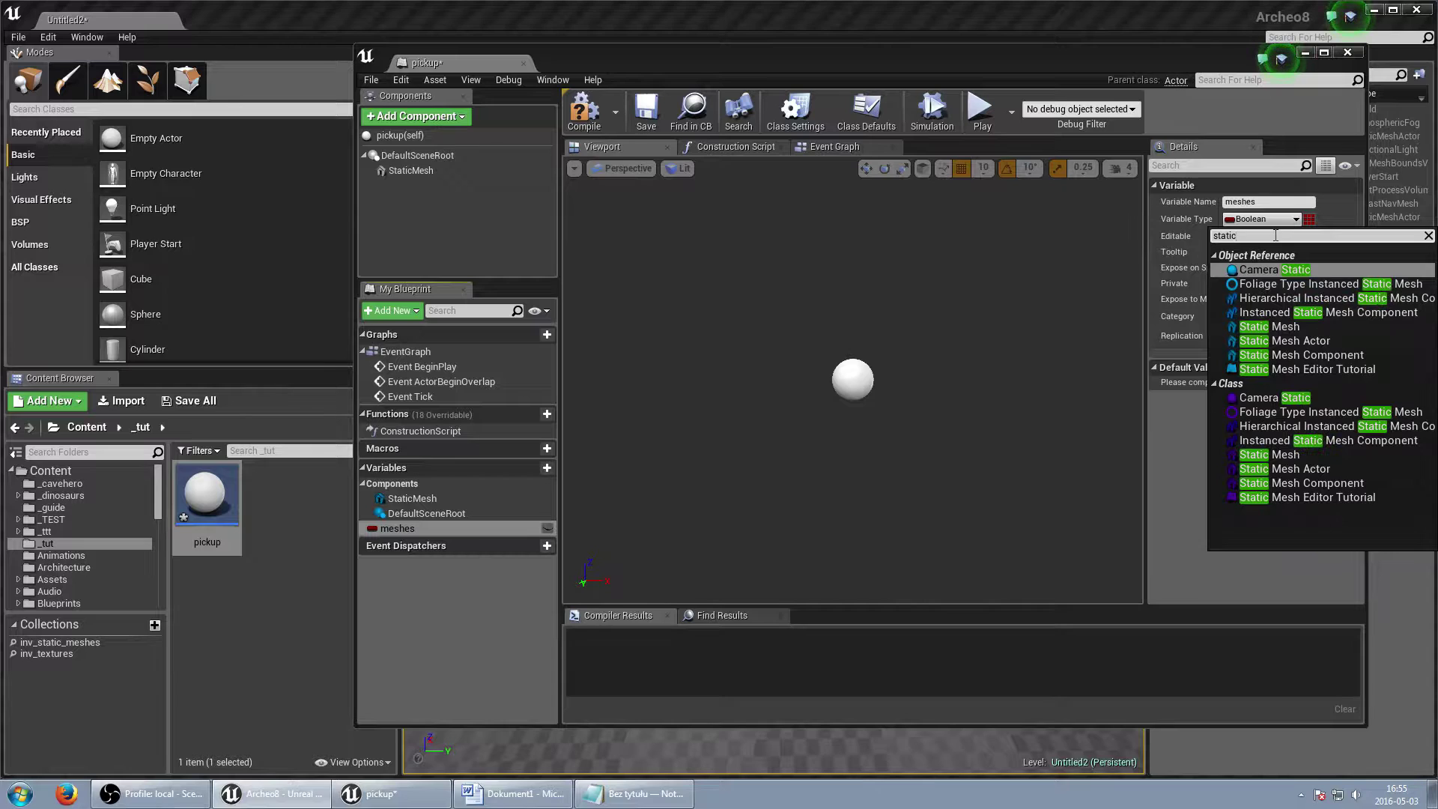
pyautogui.click(1292, 326)
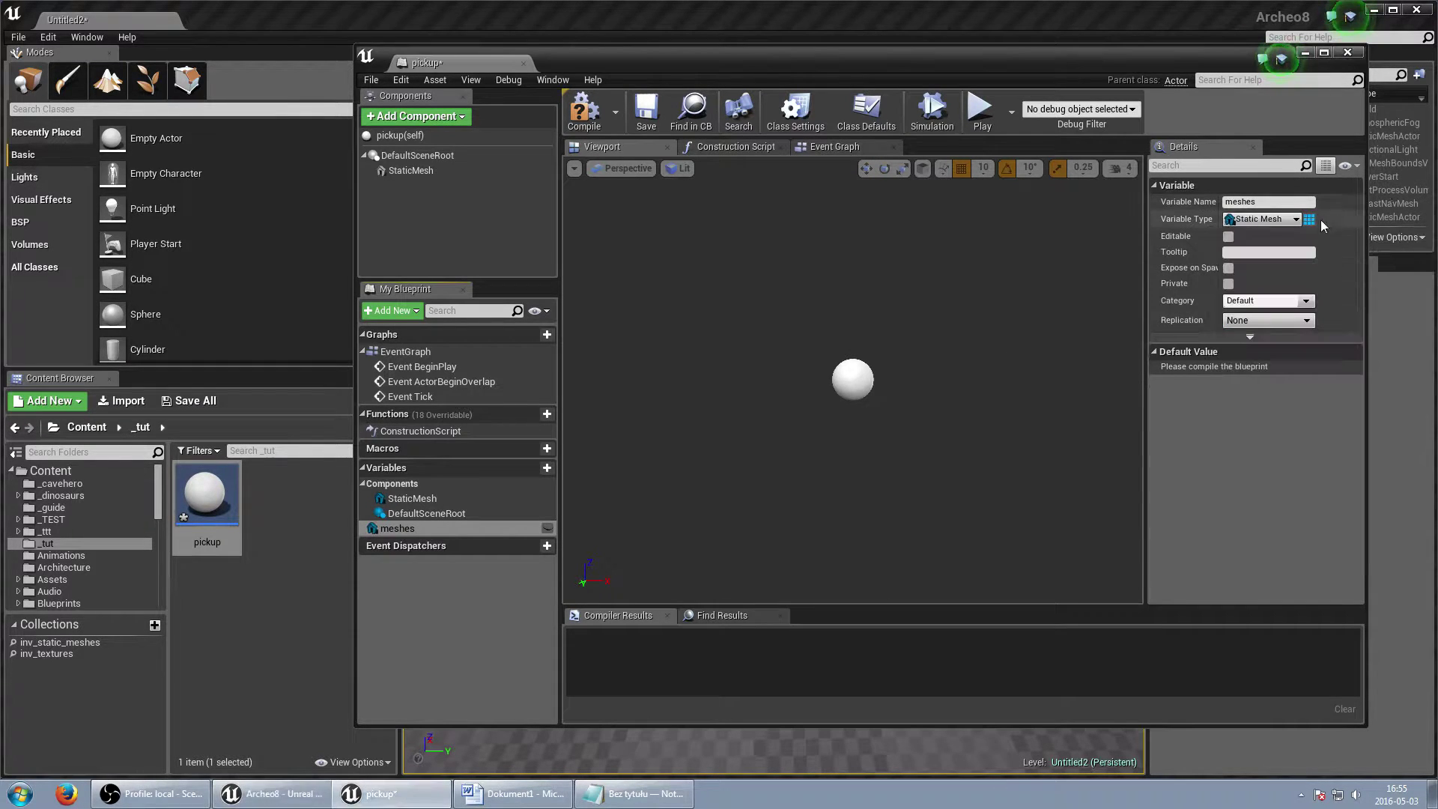
pyautogui.press('F7')
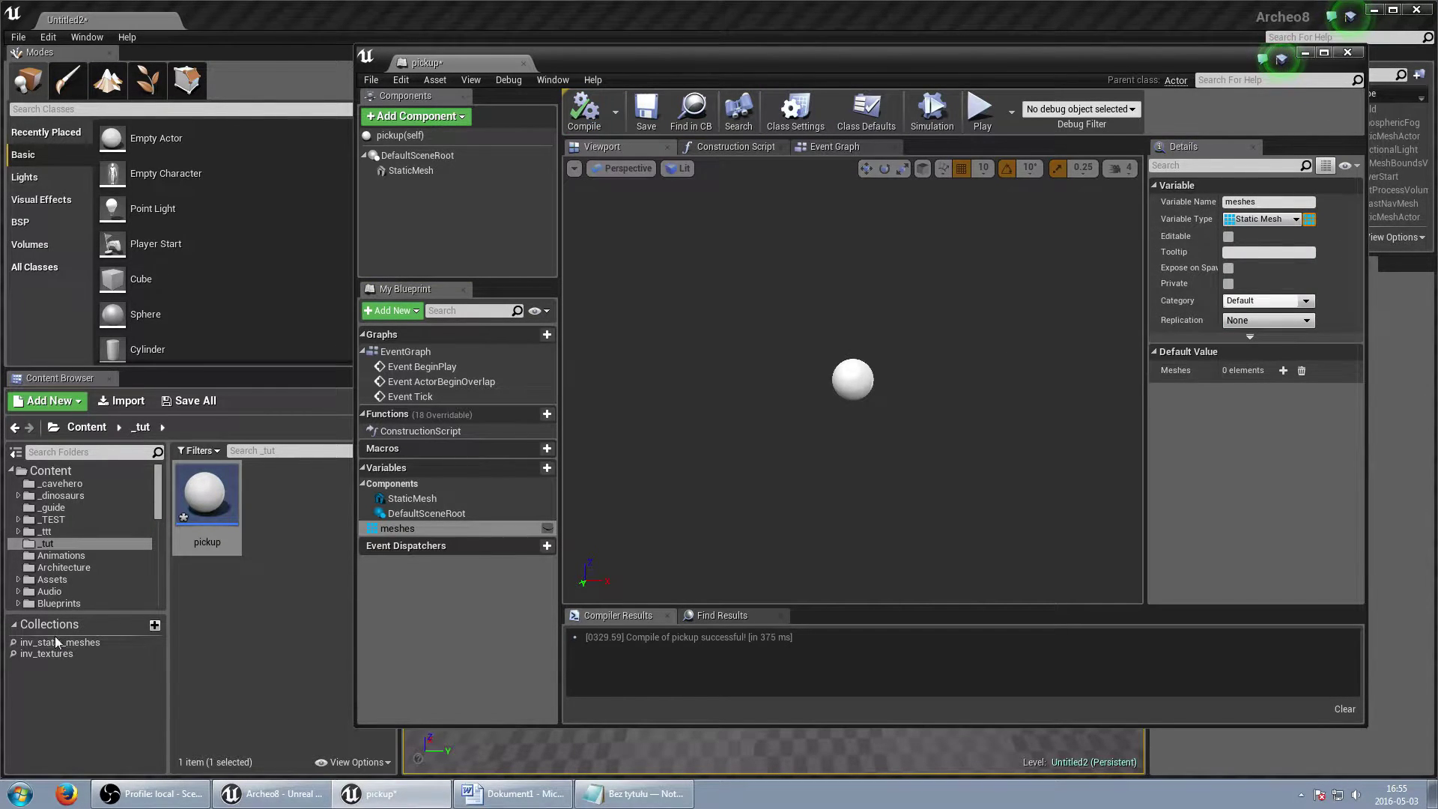
pyautogui.click(60, 643)
pyautogui.hotkey('ctrl', 'a')
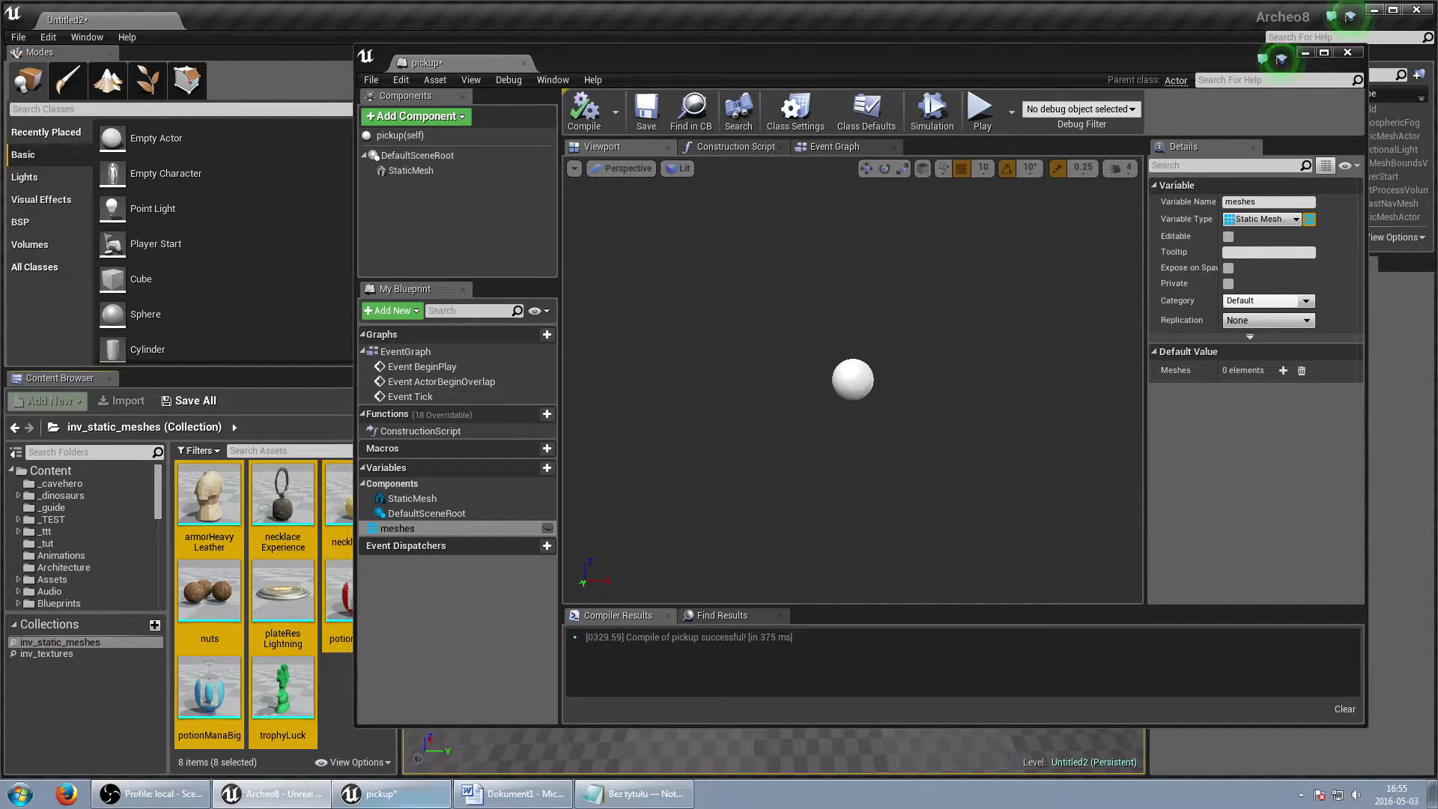
# Paste the eight mesh paths into Word and replace every paragraph break with a comma.
pyautogui.click(513, 793)
pyautogui.write("StaticMesh'/Game/ItemsMeshes/armorHeavyLeather.armorHeavyLeather' StaticMesh'/Game/ItemsMeshes/necklaceExperience.necklaceExperience' StaticMesh'/Game/ItemsMeshes/necklaceLife.necklaceLife' StaticMesh'/Game/ItemsMeshes/nuts.nuts' StaticMesh'/Game/ItemsMeshes/plateResLightning.plateResLightning' StaticMesh'/Game/ItemsMeshes/potionLifeBig.potionLifeBig' StaticMesh'/Game/ItemsMeshes/potionManaBig.potionManaBig' StaticMesh'/Game/ItemsMeshes/trophyLuck.trophyLuck'")
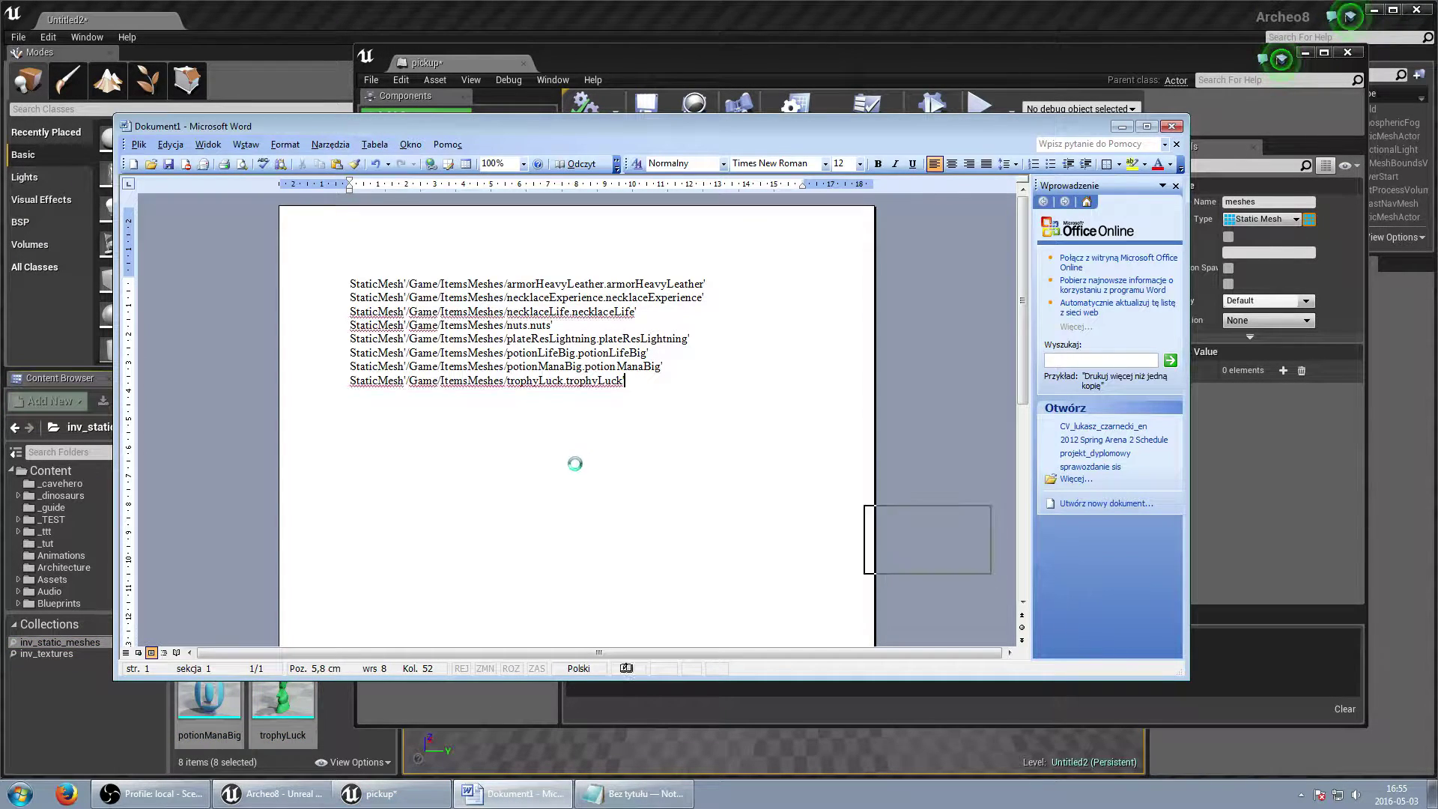
pyautogui.hotkey('ctrl', 'h')
pyautogui.write('^p')
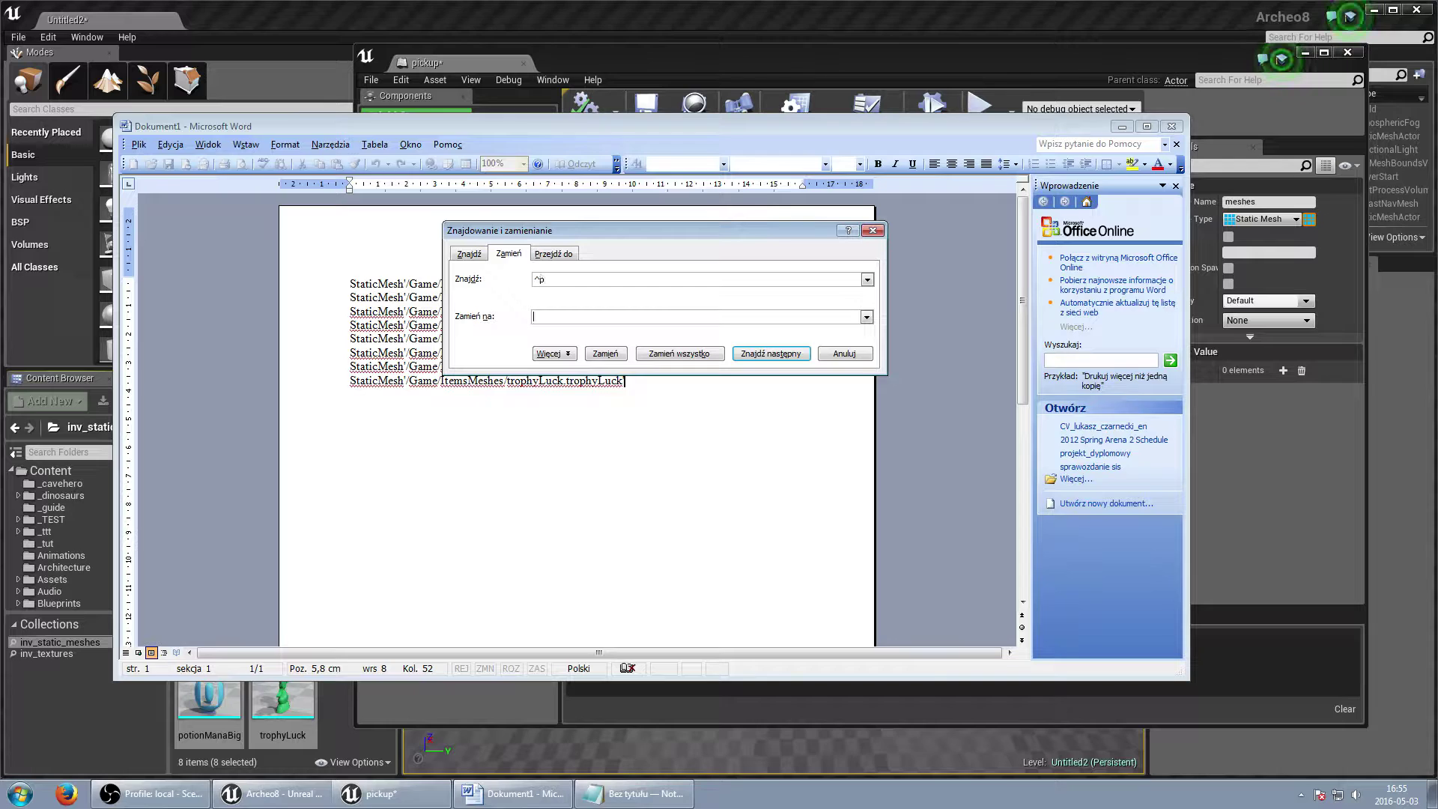
pyautogui.click(704, 354)
pyautogui.press('Return')
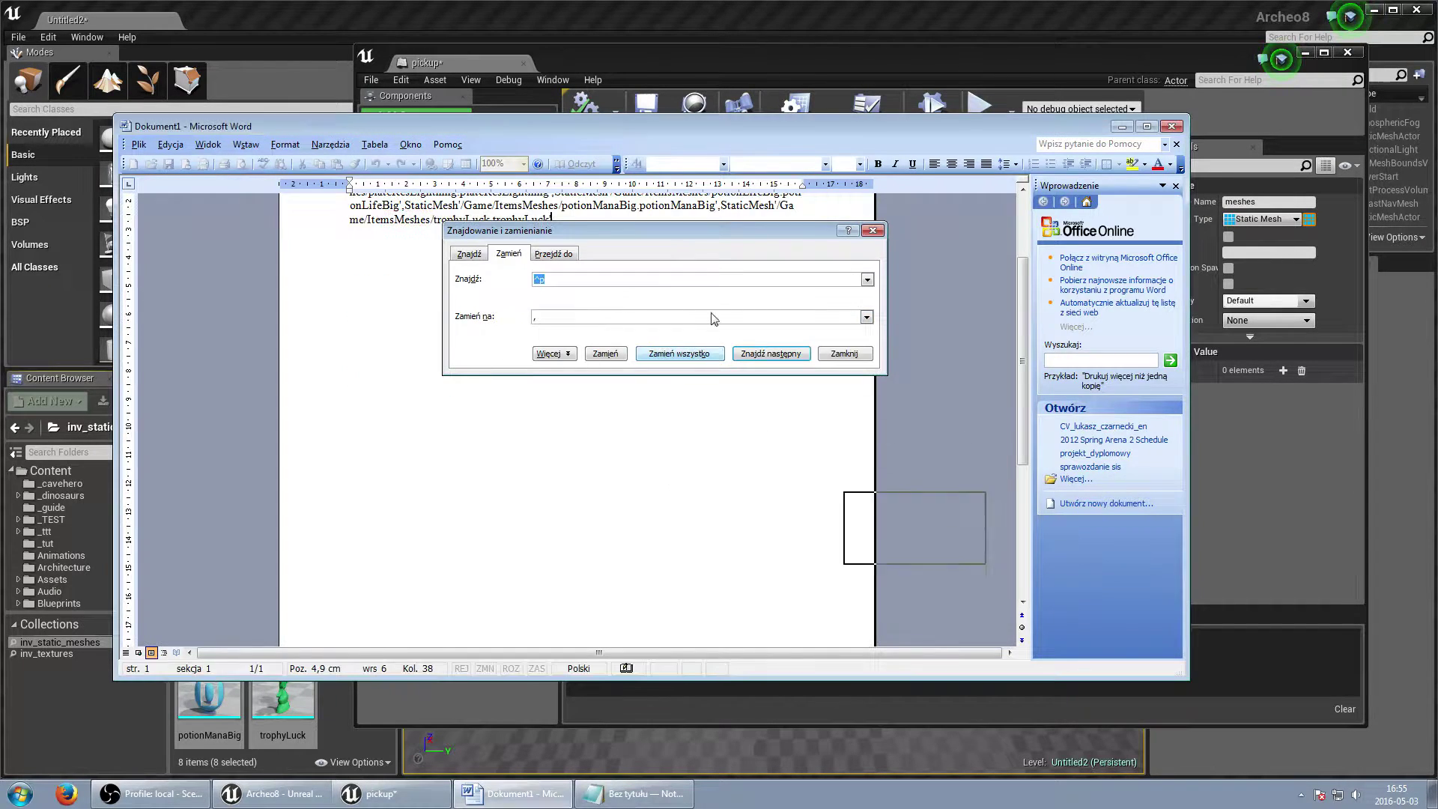
pyautogui.press('Escape')
# Add an opening parenthesis at the start and select all the joined text.
pyautogui.hotkey('ctrl', 'Home')
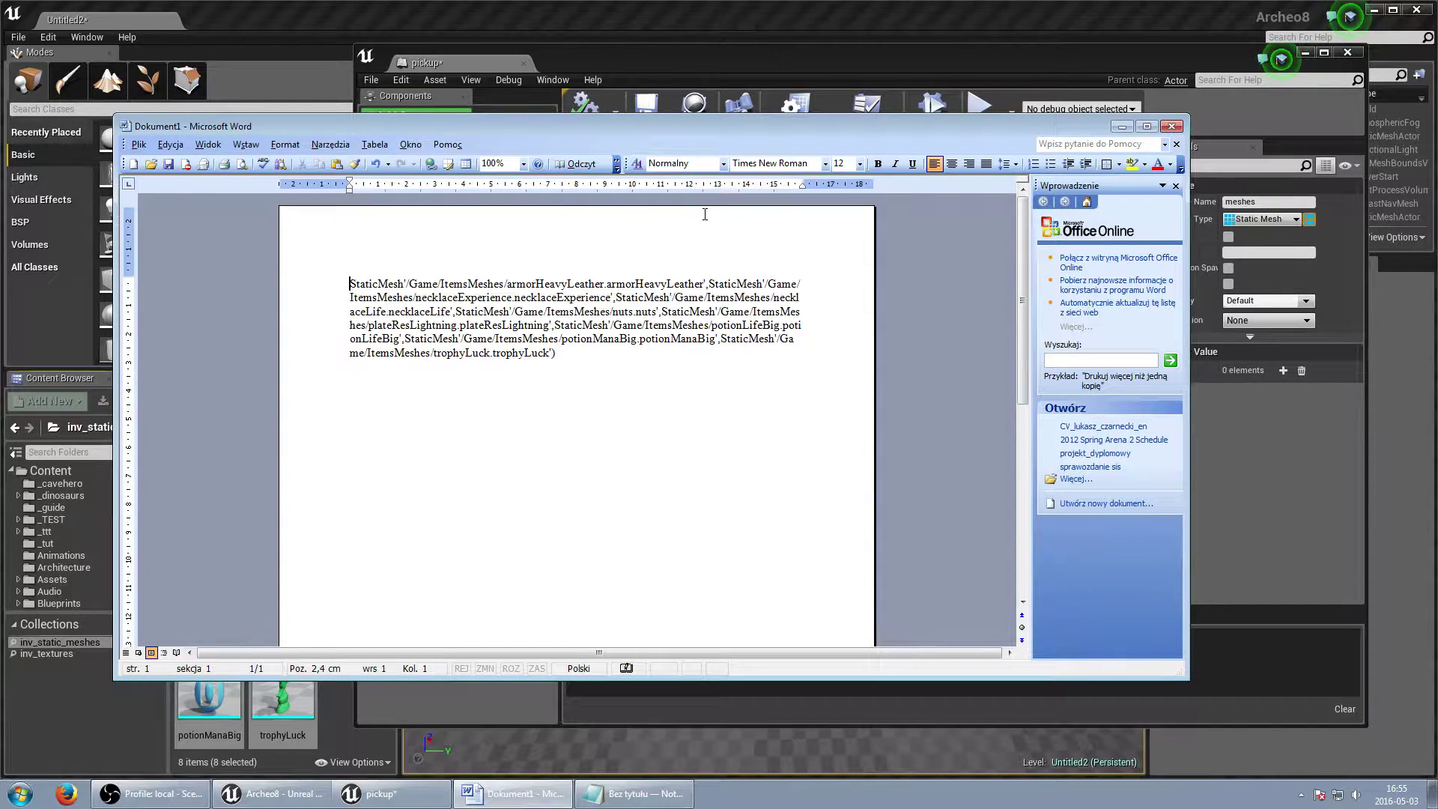
pyautogui.write('(')
pyautogui.hotkey('ctrl', 'a')
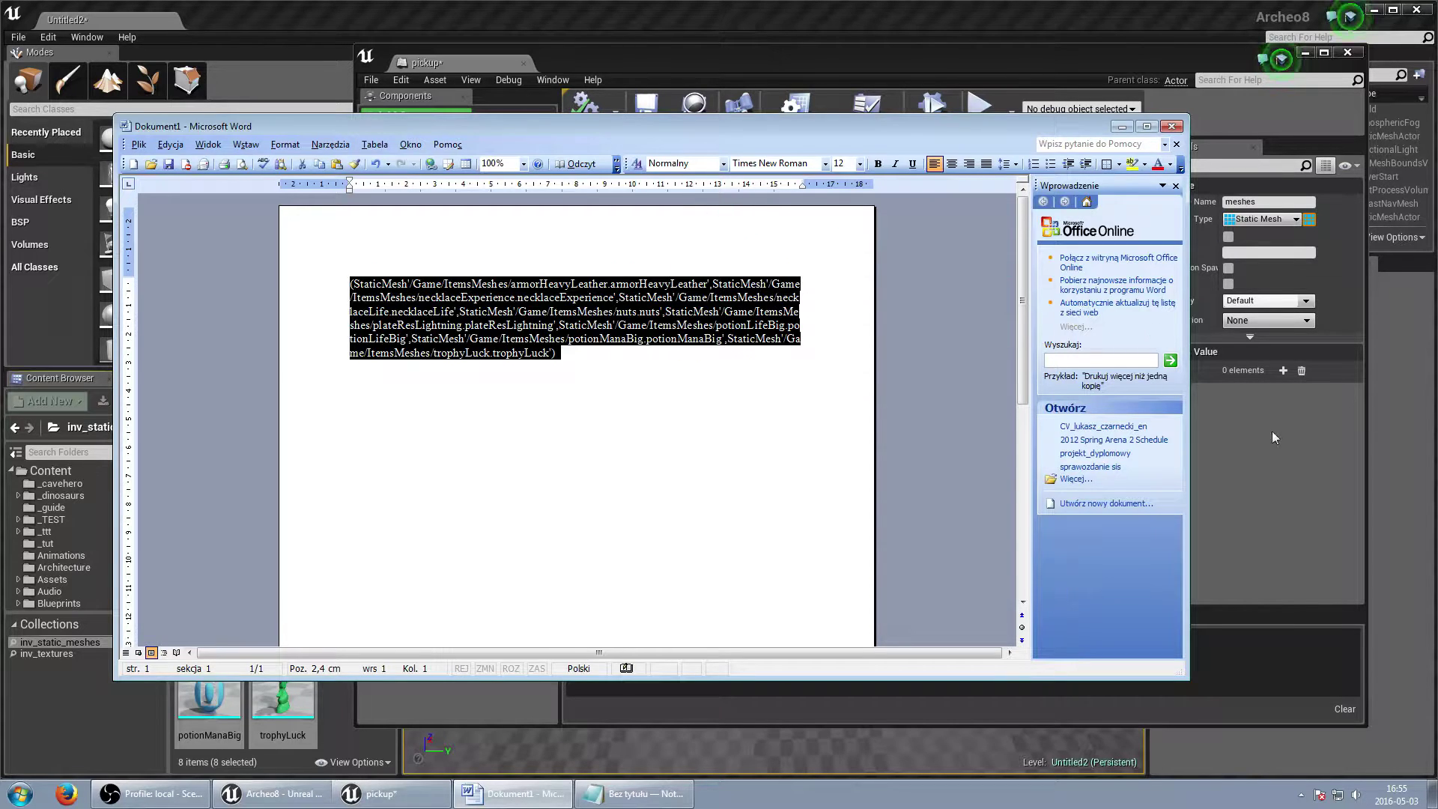
# Copy the mesh list and paste all eight meshes into the pickup's meshes array.
pyautogui.hotkey('ctrl', 'c')
pyautogui.click(1272, 430)
pyautogui.rightClick(1169, 368)
pyautogui.click(1184, 389)
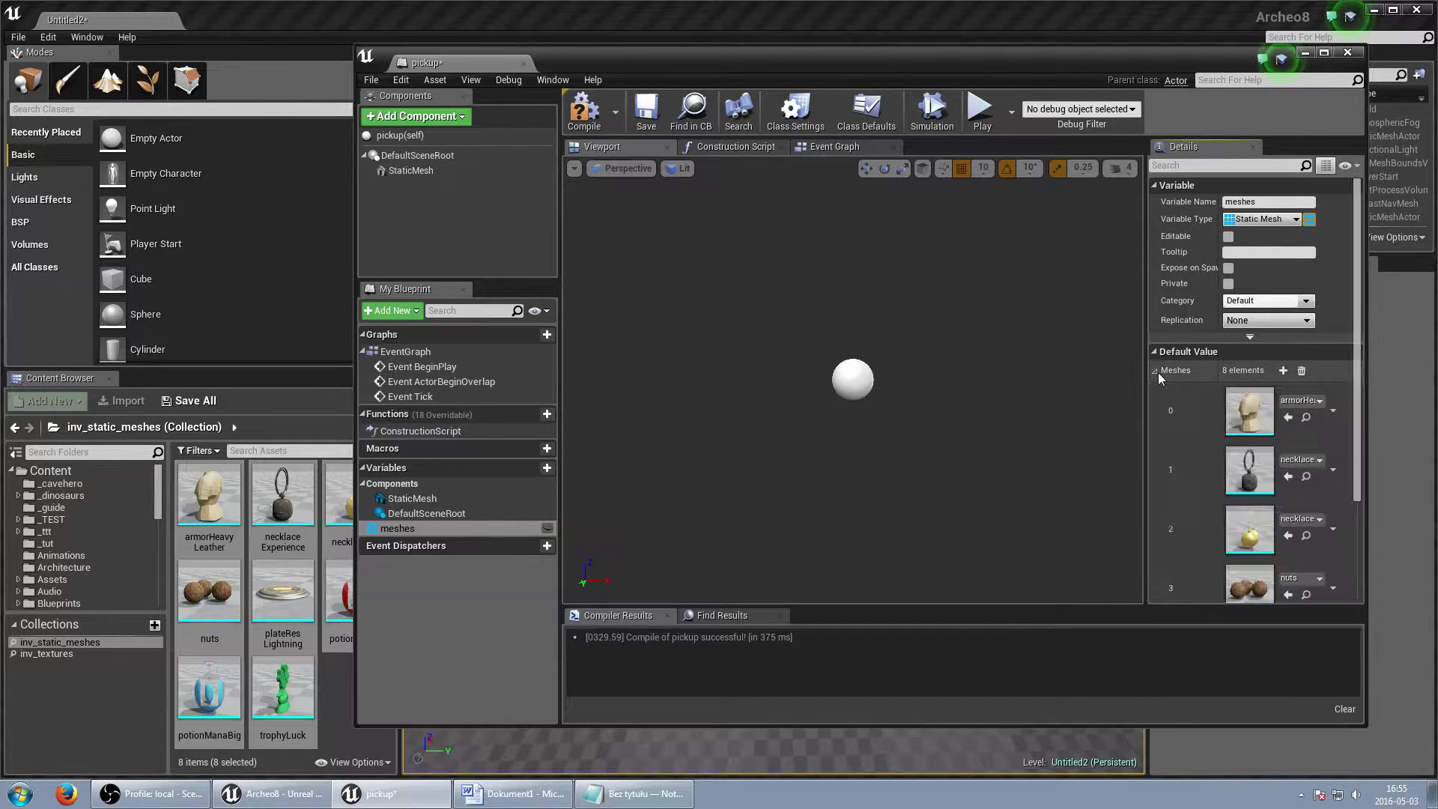
# Add an instance-editable single Integer variable named index, exposed on spawn.
pyautogui.click(546, 467)
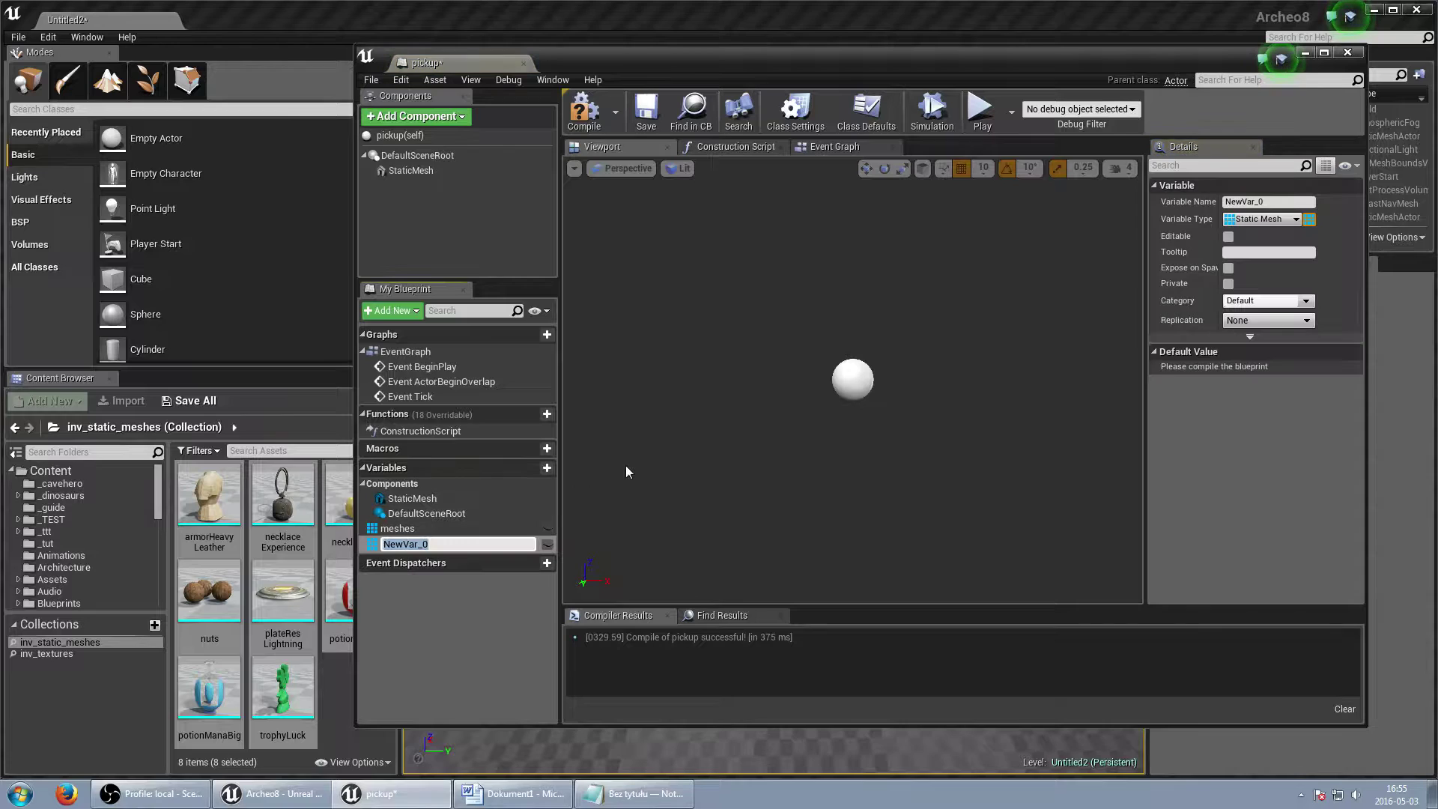
pyautogui.write('index')
pyautogui.press('Return')
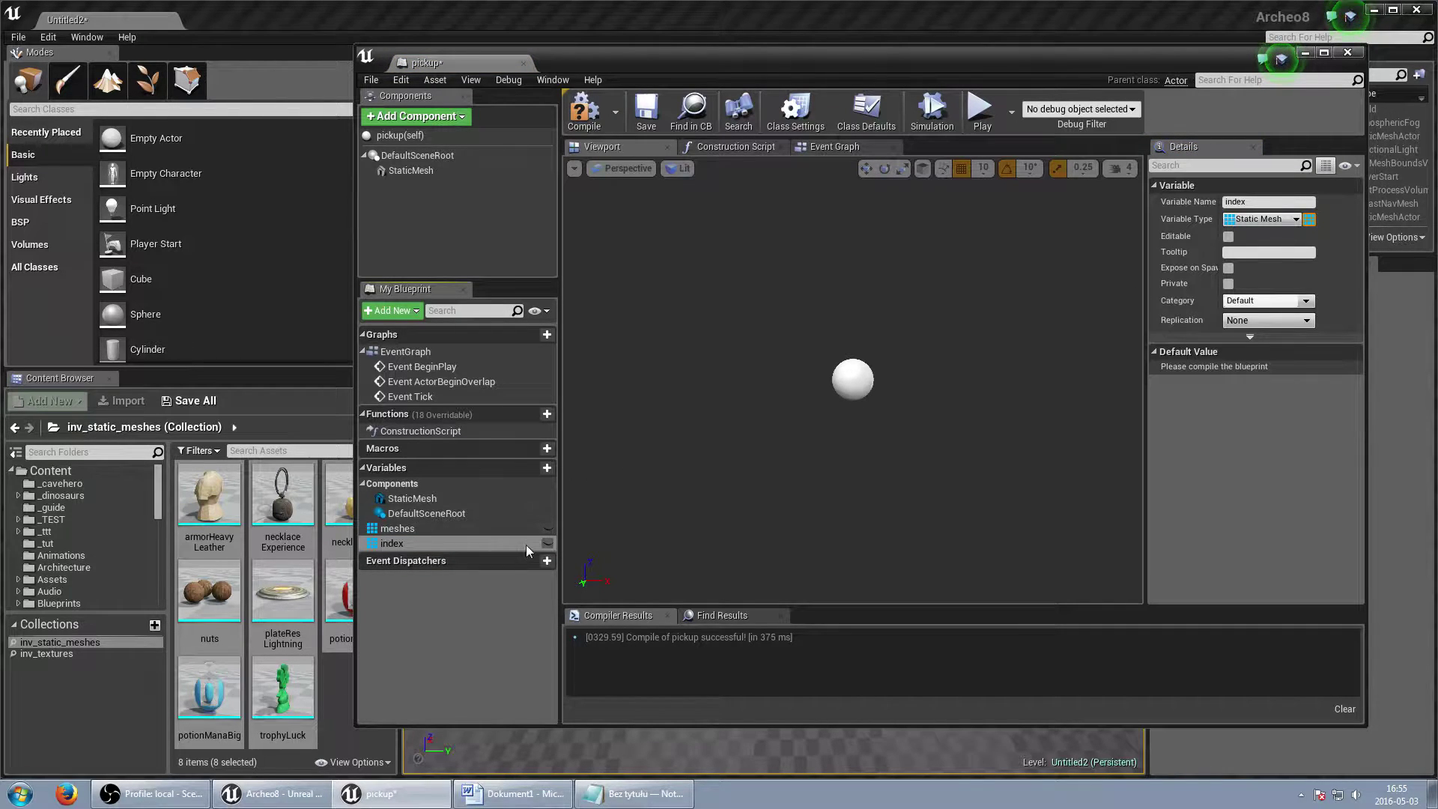
pyautogui.click(548, 543)
pyautogui.click(1278, 219)
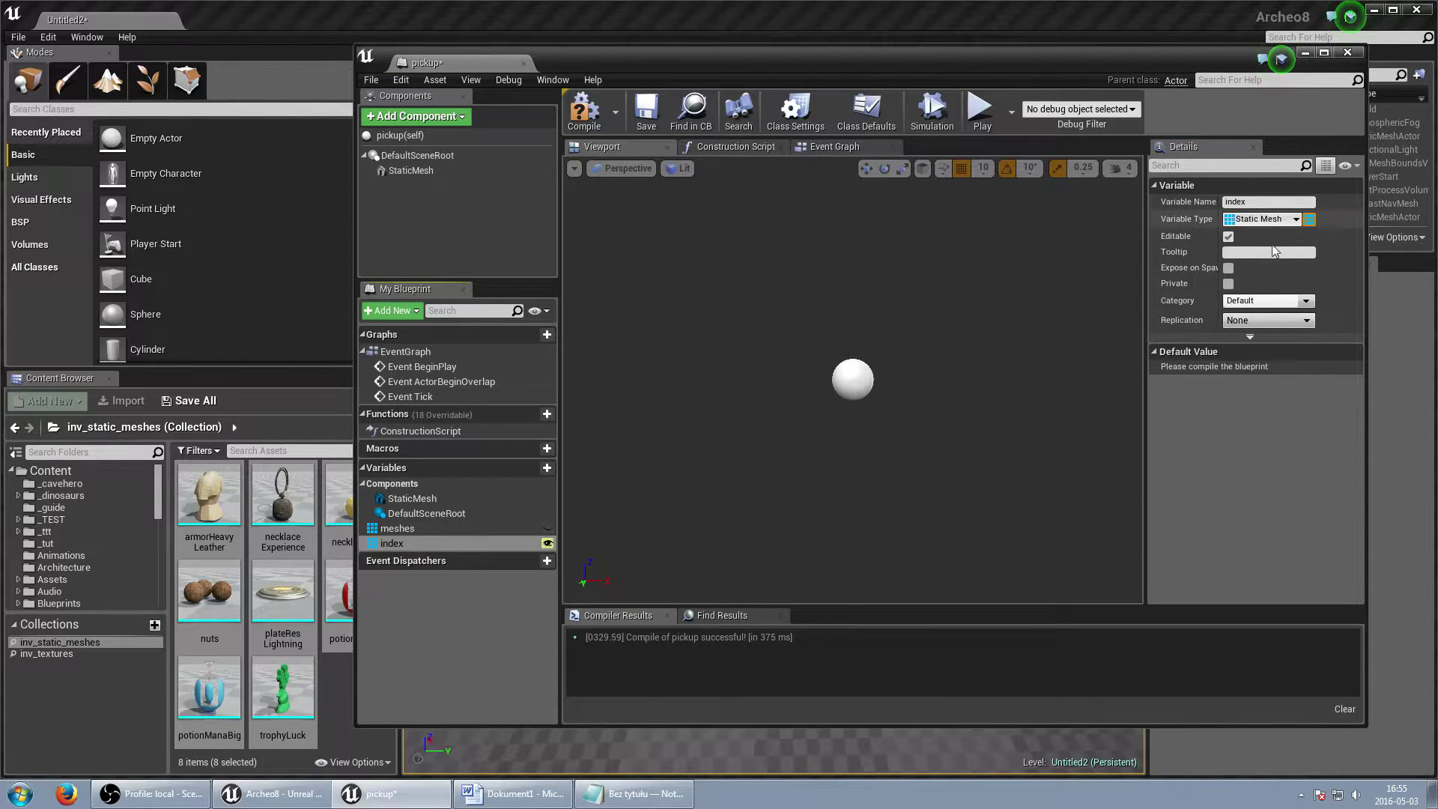
pyautogui.write('inte')
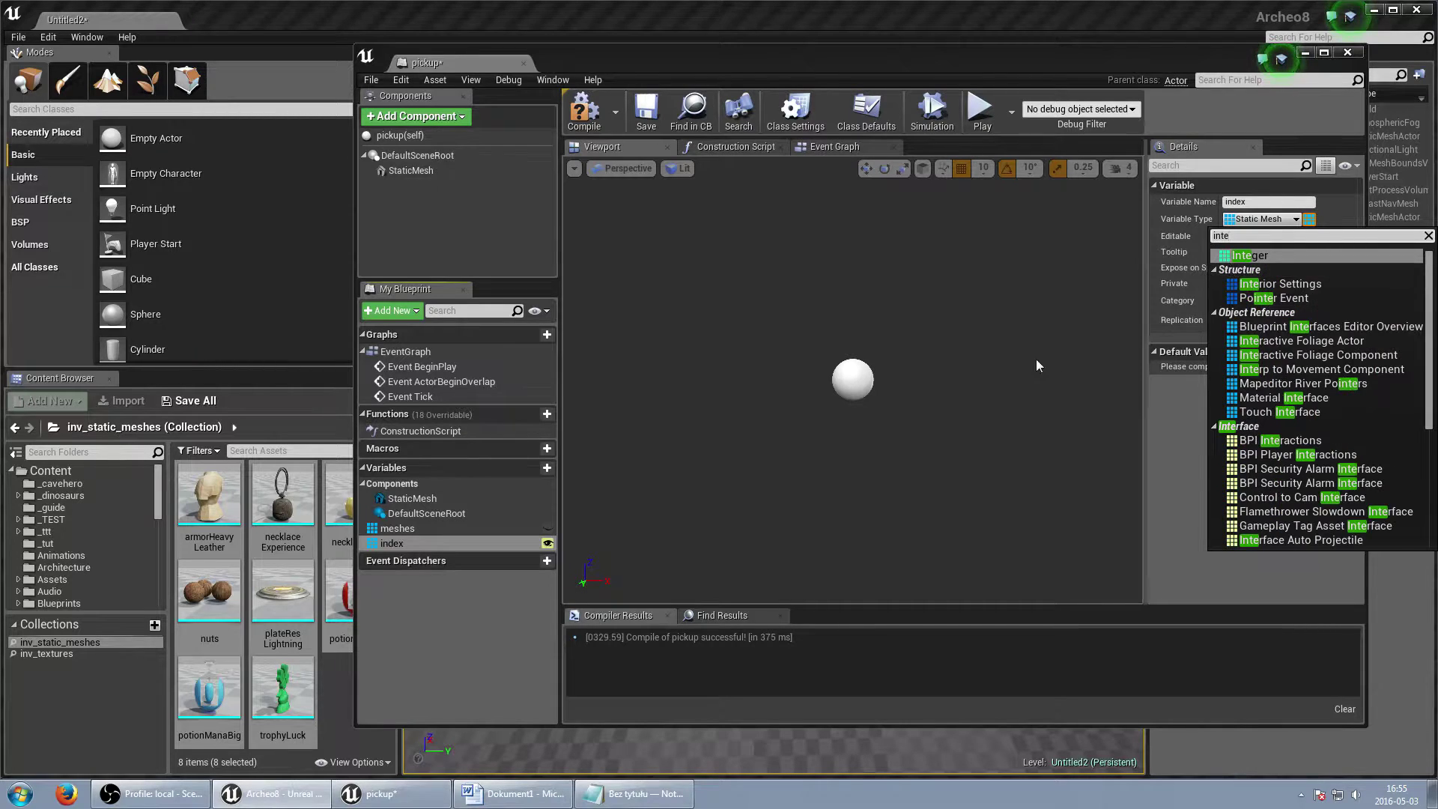
pyautogui.click(1266, 247)
pyautogui.click(1309, 219)
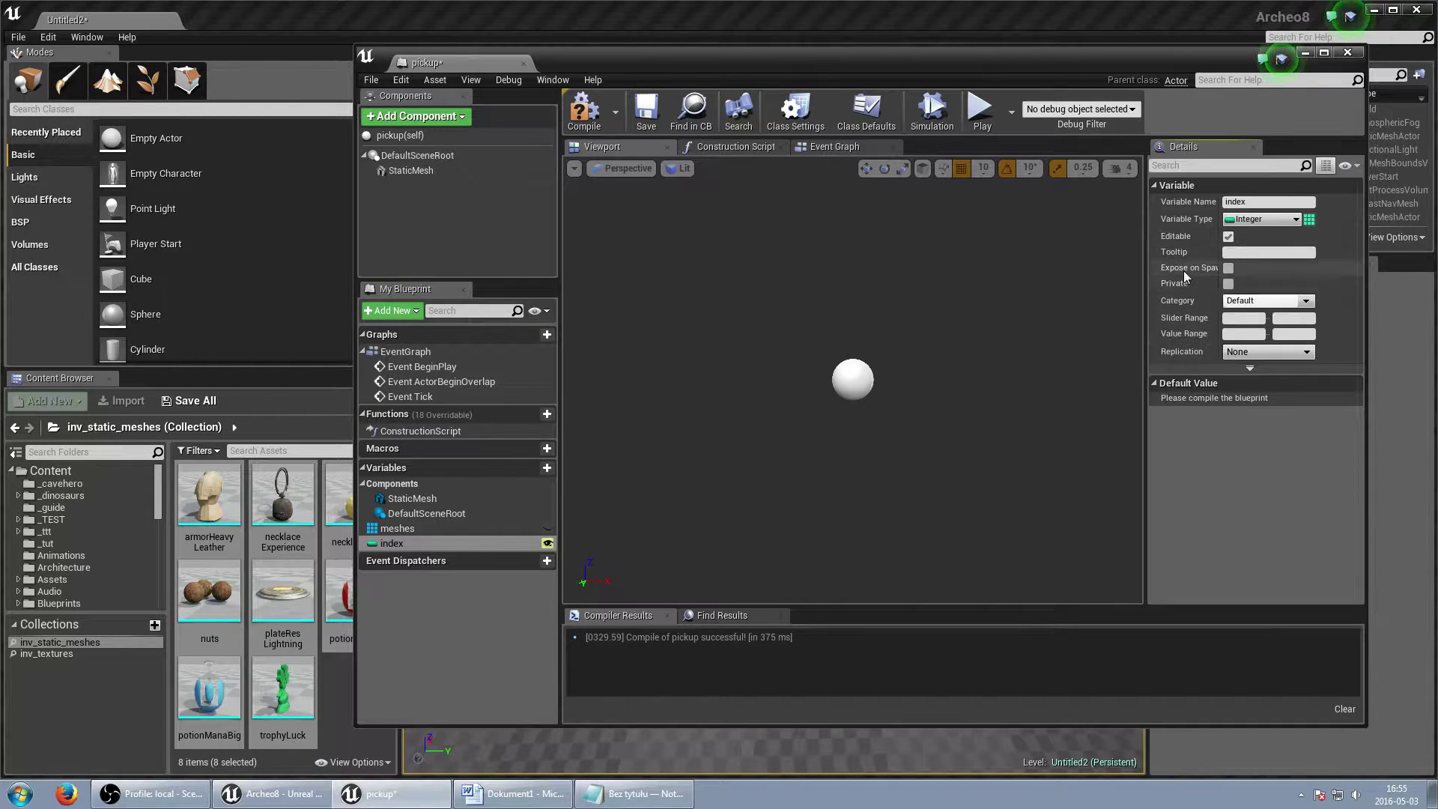
pyautogui.click(1229, 268)
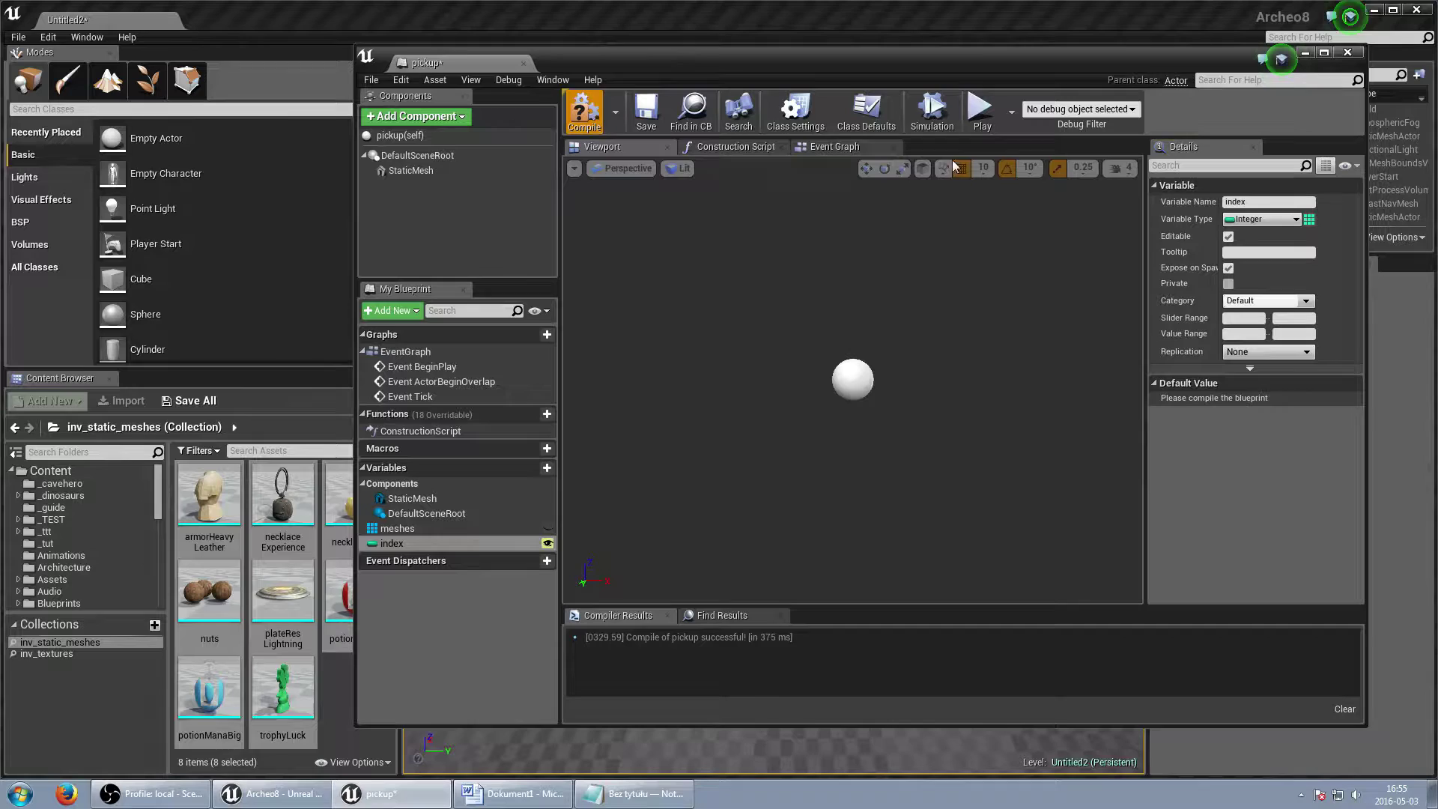
# Compile, then in the Construction Script get the meshes array entry at index via a GET node.
pyautogui.click(742, 147)
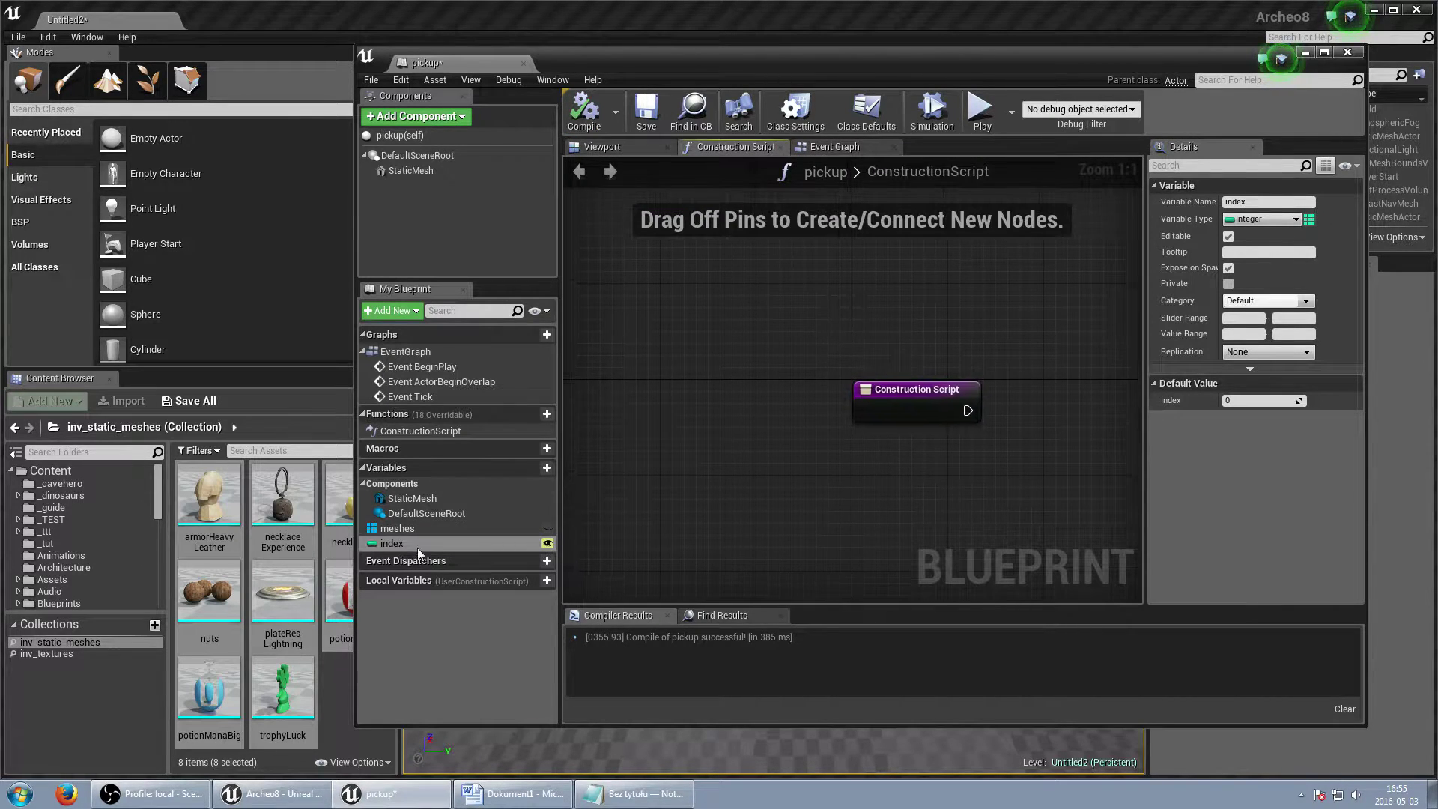
pyautogui.moveTo(397, 528); pyautogui.dragTo(916, 283)
pyautogui.click(947, 290)
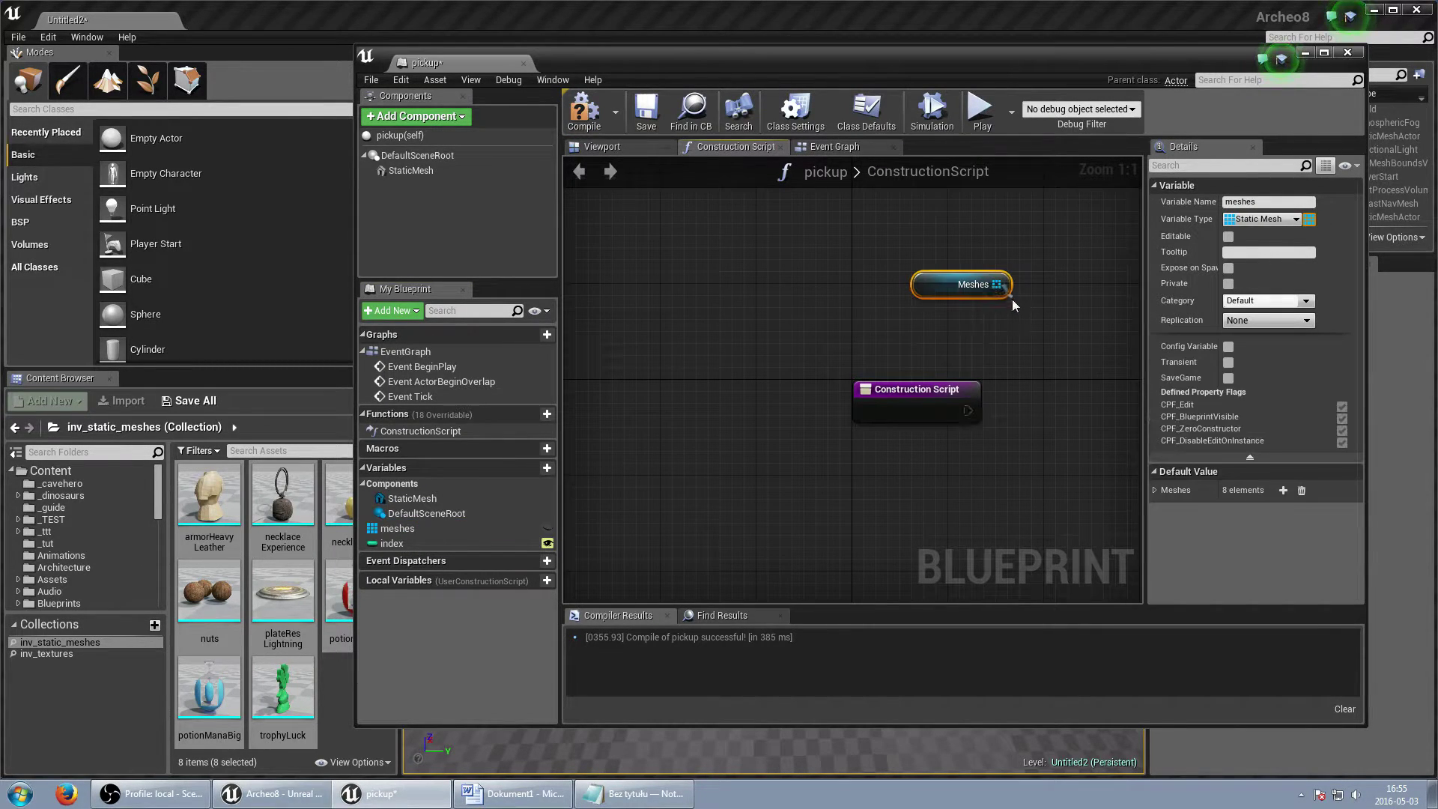
pyautogui.moveTo(1006, 285); pyautogui.dragTo(1014, 303)
pyautogui.click(1049, 388)
pyautogui.moveTo(392, 543); pyautogui.dragTo(1021, 335)
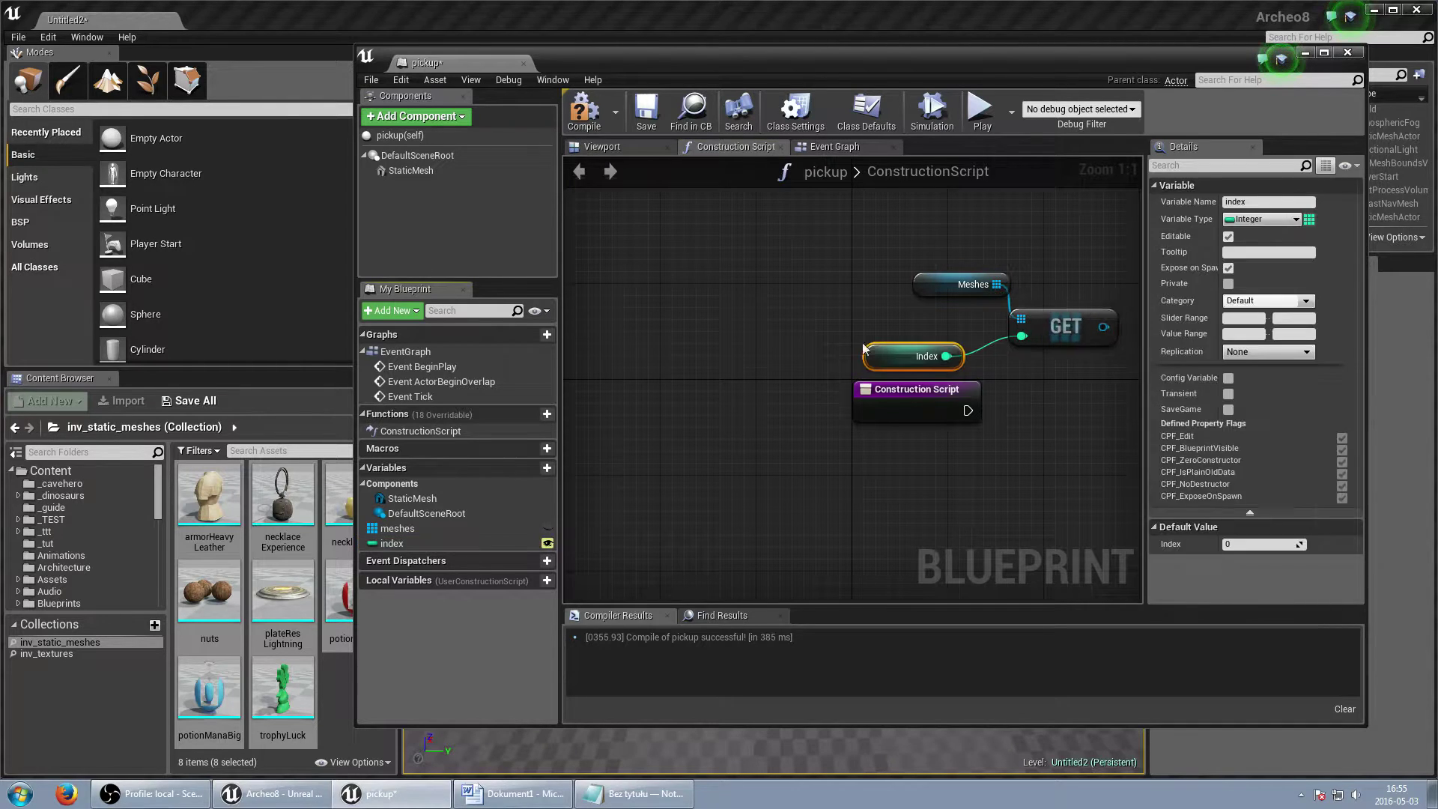
# Feed that mesh into Set Static Mesh on StaticMesh, run it from the construction script, and minimise.
pyautogui.moveTo(412, 171)
pyautogui.mouseDown()
pyautogui.moveTo(972, 488)
pyautogui.moveTo(1087, 424)
pyautogui.mouseUp()
pyautogui.write('set mesh')
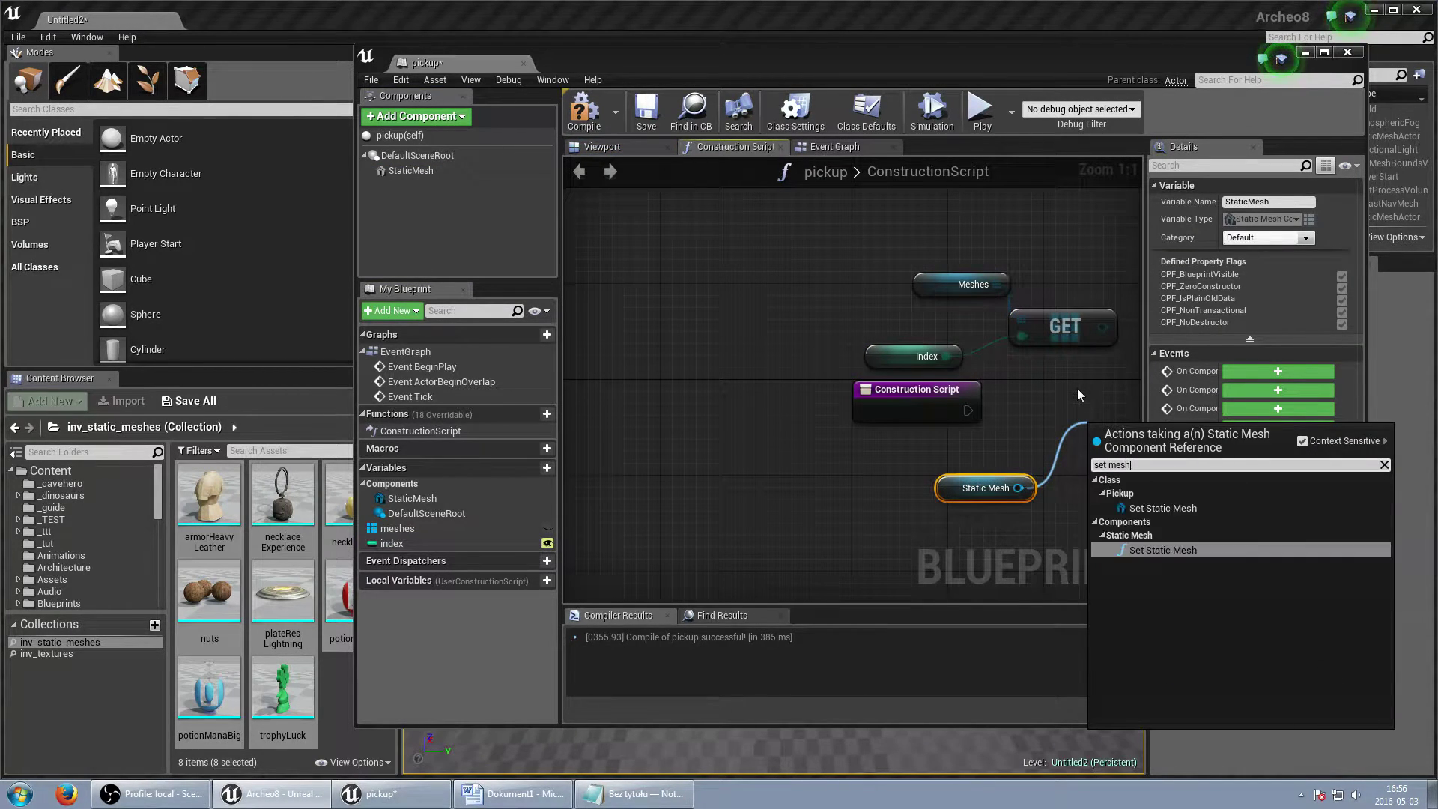
pyautogui.click(1180, 549)
pyautogui.moveTo(1154, 532); pyautogui.dragTo(788, 369)
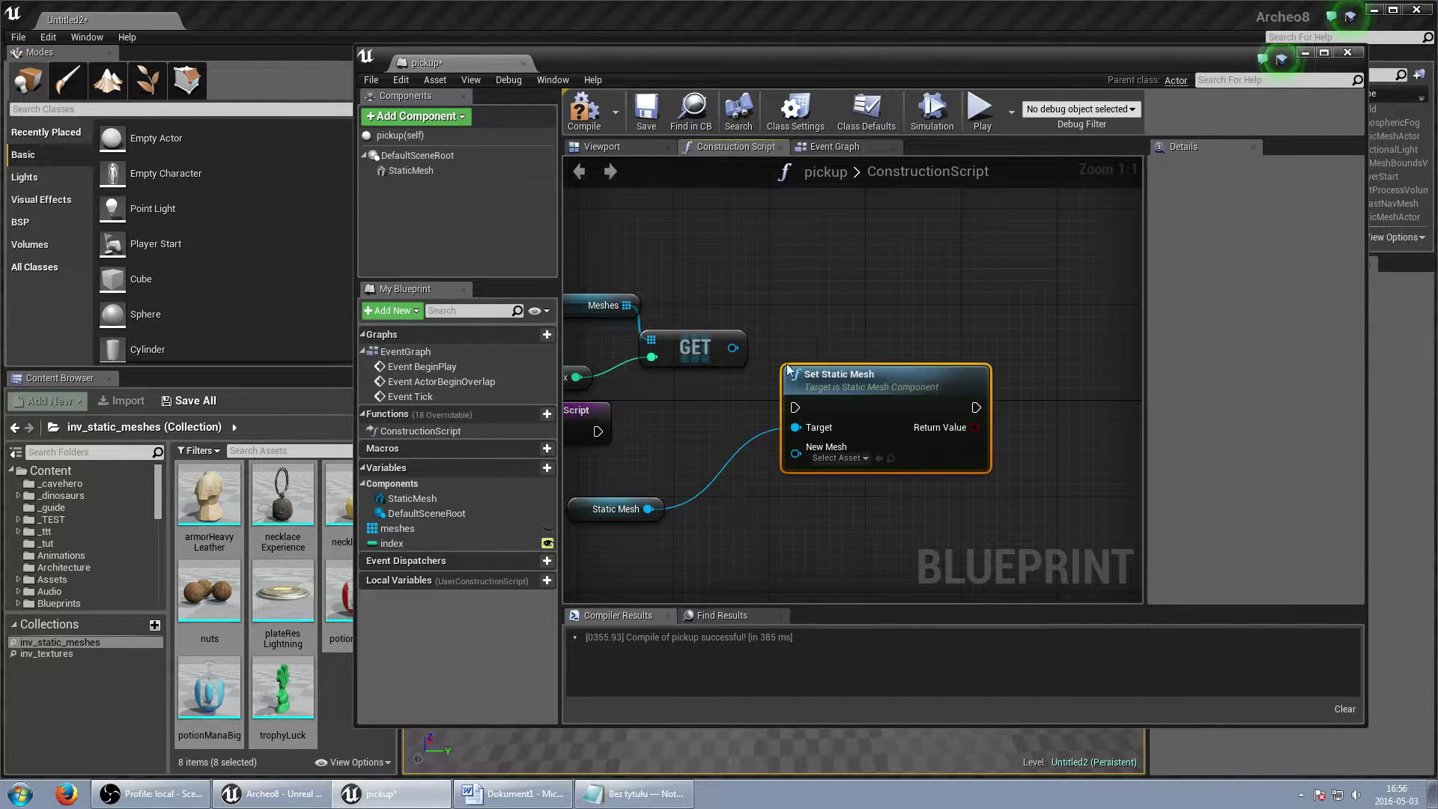
pyautogui.moveTo(597, 431)
pyautogui.mouseDown()
pyautogui.moveTo(817, 418)
pyautogui.moveTo(805, 409)
pyautogui.mouseUp()
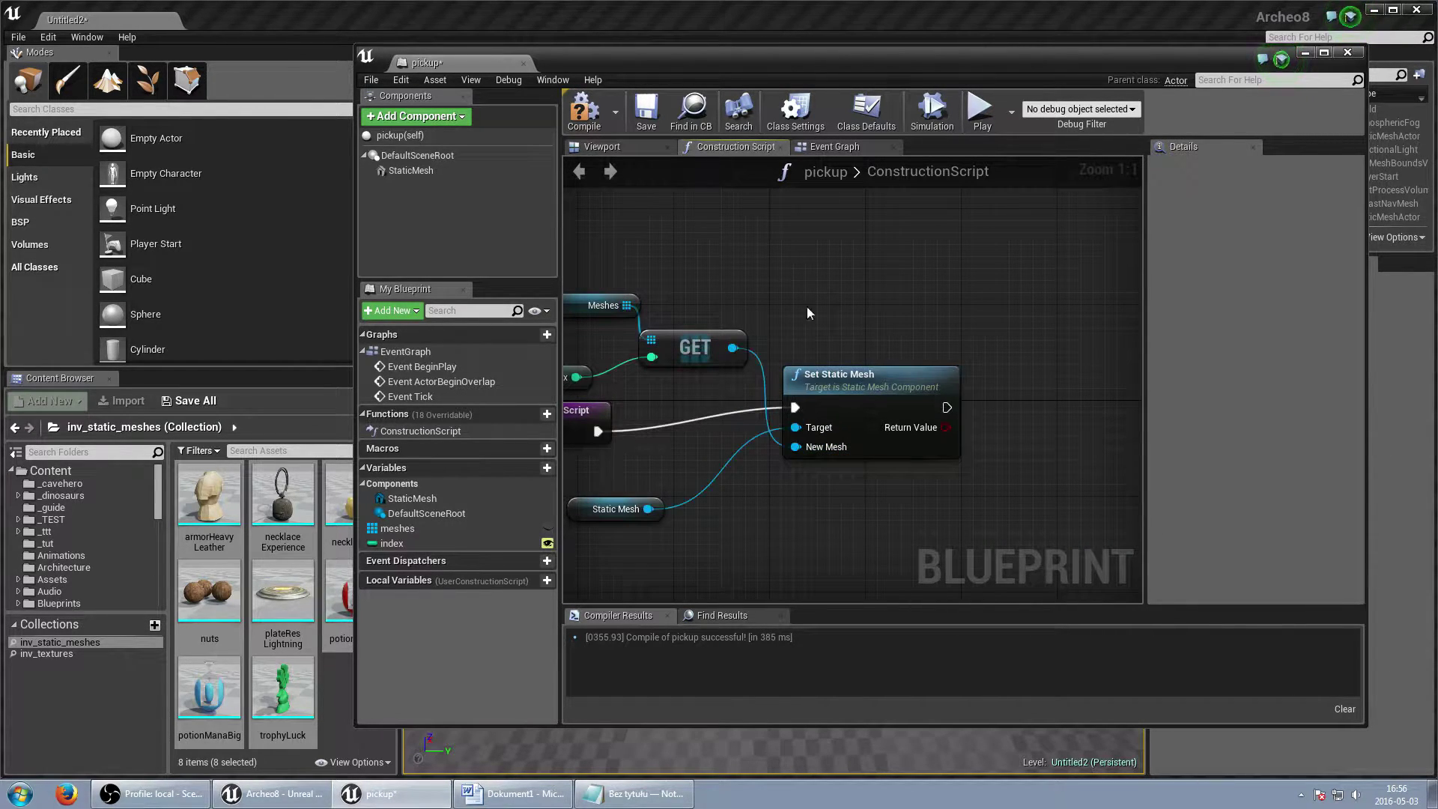
pyautogui.click(1306, 54)
# Place a pickup from _tut and duplicate it into two rows of four.
pyautogui.click(52, 544)
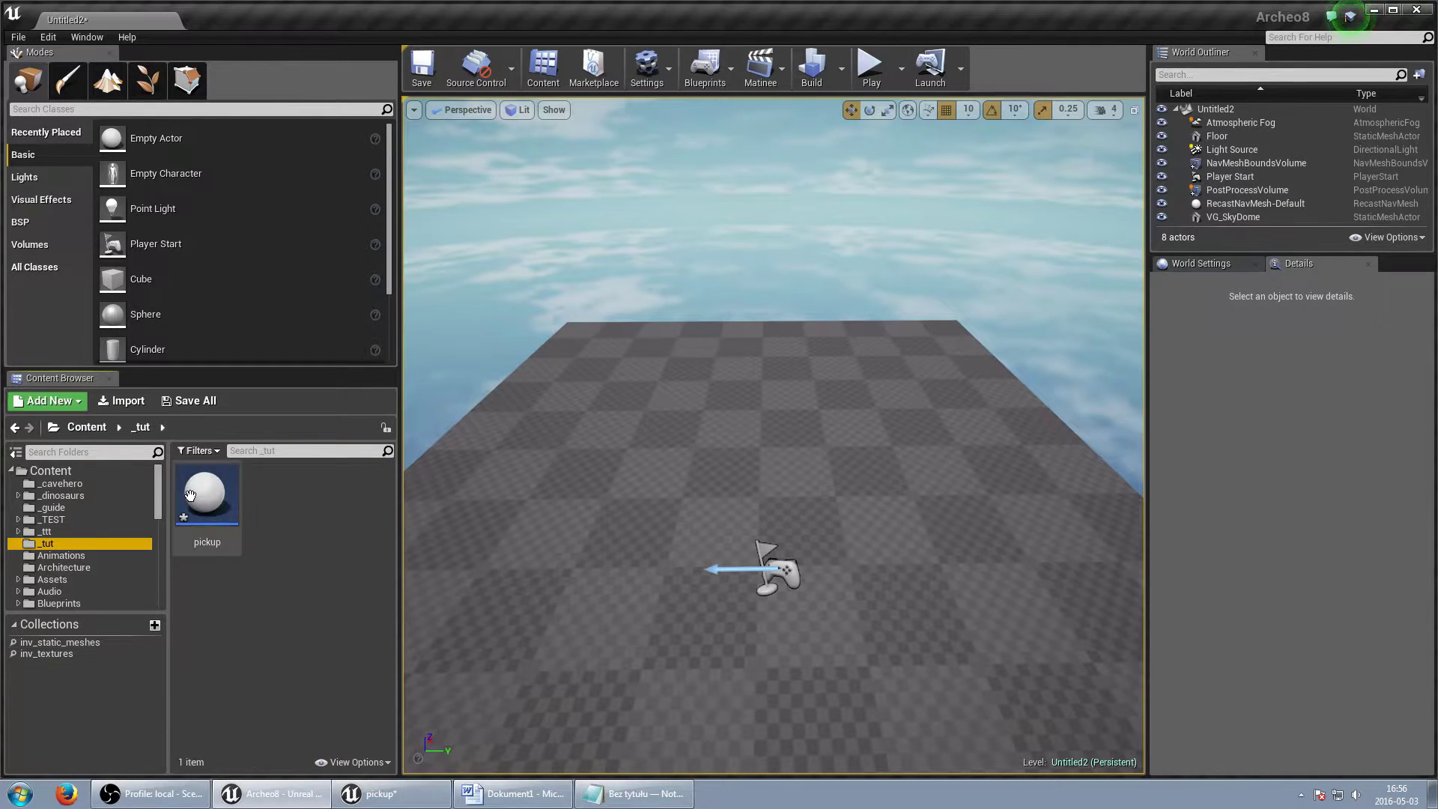
pyautogui.moveTo(206, 495)
pyautogui.mouseDown()
pyautogui.moveTo(967, 427)
pyautogui.moveTo(929, 487)
pyautogui.moveTo(783, 481)
pyautogui.moveTo(768, 392)
pyautogui.moveTo(899, 415)
pyautogui.mouseUp()
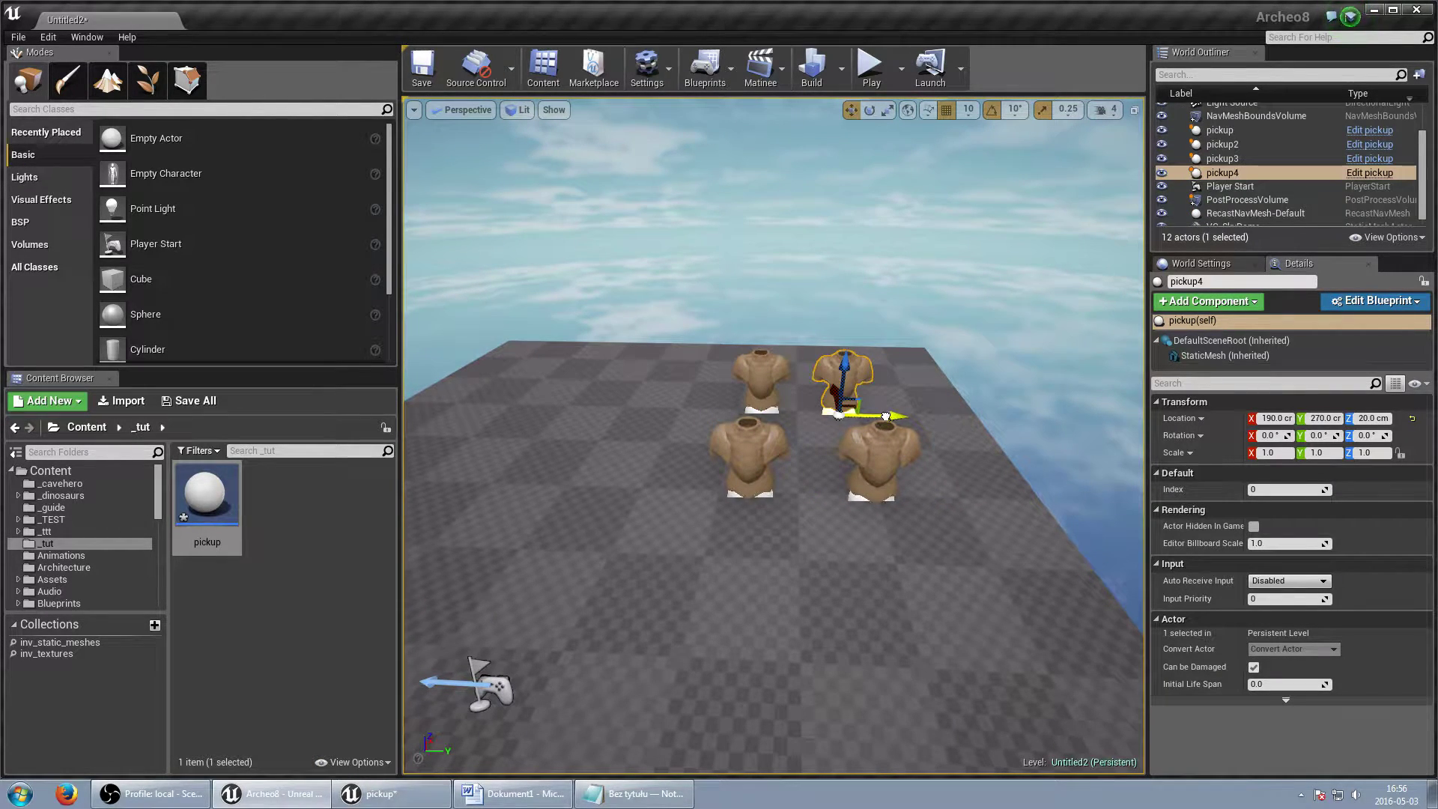
pyautogui.keyDown('ctrl'); pyautogui.click(878, 461); pyautogui.keyUp('ctrl')
pyautogui.keyDown('ctrl'); pyautogui.click(749, 457); pyautogui.keyUp('ctrl')
pyautogui.keyDown('ctrl'); pyautogui.click(762, 380); pyautogui.keyUp('ctrl')
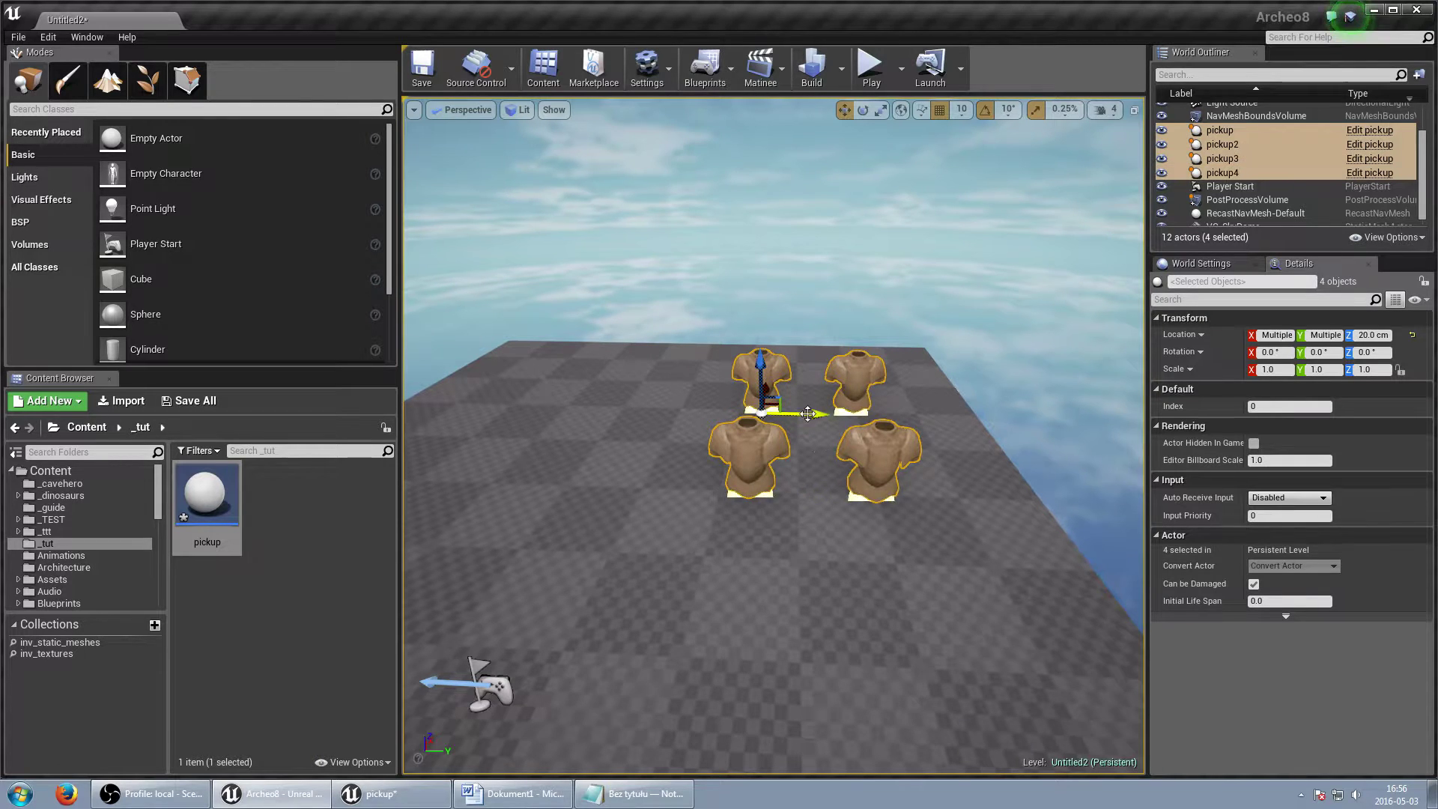
pyautogui.keyDown('alt'); pyautogui.moveTo(808, 414); pyautogui.dragTo(706, 416); pyautogui.keyUp('alt')
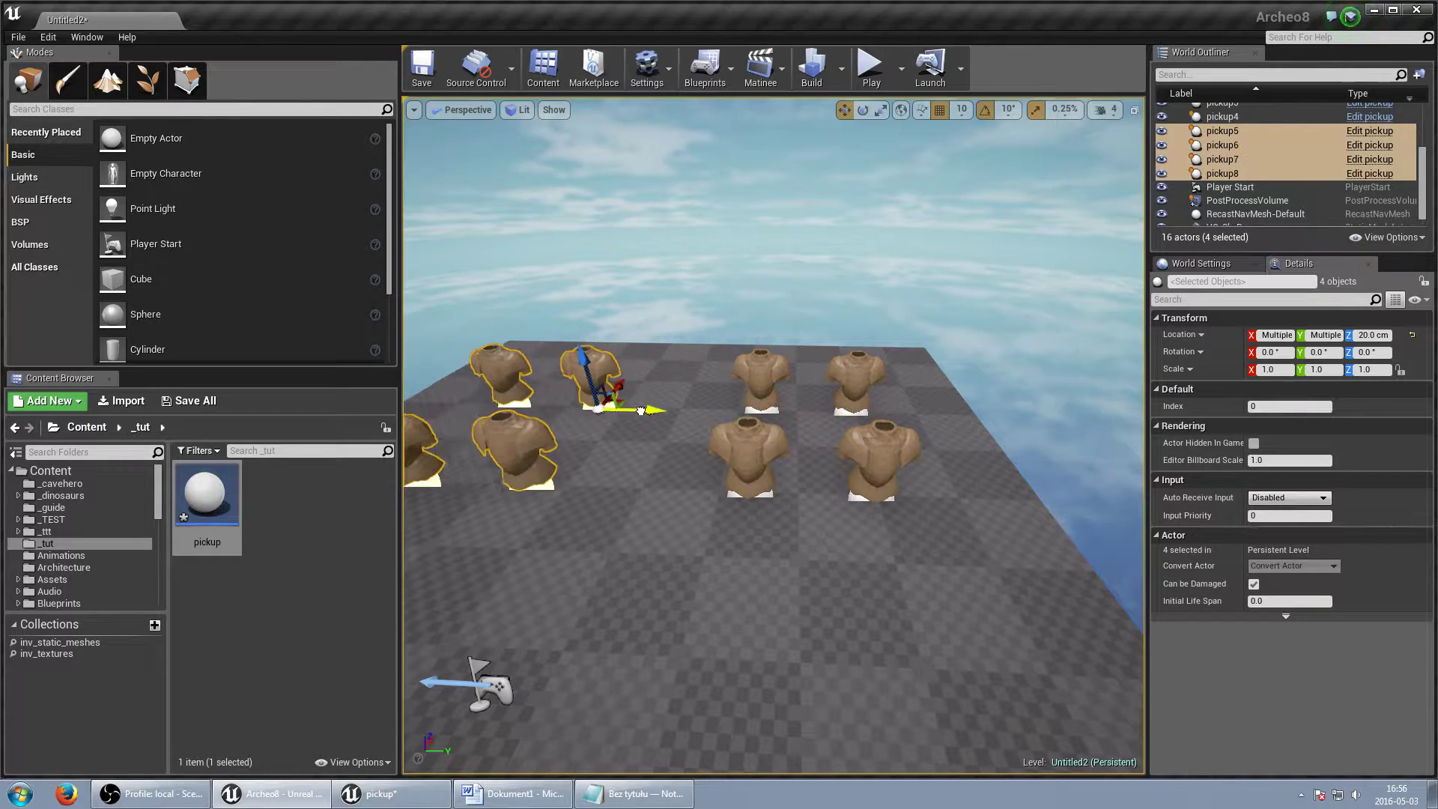
# Select all eight pickups in the Outliner and set their index to 999.
pyautogui.click(1245, 171)
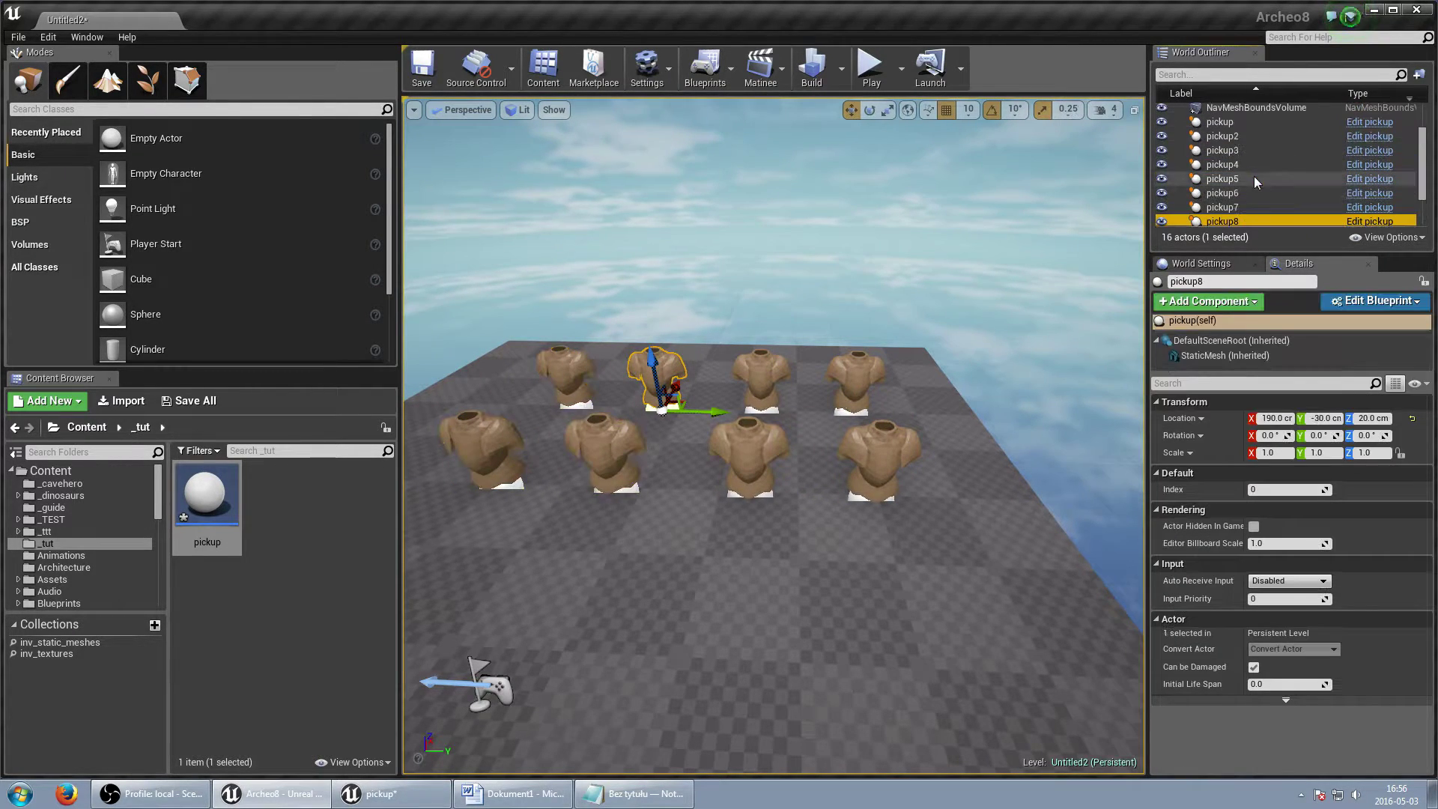
pyautogui.keyDown('shift'); pyautogui.click(1223, 221); pyautogui.keyUp('shift')
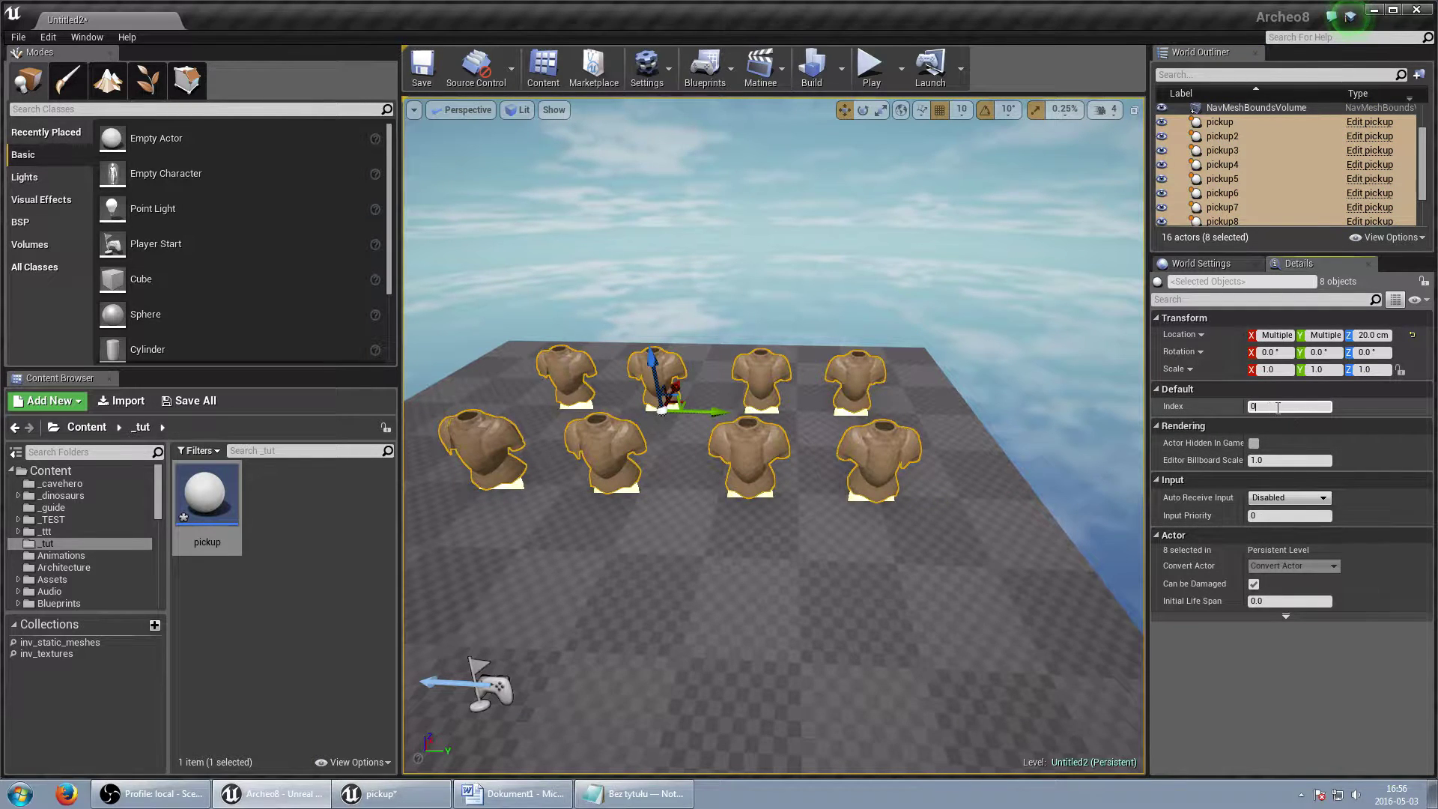
pyautogui.write('999')
pyautogui.press('Return')
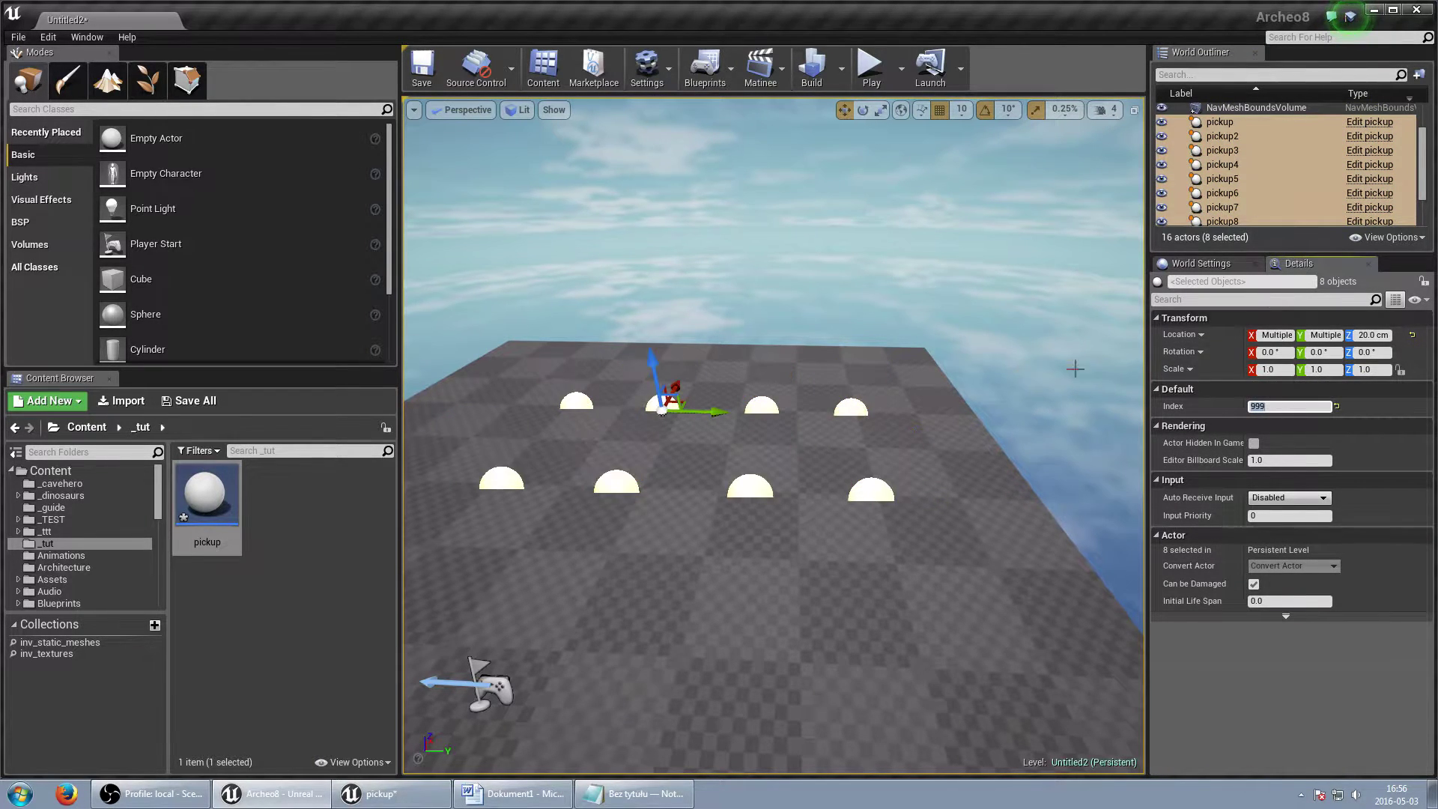
# Select all eight pickups again and cut them from the level.
pyautogui.click(1230, 122)
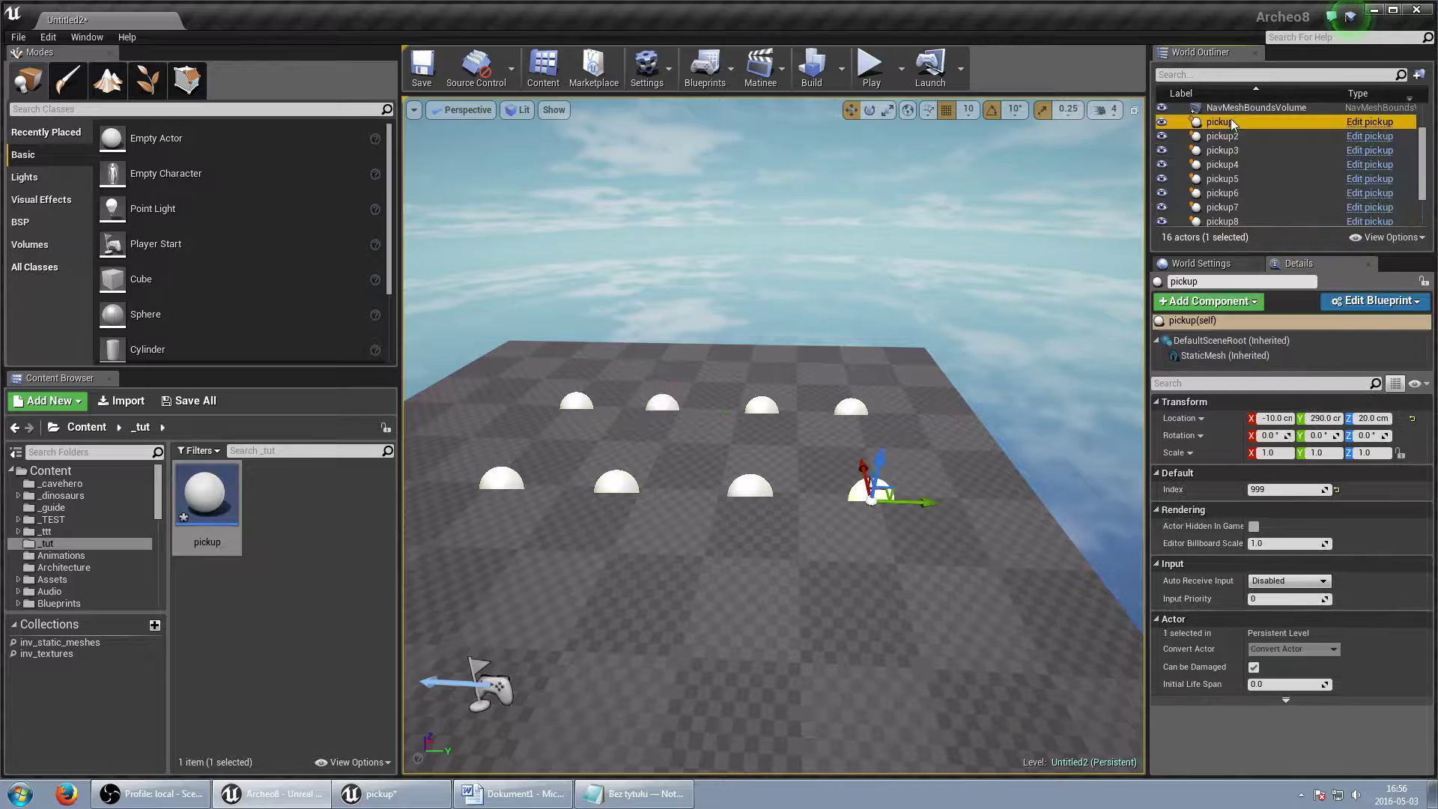
pyautogui.scroll(-3, 1247, 202)
pyautogui.keyDown('shift'); pyautogui.click(1303, 174); pyautogui.keyUp('shift')
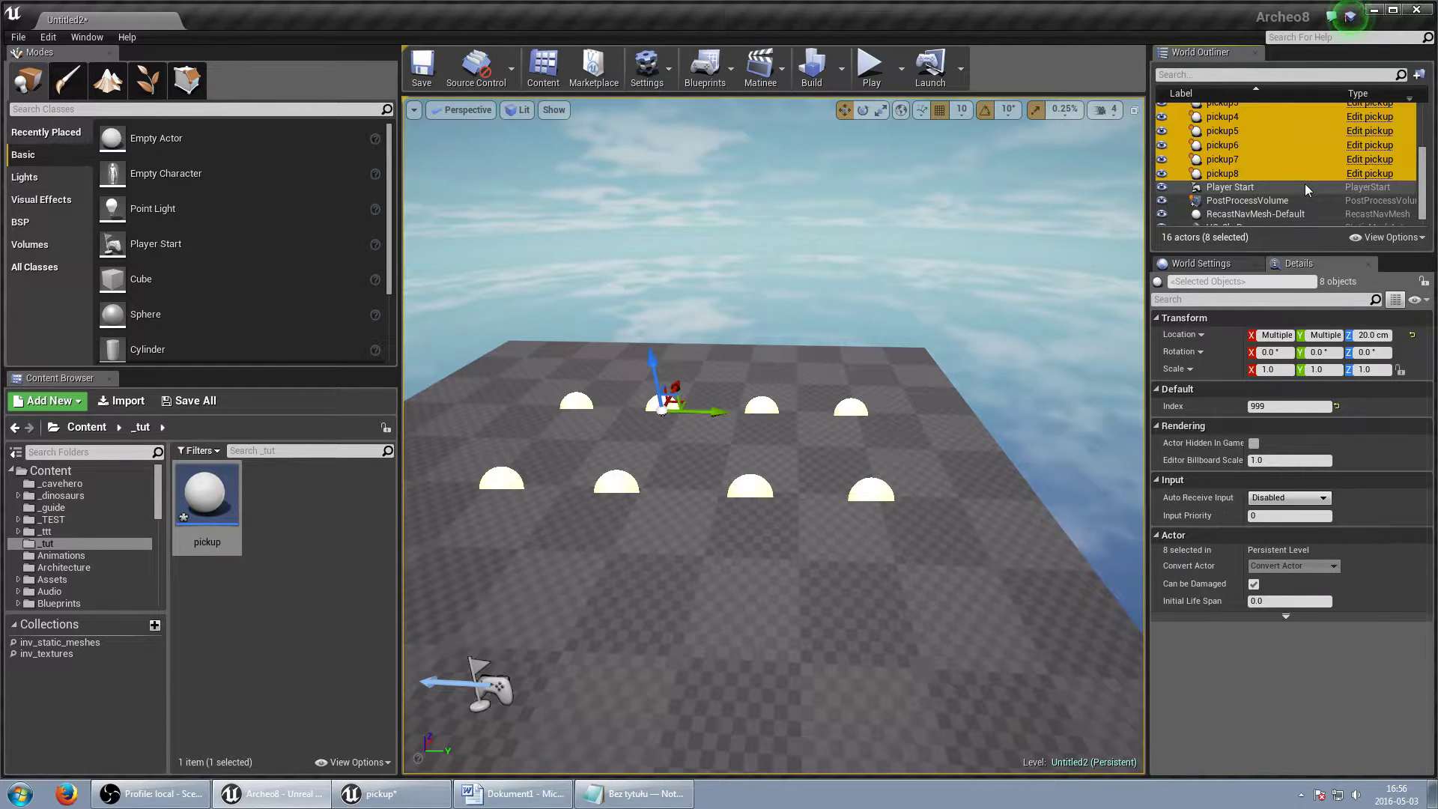
pyautogui.press('Delete')
# Paste the pickups into Notepad, replace each 999 index with sequential numbers, and select all.
pyautogui.click(637, 794)
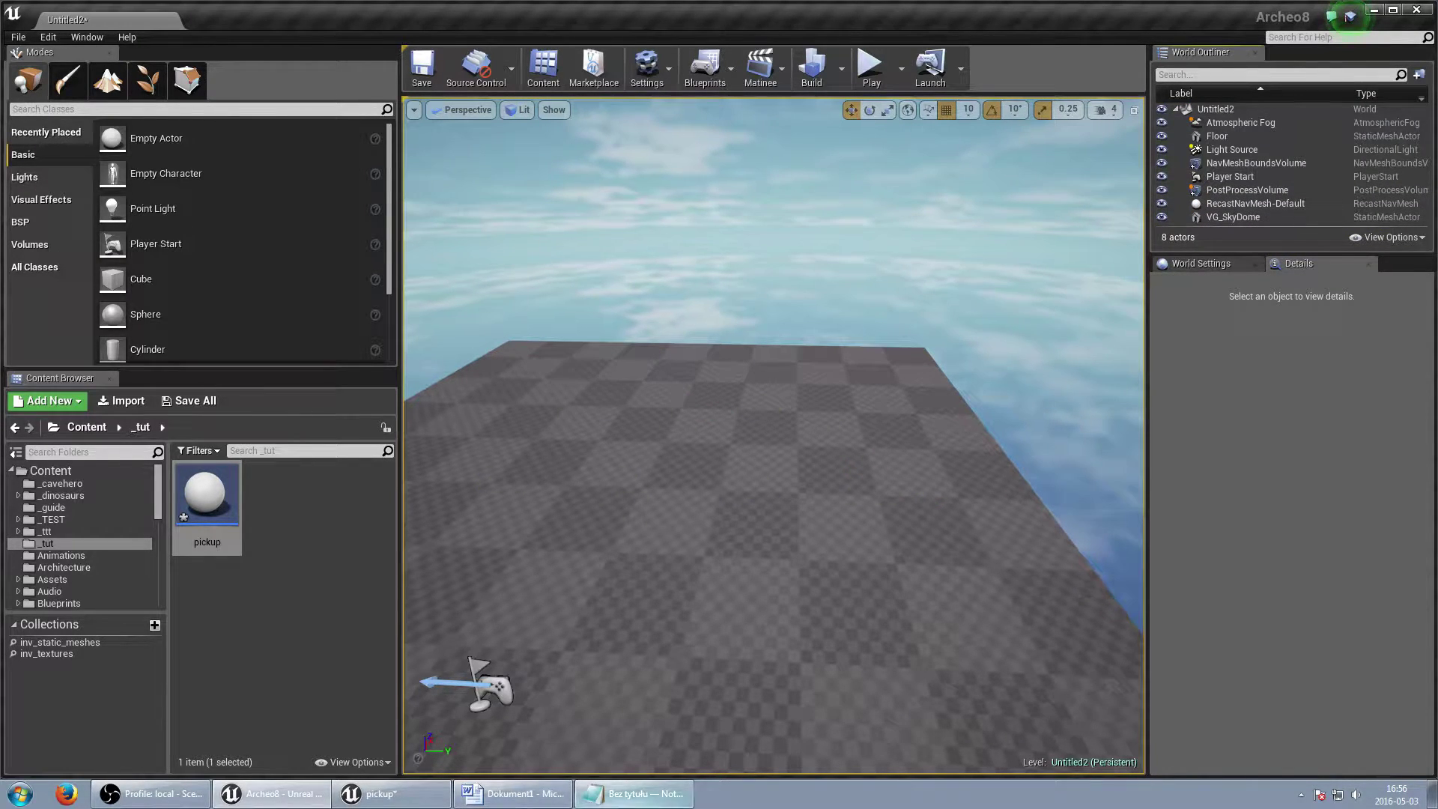
pyautogui.hotkey('ctrl', 'v')
pyautogui.hotkey('ctrl', 'Home')
pyautogui.hotkey('ctrl', 'f')
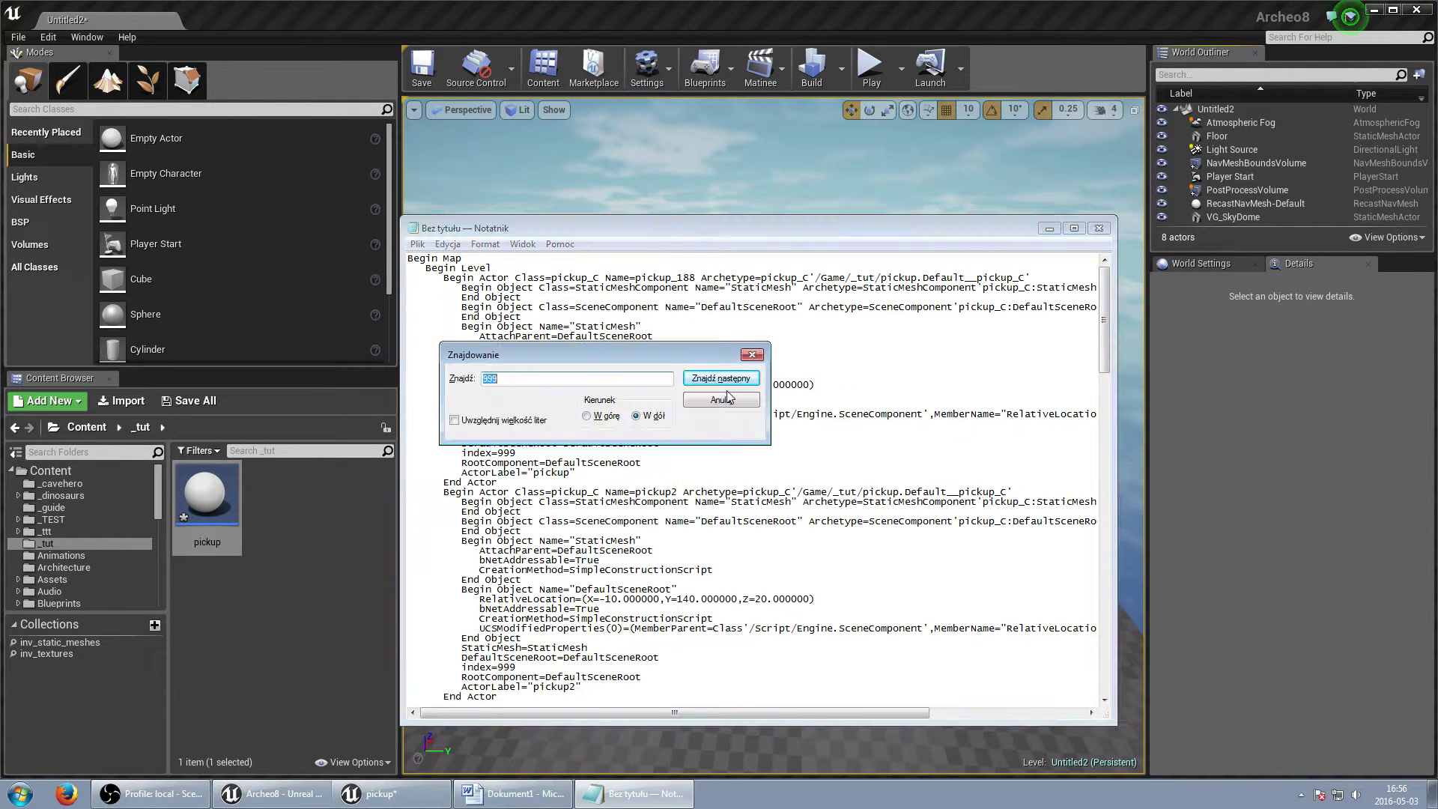
pyautogui.click(725, 399)
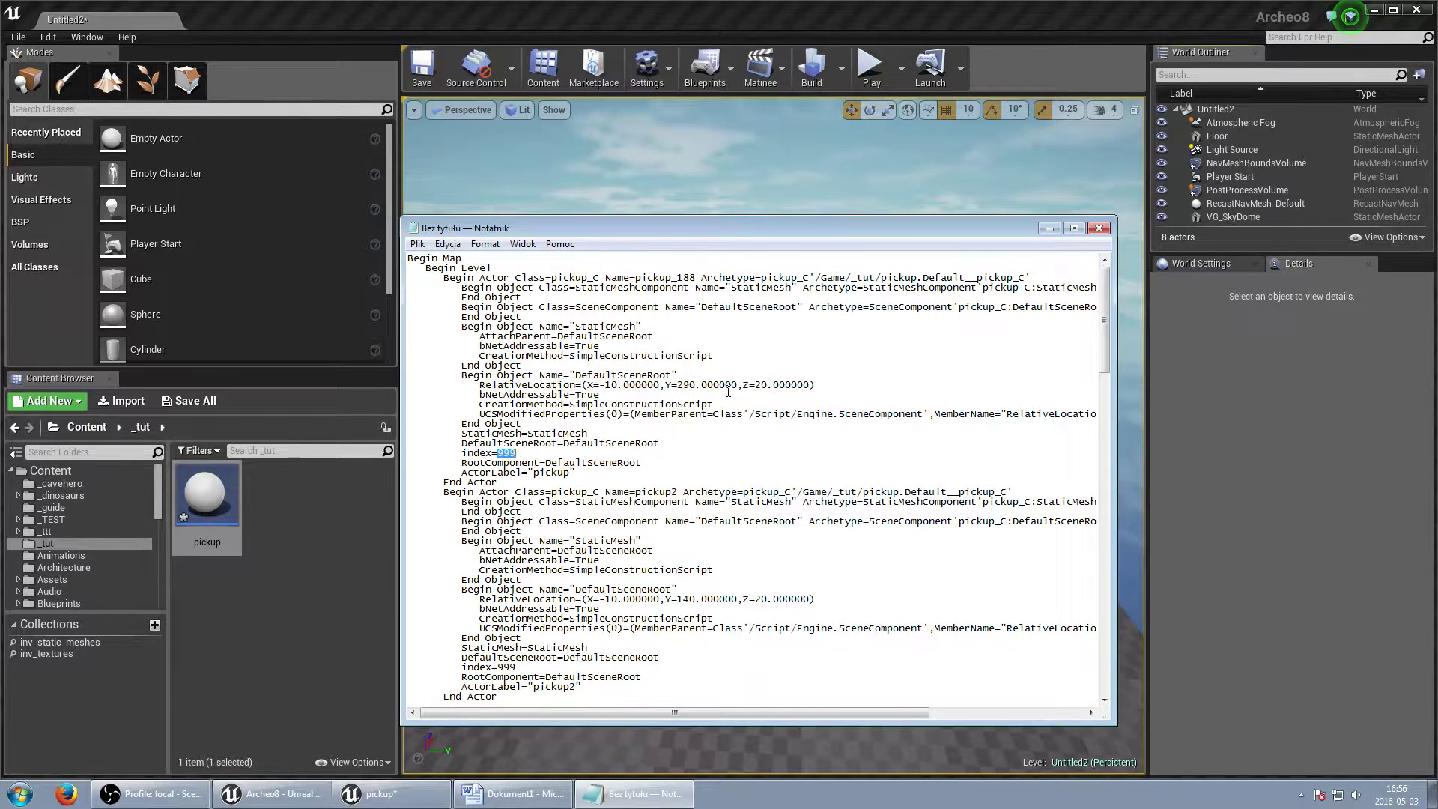
pyautogui.press('F3')
pyautogui.write('1')
pyautogui.press('F3')
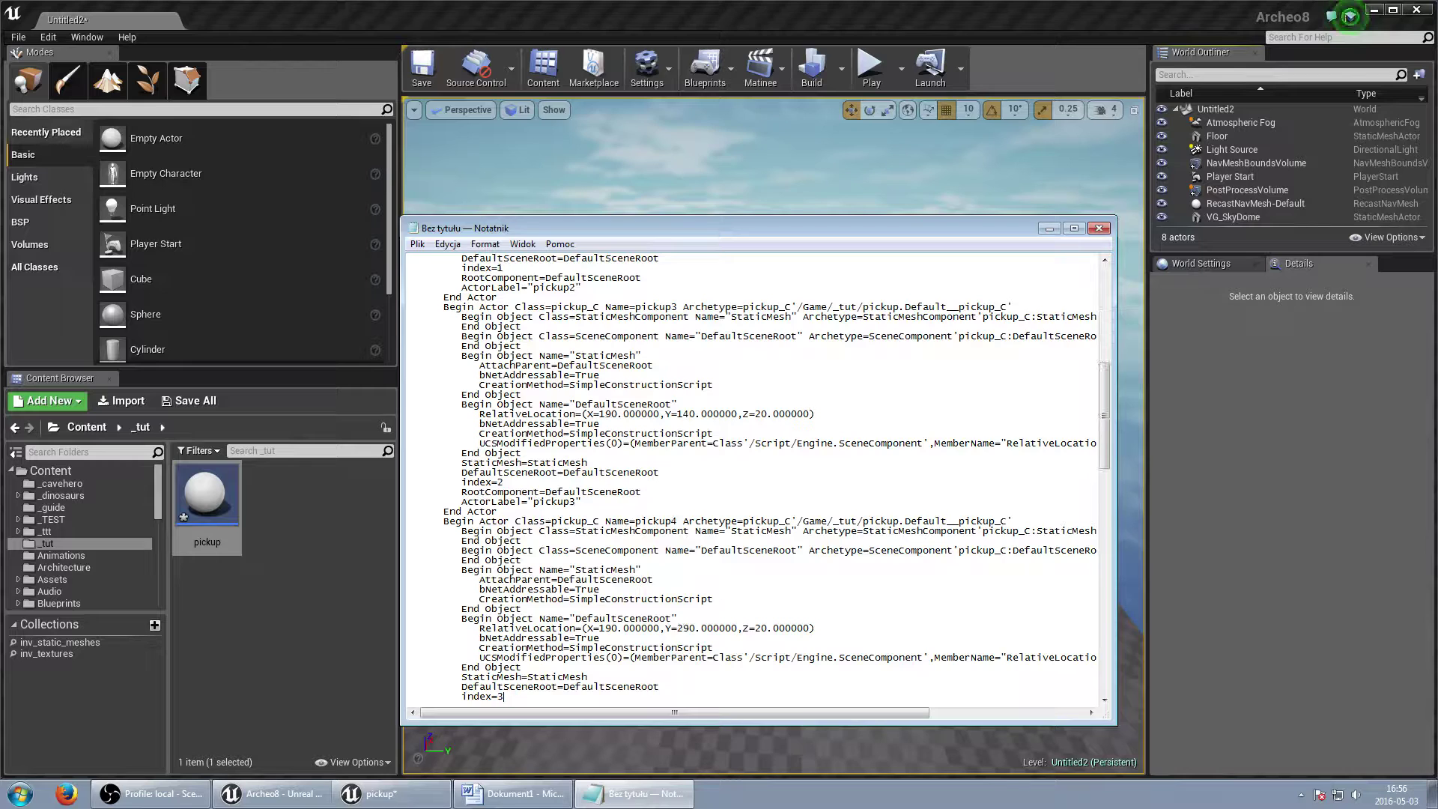
pyautogui.hotkey('ctrl', 'a')
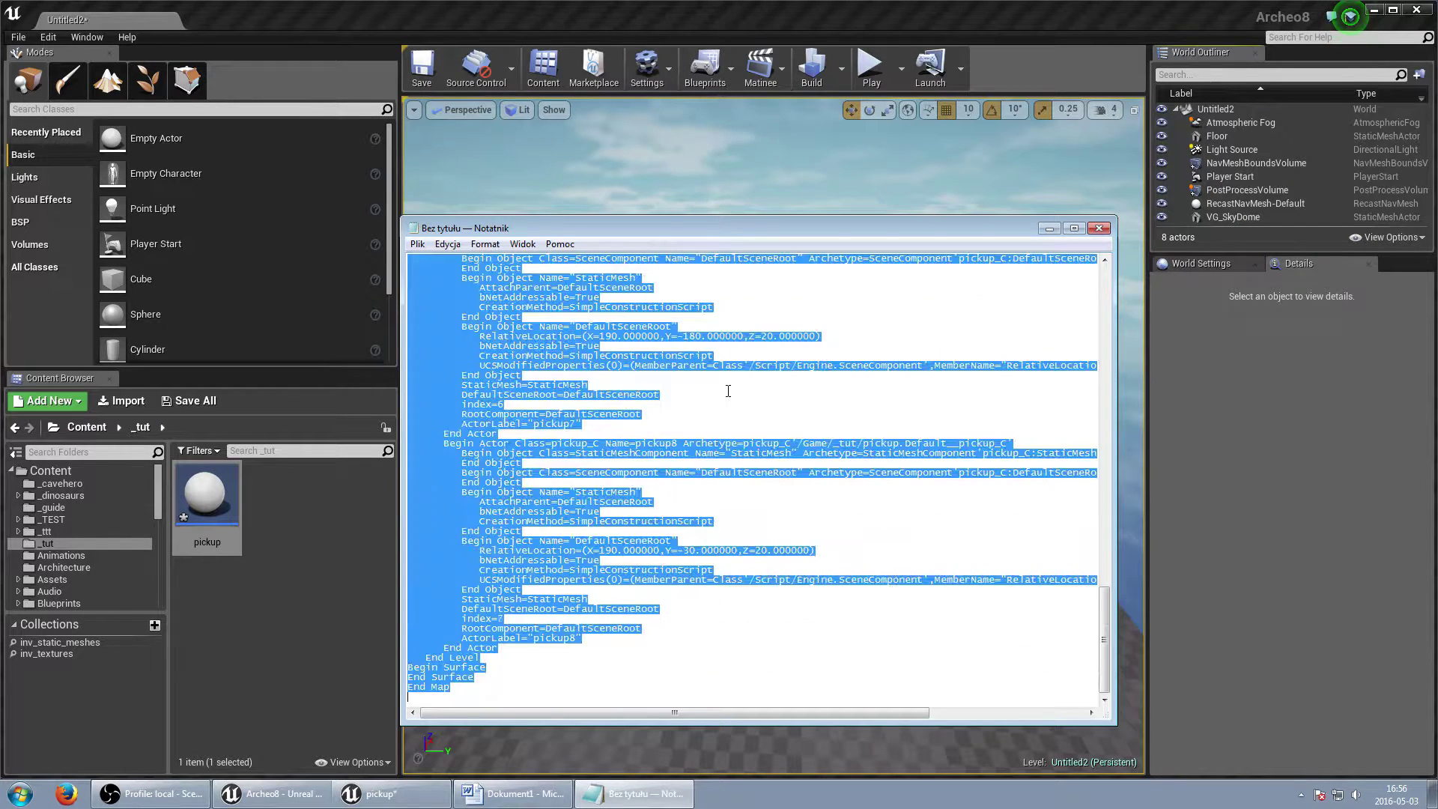
# Paste the renumbered pickups back into the level and view their distinct meshes.
pyautogui.click(1054, 233)
pyautogui.click(892, 520)
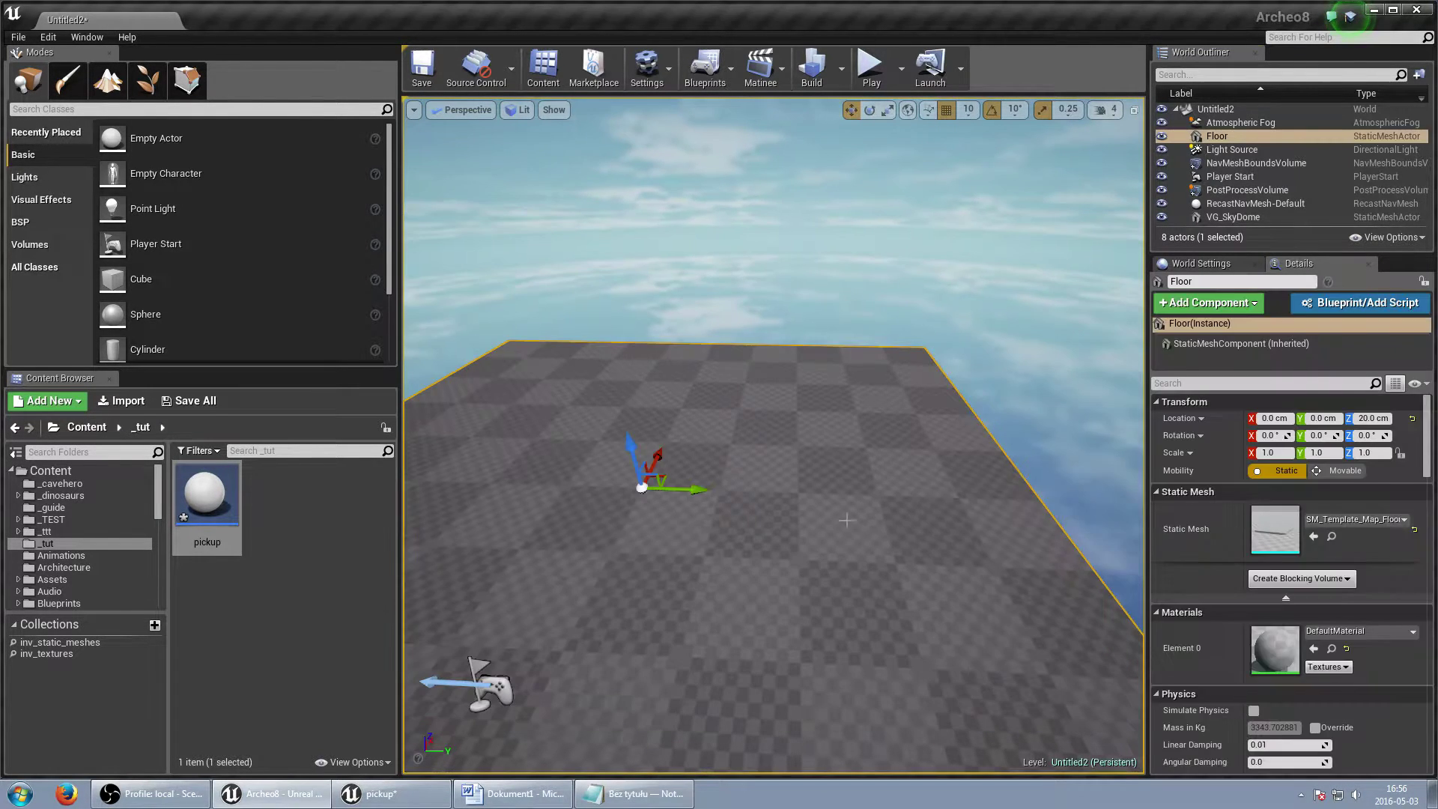
pyautogui.hotkey('ctrl', 'v')
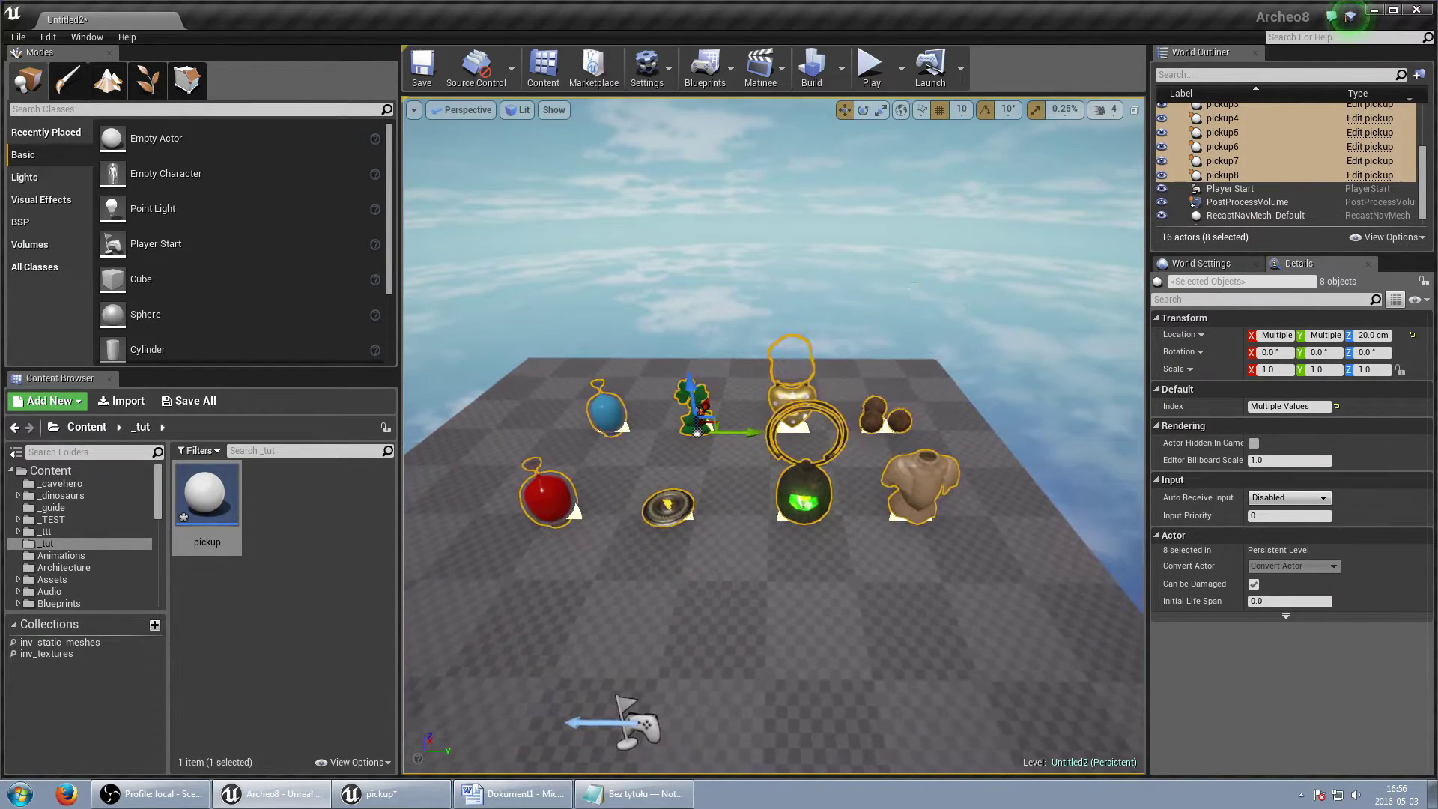
pyautogui.click(891, 520)
pyautogui.scroll(3, 892, 519)
pyautogui.scroll(-1, 774, 486)
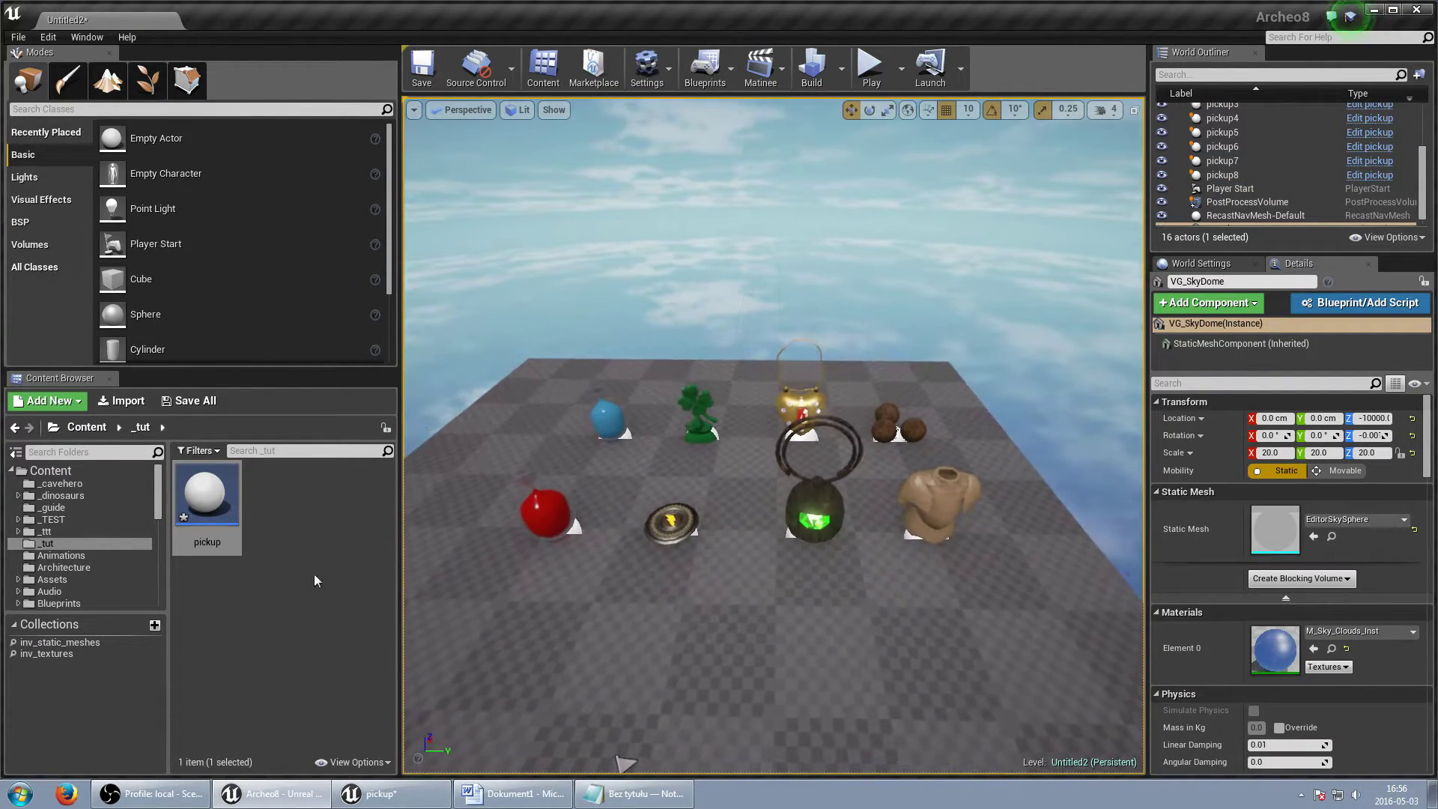
# Create a Widget Blueprint named item in _tut and open it.
pyautogui.click(350, 585)
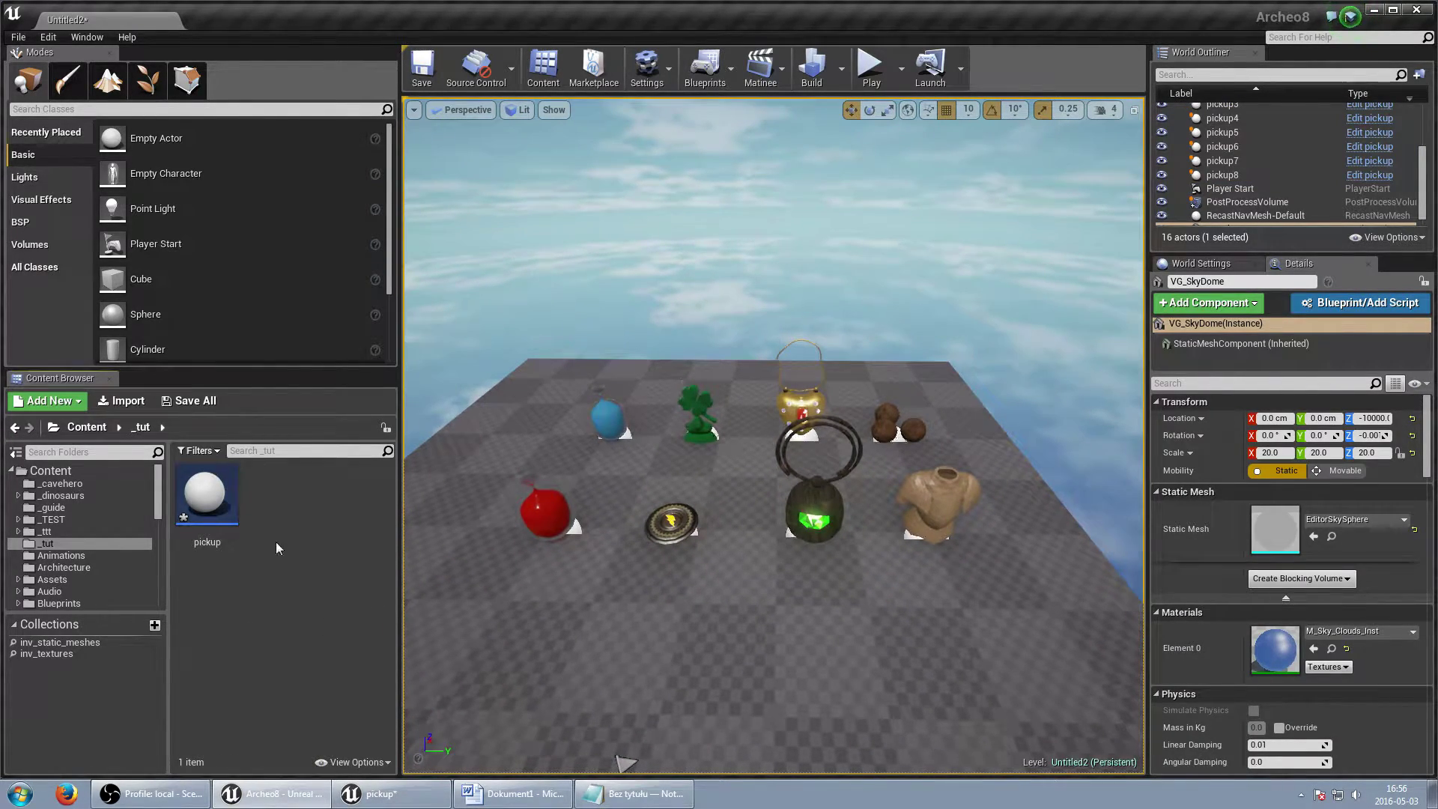
pyautogui.rightClick(294, 505)
pyautogui.moveTo(331, 457)
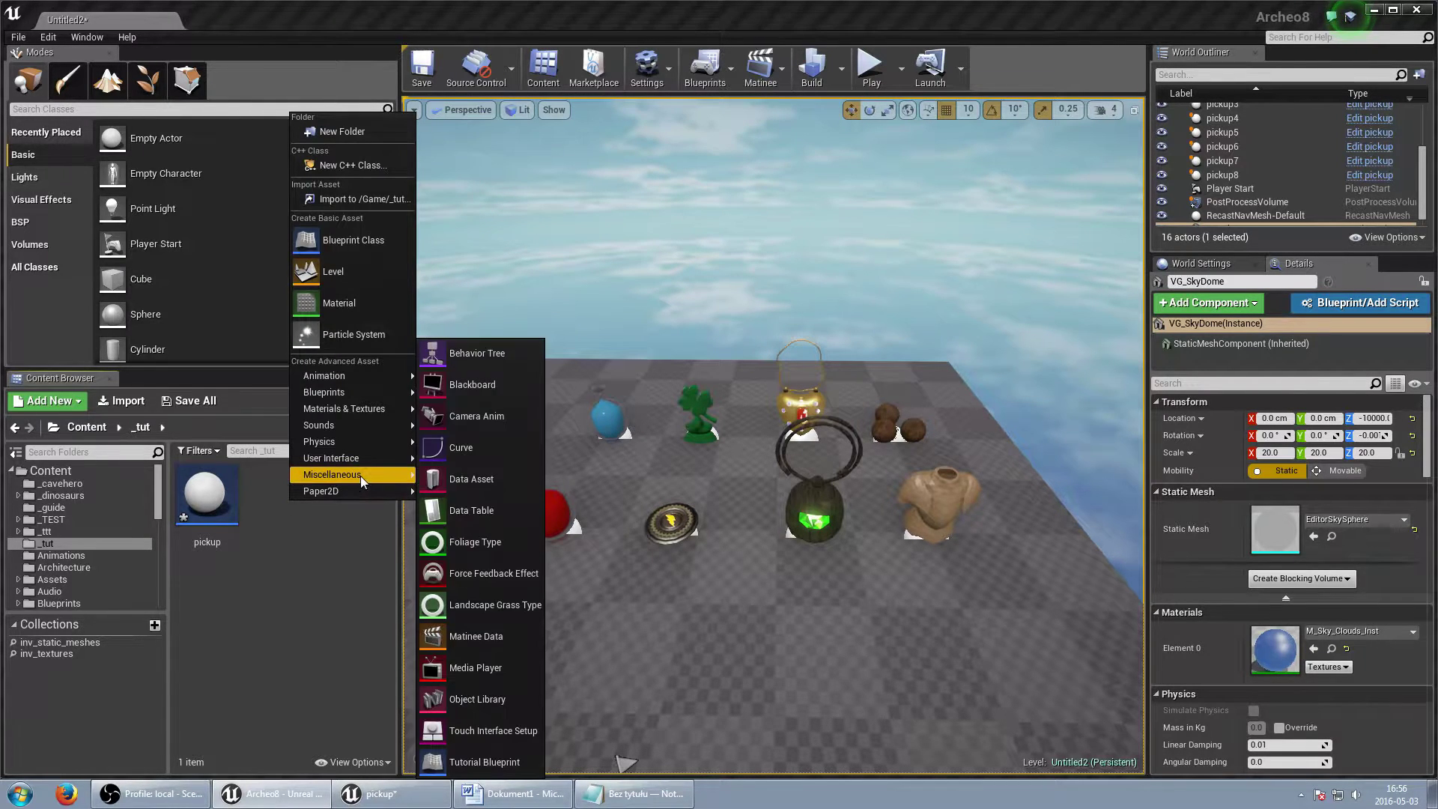
pyautogui.click(469, 560)
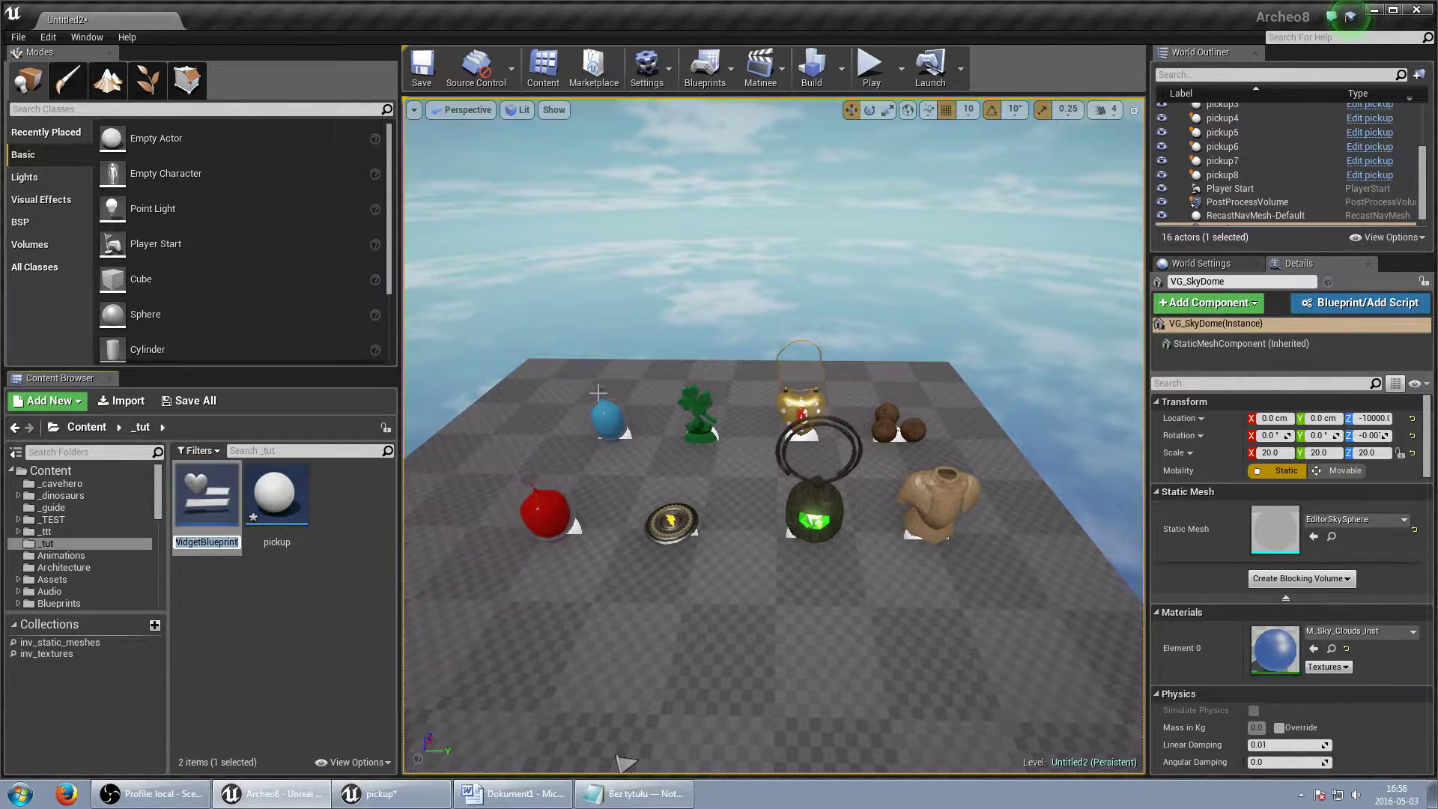
pyautogui.write('item')
pyautogui.press('Return')
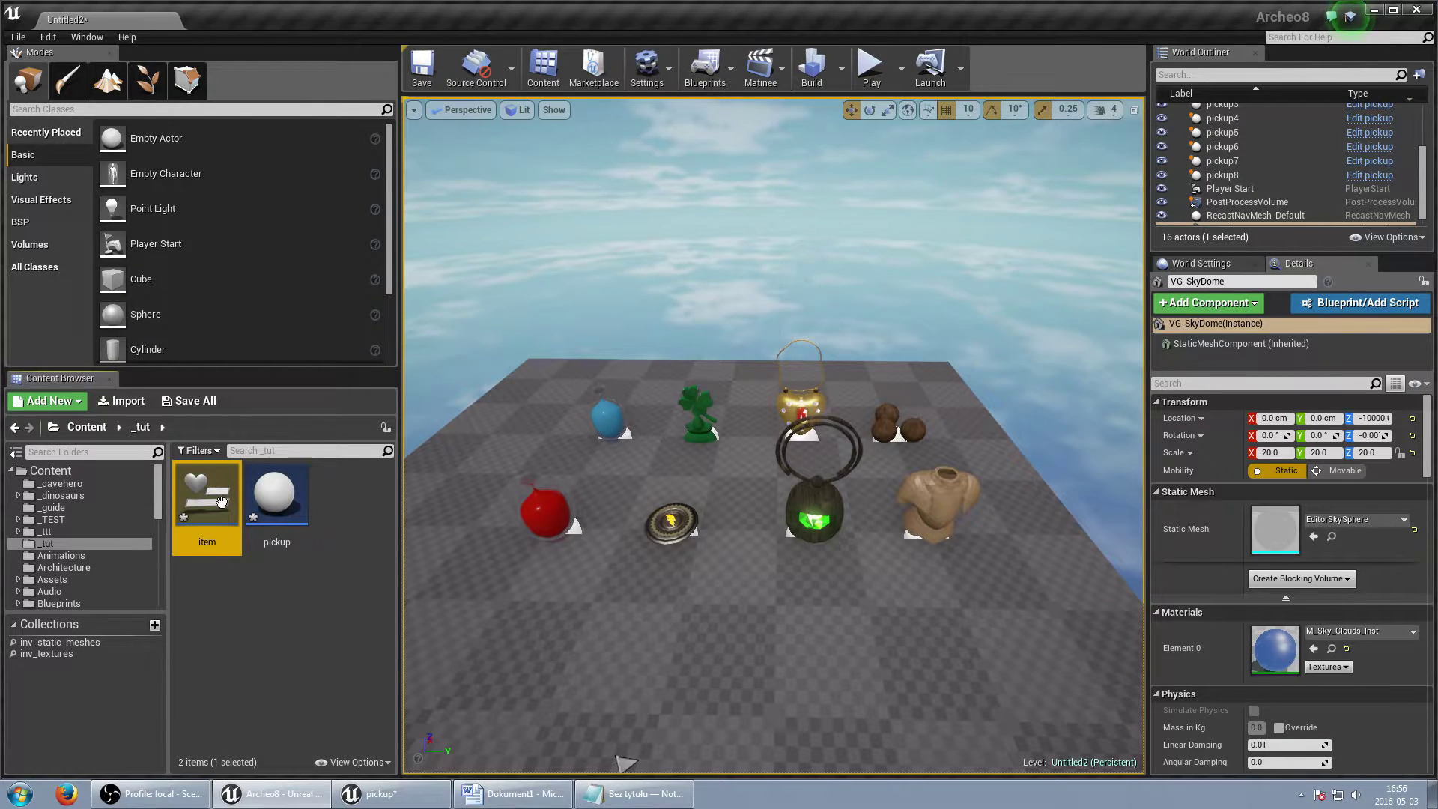
pyautogui.doubleClick(221, 502)
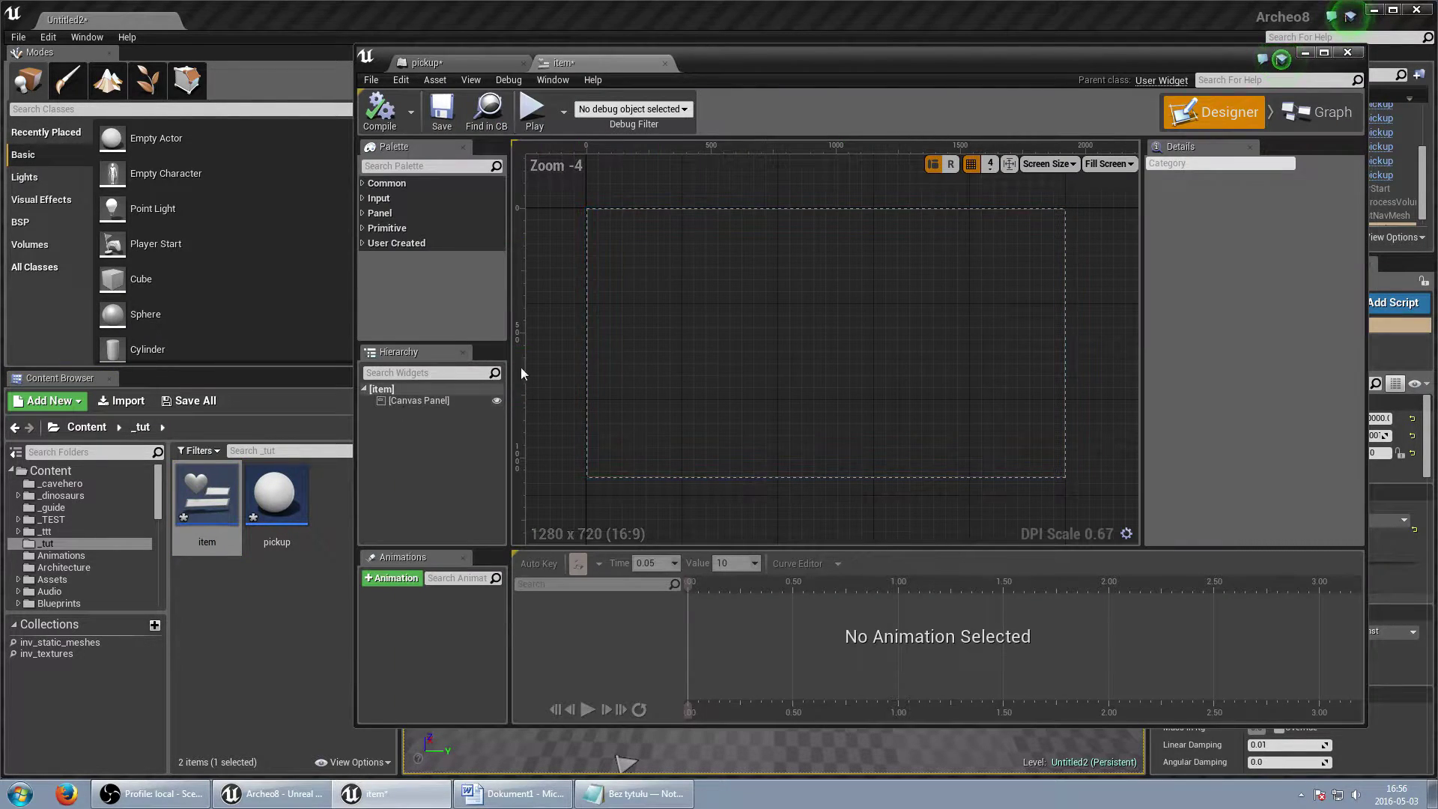
# Wrap the item widget's Canvas Panel in a Button.
pyautogui.click(397, 401)
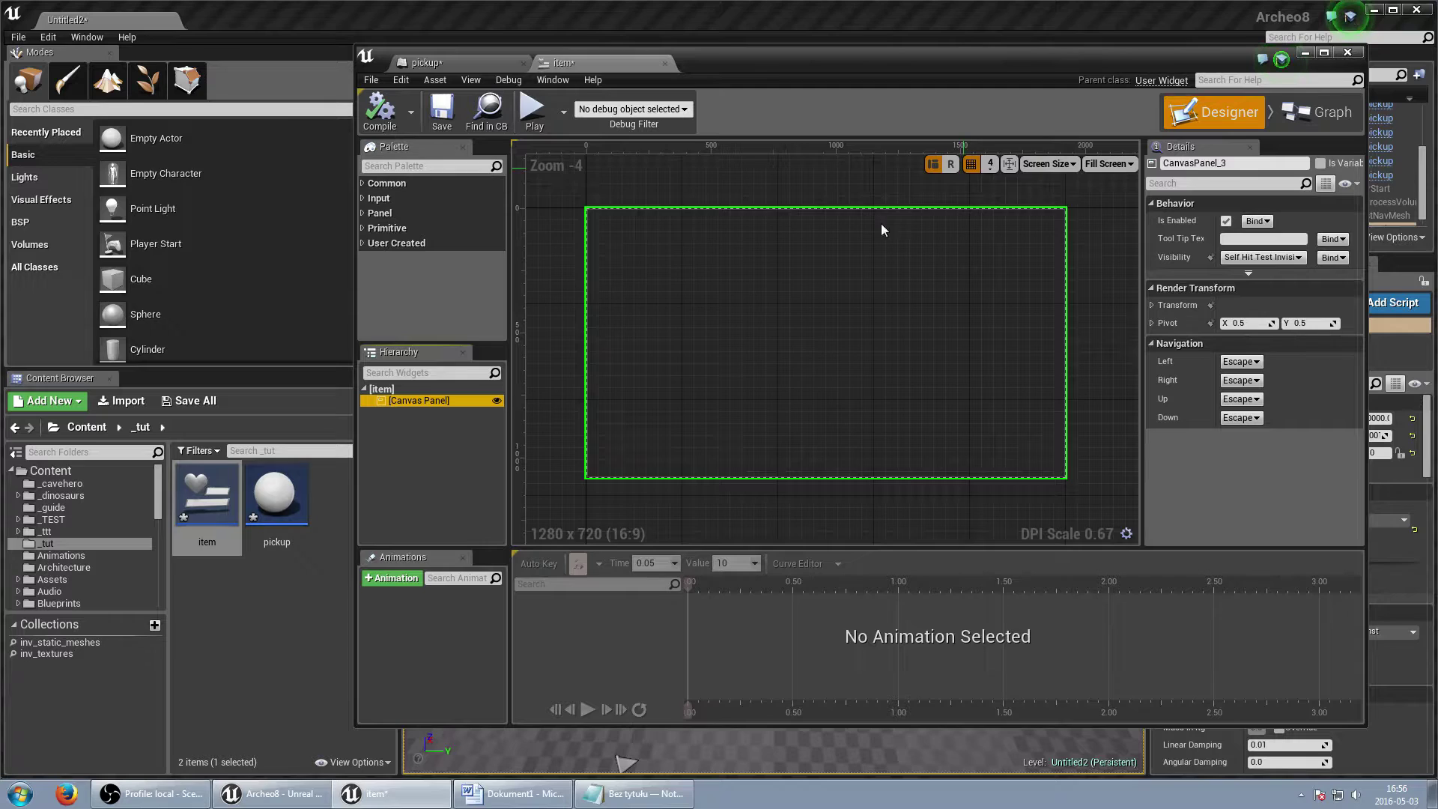
pyautogui.rightClick(414, 400)
pyautogui.moveTo(447, 490)
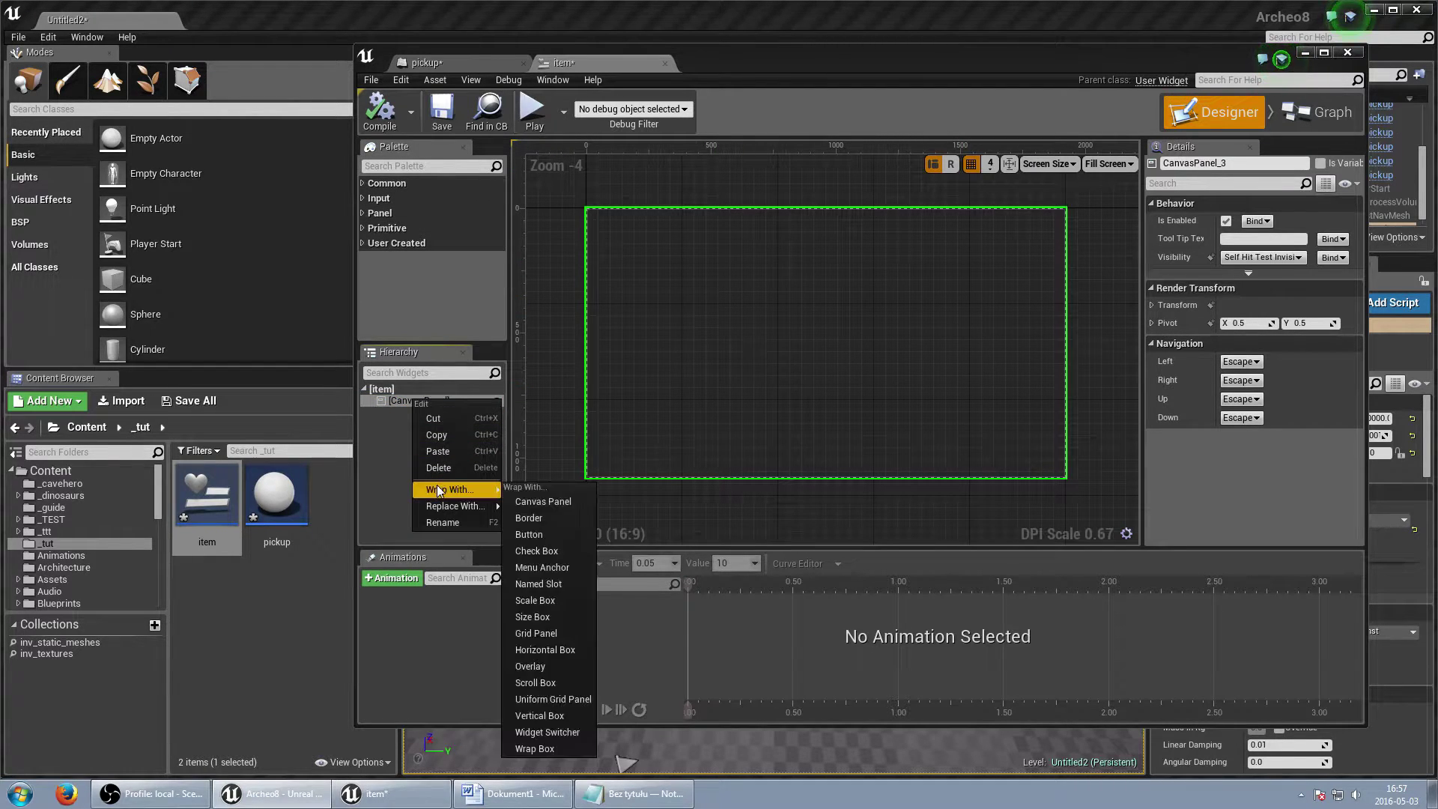
pyautogui.click(556, 533)
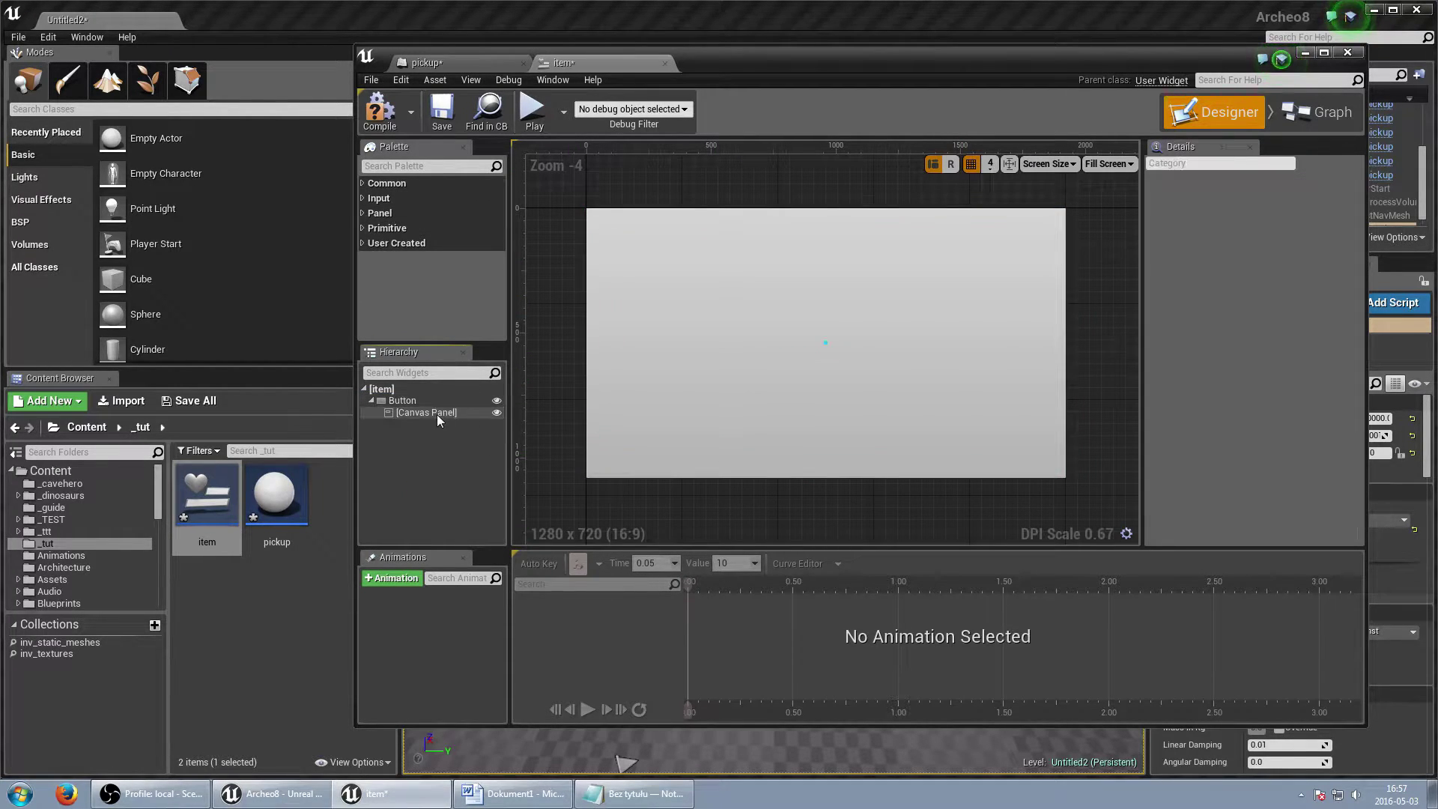
pyautogui.click(421, 405)
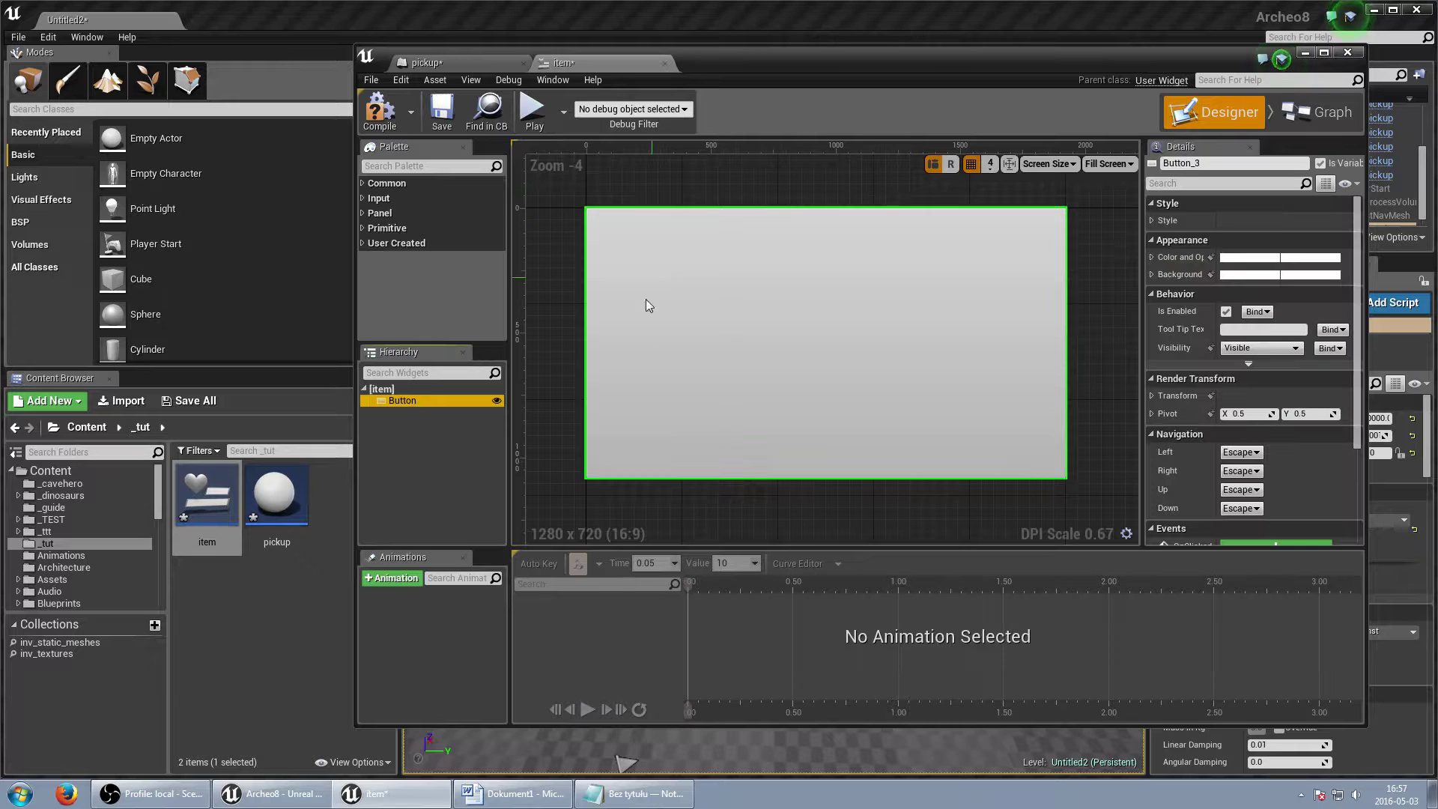
# Place an Image inside the button, enlarge it, and switch to the Graph view.
pyautogui.click(432, 166)
pyautogui.write('image')
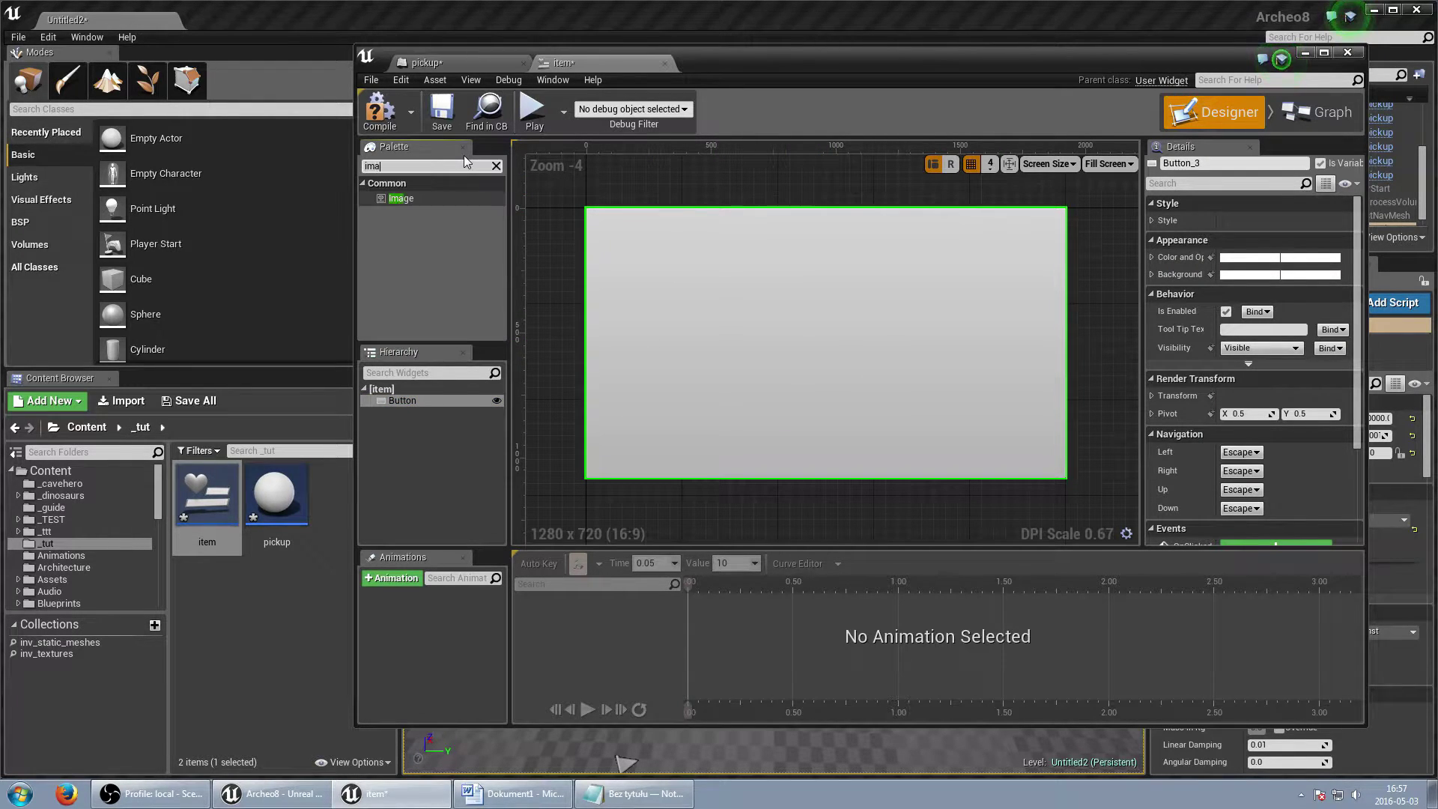
pyautogui.moveTo(438, 201); pyautogui.dragTo(801, 344)
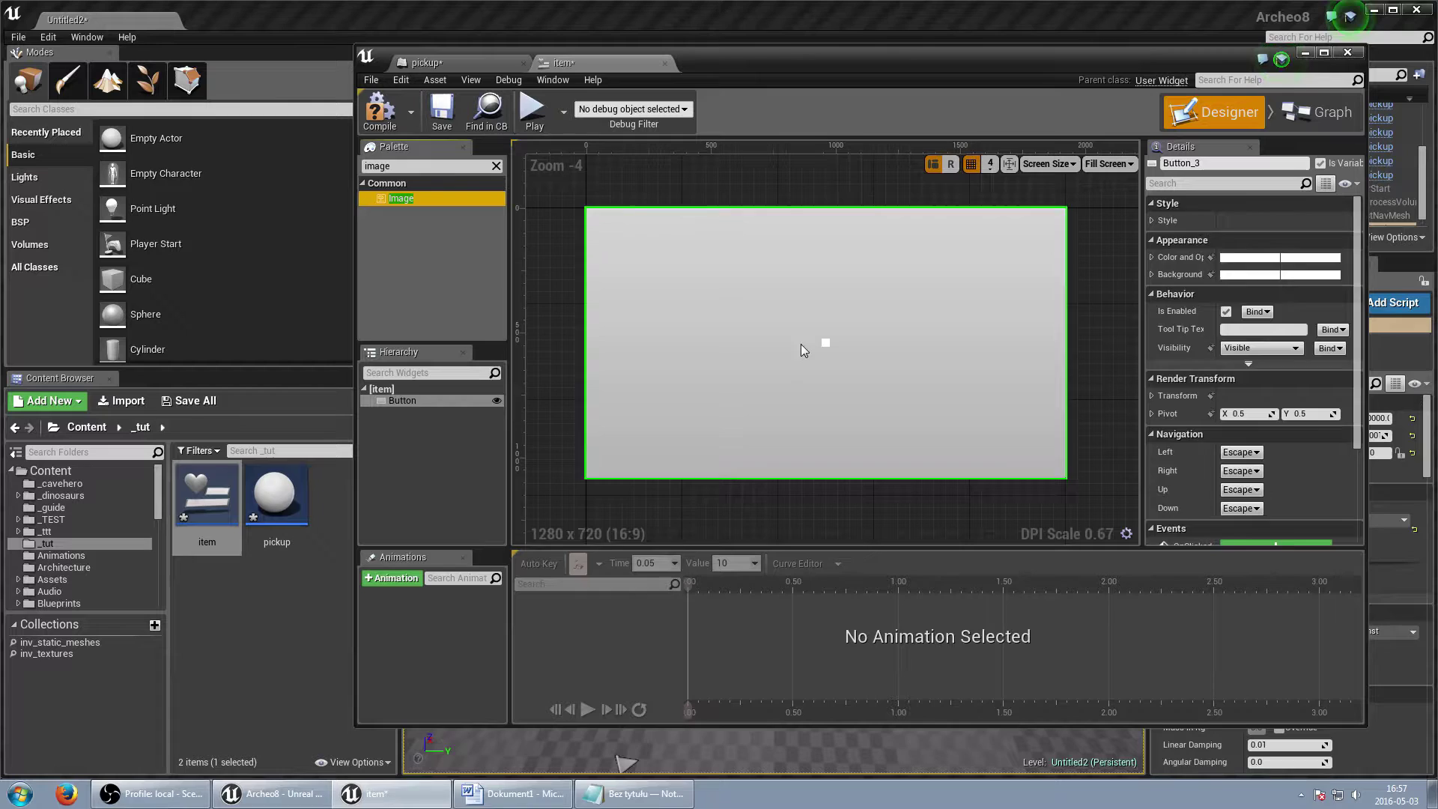
pyautogui.click(1298, 366)
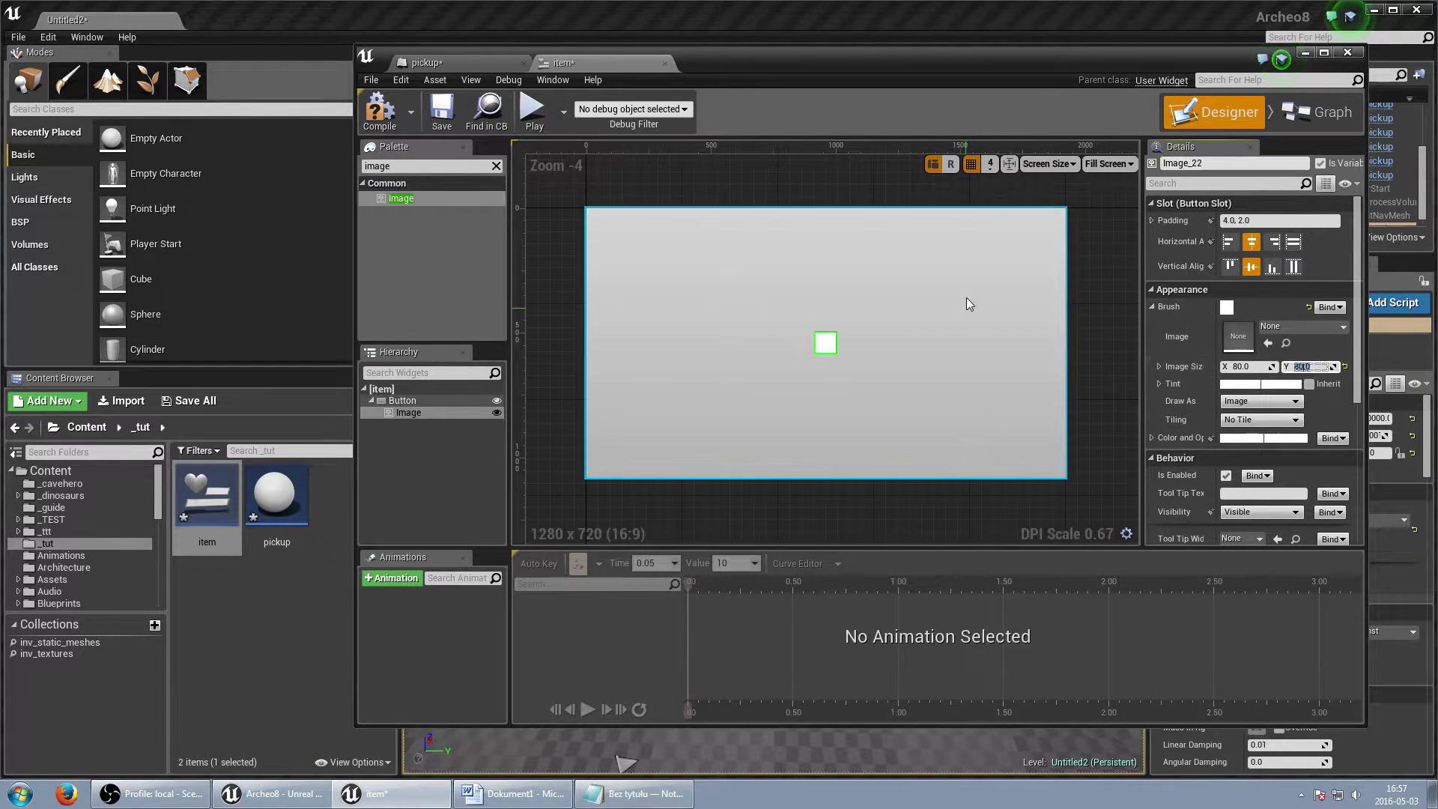
pyautogui.click(1322, 114)
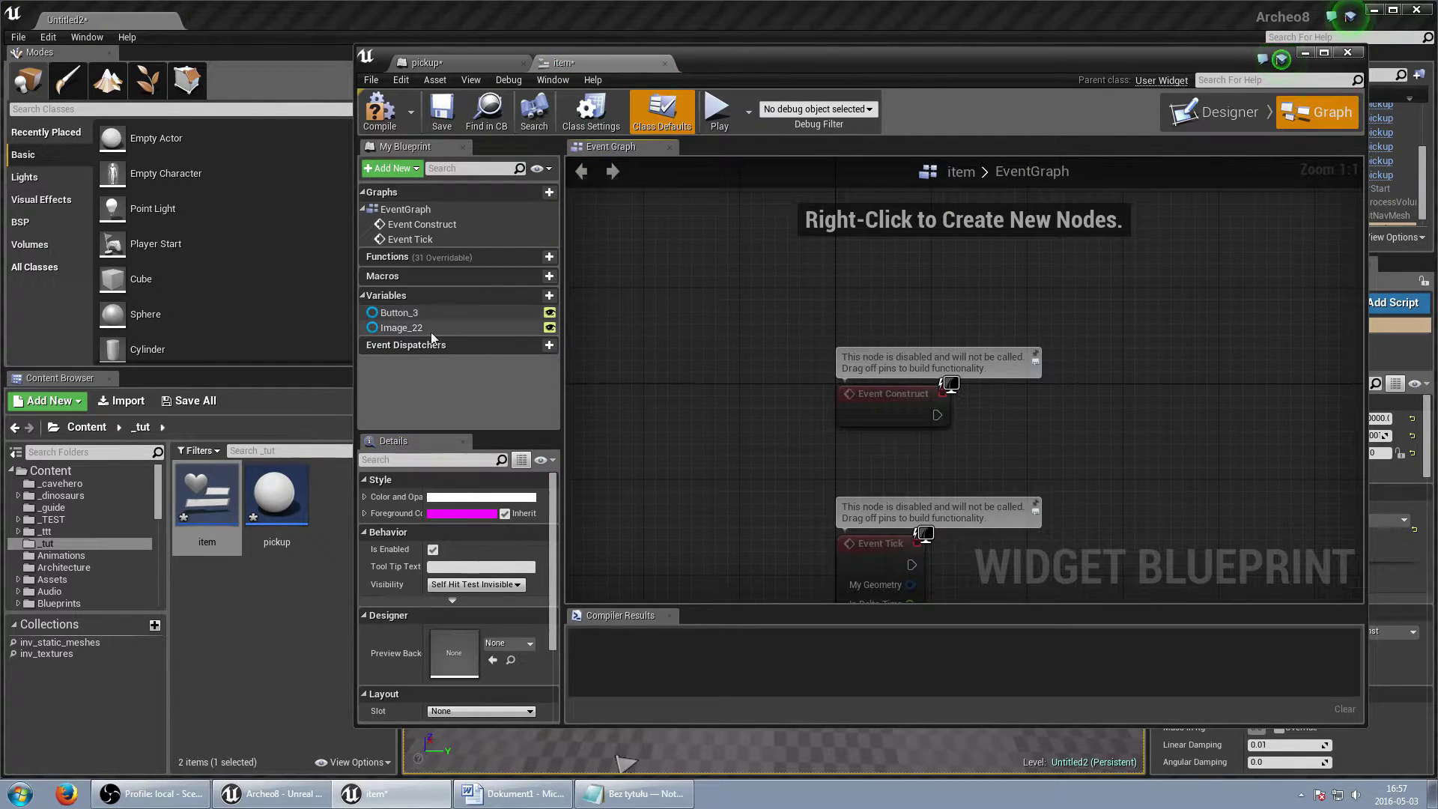
# Add an Image_22 reference node to the item widget graph.
pyautogui.keyDown('ctrl'); pyautogui.moveTo(403, 328); pyautogui.dragTo(1008, 295); pyautogui.keyUp('ctrl')
pyautogui.moveTo(1058, 330); pyautogui.dragTo(953, 374, button='right')
pyautogui.click(712, 342)
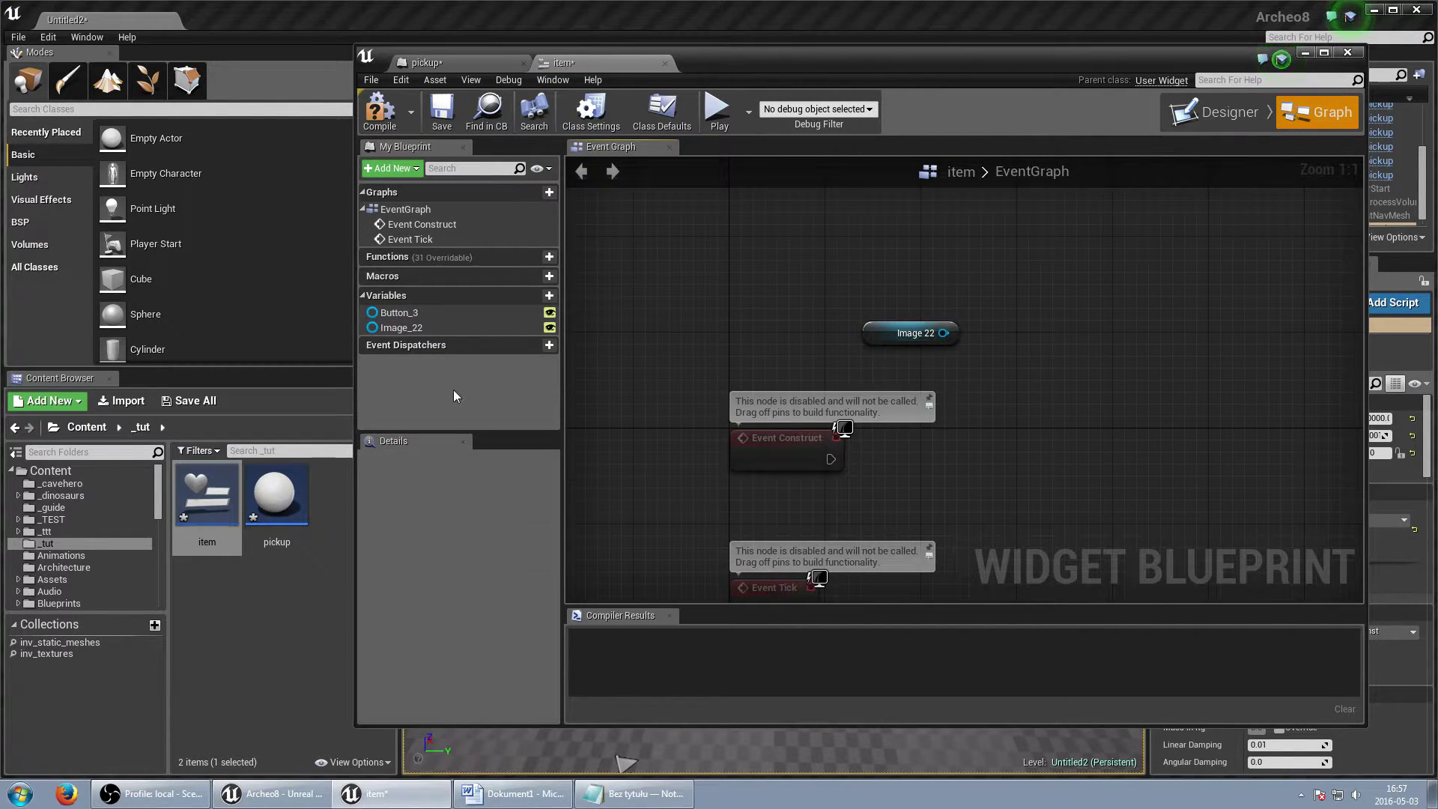
# Create a variable named textures as a Texture 2D array and compile the blueprint.
pyautogui.click(542, 297)
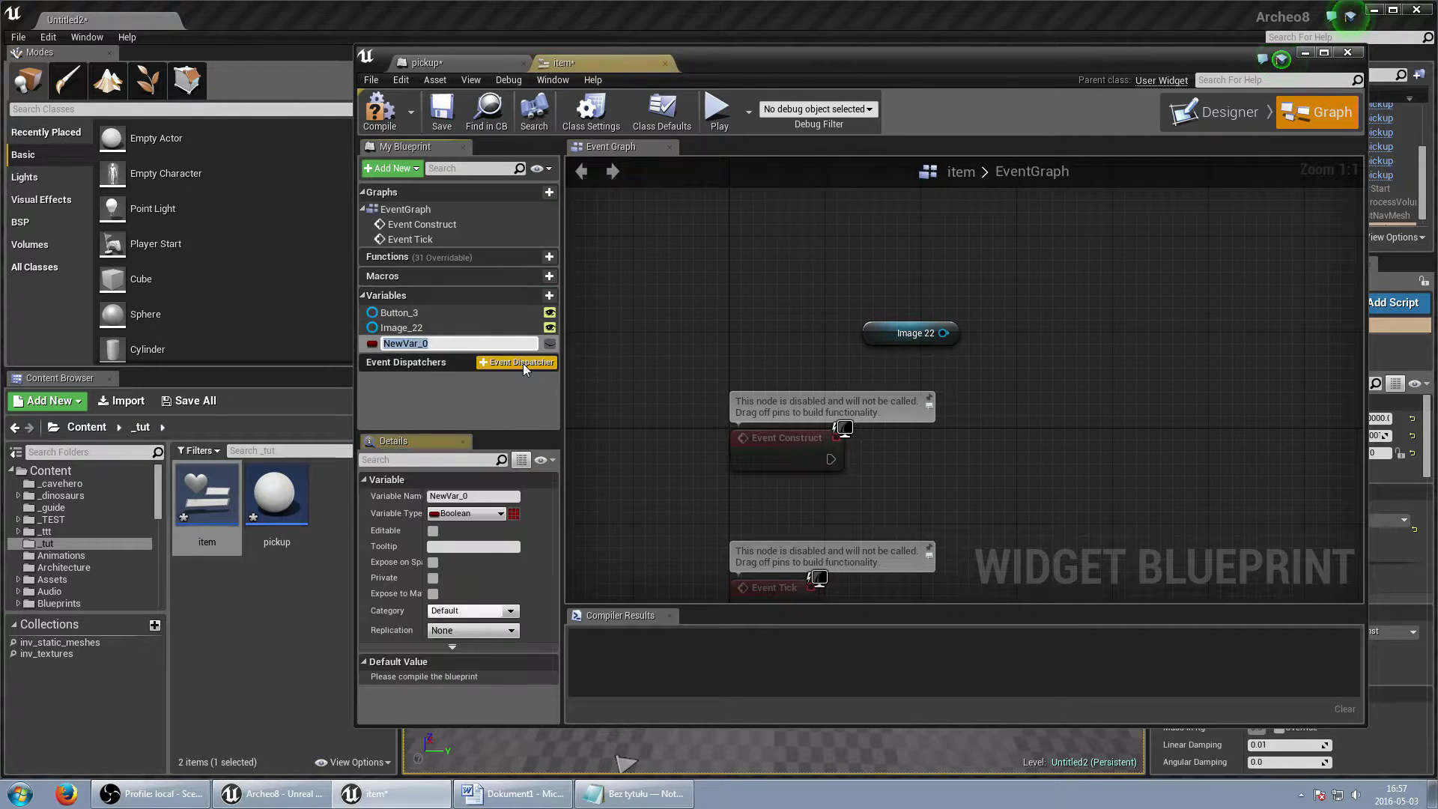
pyautogui.write('textures')
pyautogui.press('Return')
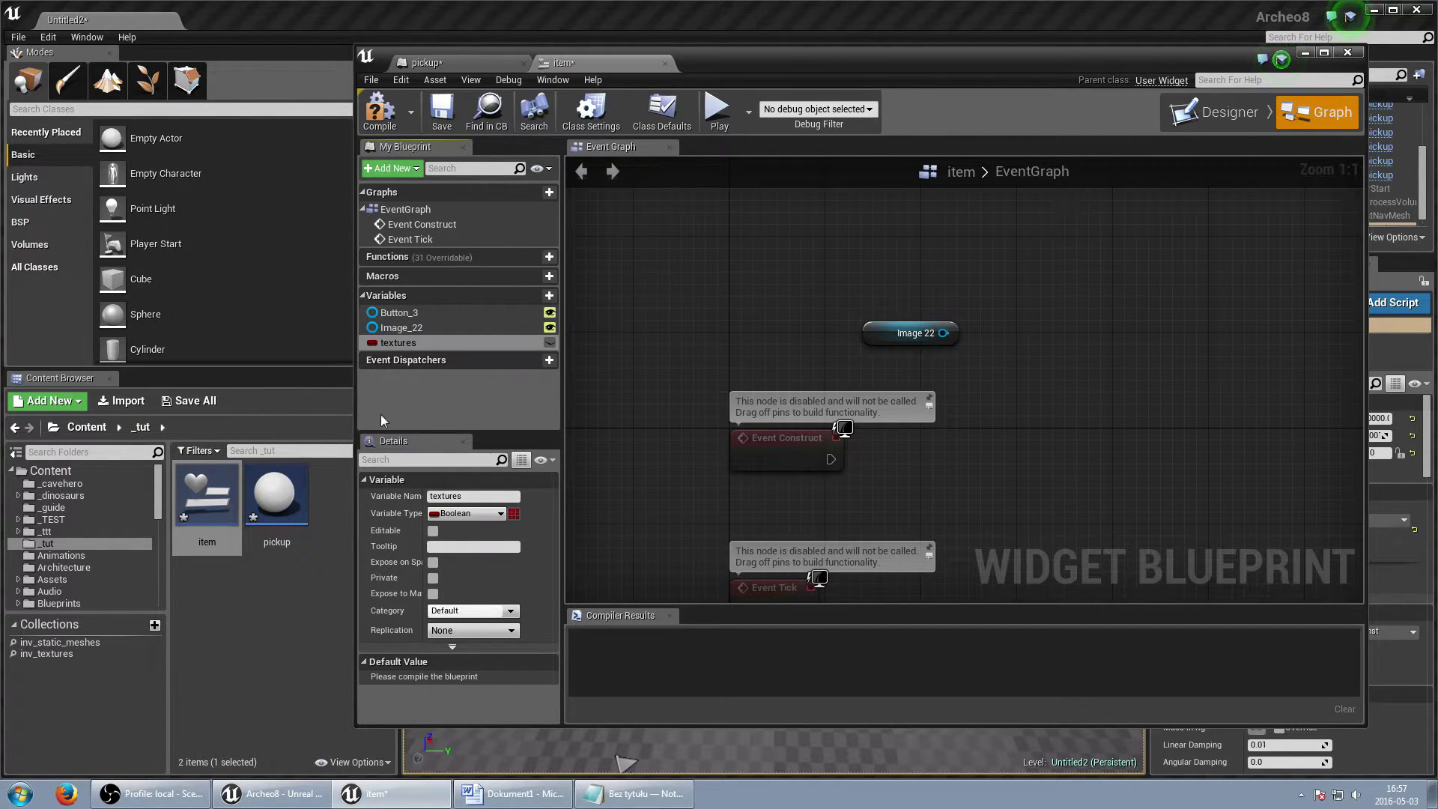
pyautogui.click(514, 513)
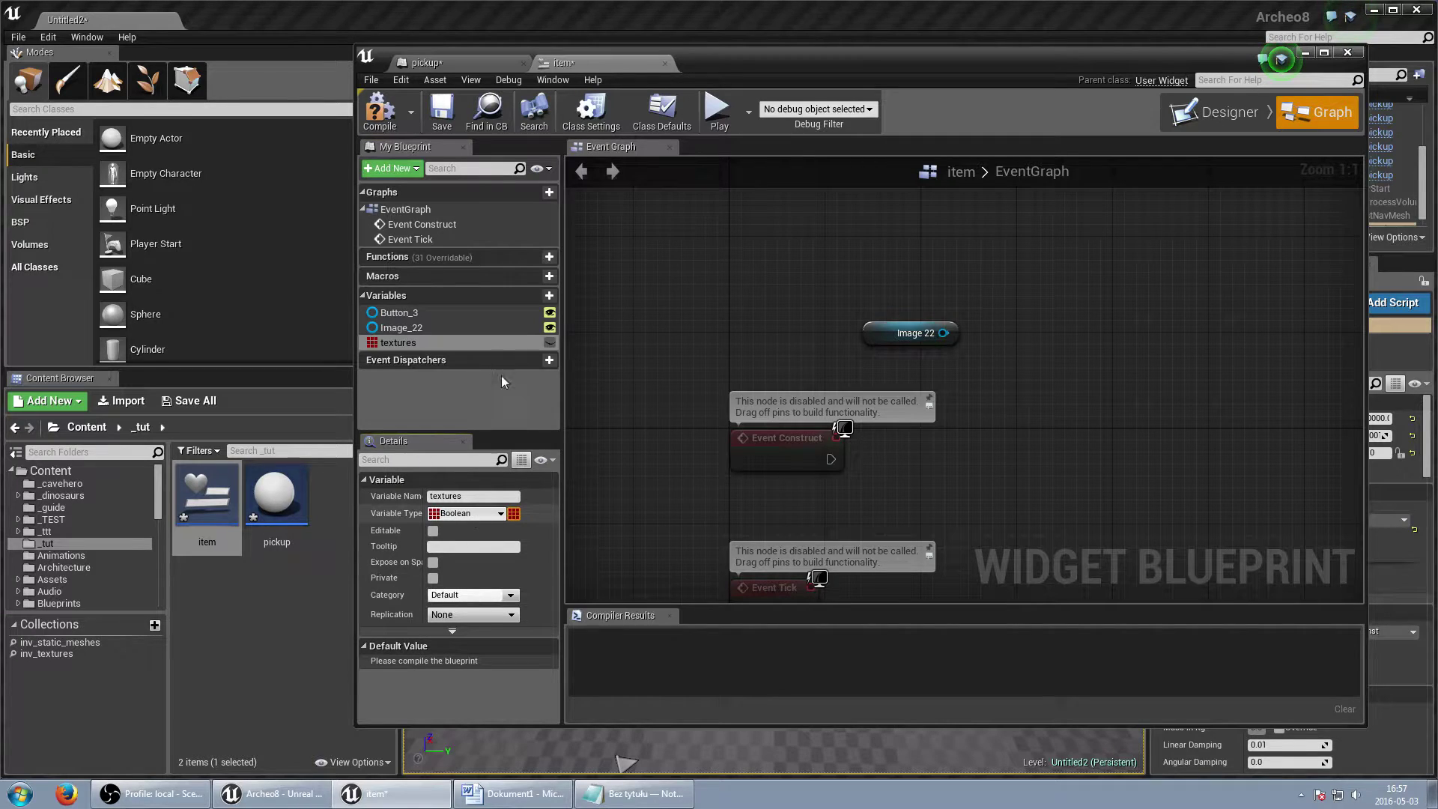
pyautogui.click(550, 342)
pyautogui.write('tex')
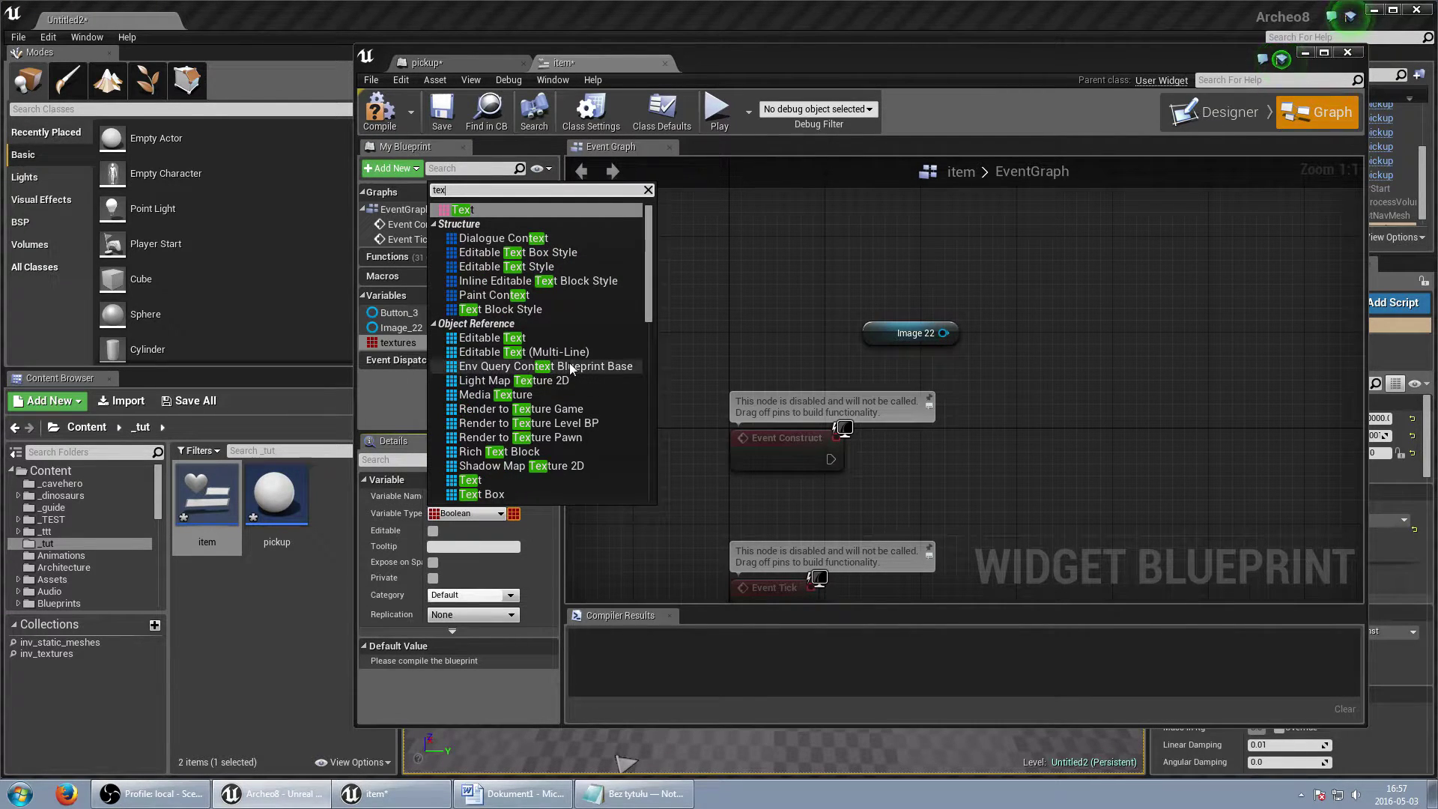
pyautogui.press('BackSpace')
pyautogui.press('BackSpace')
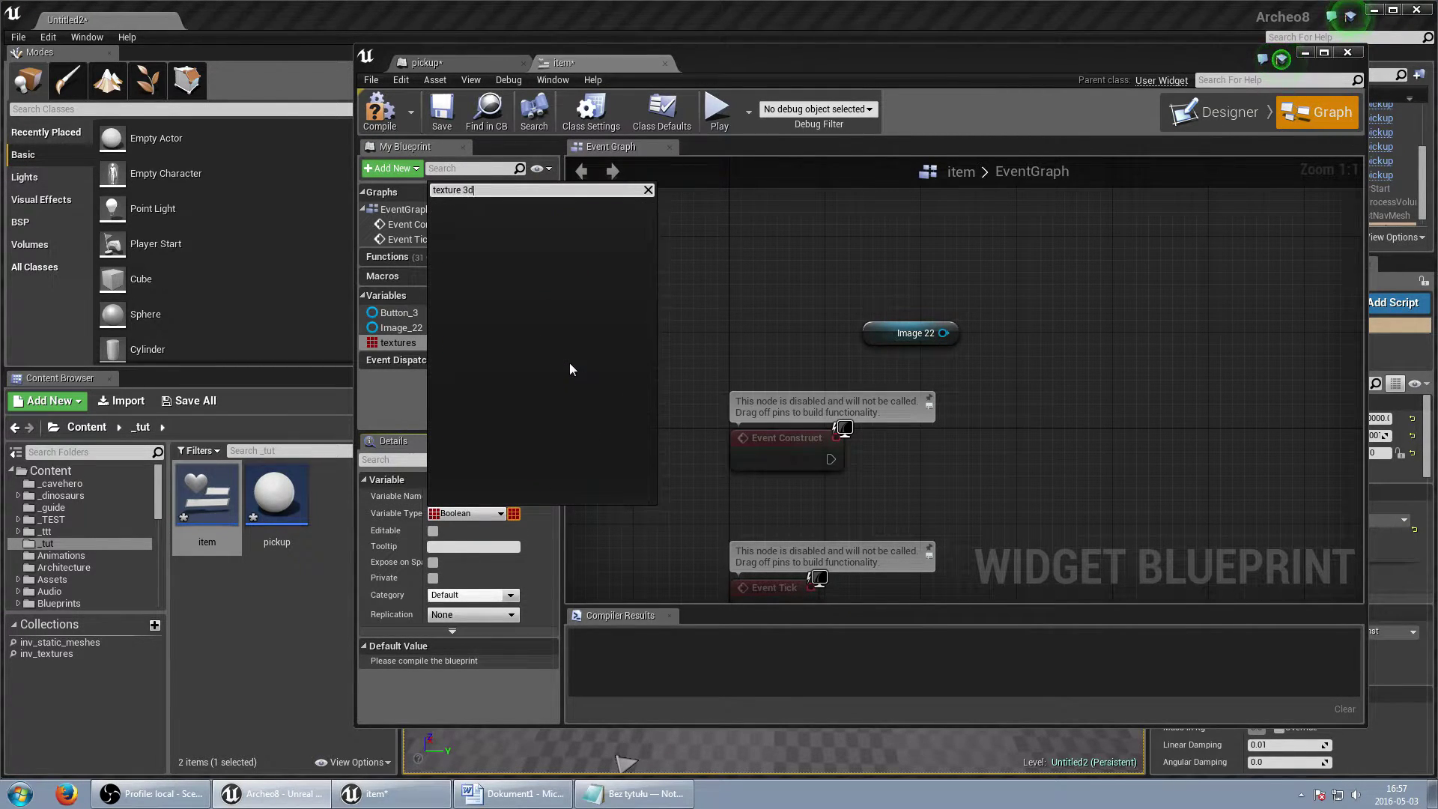
pyautogui.write('2')
pyautogui.press('Home')
pyautogui.press('Delete')
pyautogui.press('Delete')
pyautogui.press('BackSpace')
pyautogui.write('texture')
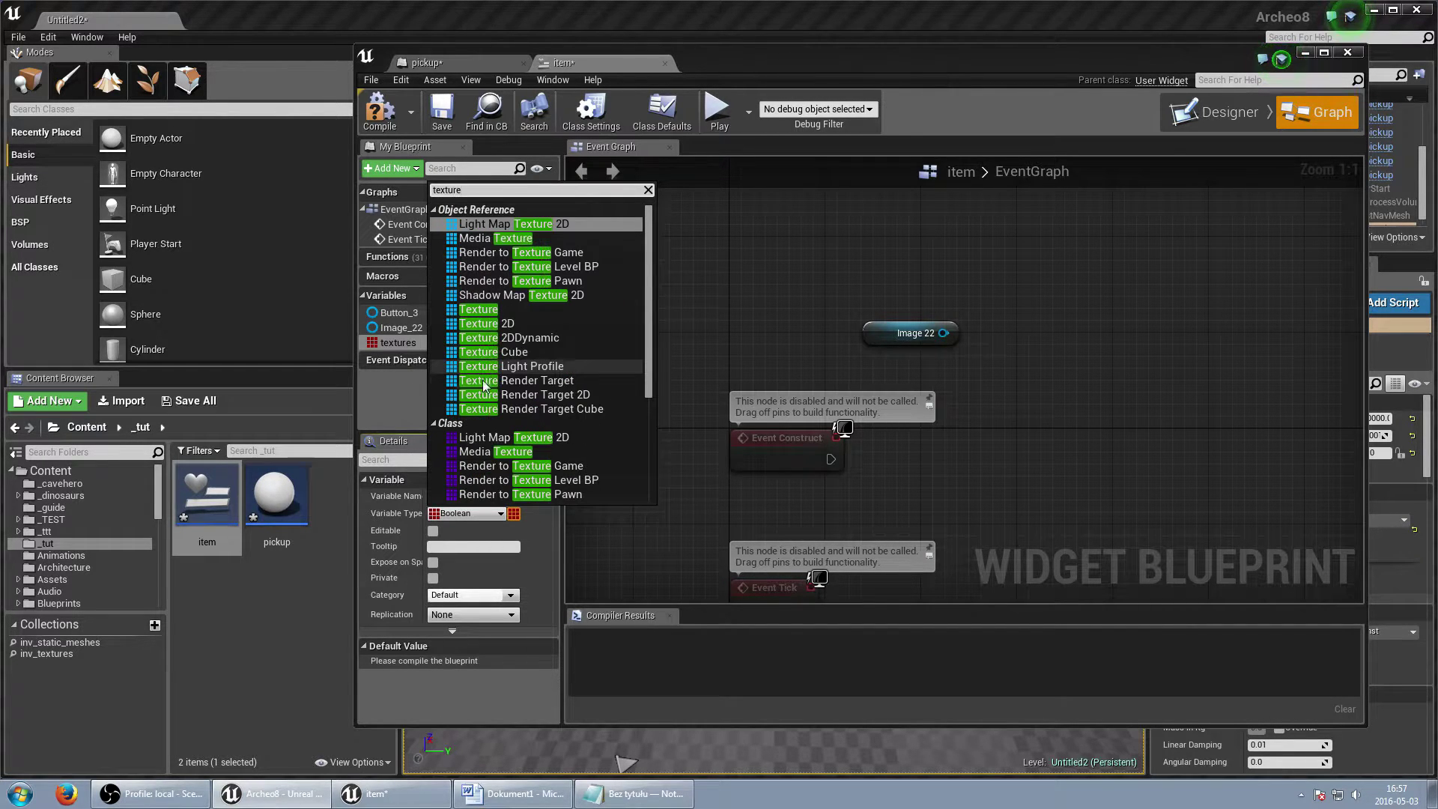
pyautogui.click(504, 325)
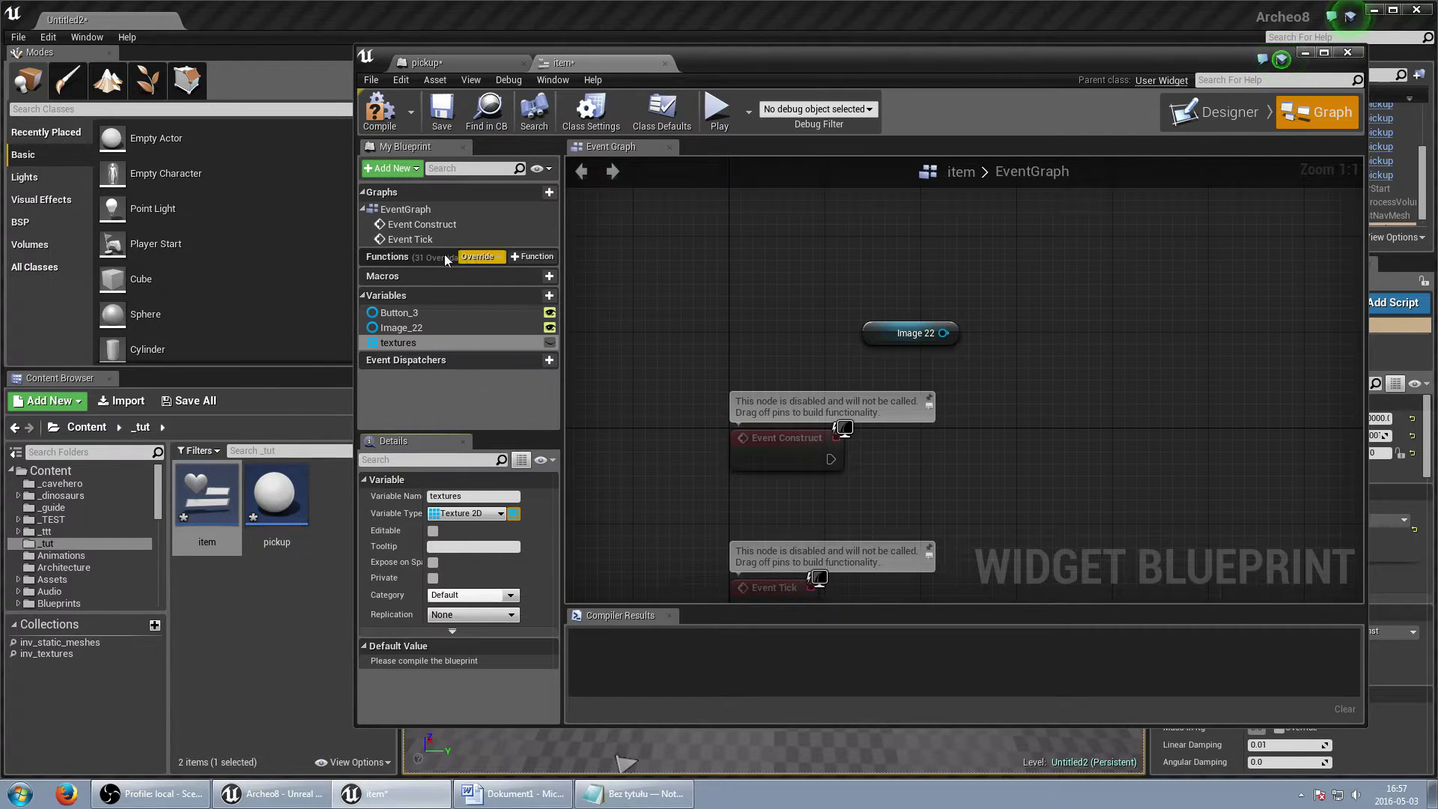
pyautogui.click(380, 109)
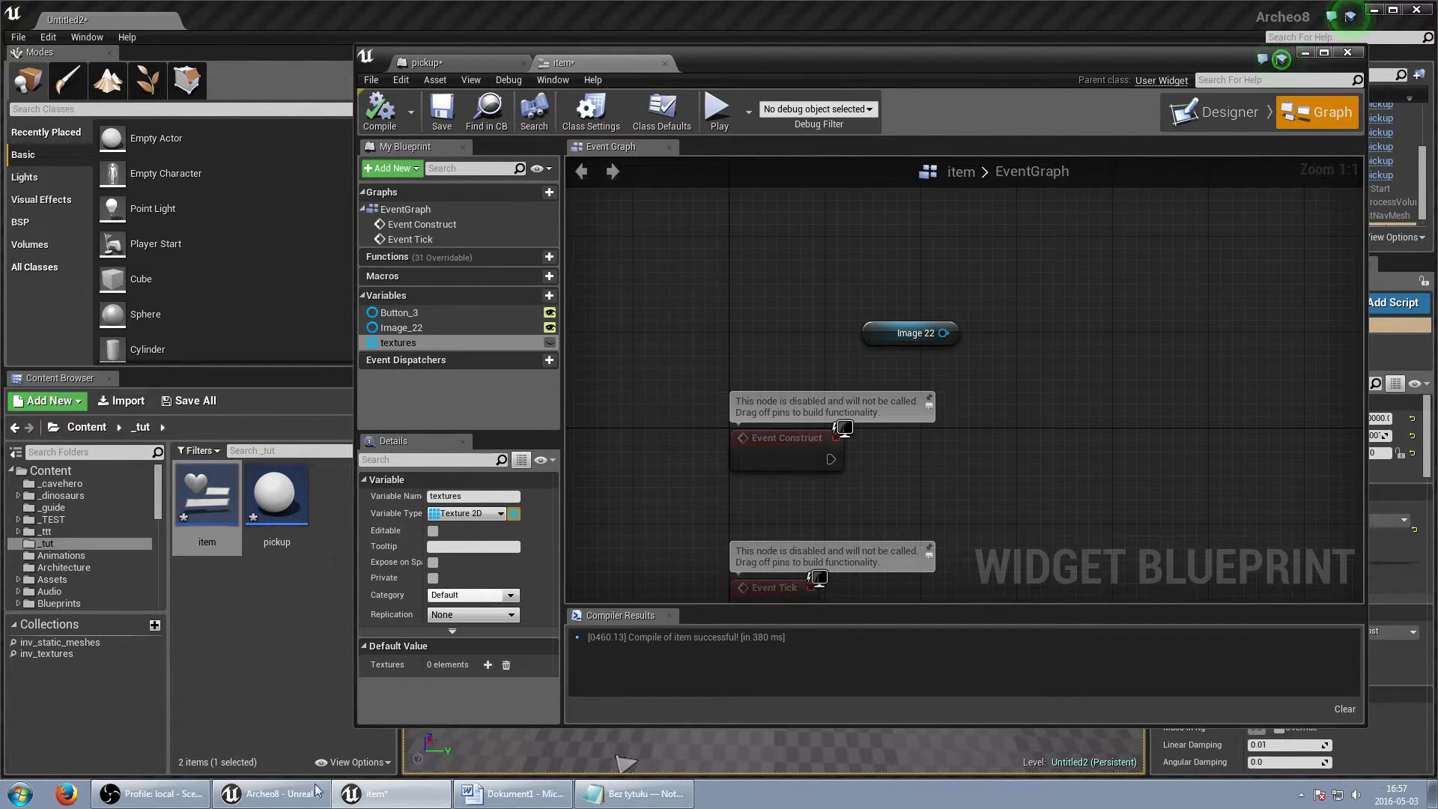
# Show the inv_textures collection and paste the copied texture paths into the Word document.
pyautogui.click(55, 651)
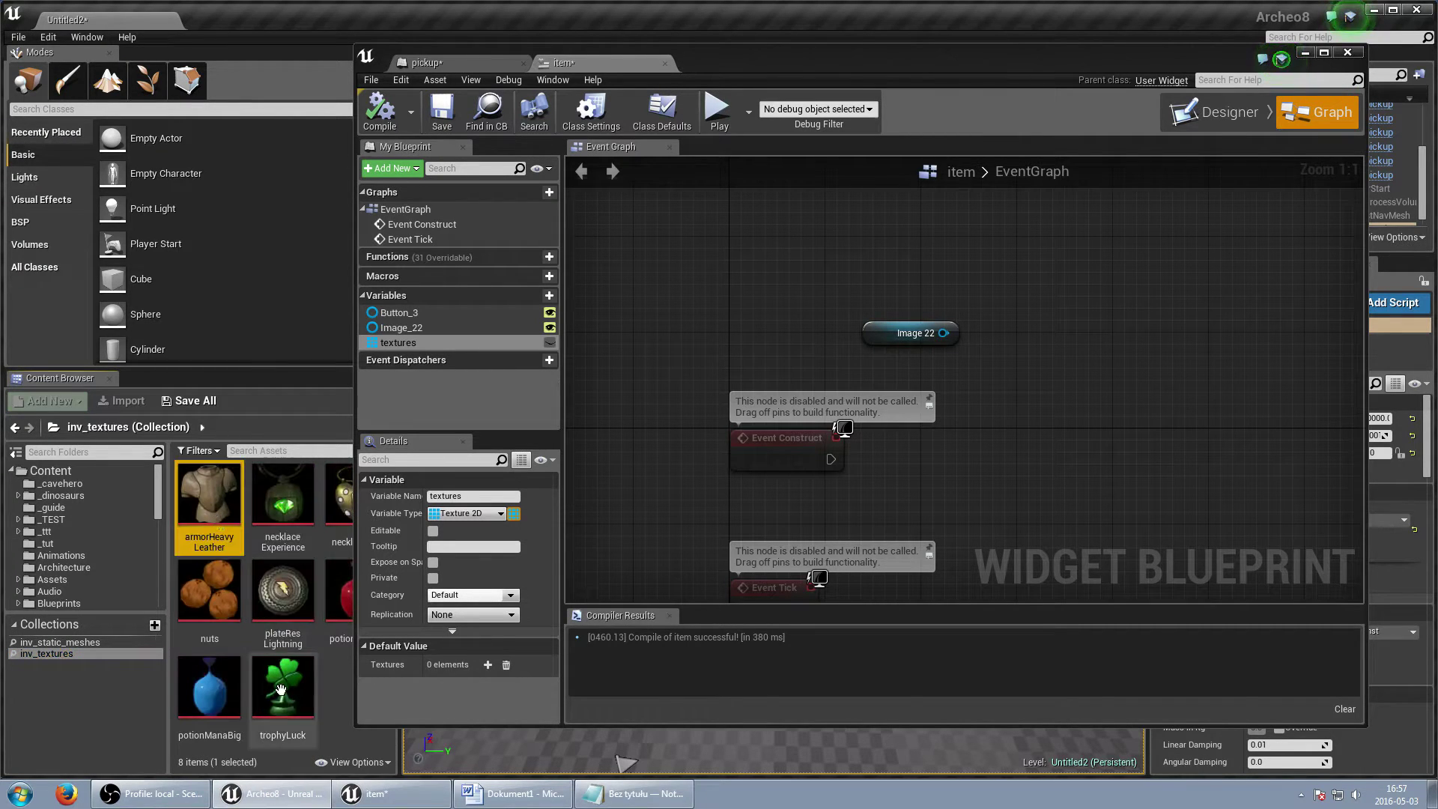
pyautogui.click(512, 795)
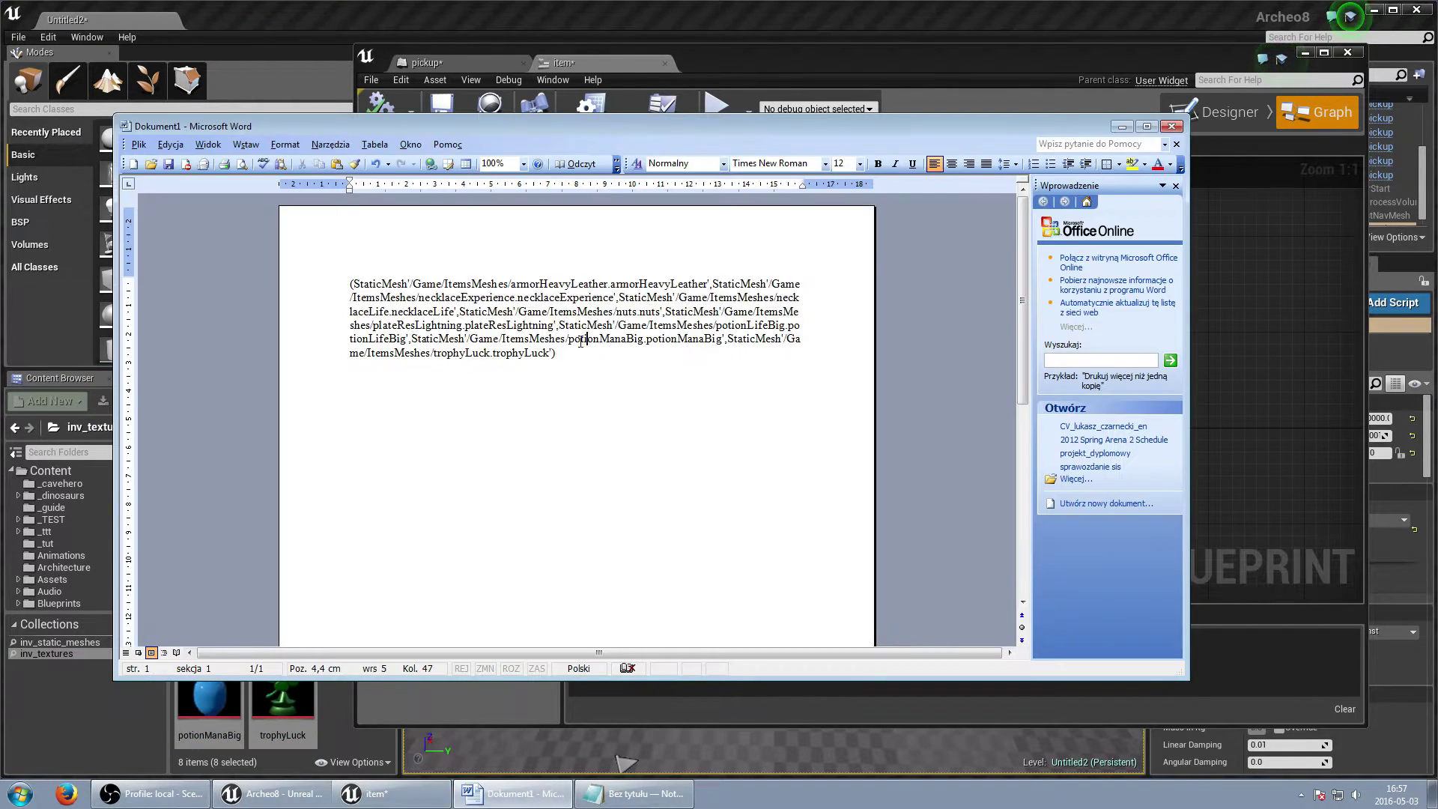
pyautogui.hotkey('ctrl', 'a')
pyautogui.write("Texture2D'/Game/Textures/Items/armorHeavyLeather.armorHeavyLeather' Texture2D'/Game/Textures/Items/necklaceExperience.necklaceExperience' Texture2D'/Game/Textures/Items/necklaceLife.necklaceLife' Texture2D'/Game/Textures/Items/nuts.nuts' Texture2D'/Game/Textures/Items/plateResLightning.plateResLightning' Texture2D'/Game/Textures/Items/potionLifeBig.potionLifeBig' Texture2D'/Game/Textures/Items/potionManaBig.potionManaBig' Texture2D'/Game/Textures/Items/trophyLuck.trophyLuck'")
# Replace paragraph breaks with commas, prefix the list with '(' and select it all.
pyautogui.hotkey('ctrl', 'h')
pyautogui.click(686, 360)
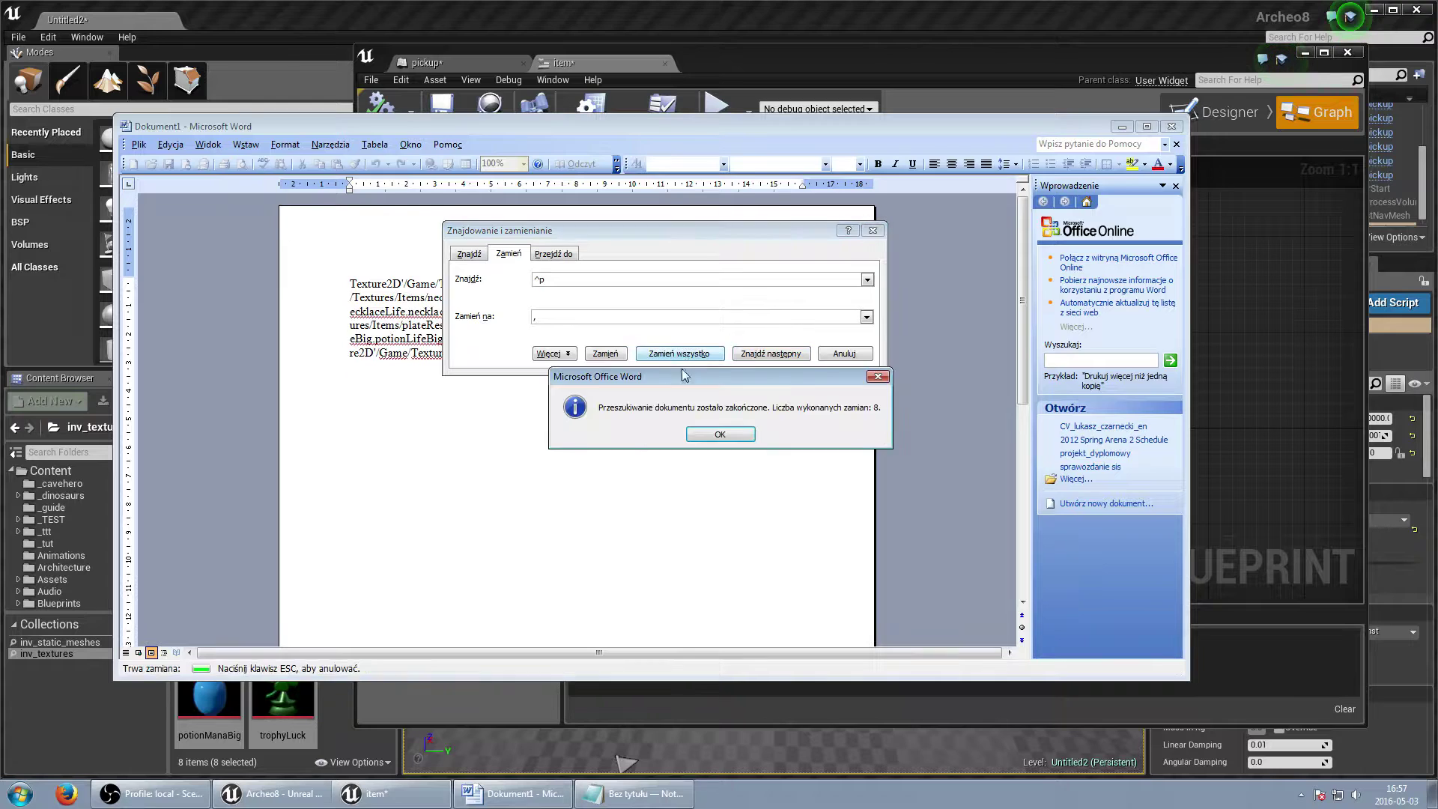
pyautogui.press('Return')
pyautogui.press('Escape')
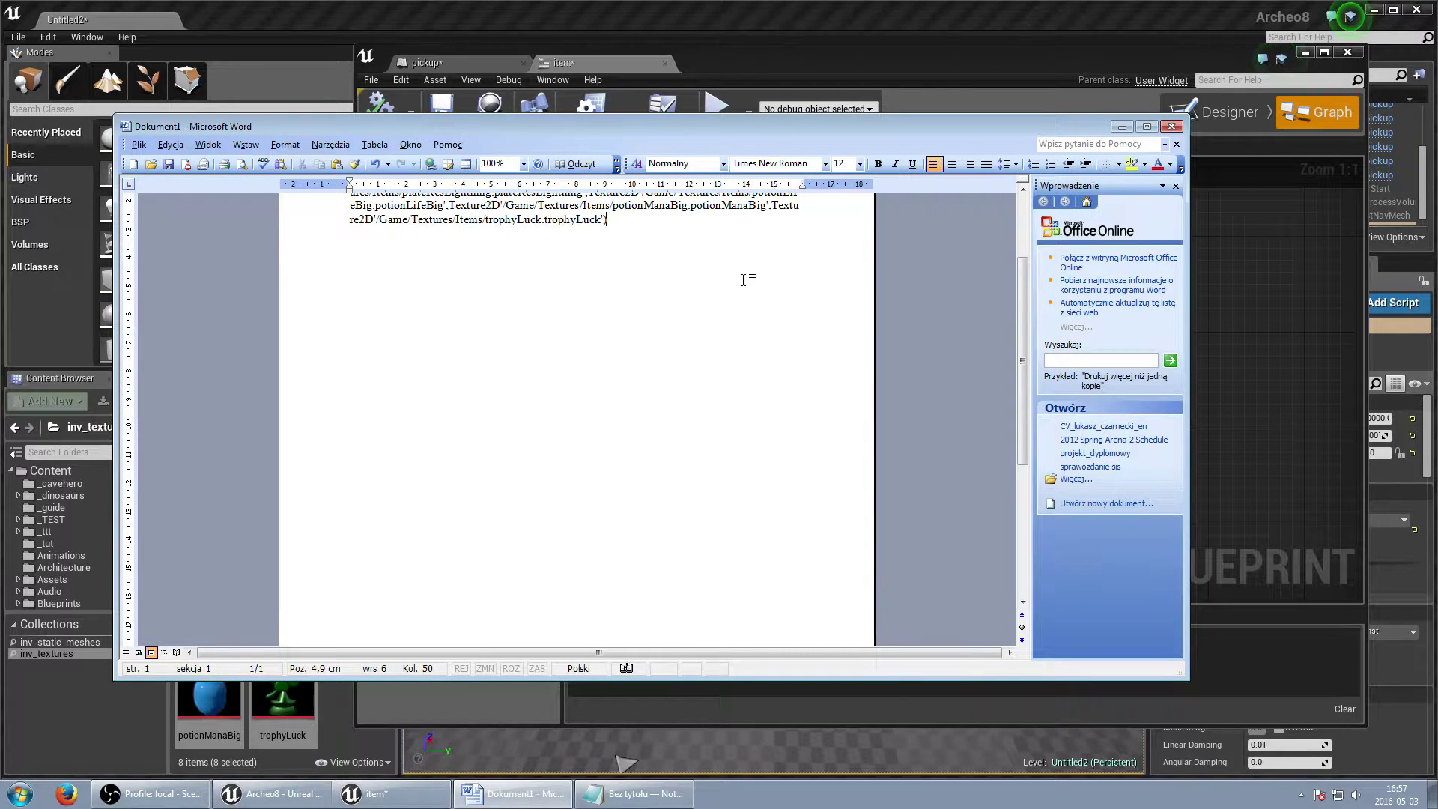
pyautogui.hotkey('ctrl', 'Home')
pyautogui.write('(')
pyautogui.hotkey('ctrl', 's')
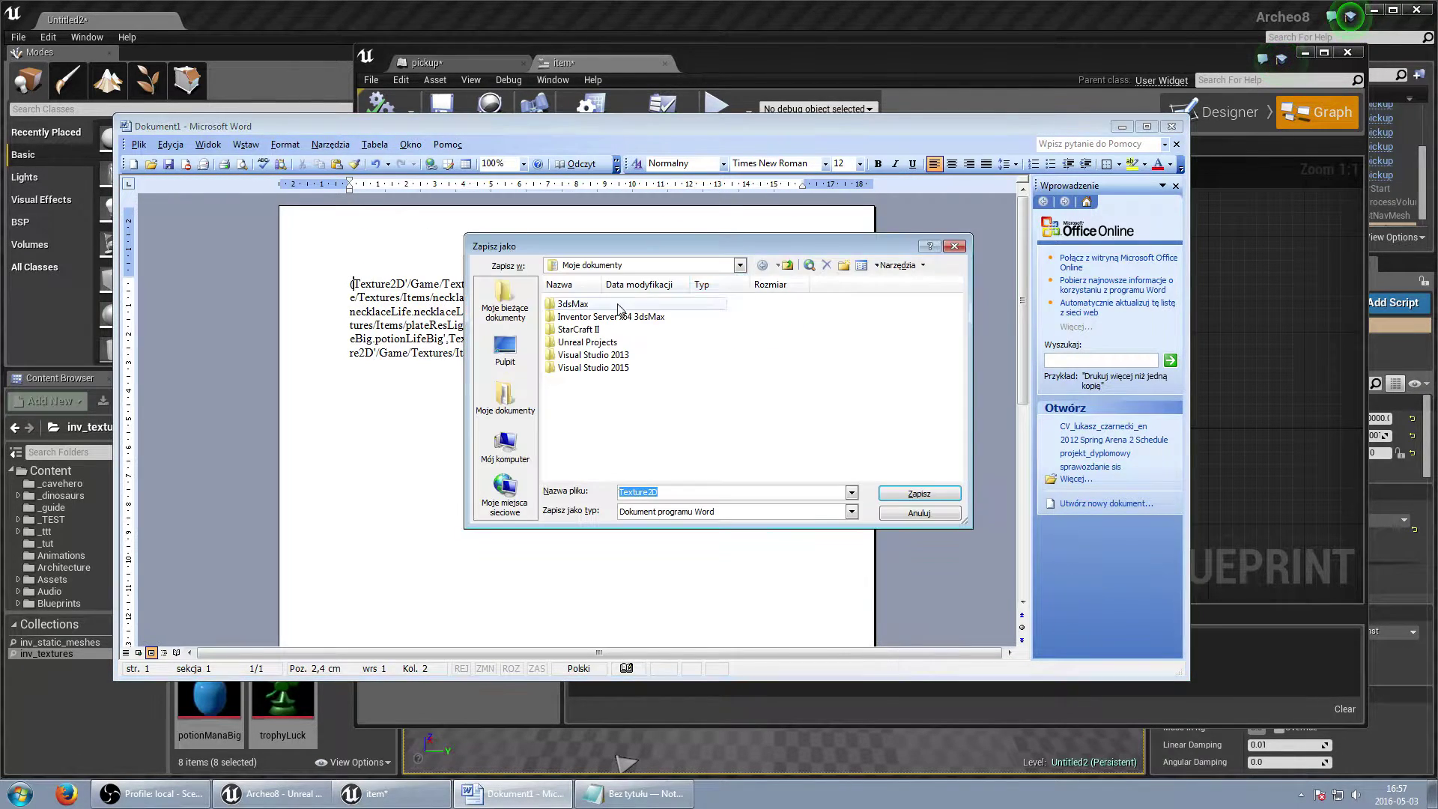
pyautogui.press('Escape')
pyautogui.hotkey('ctrl', 'a')
# Expand the textures default elements and add a textures GET node to the graph.
pyautogui.click(1256, 412)
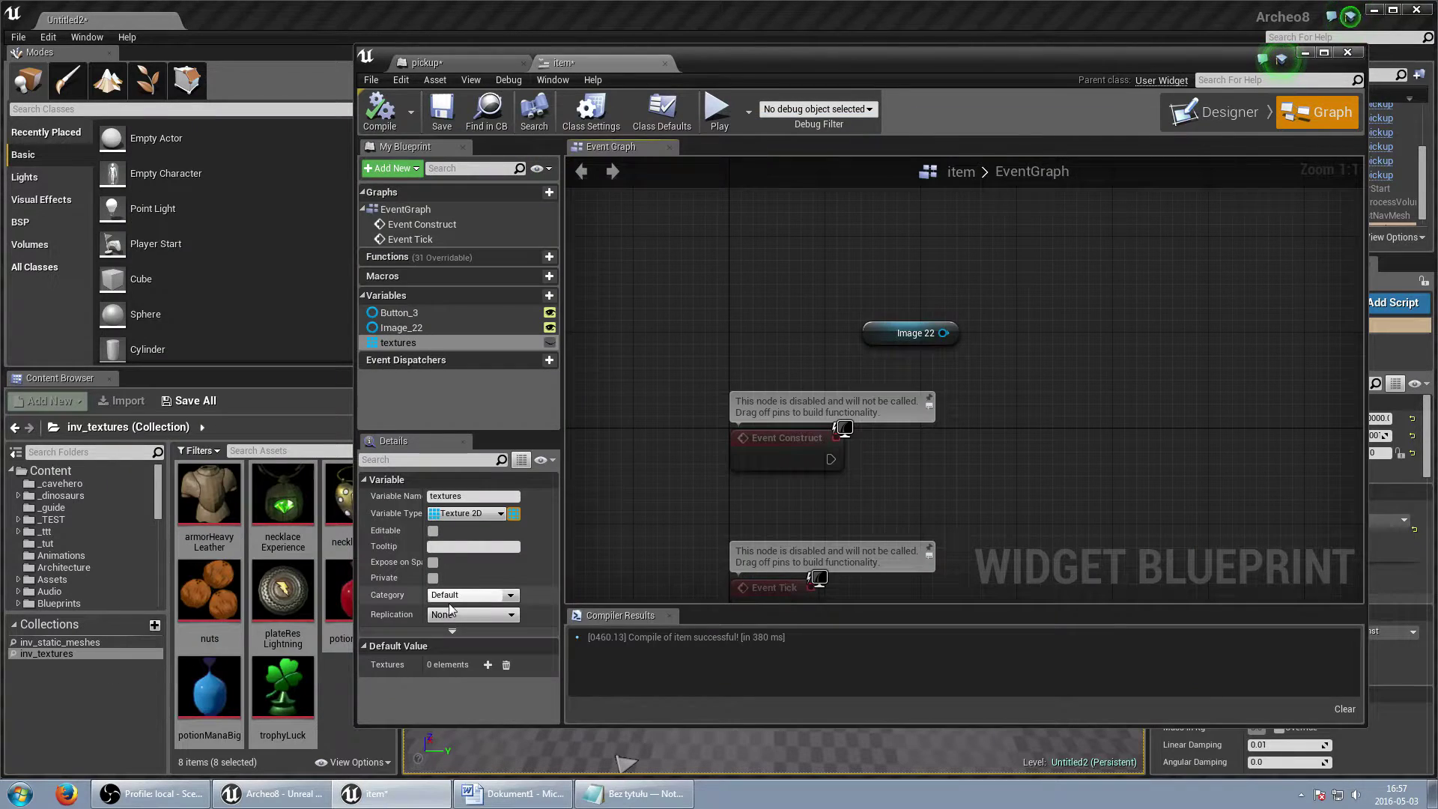
pyautogui.click(367, 662)
pyautogui.scroll(-3, 430, 608)
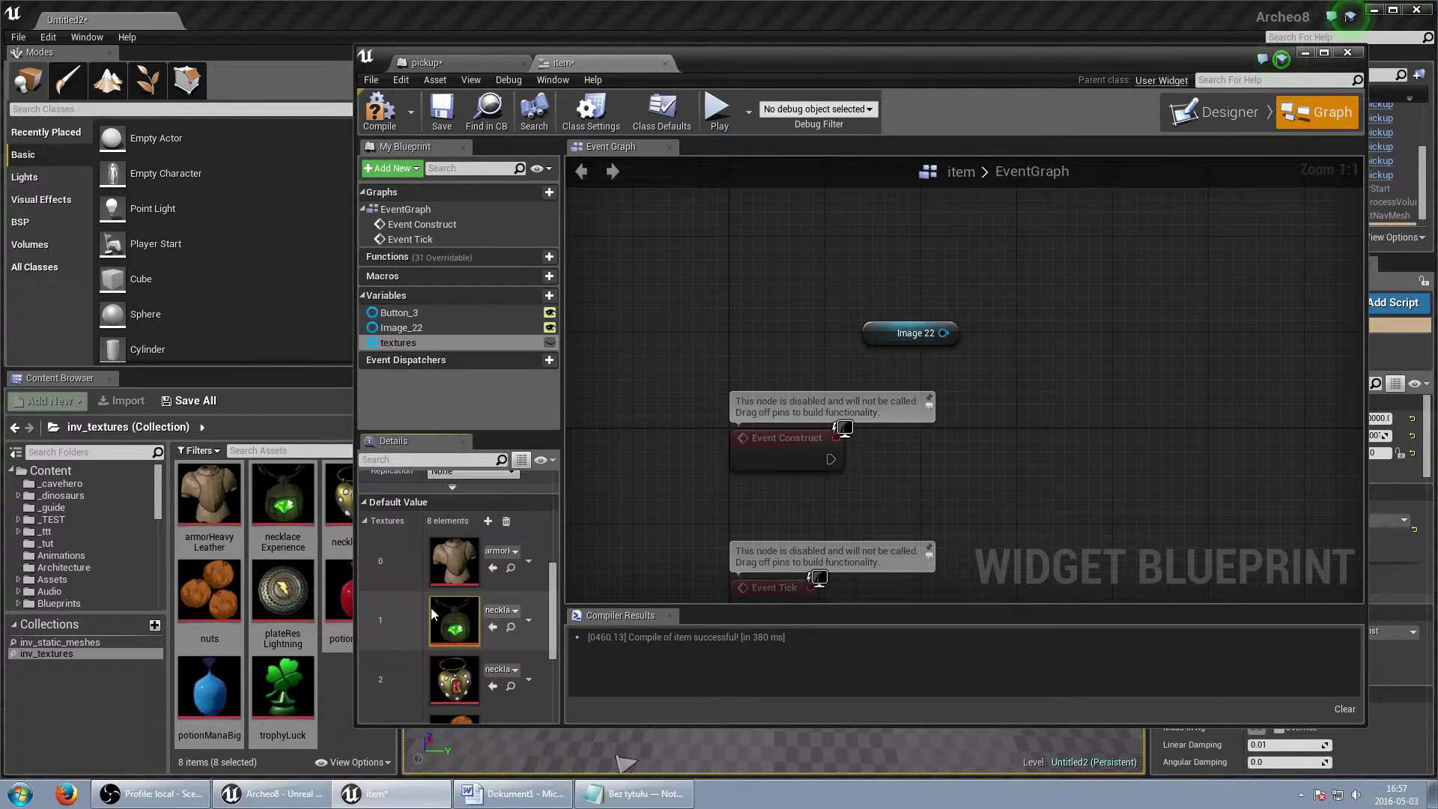
pyautogui.scroll(-3, 456, 480)
pyautogui.moveTo(847, 288)
pyautogui.keyDown('ctrl'); pyautogui.mouseDown()
pyautogui.moveTo(887, 271)
pyautogui.moveTo(1043, 314)
pyautogui.mouseUp(); pyautogui.keyUp('ctrl')
pyautogui.write('get')
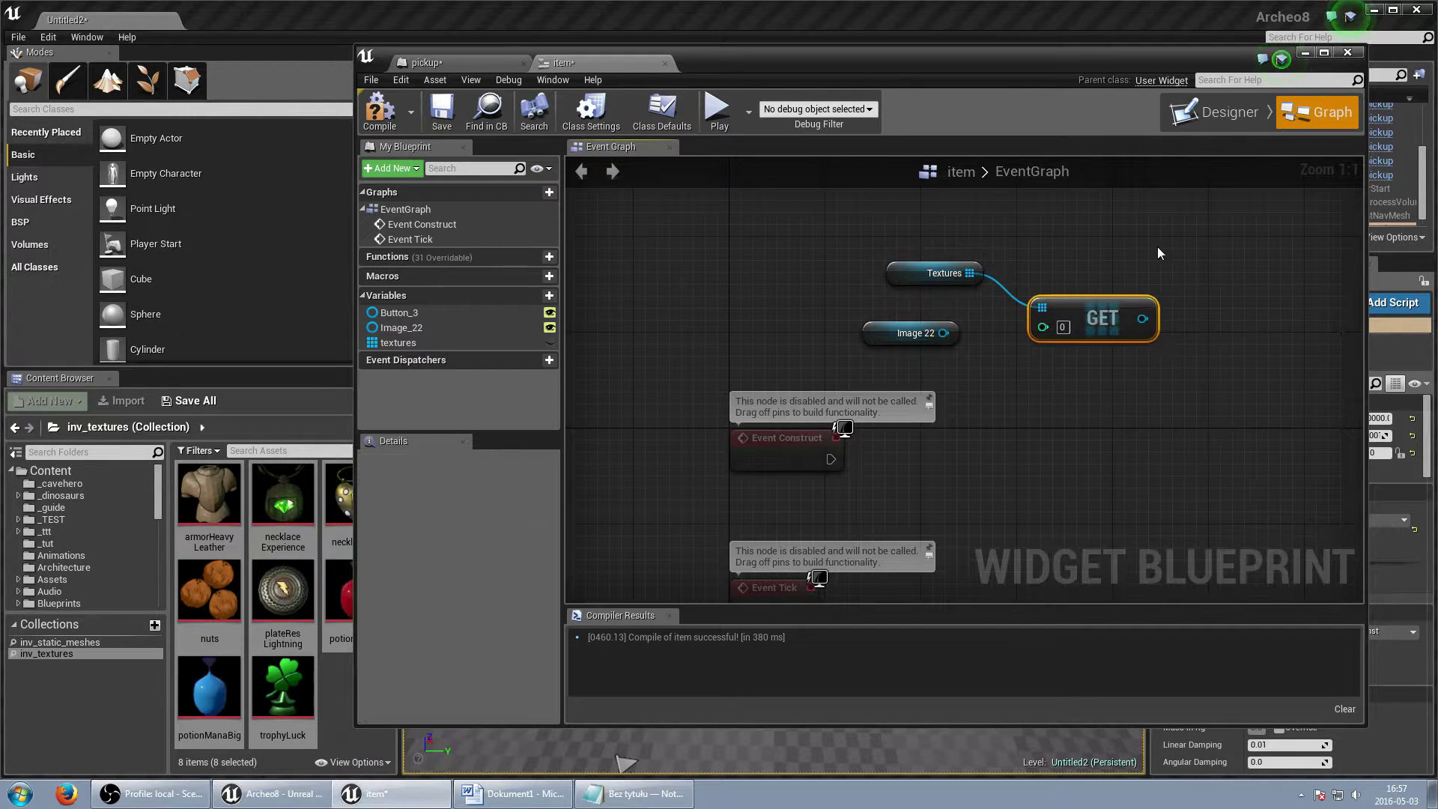
# Create an Integer variable named index, exposed on spawn, and compile the item widget.
pyautogui.click(549, 295)
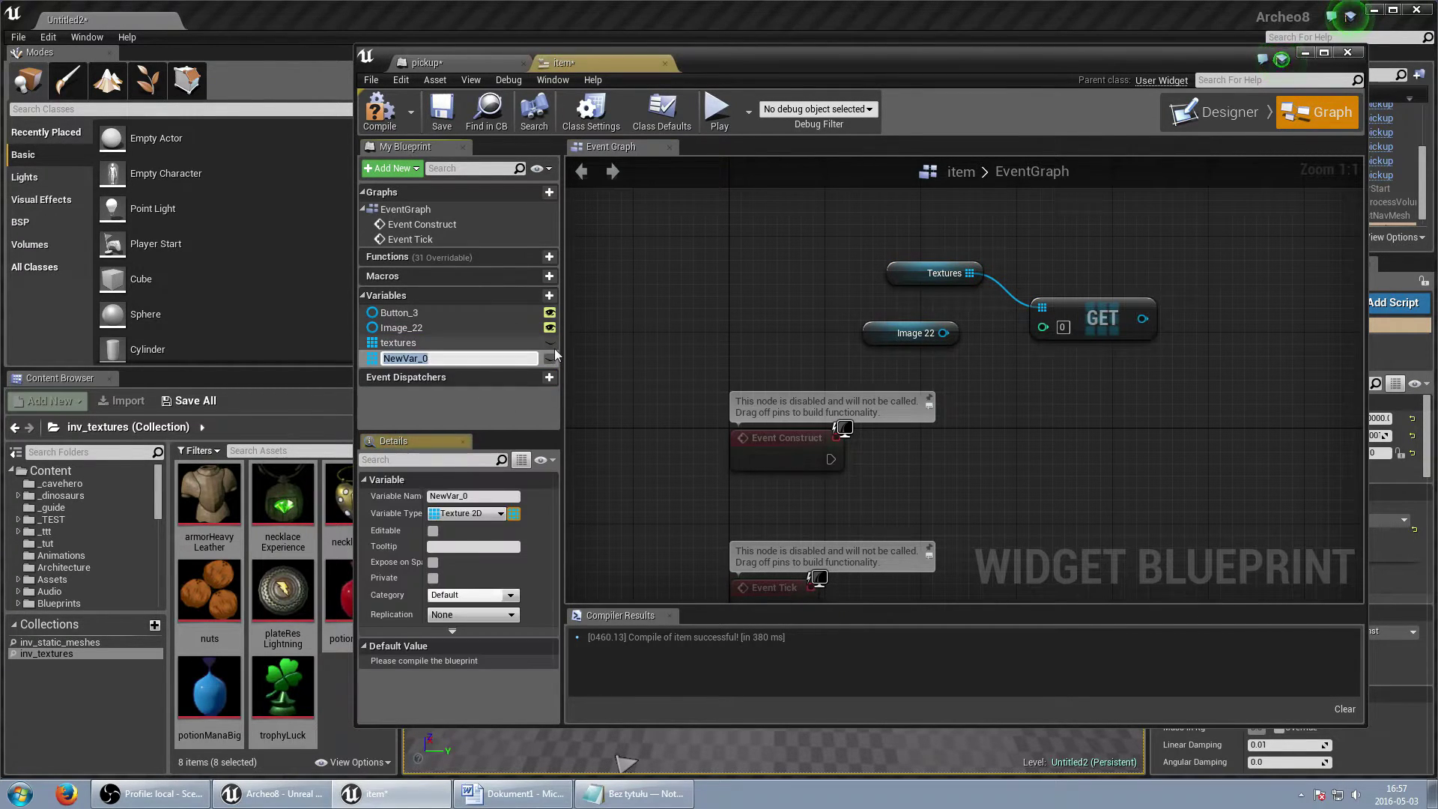
pyautogui.write('index')
pyautogui.press('Return')
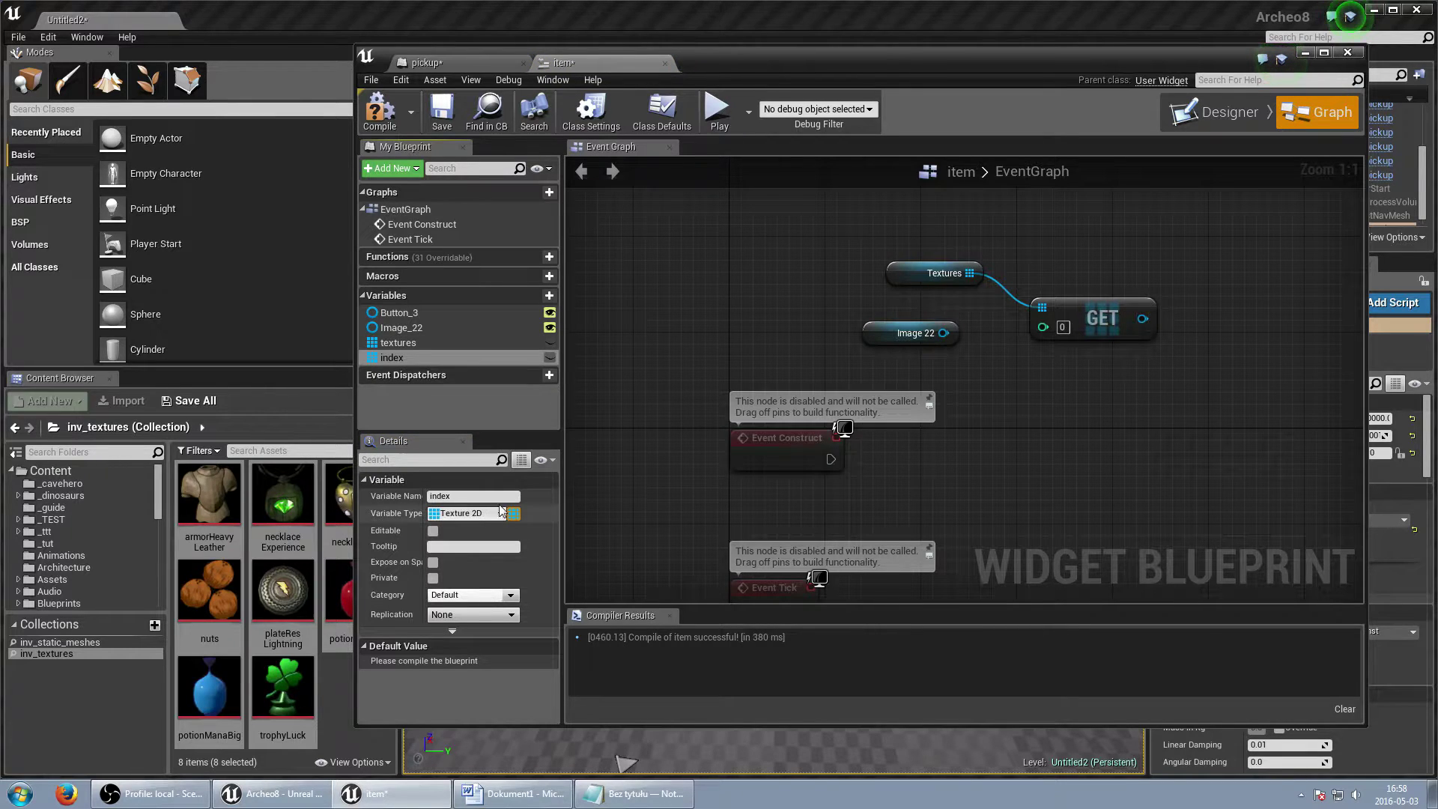
pyautogui.click(509, 504)
pyautogui.scroll(5, 501, 204)
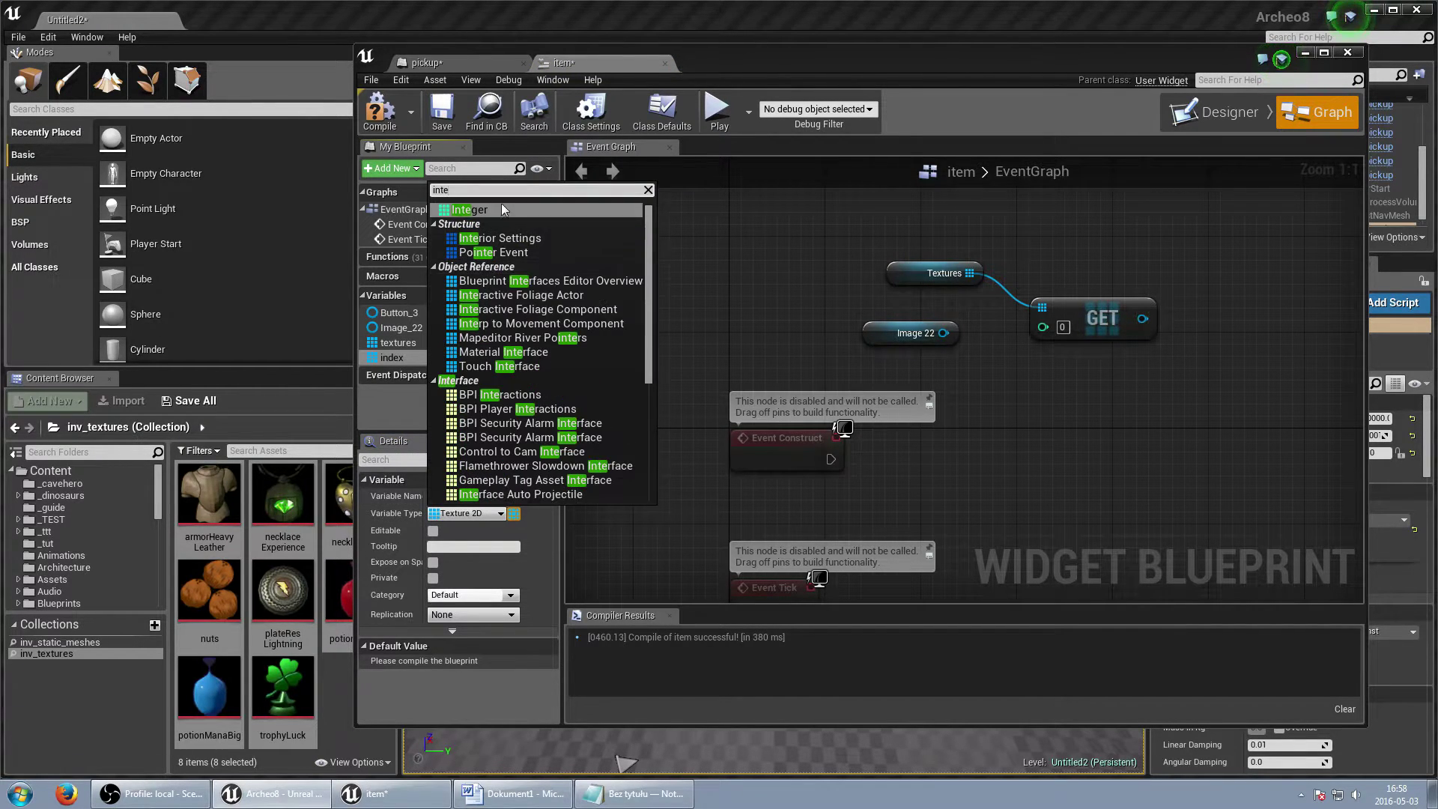
pyautogui.click(501, 204)
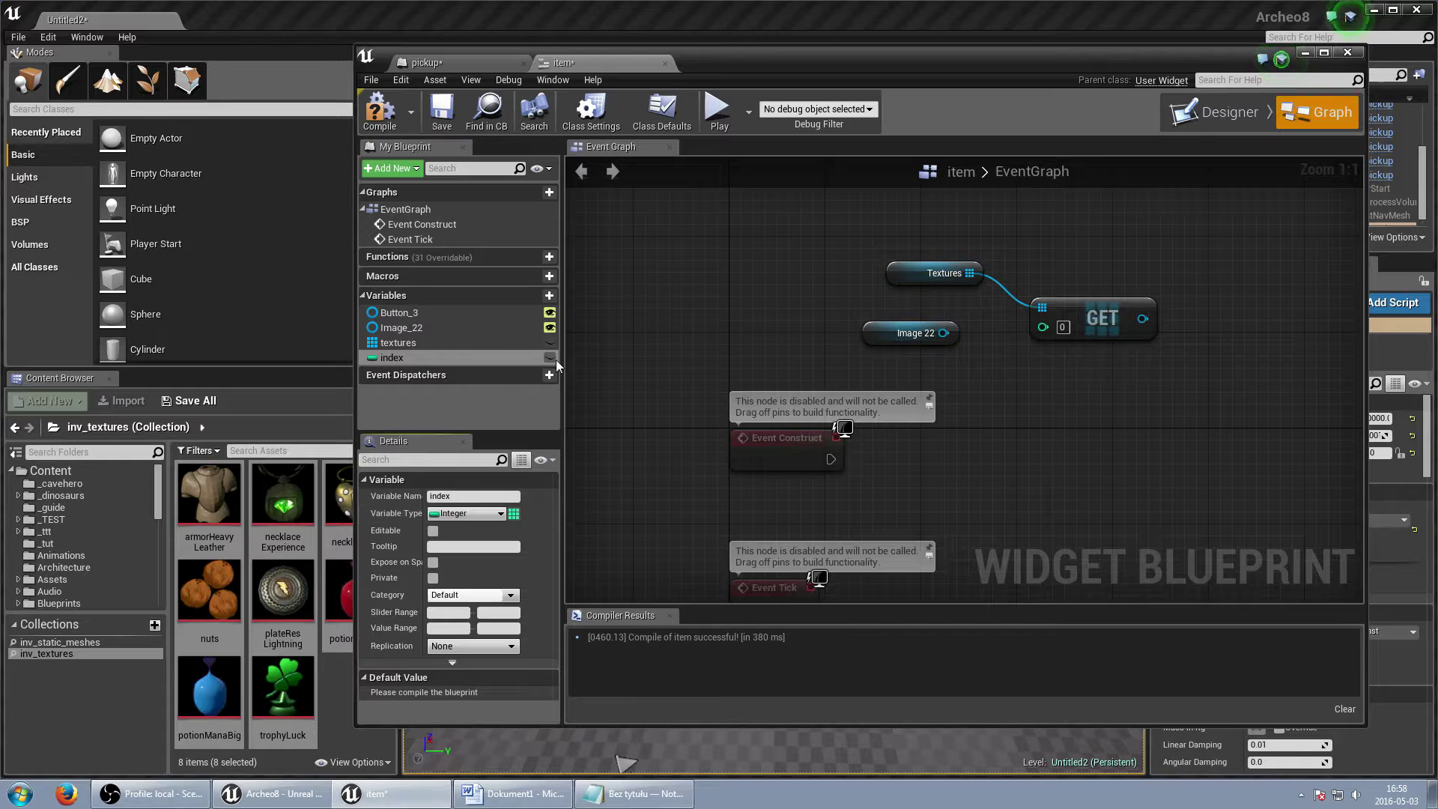
pyautogui.click(433, 562)
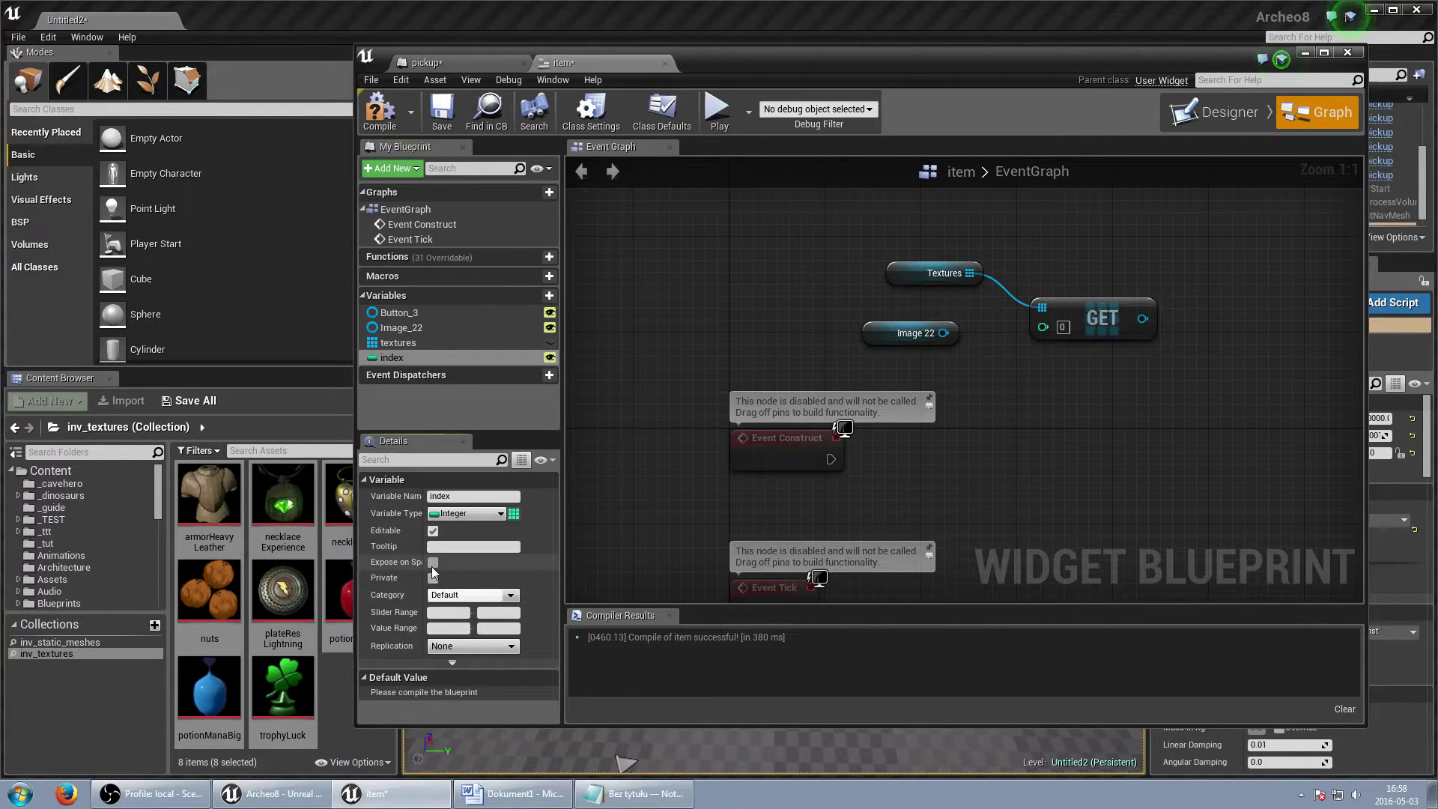
pyautogui.click(397, 126)
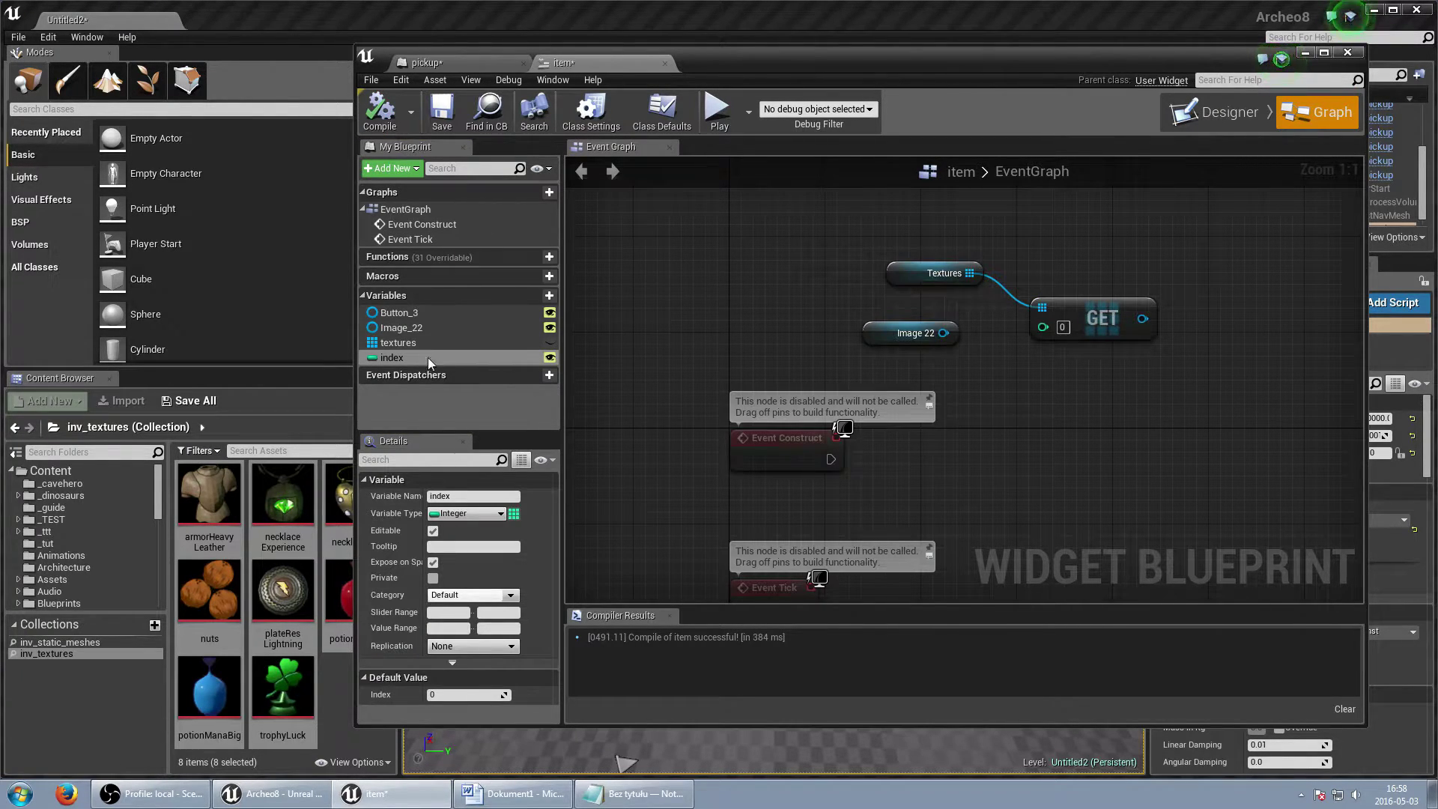
# Feed index into GET's index pin and add a Set Brush from Texture node for Image 22.
pyautogui.moveTo(1079, 317); pyautogui.dragTo(1062, 326)
pyautogui.moveTo(875, 338)
pyautogui.mouseDown()
pyautogui.moveTo(922, 496)
pyautogui.moveTo(1059, 415)
pyautogui.mouseUp()
pyautogui.write('set')
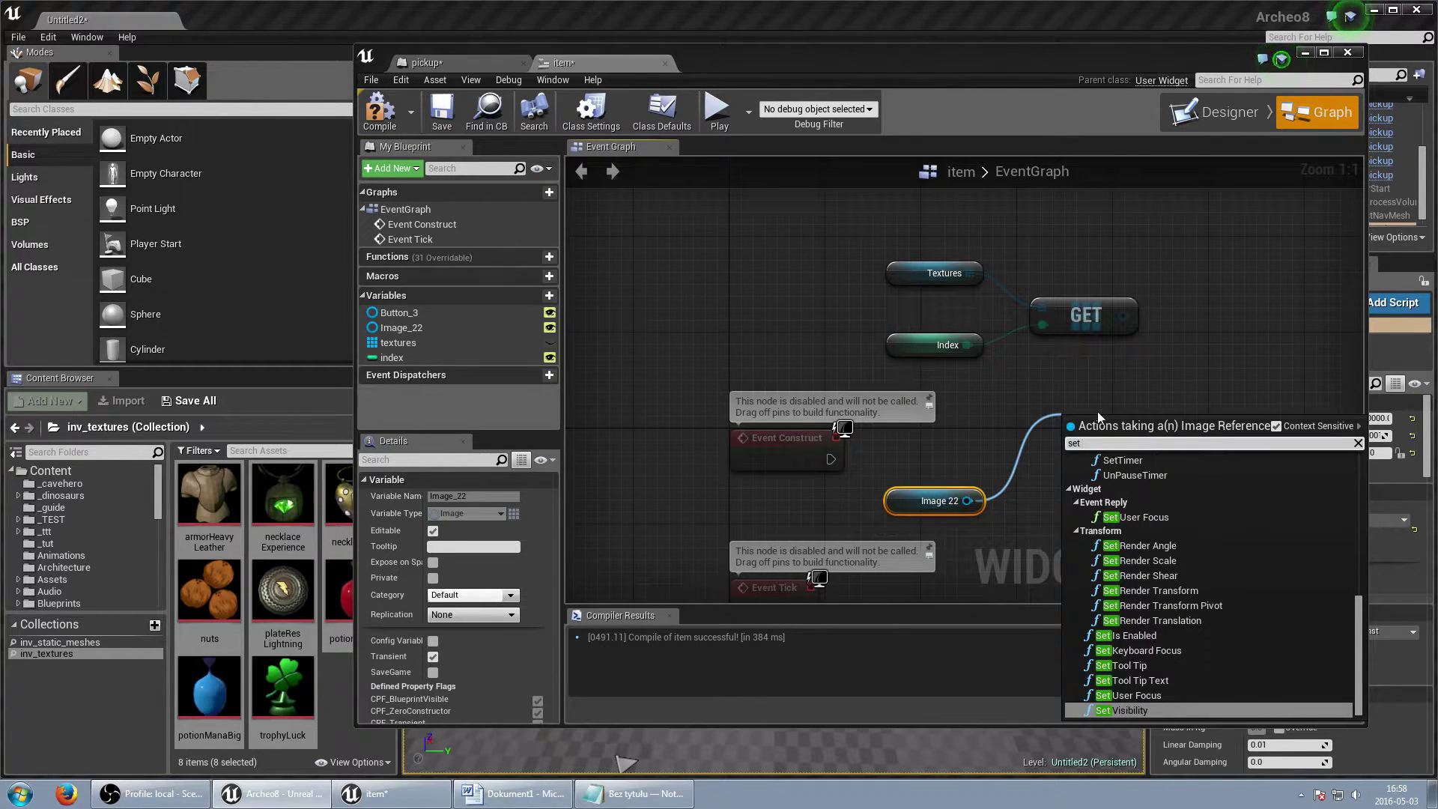
pyautogui.write(' brush')
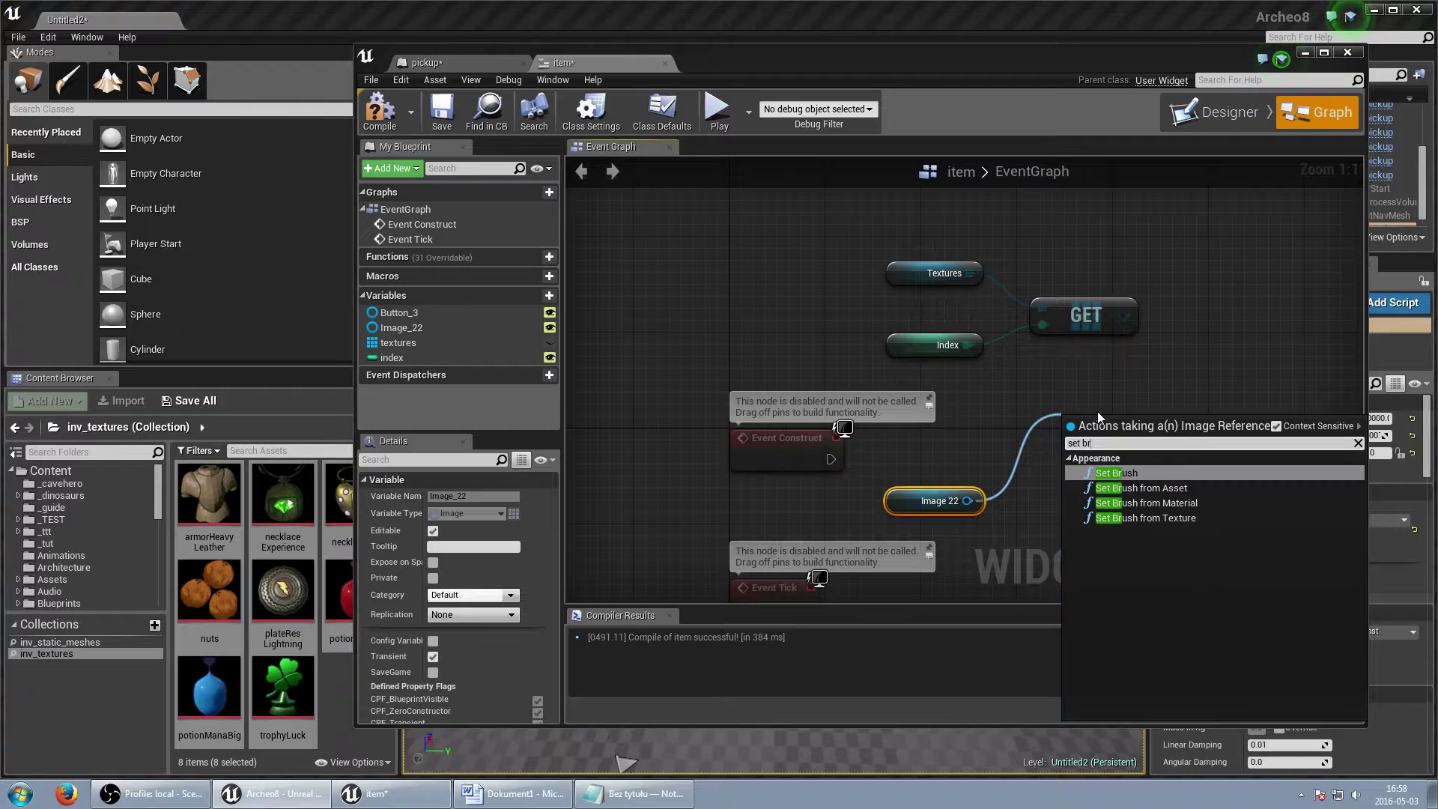
pyautogui.press('Down')
pyautogui.press('Down')
pyautogui.press('Down')
pyautogui.press('Return')
# Run Set Brush from Texture on Event Construct, compile and save, and return to the level.
pyautogui.moveTo(1098, 411); pyautogui.dragTo(1100, 376)
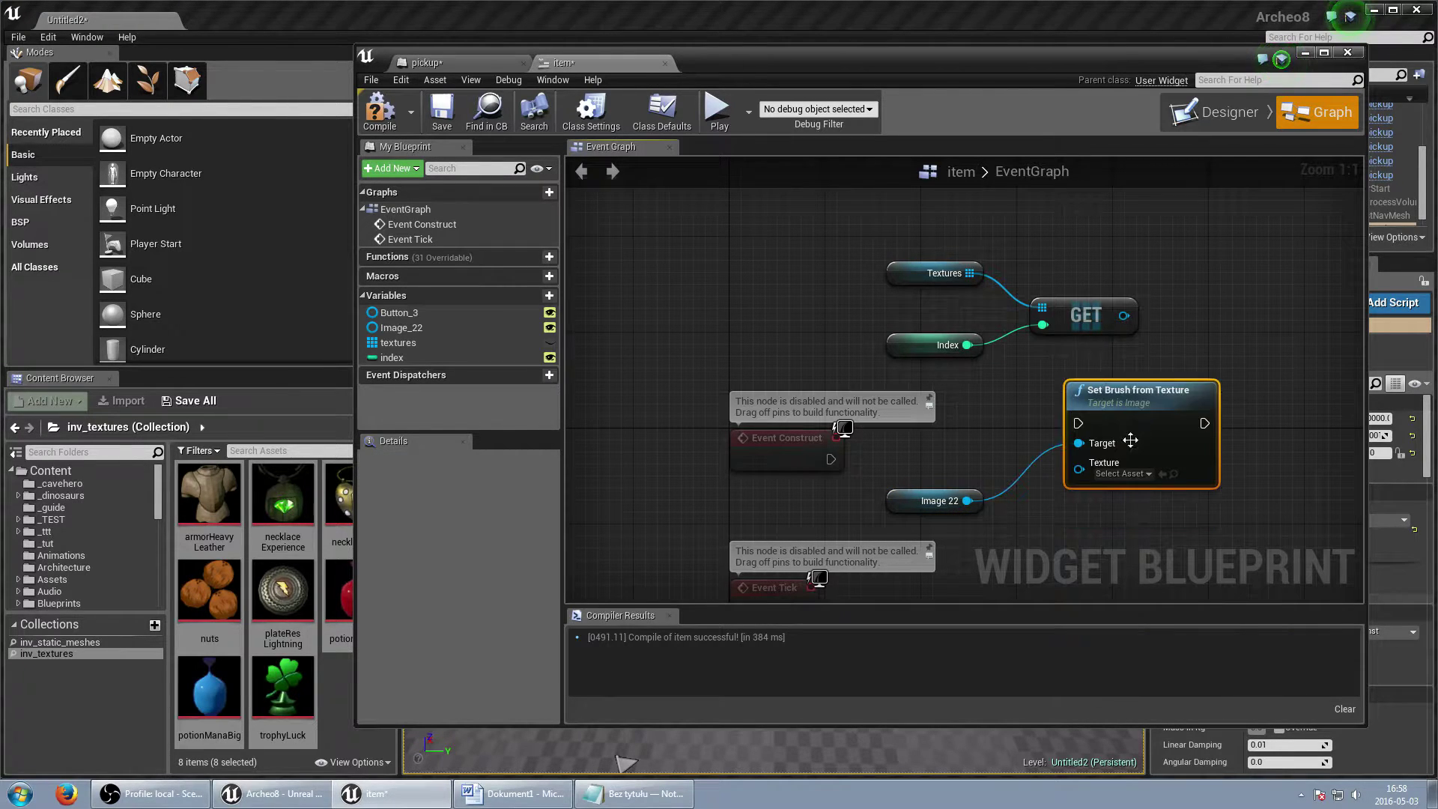
pyautogui.moveTo(831, 459); pyautogui.dragTo(1139, 427)
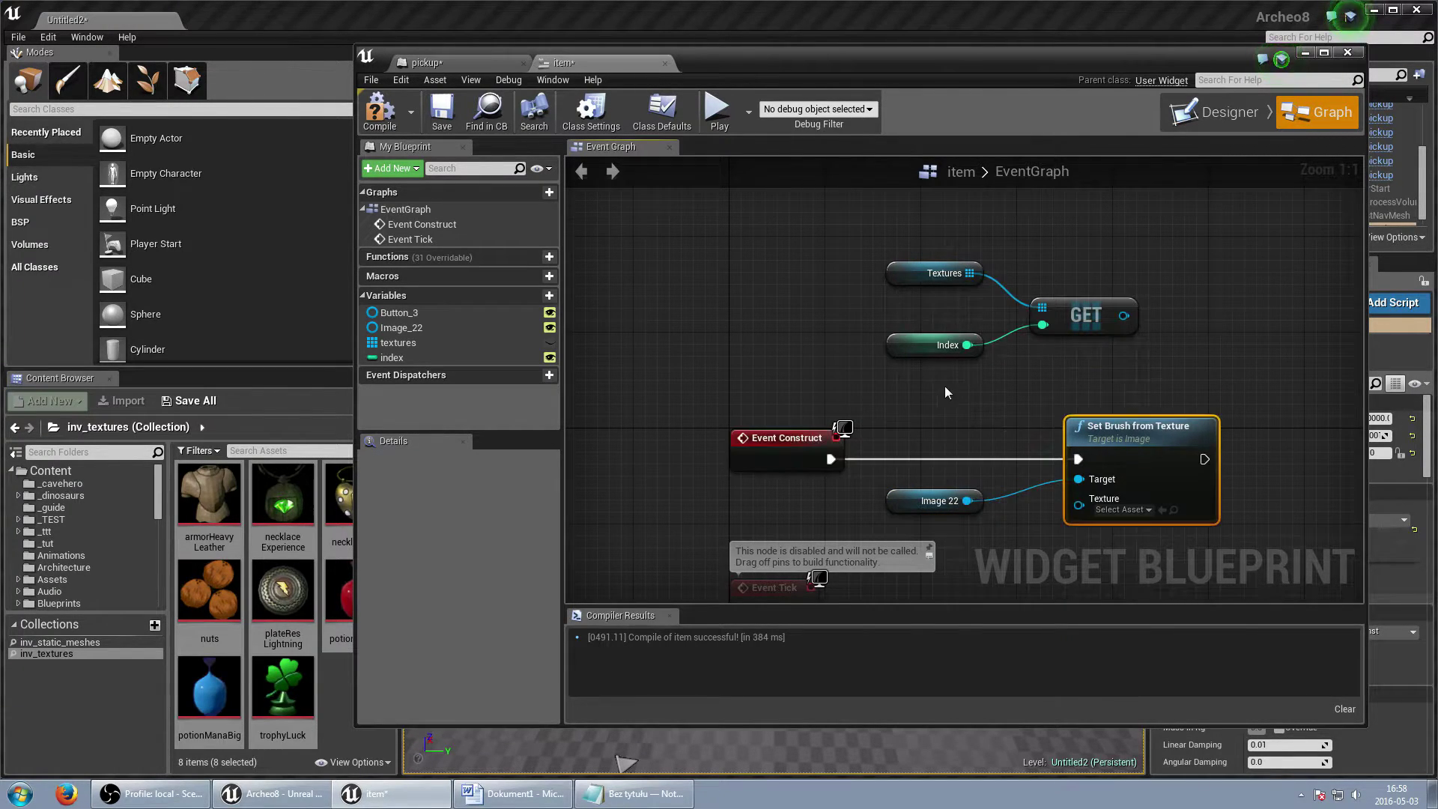
pyautogui.click(435, 130)
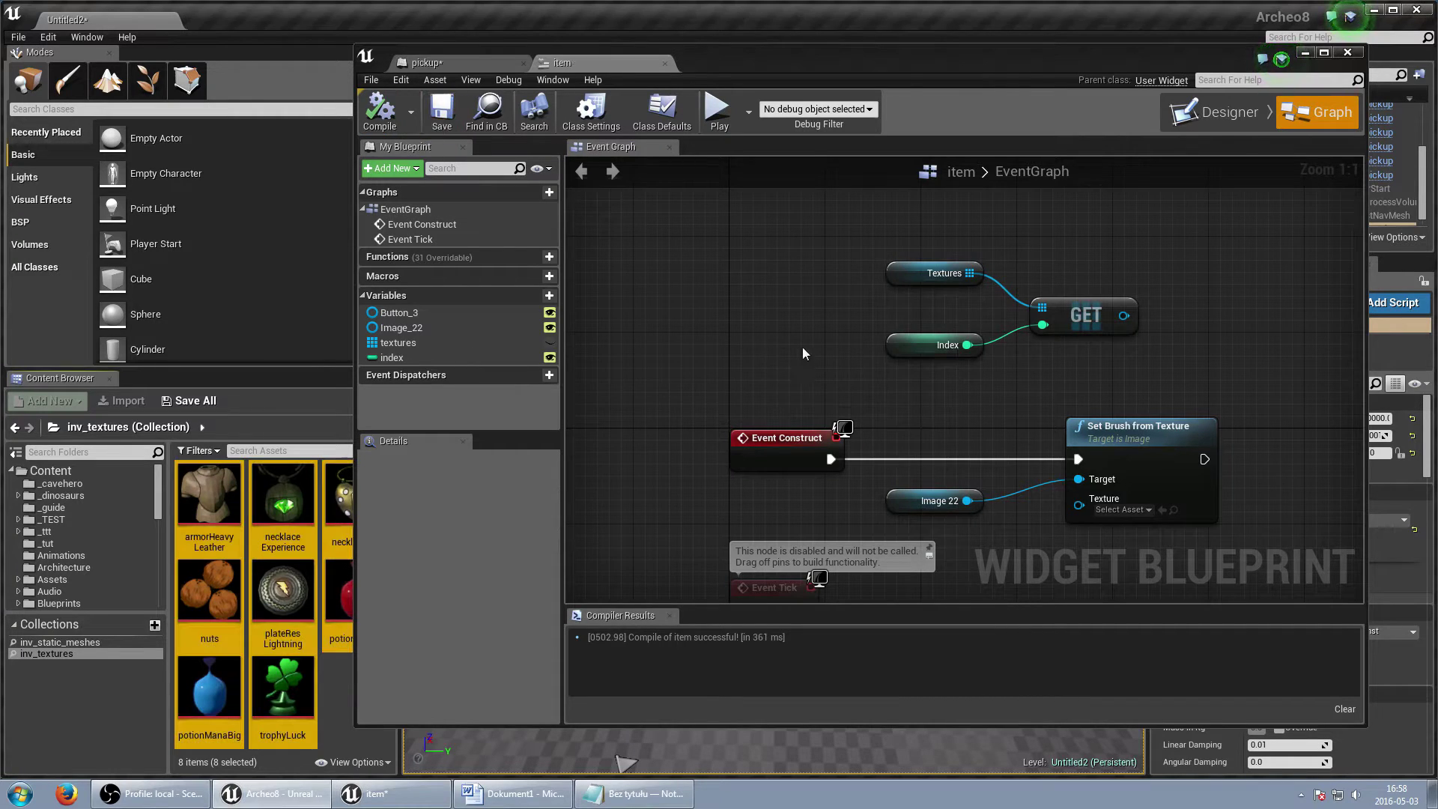
pyautogui.moveTo(802, 348)
pyautogui.mouseDown(button='right')
pyautogui.moveTo(833, 433)
pyautogui.moveTo(805, 299)
pyautogui.mouseUp(button='right')
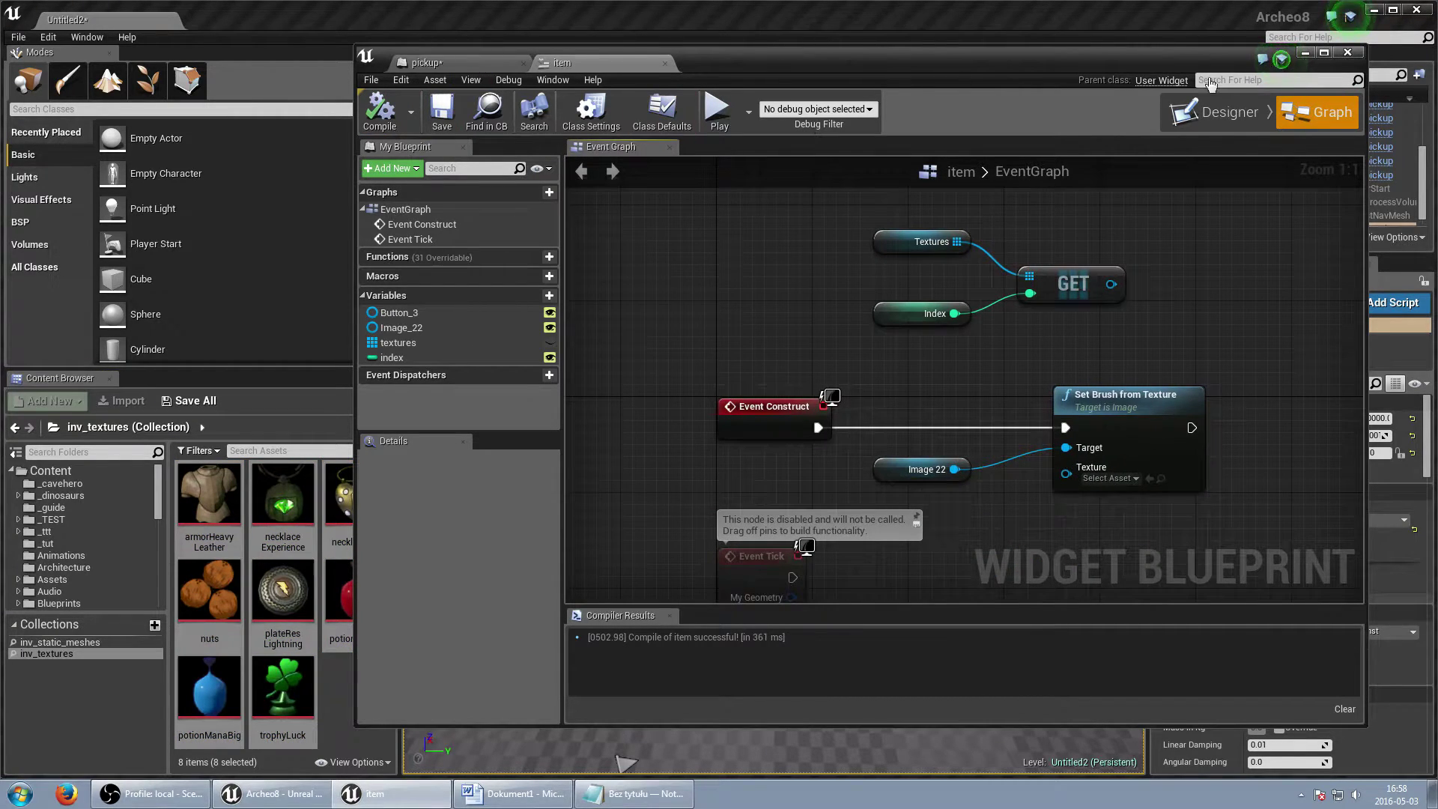
pyautogui.click(1306, 54)
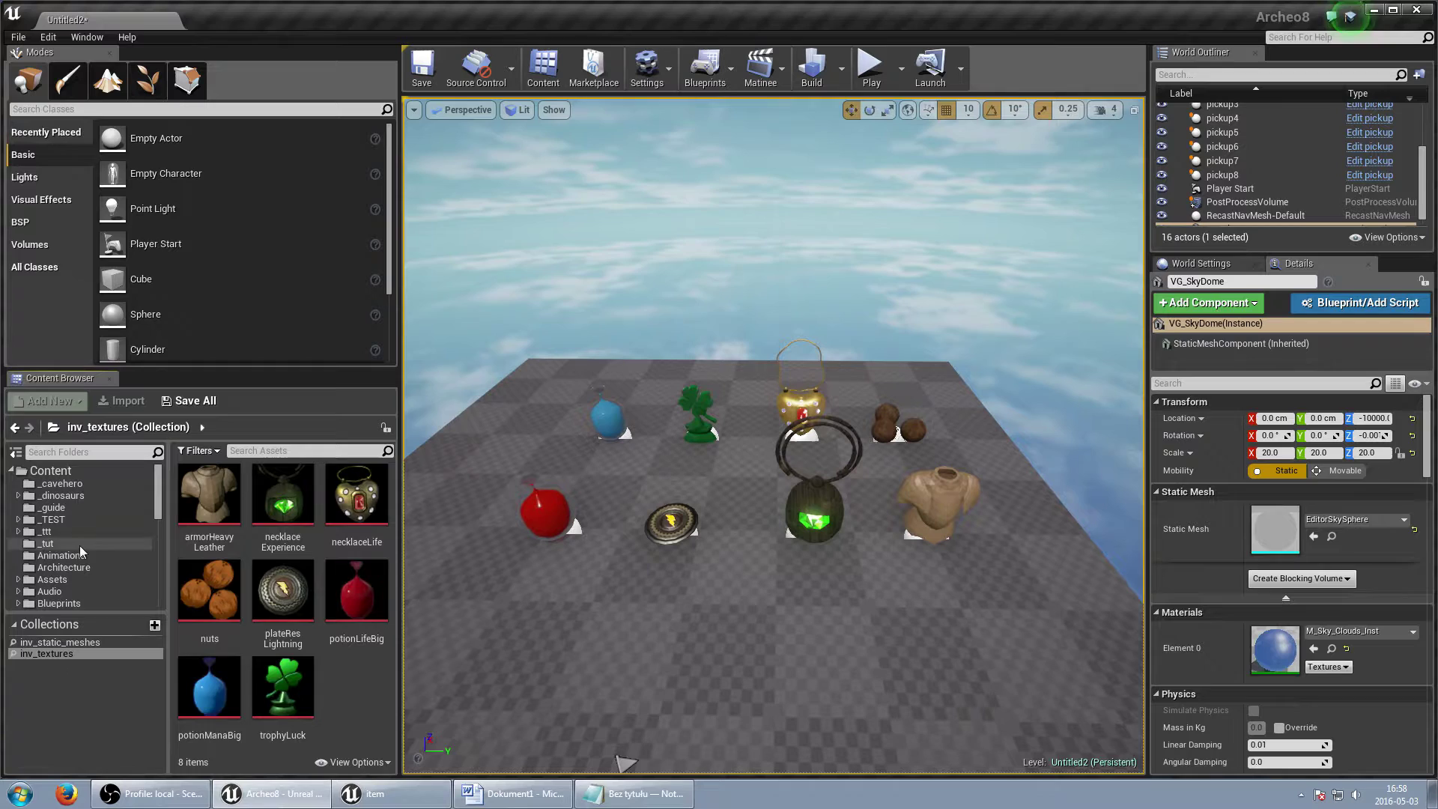
# Create a widget blueprint named inventory in the _tut folder and open it.
pyautogui.click(46, 543)
pyautogui.rightClick(311, 584)
pyautogui.moveTo(353, 551)
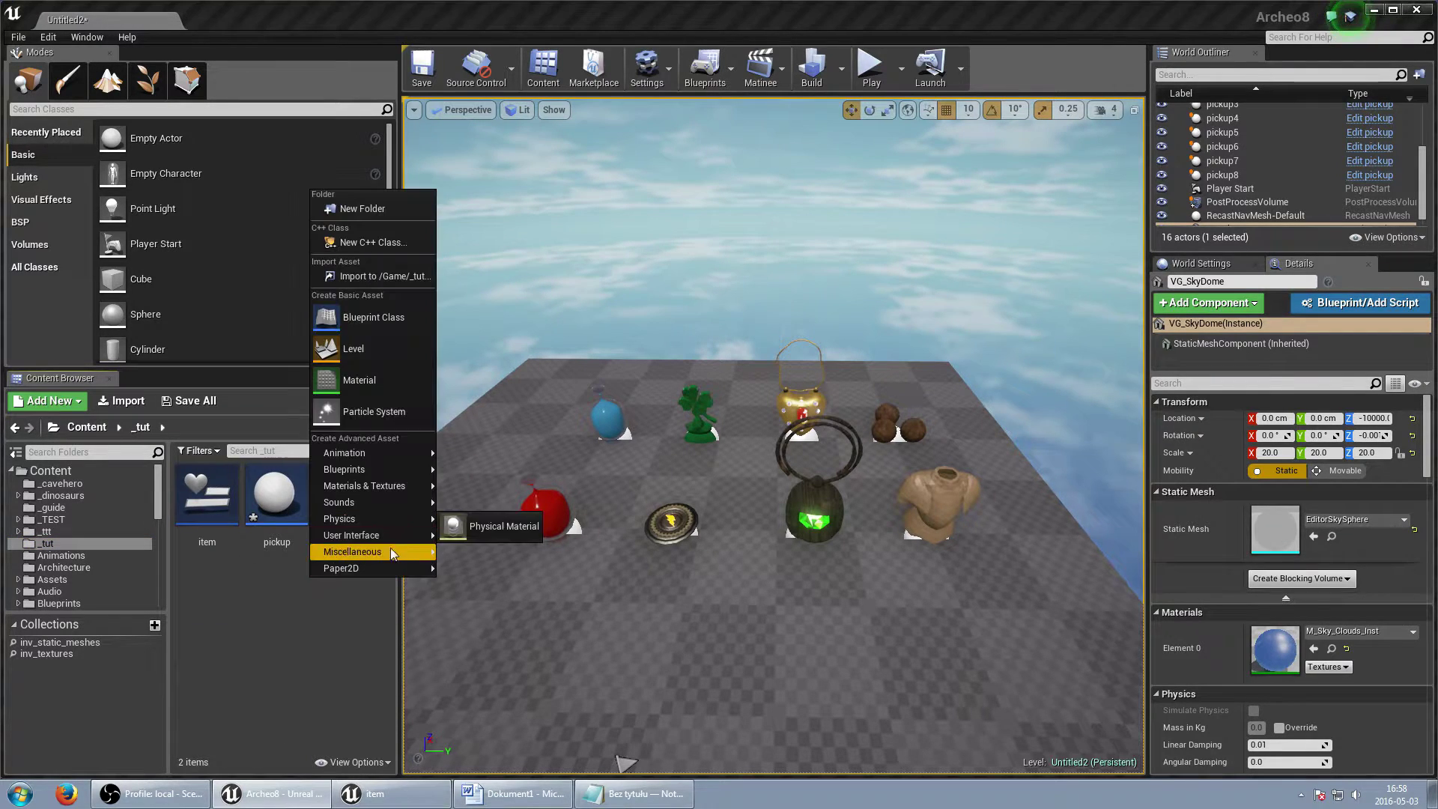
pyautogui.click(500, 637)
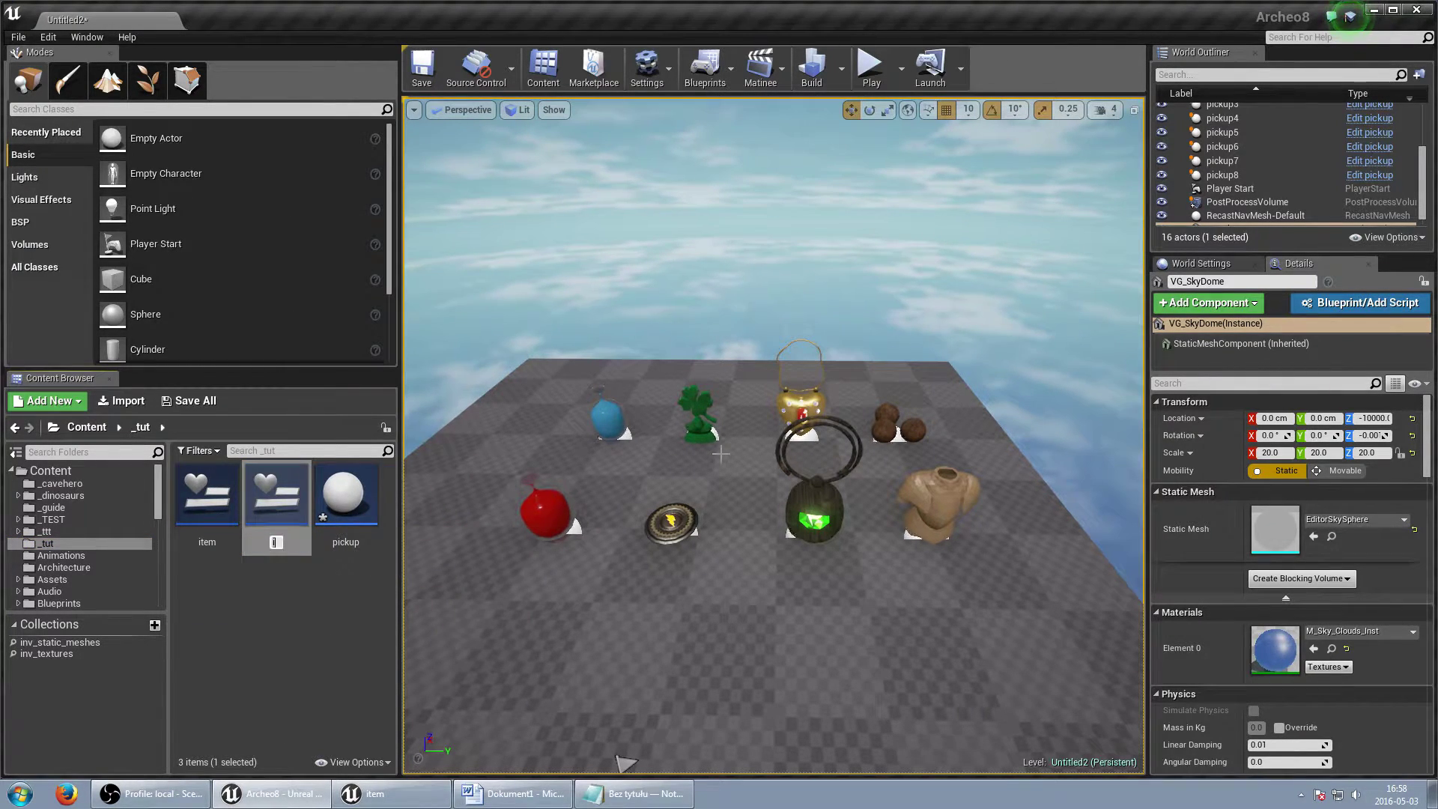
pyautogui.write('inventory')
pyautogui.press('Return')
pyautogui.doubleClick(206, 495)
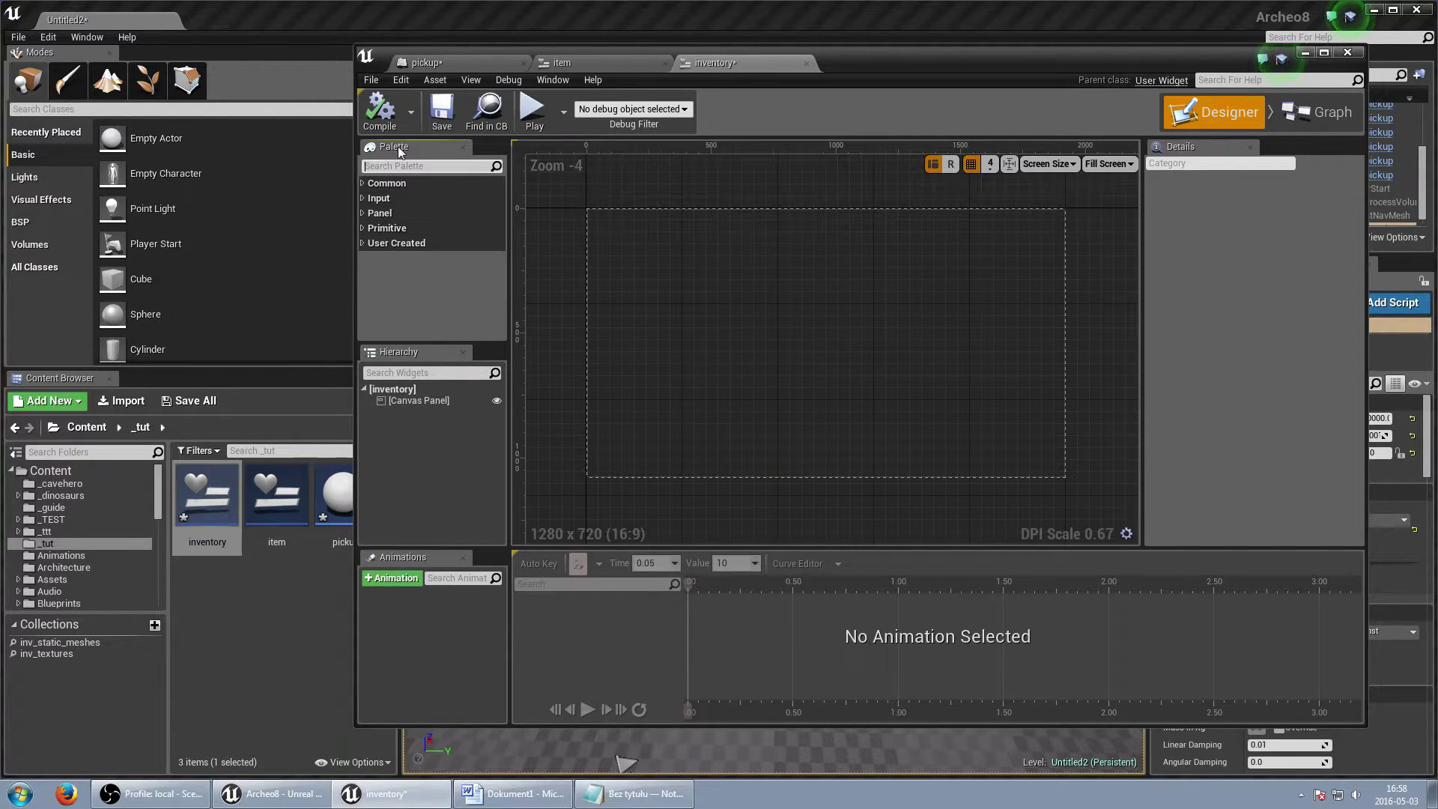
# Add a Horizontal Box to the canvas anchored at bottom centre.
pyautogui.write('hori')
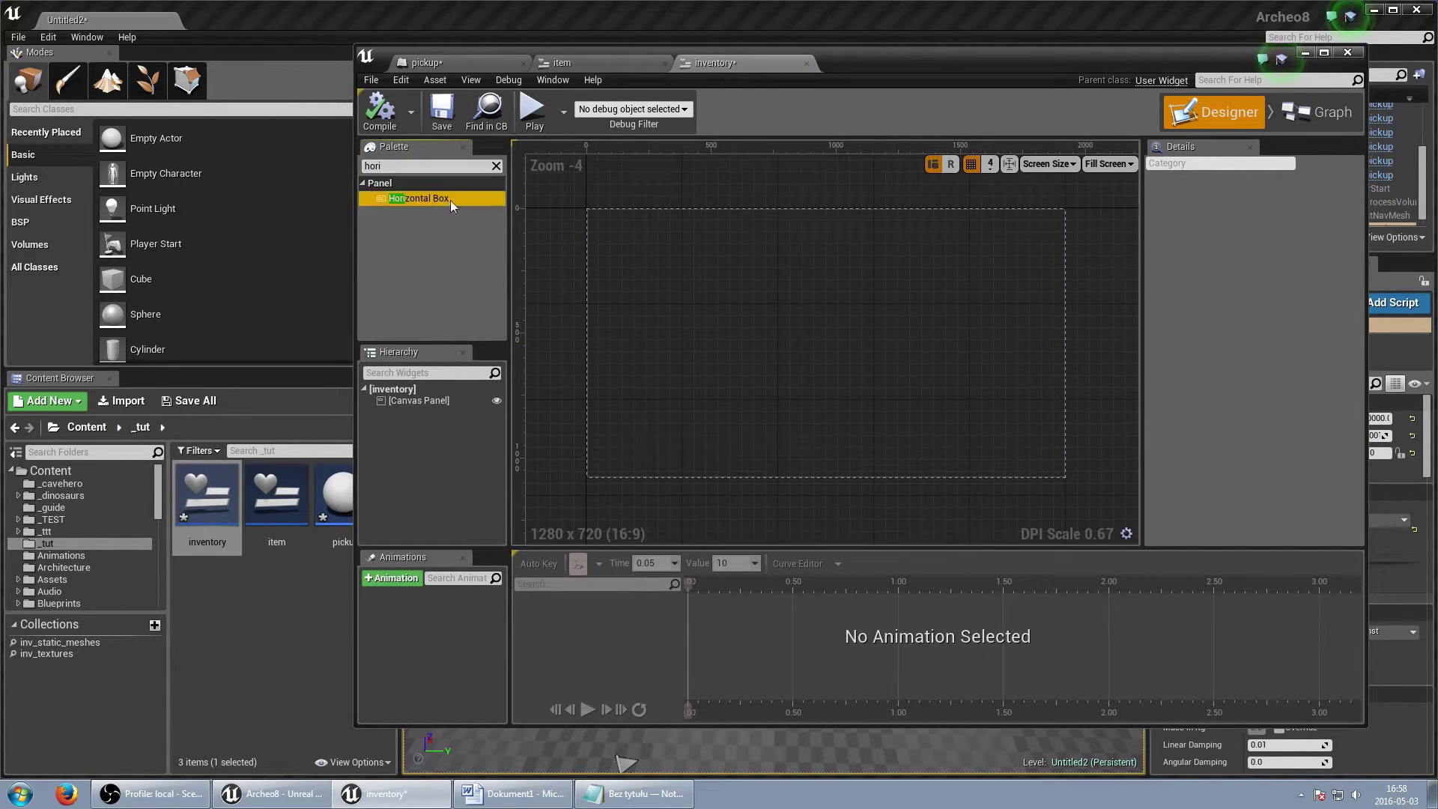
pyautogui.moveTo(451, 200); pyautogui.dragTo(824, 435)
pyautogui.click(1252, 225)
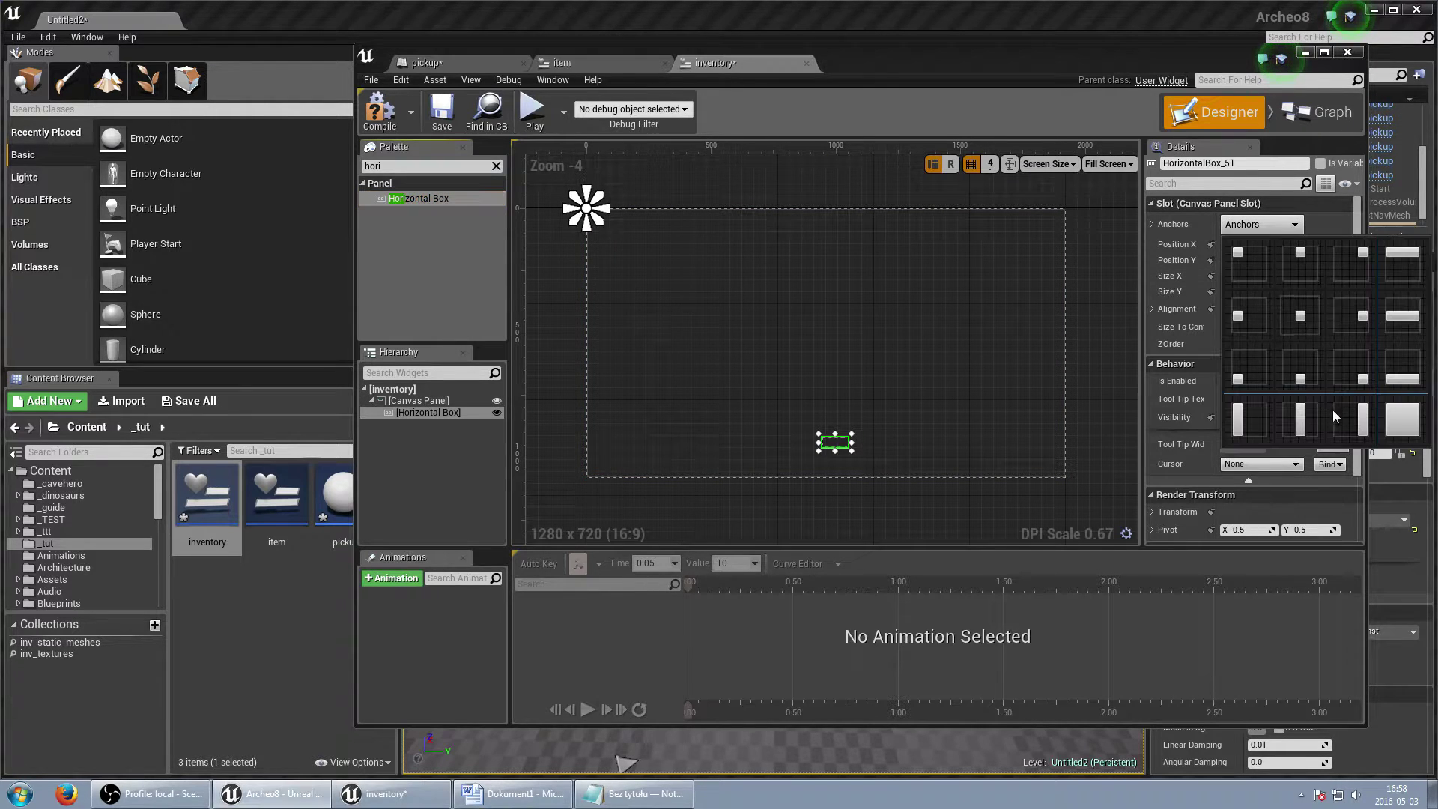
pyautogui.click(1301, 372)
# Set the box's position to 0, -100, alignment 0.5/0.5, and enable Size To Content.
pyautogui.click(1258, 245)
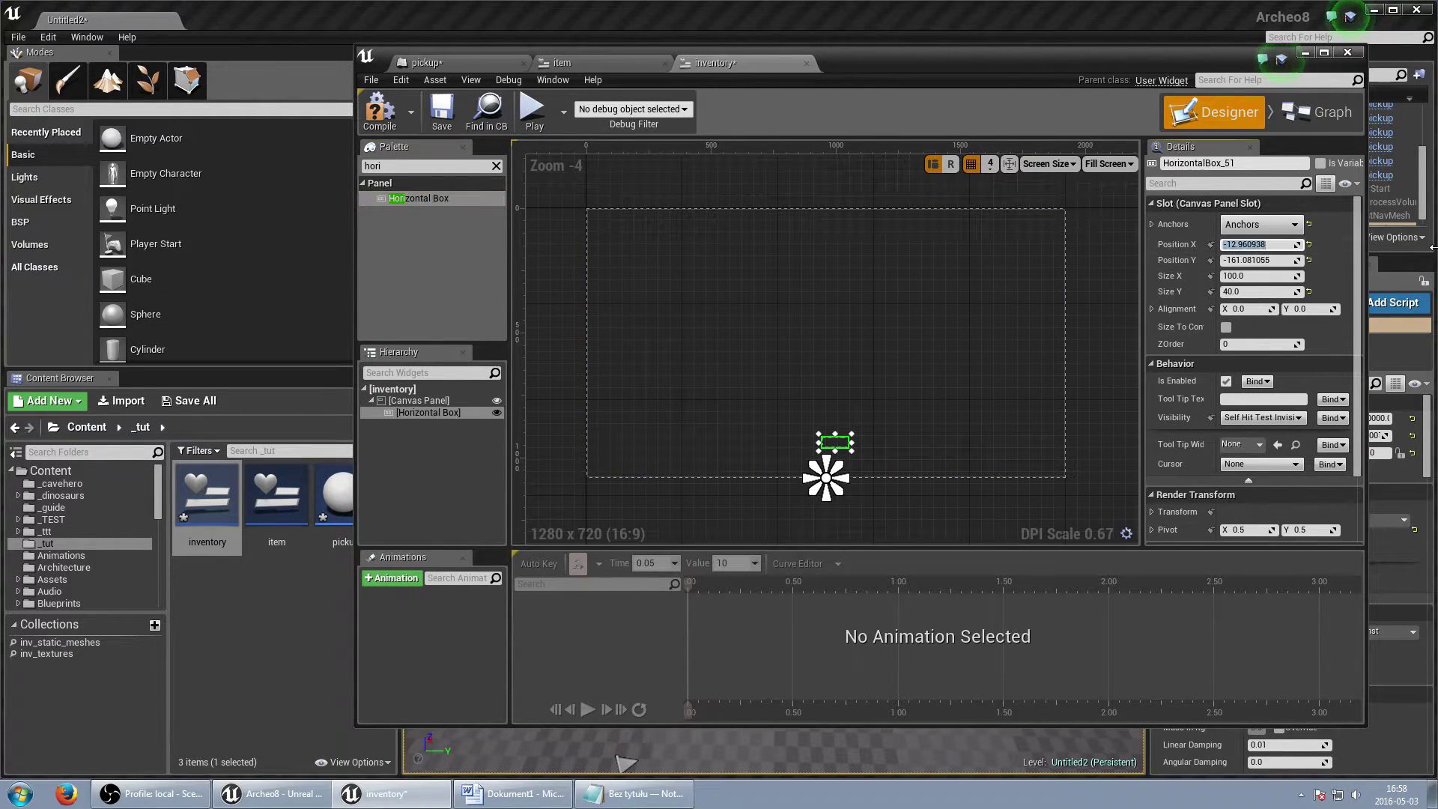
pyautogui.write('0')
pyautogui.press('Tab')
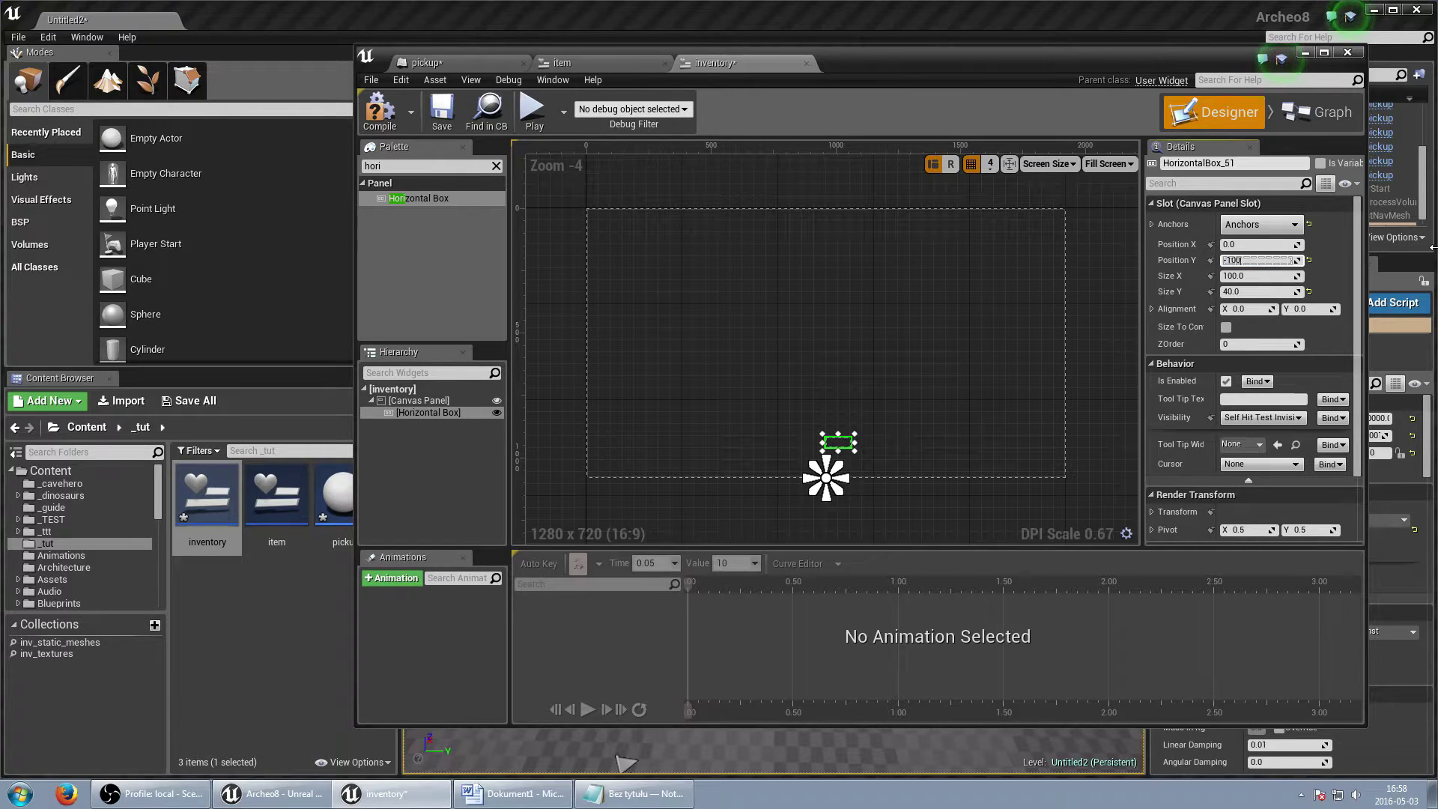
pyautogui.click(1243, 309)
pyautogui.write('0.5')
pyautogui.press('Tab')
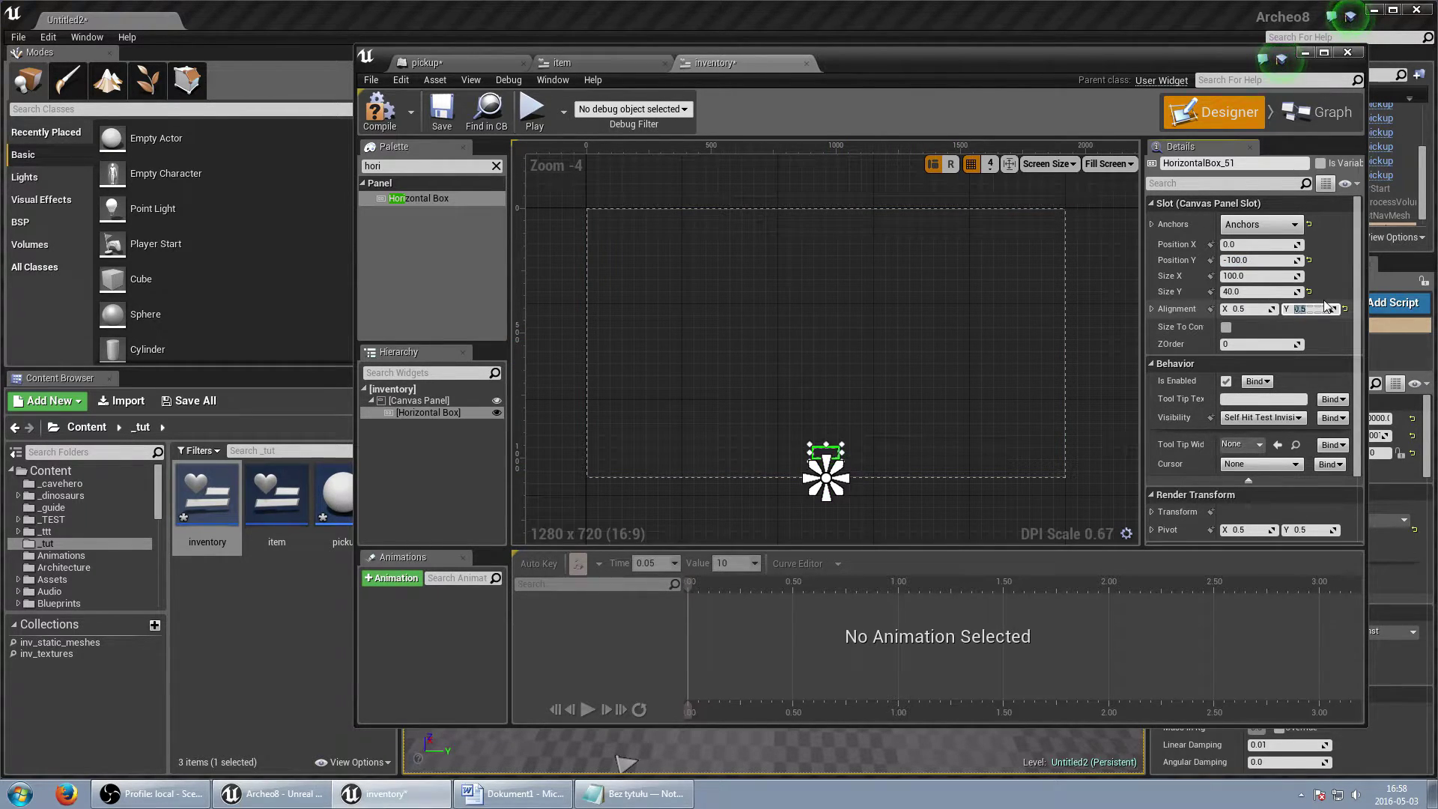
pyautogui.click(1227, 327)
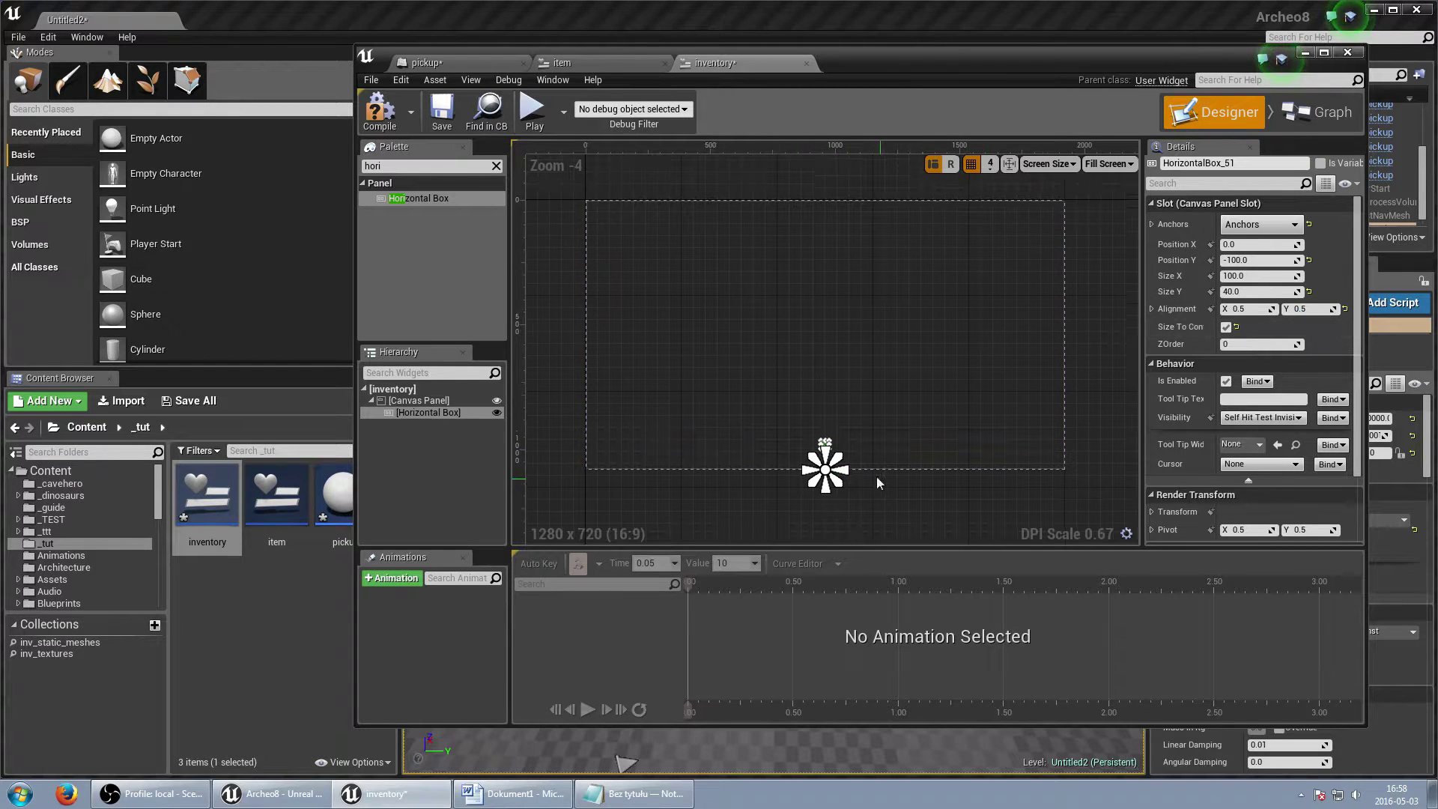
pyautogui.scroll(3, 869, 480)
pyautogui.moveTo(778, 436); pyautogui.dragTo(765, 456, button='right')
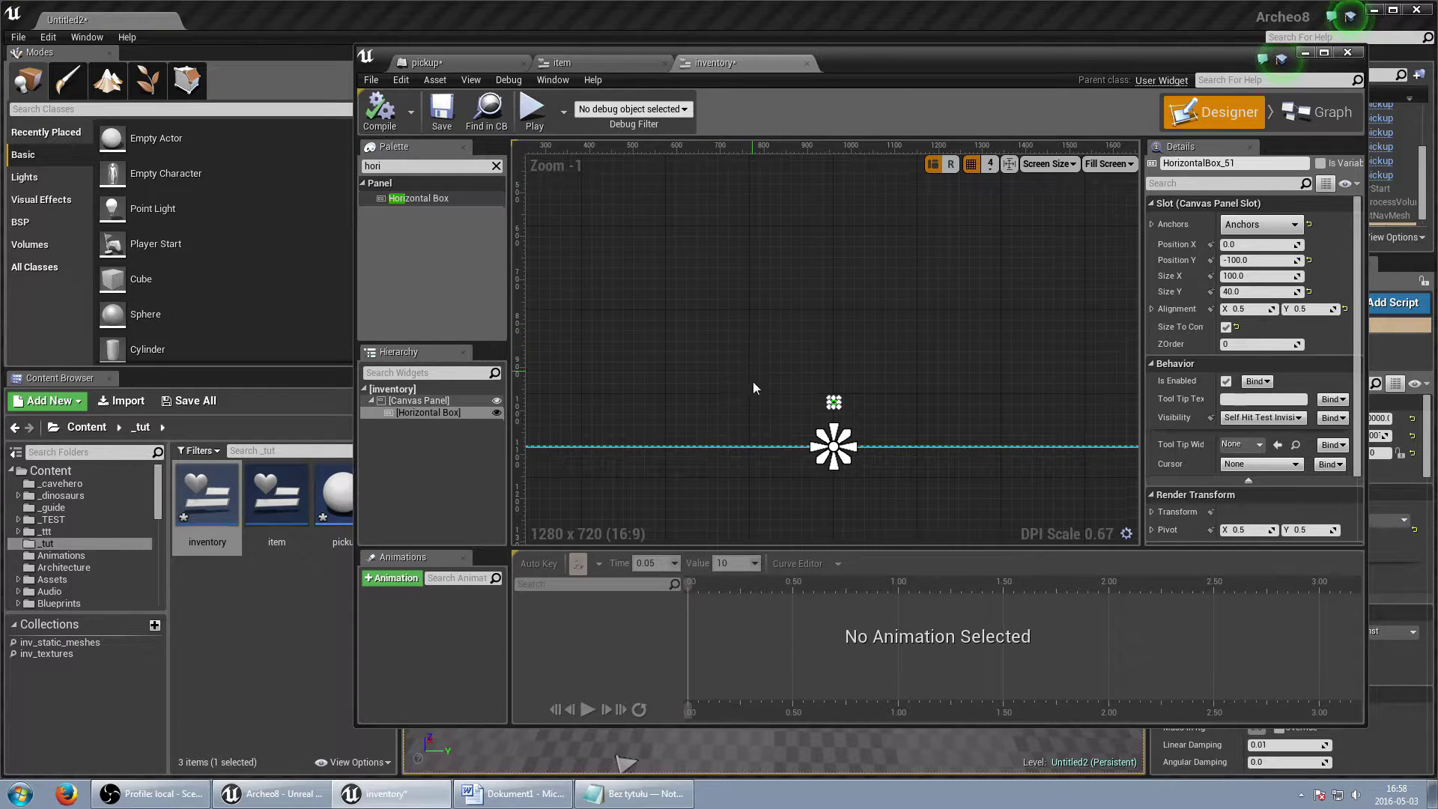
pyautogui.moveTo(753, 381); pyautogui.dragTo(753, 409, button='right')
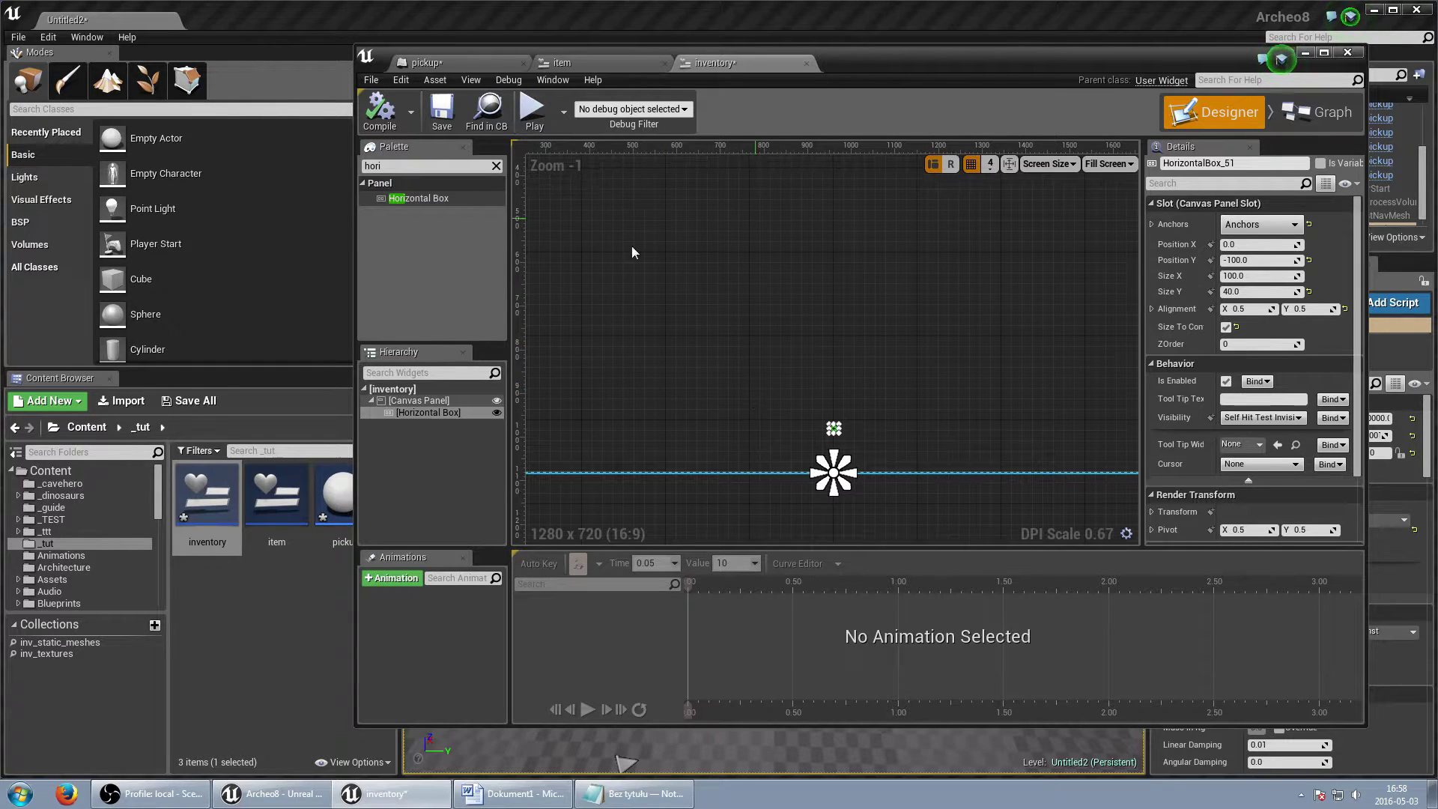
# Add an addItem function to the inventory widget with an integer Index input.
pyautogui.click(1323, 115)
pyautogui.click(538, 259)
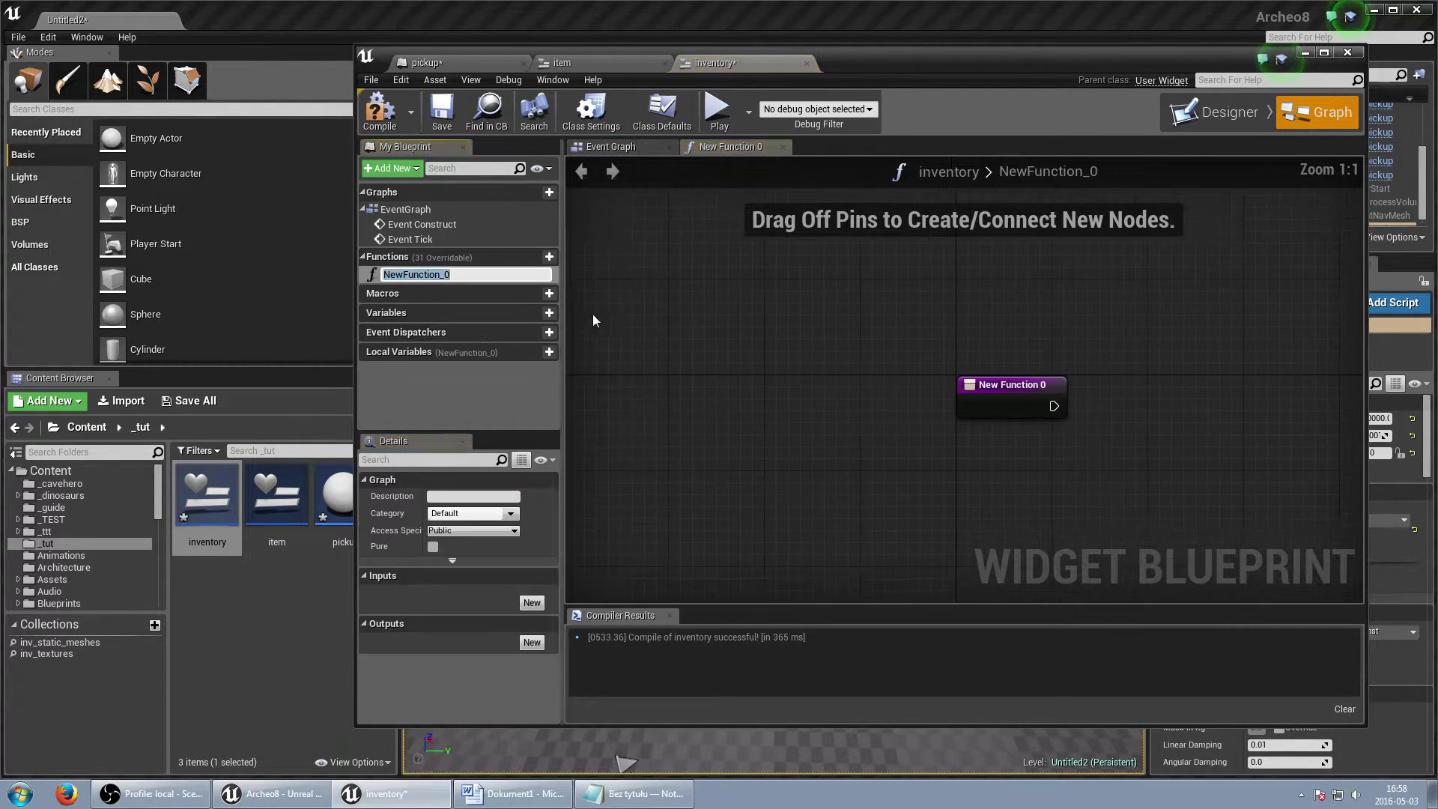
pyautogui.write('addItem')
pyautogui.press('Return')
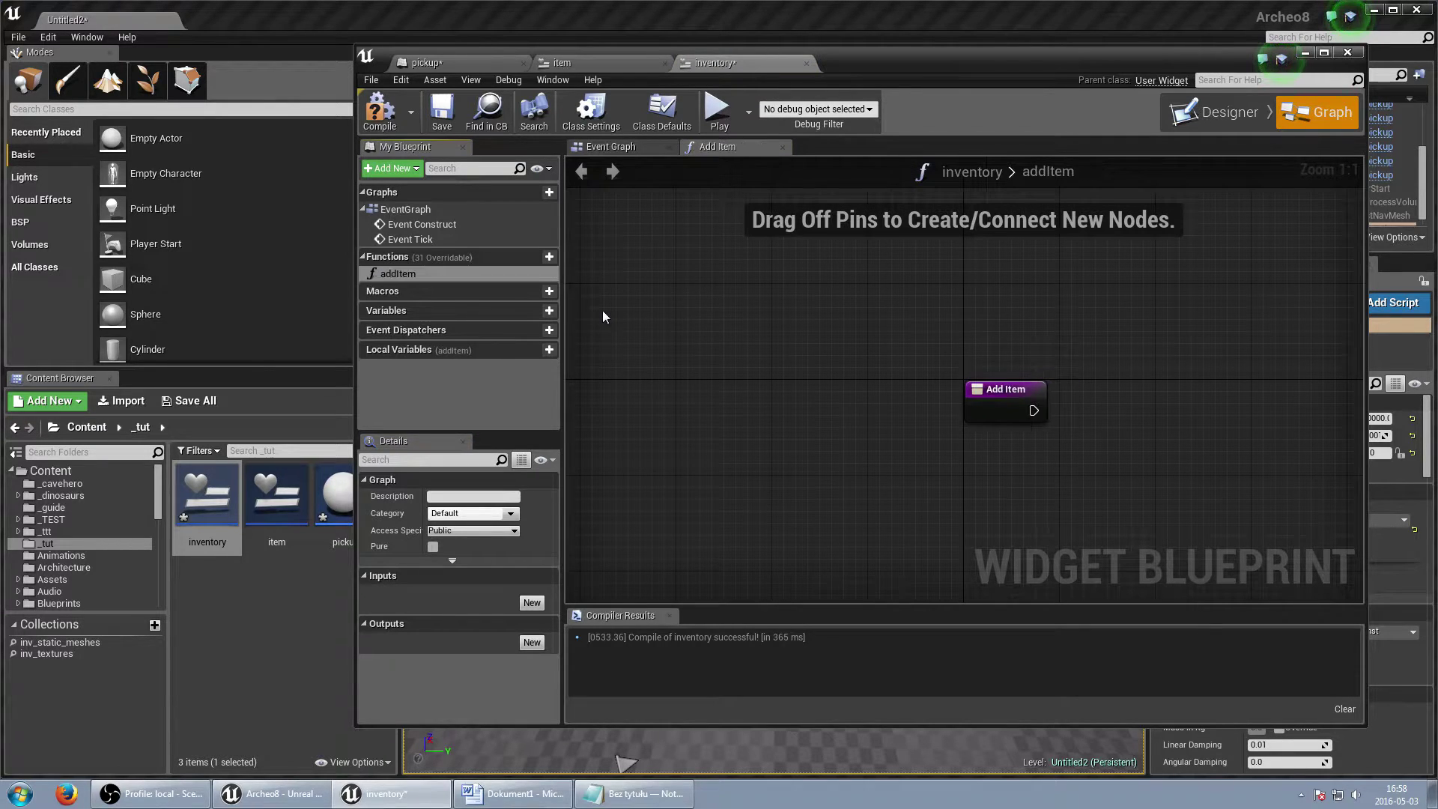
pyautogui.click(531, 603)
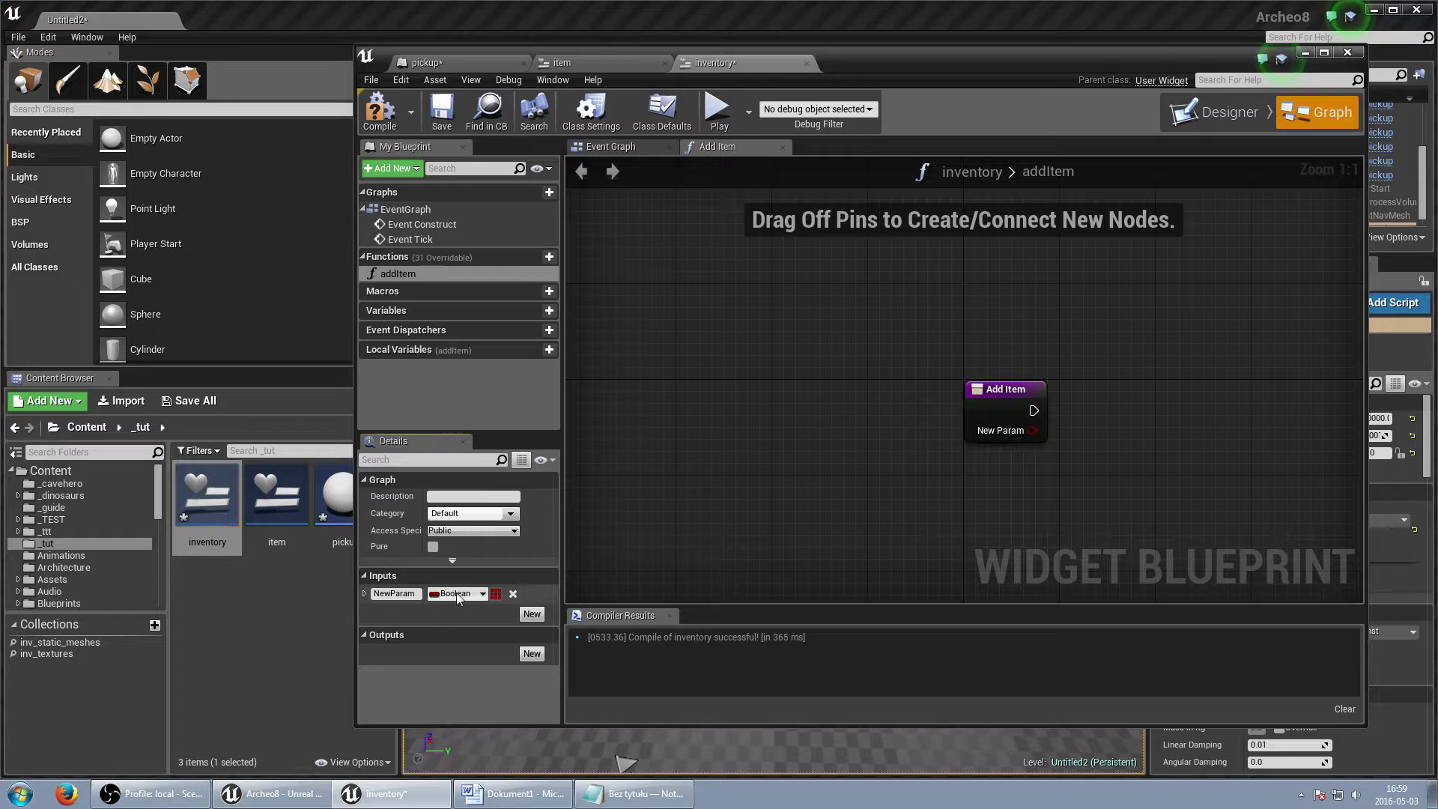
pyautogui.click(457, 593)
pyautogui.write('in')
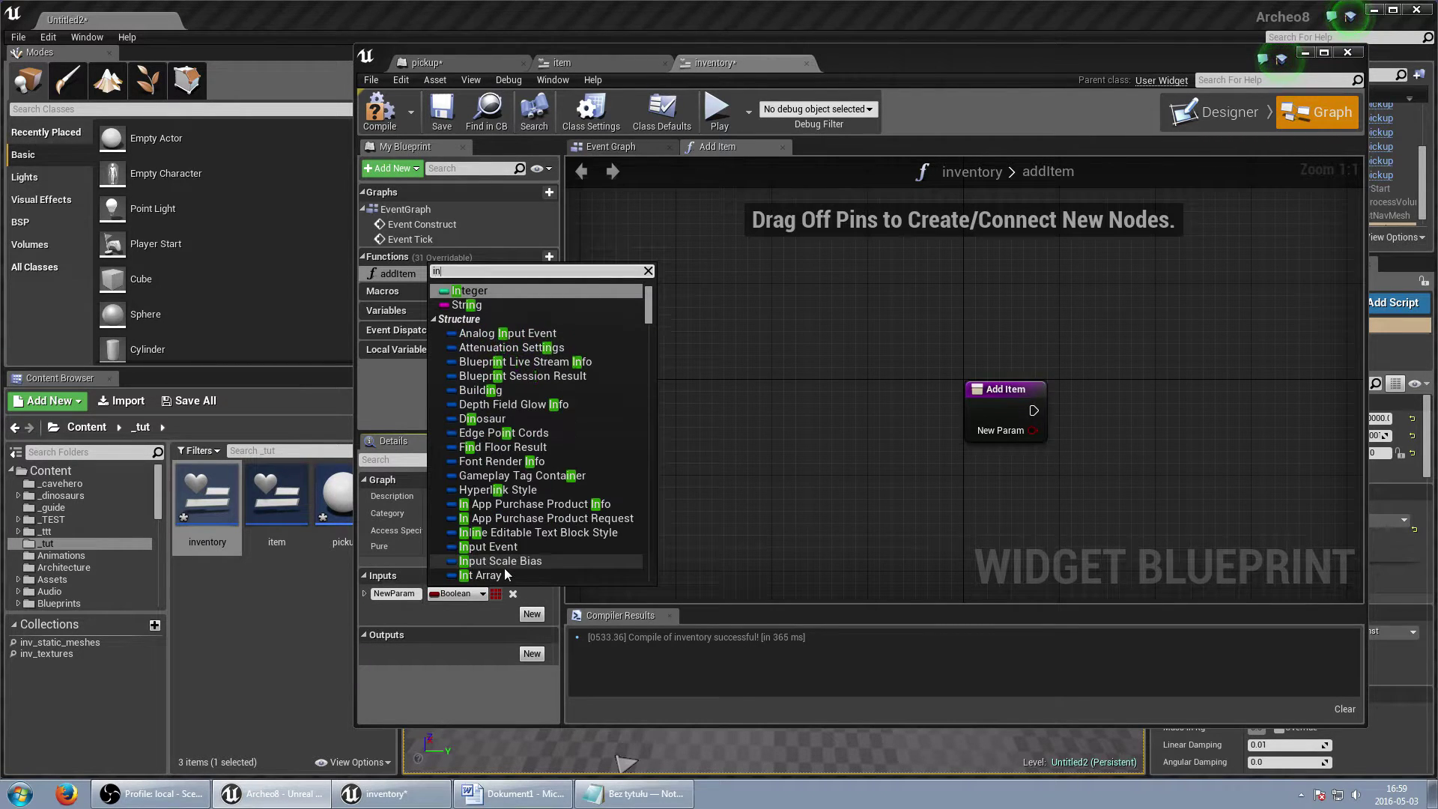
pyautogui.press('Return')
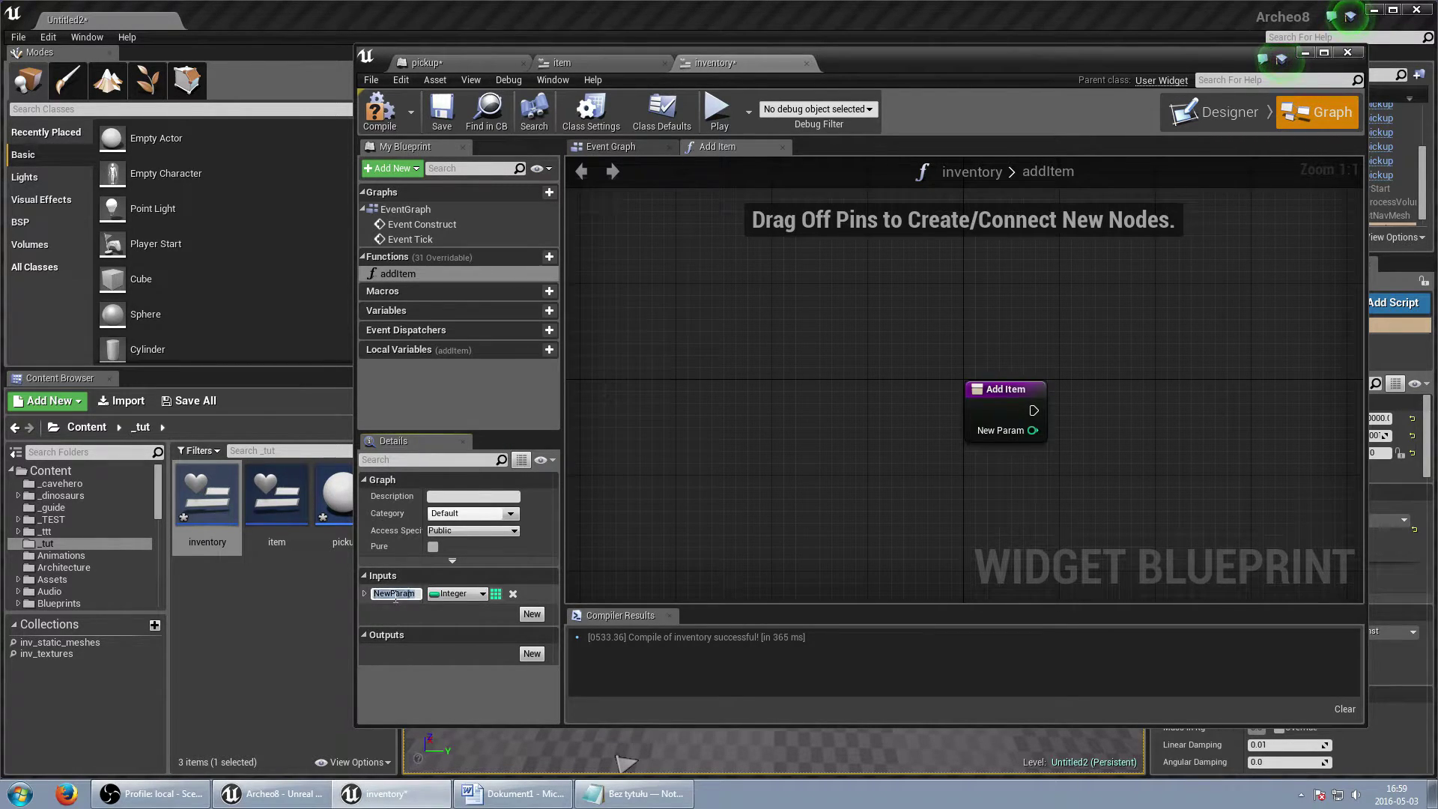
# Add a Create Widget node of class item in addItem, fed by the function's Index.
pyautogui.rightClick(1134, 403)
pyautogui.write('create new')
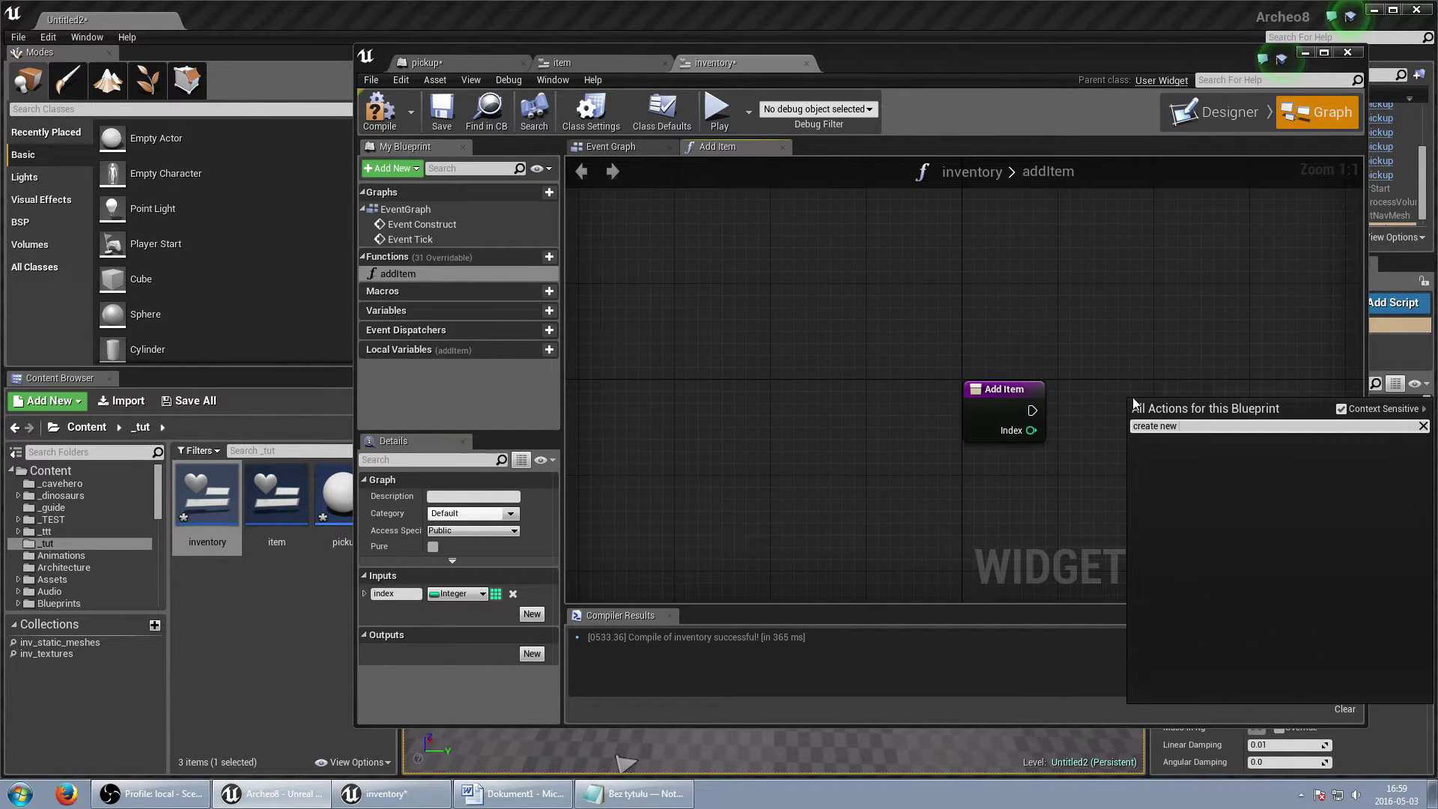
pyautogui.press('BackSpace')
pyautogui.press('BackSpace')
pyautogui.press('BackSpace')
pyautogui.write('w')
pyautogui.press('Return')
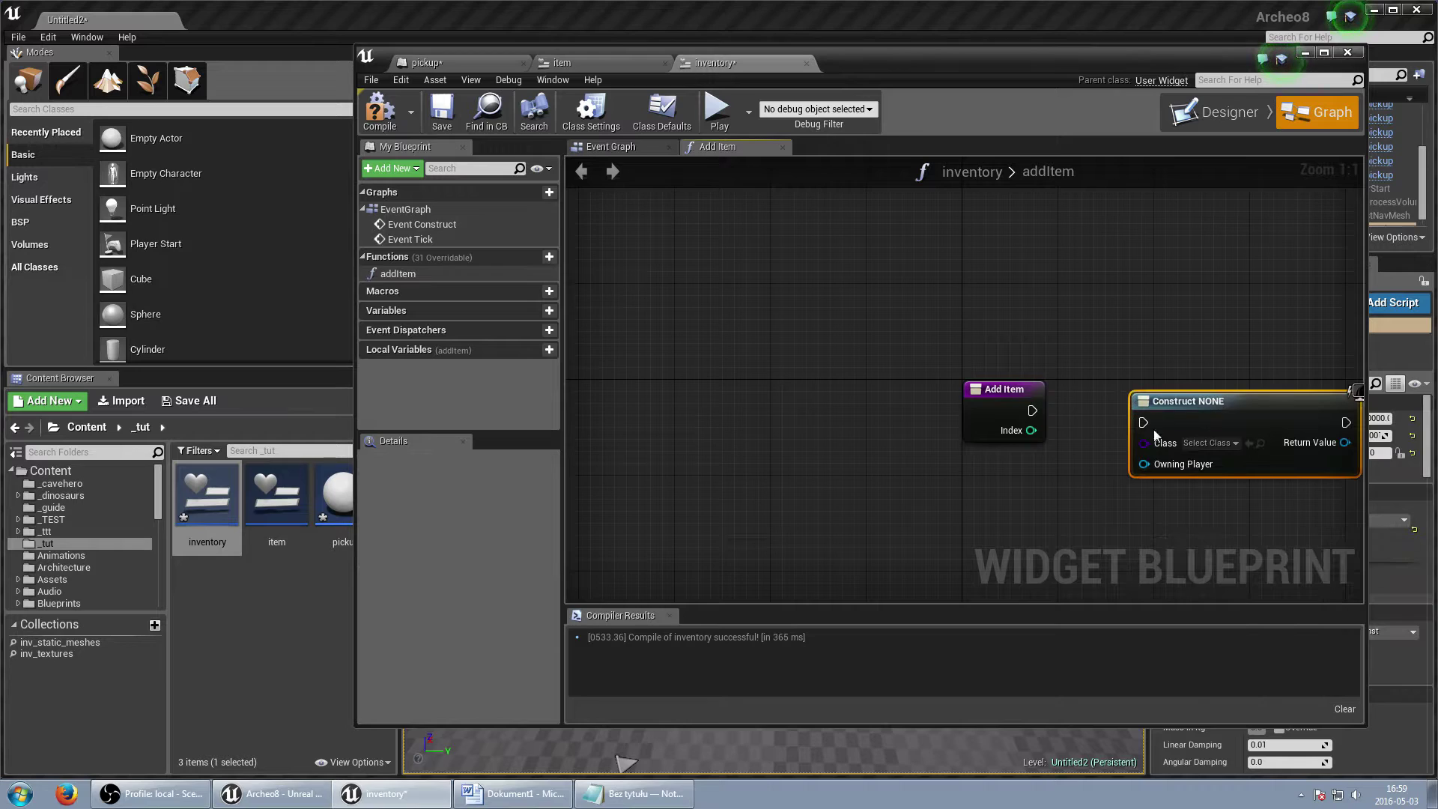
pyautogui.click(1211, 443)
pyautogui.write('pick')
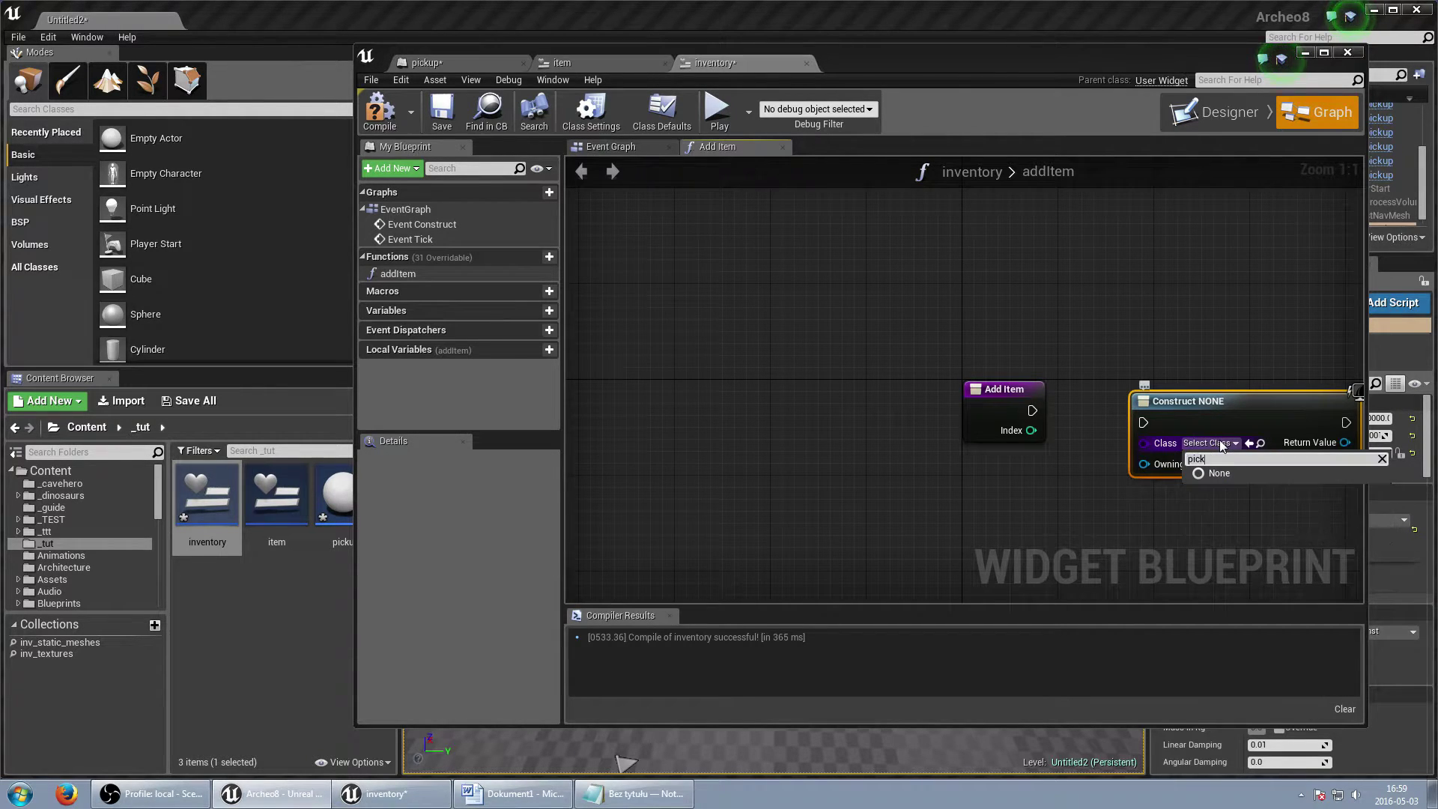
pyautogui.press('BackSpace')
pyautogui.press('BackSpace')
pyautogui.press('BackSpace')
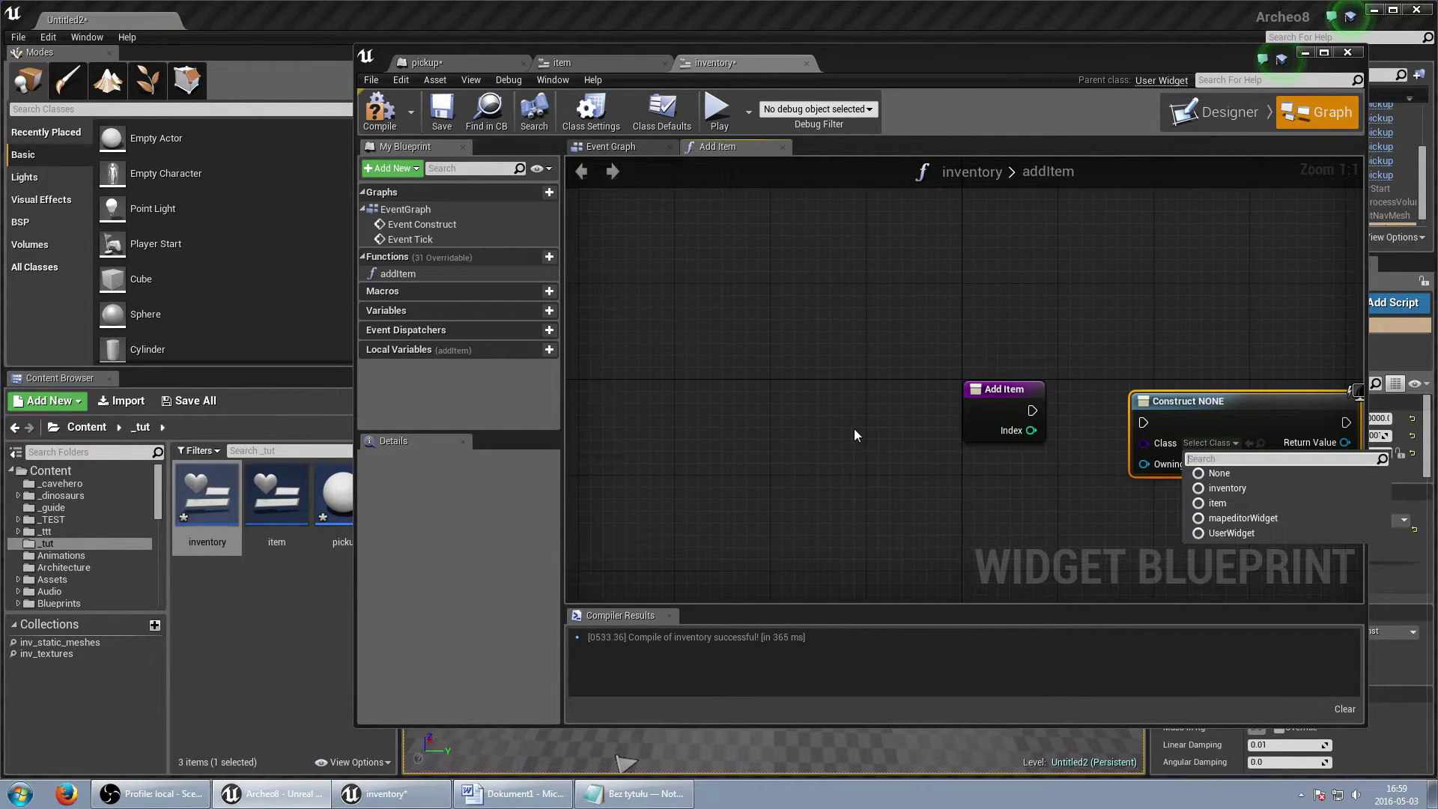
pyautogui.write('item')
pyautogui.press('Return')
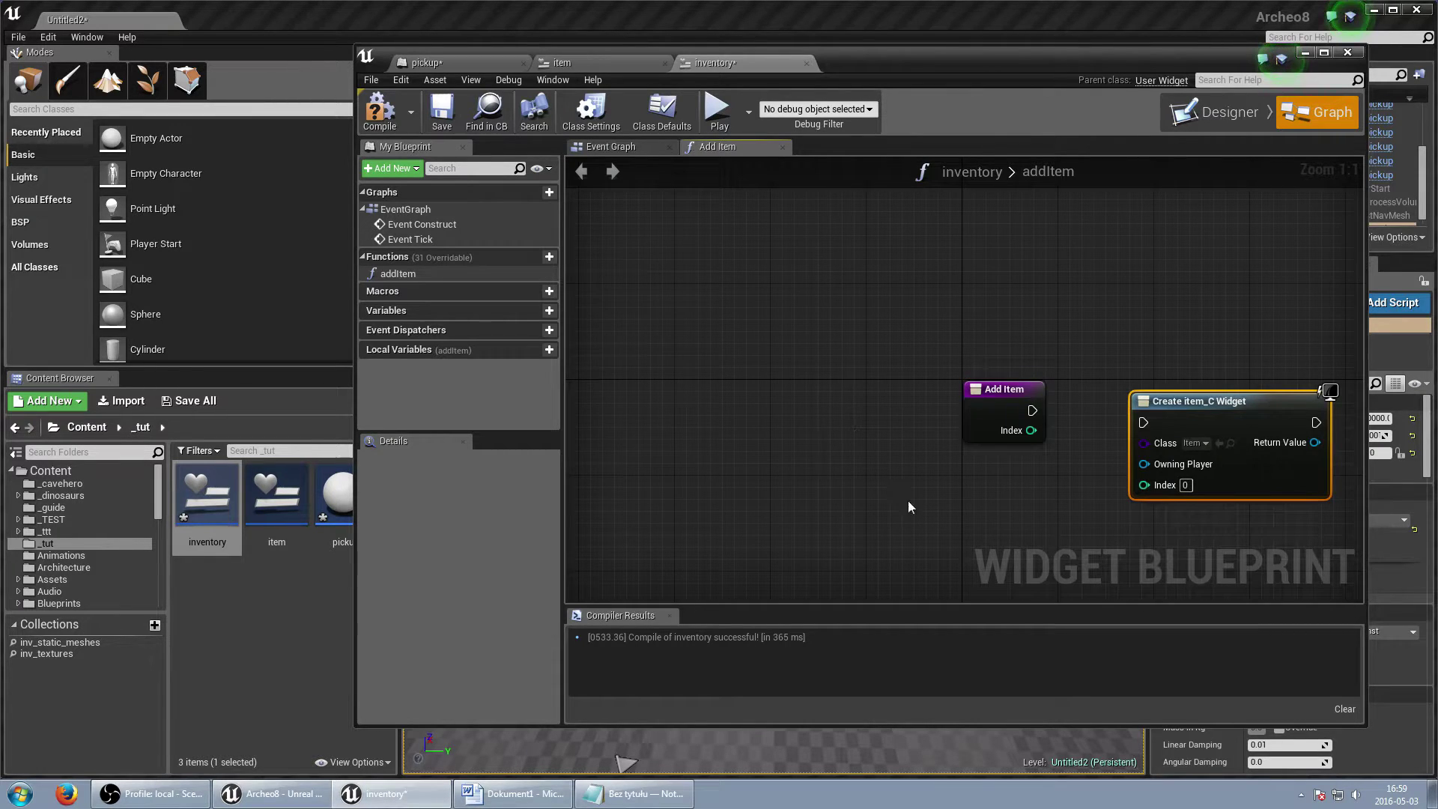
pyautogui.click(908, 500)
pyautogui.moveTo(1149, 486); pyautogui.dragTo(1146, 486)
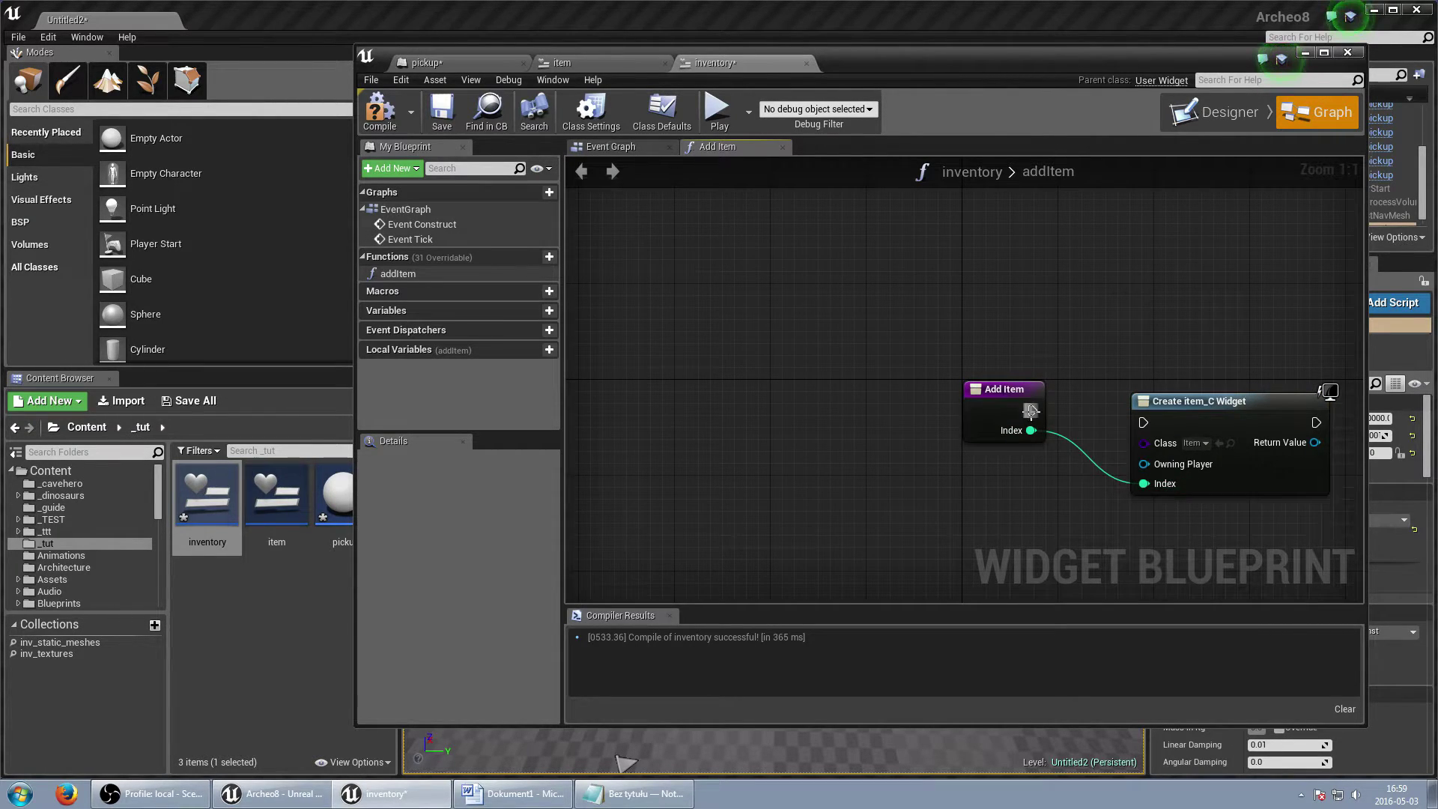
# Mark the inventory's horizontal box as Is Variable in the Designer.
pyautogui.click(1215, 111)
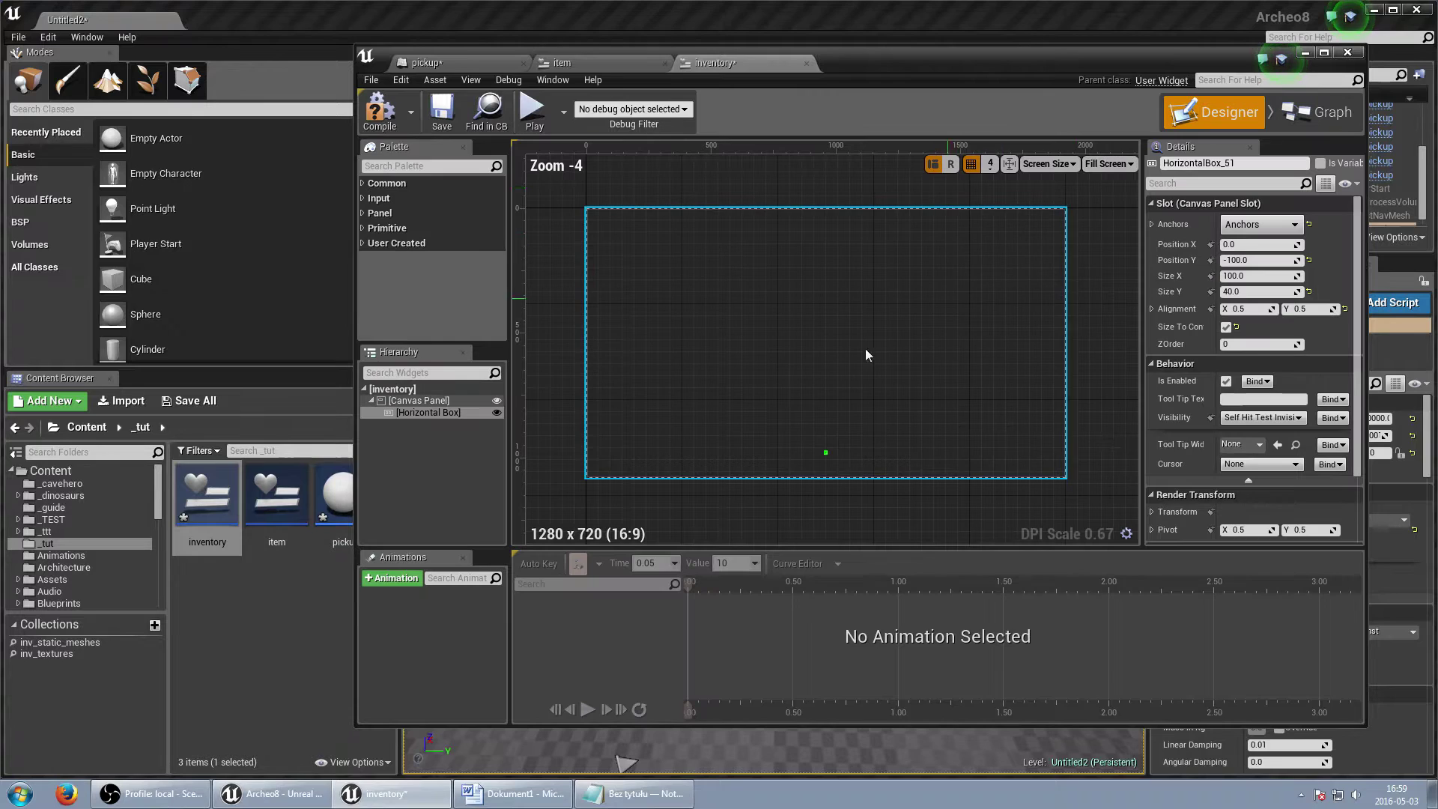
pyautogui.click(416, 412)
pyautogui.click(1331, 165)
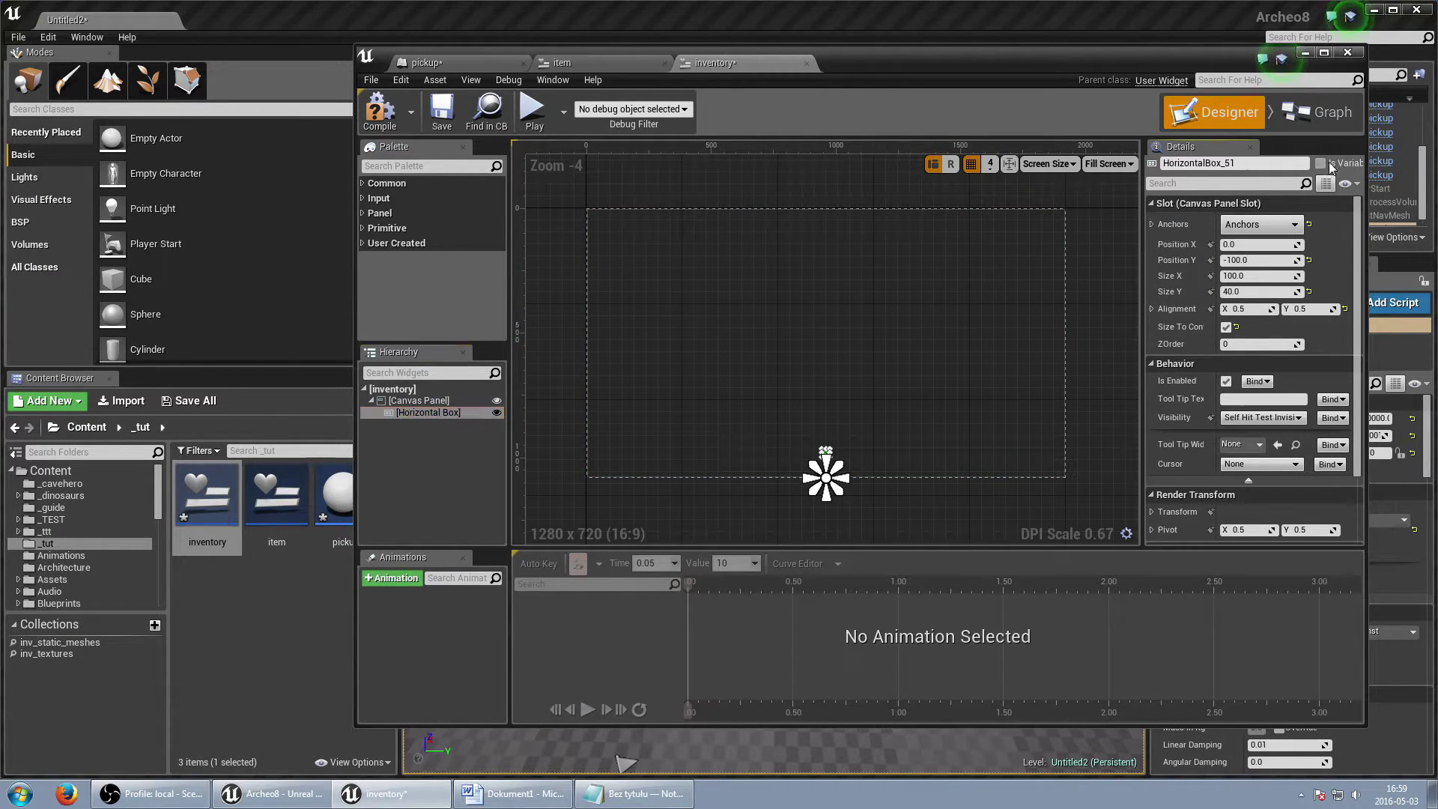
pyautogui.click(1320, 115)
# Add the created item widget to HorizontalBox_51 with an Add Child node after Create Widget.
pyautogui.moveTo(450, 328); pyautogui.dragTo(843, 292)
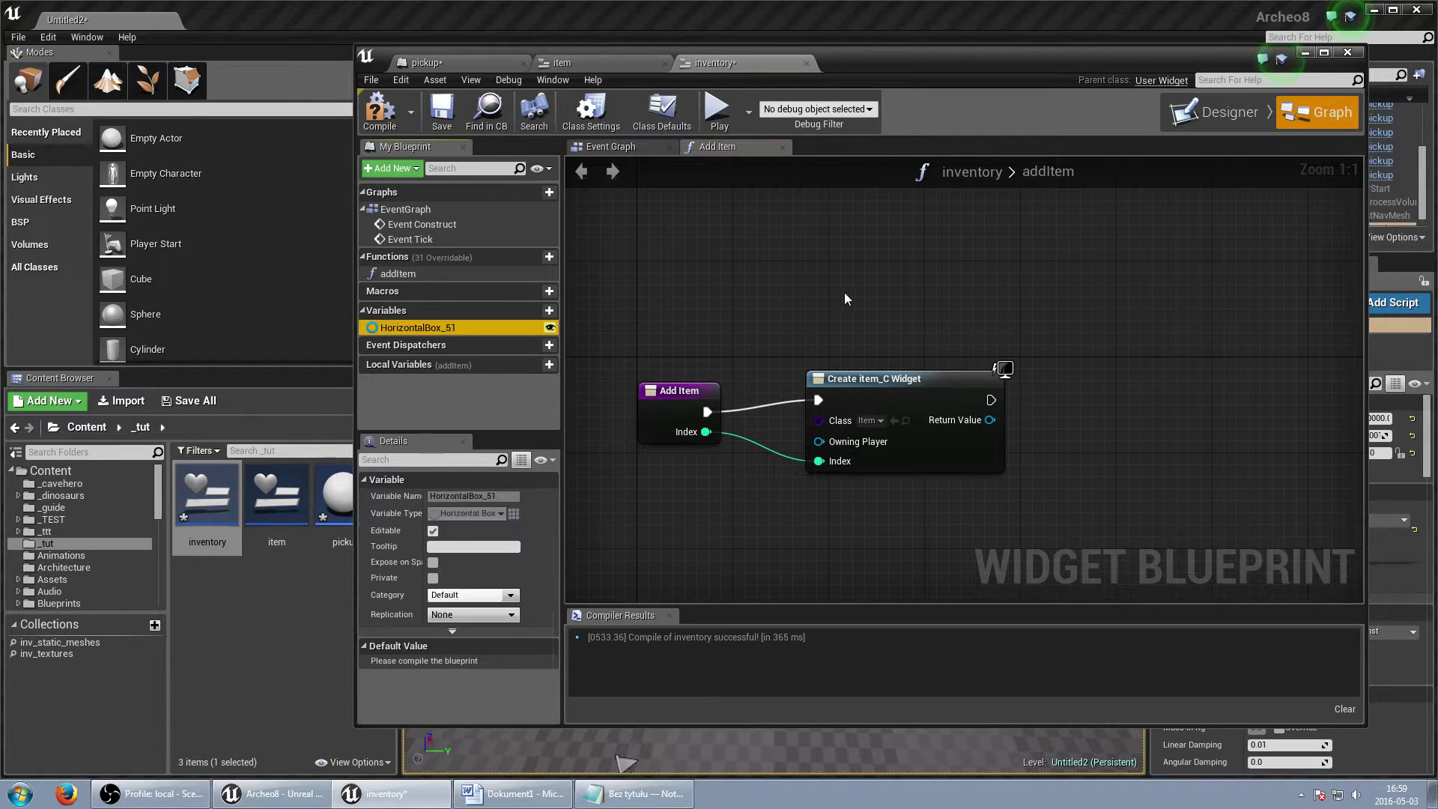
pyautogui.click(862, 312)
pyautogui.moveTo(936, 309); pyautogui.dragTo(1057, 353)
pyautogui.write('add')
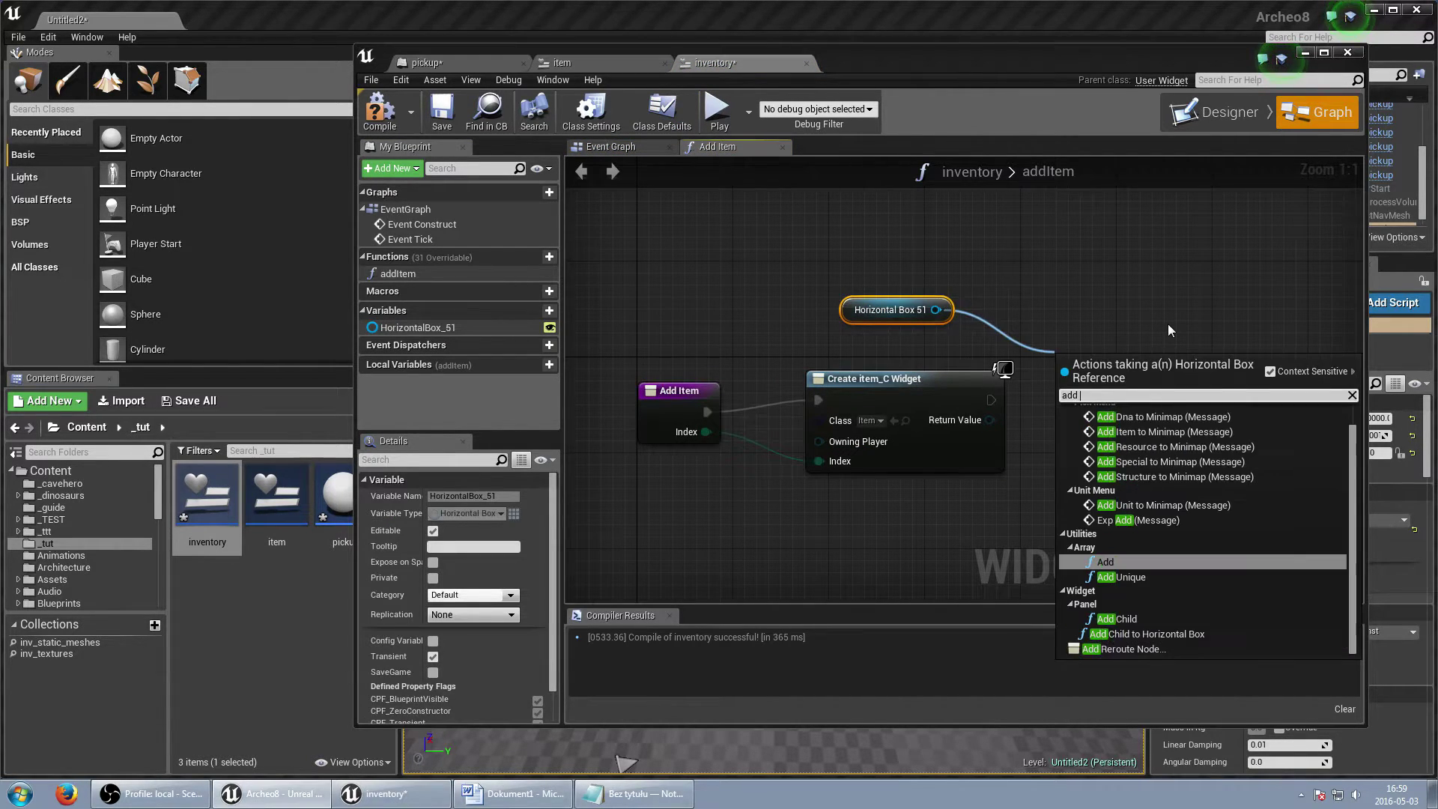
pyautogui.write(' chil')
pyautogui.press('Return')
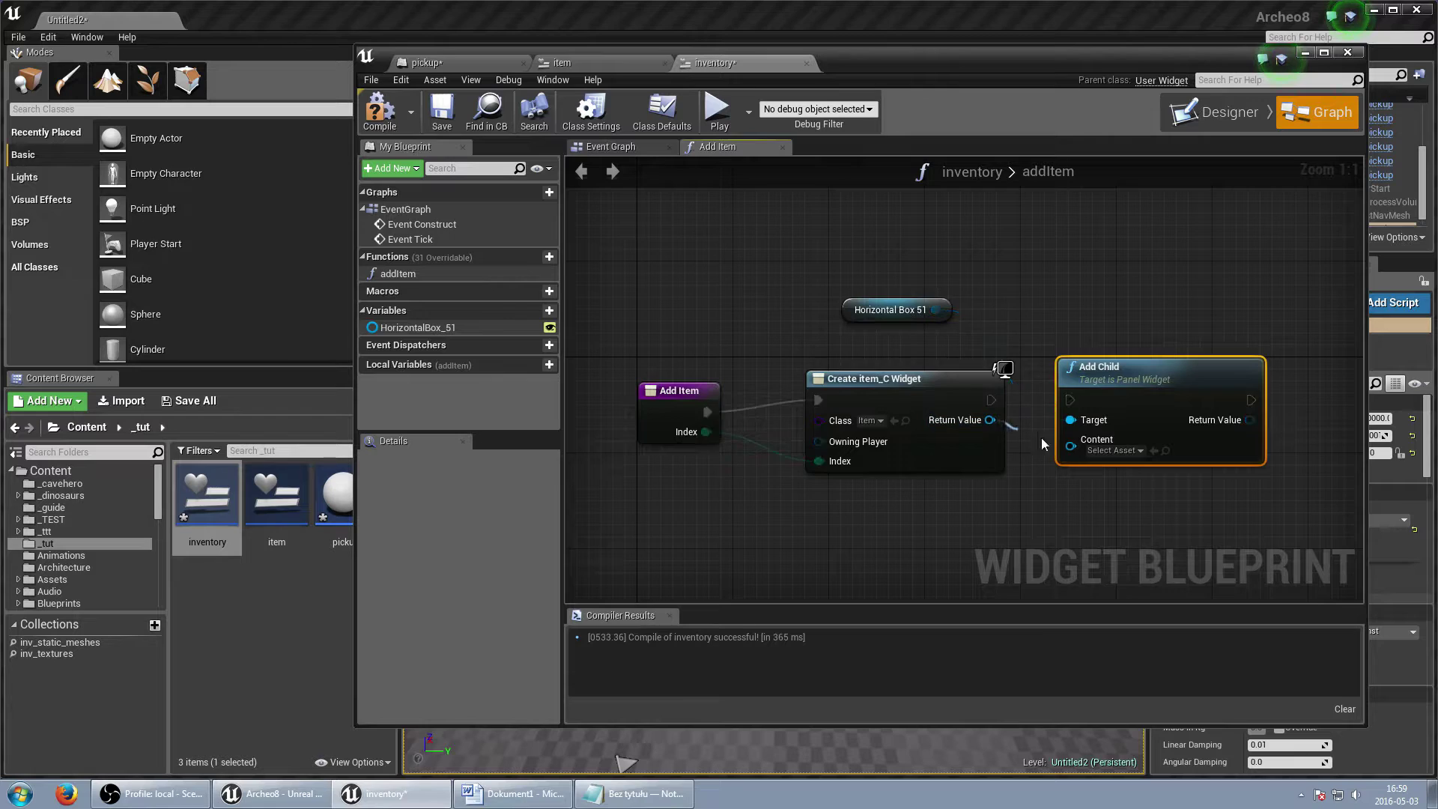
pyautogui.moveTo(991, 420); pyautogui.dragTo(1071, 439)
pyautogui.click(1033, 335)
pyautogui.moveTo(991, 400); pyautogui.dragTo(1070, 400)
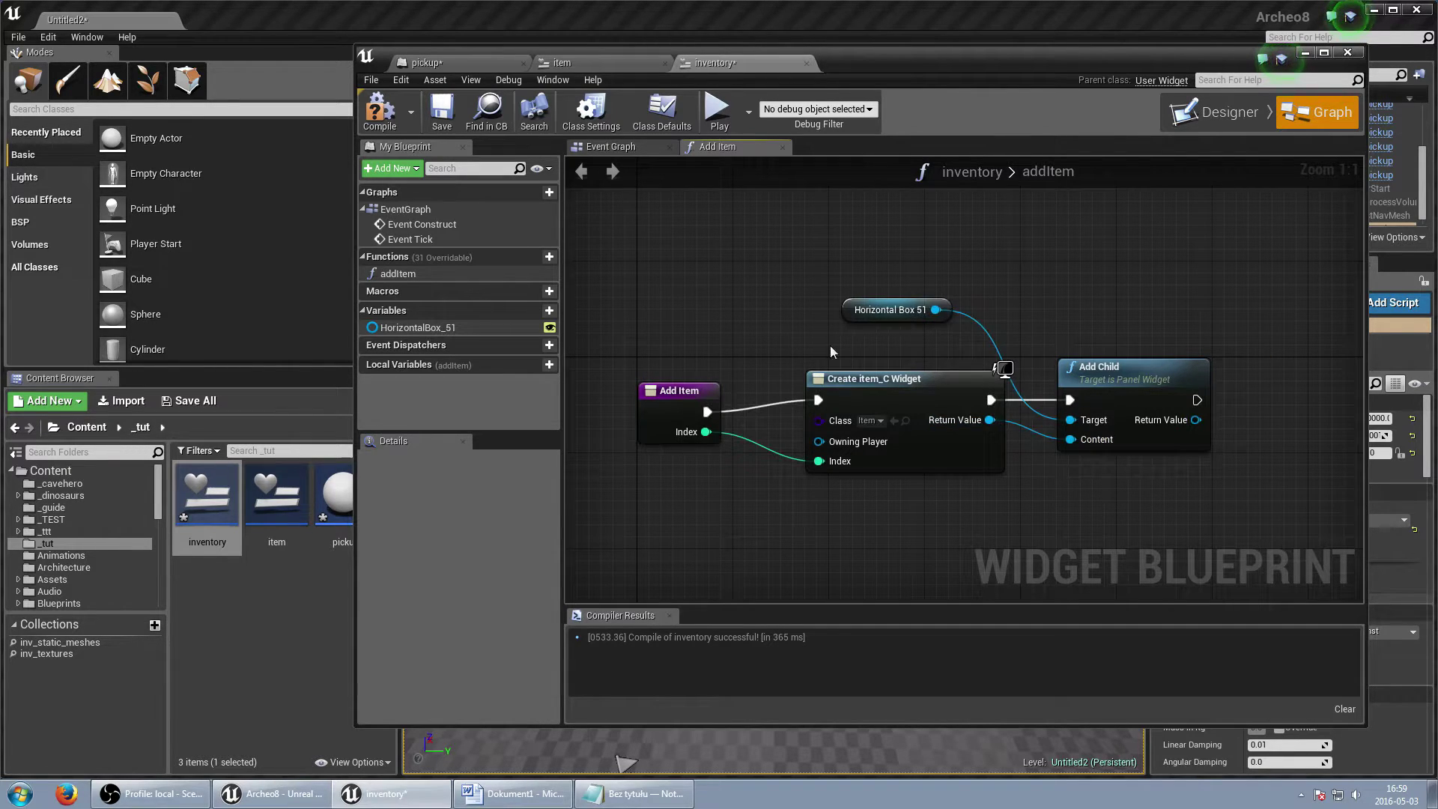
pyautogui.moveTo(905, 299); pyautogui.dragTo(913, 394, button='right')
pyautogui.moveTo(692, 506)
pyautogui.mouseDown()
pyautogui.moveTo(679, 483)
pyautogui.moveTo(646, 512)
pyautogui.mouseUp()
pyautogui.click(637, 390)
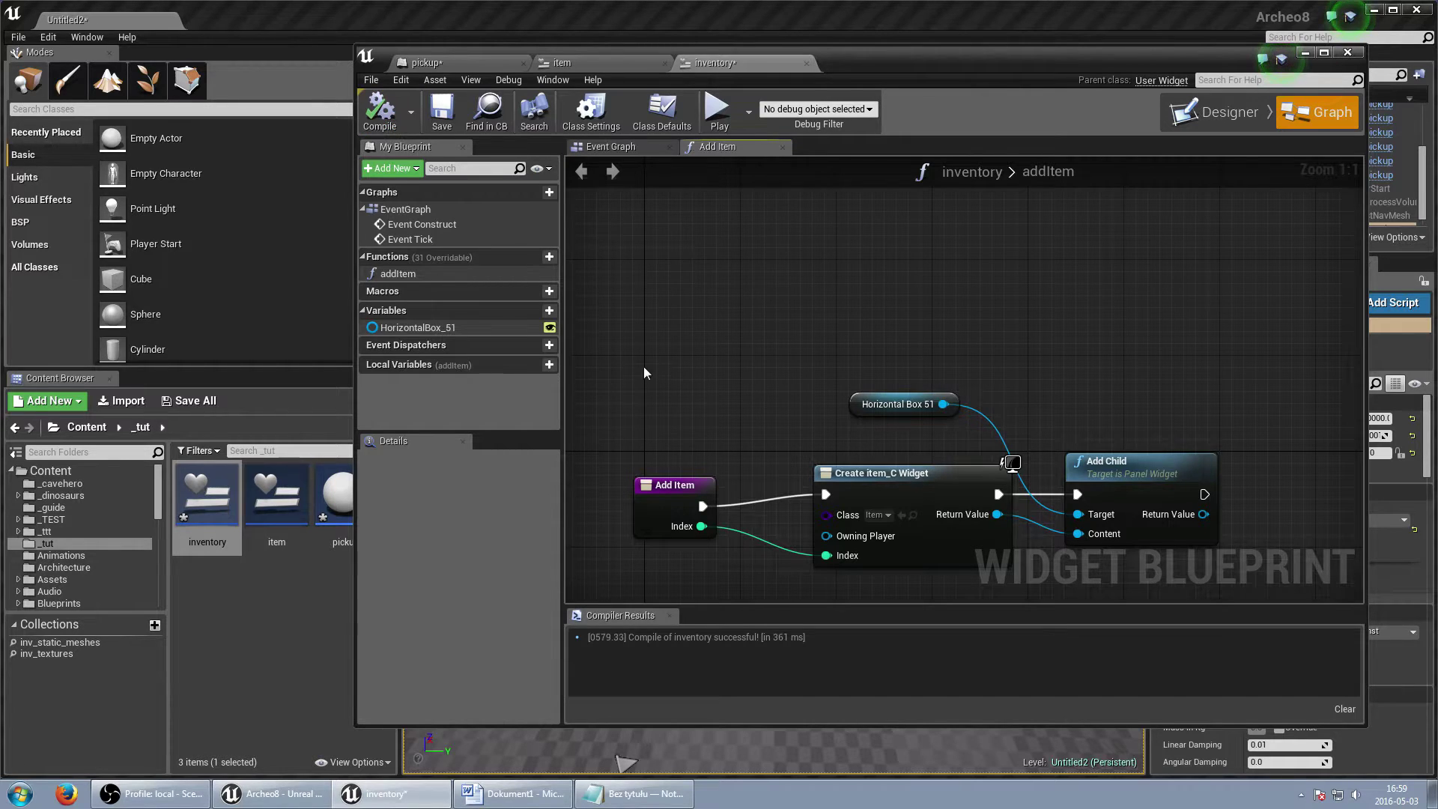
# Call addItem with Index 0 and 1 on Event Construct, then compile and save.
pyautogui.doubleClick(410, 223)
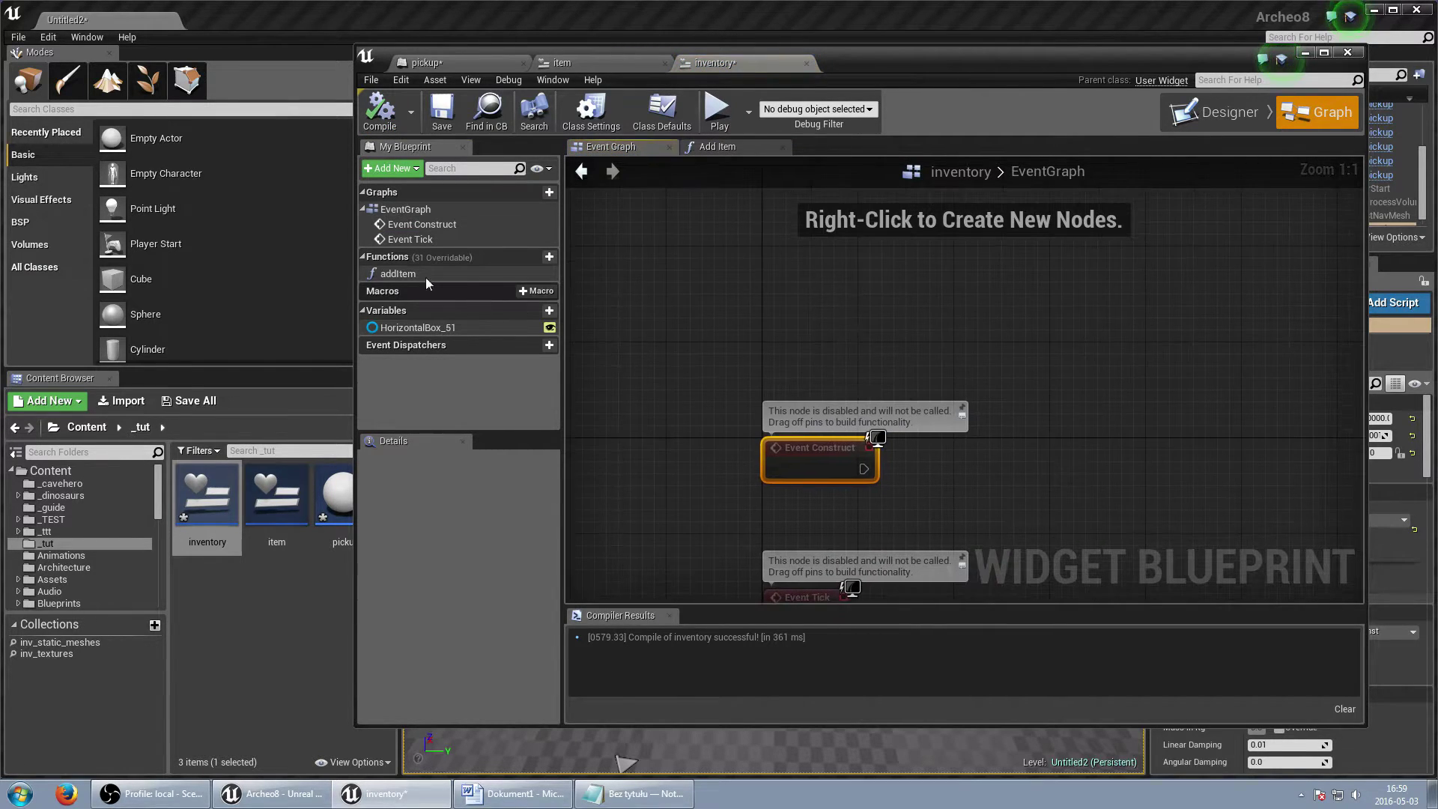
pyautogui.moveTo(404, 274); pyautogui.dragTo(908, 358)
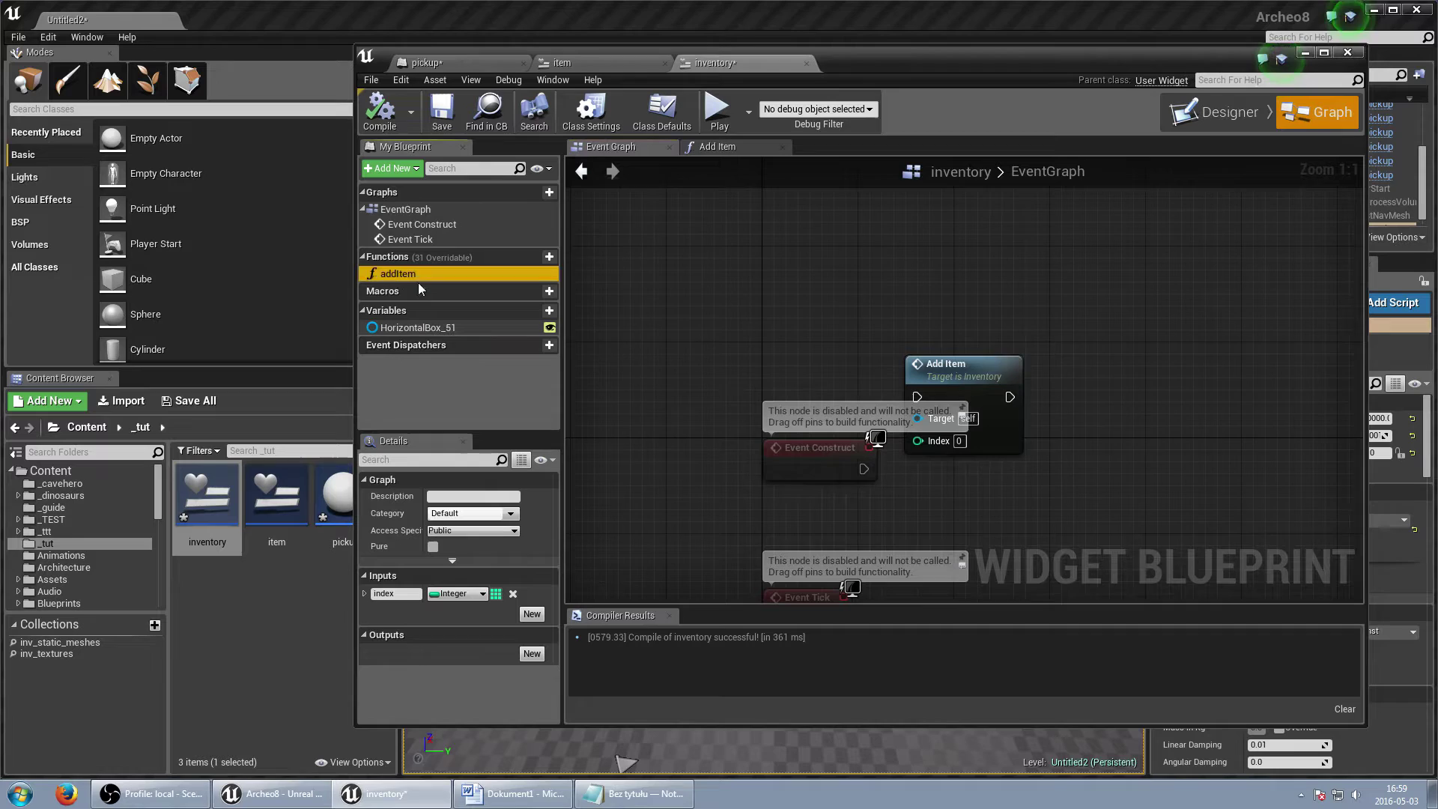
pyautogui.moveTo(404, 273)
pyautogui.mouseDown()
pyautogui.moveTo(1052, 358)
pyautogui.moveTo(1064, 399)
pyautogui.mouseUp()
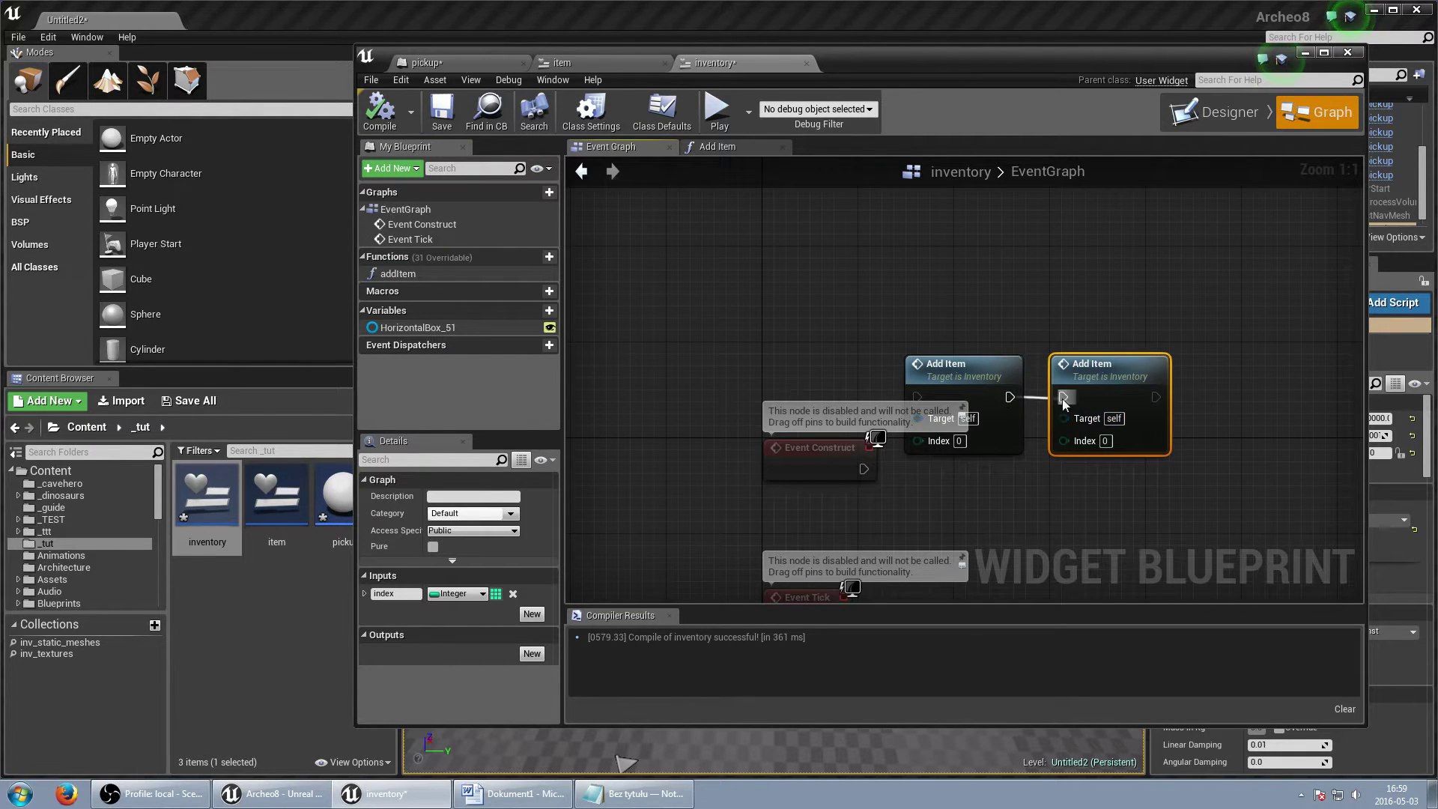
pyautogui.click(1105, 440)
pyautogui.write('1')
pyautogui.moveTo(865, 468); pyautogui.dragTo(917, 397)
pyautogui.moveTo(820, 448); pyautogui.dragTo(809, 375)
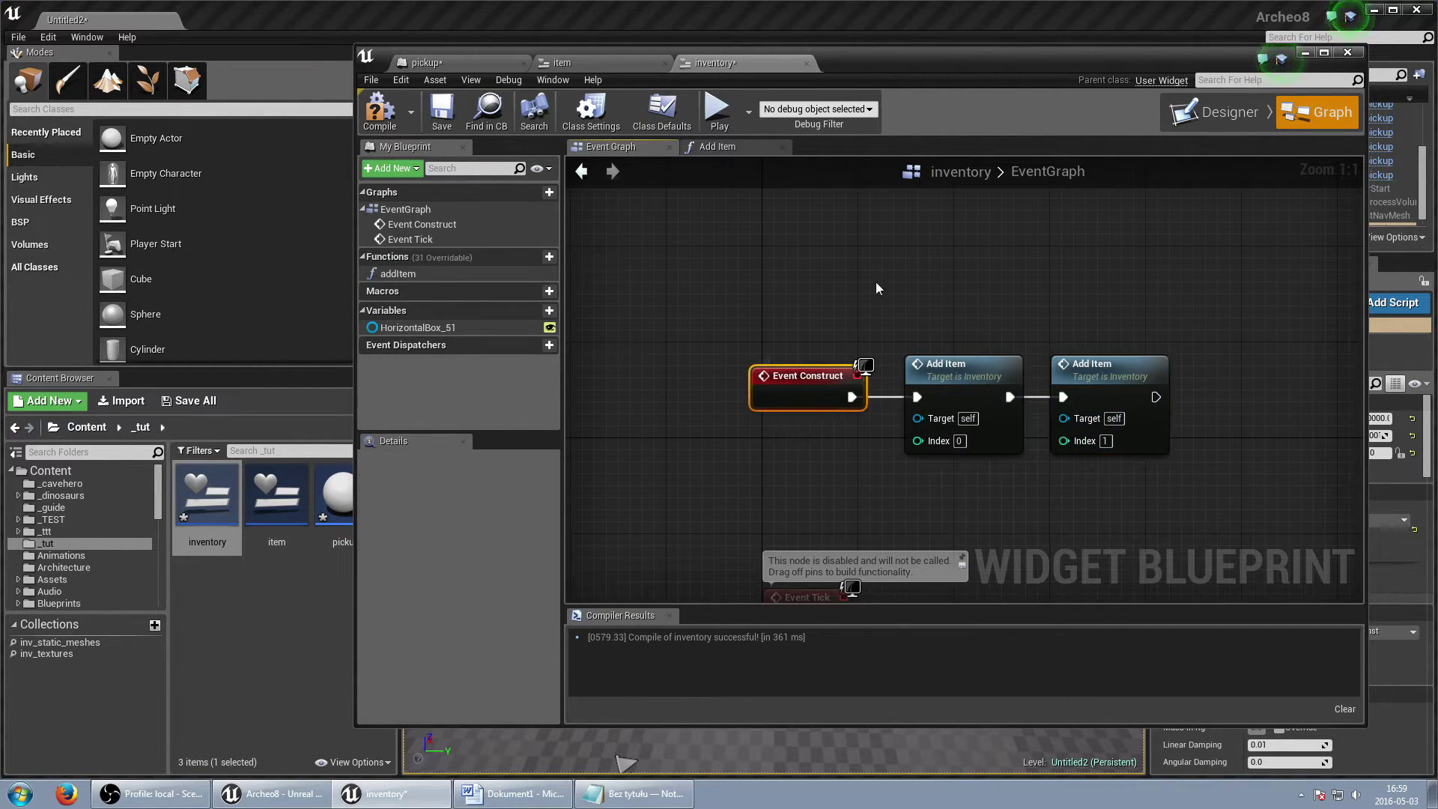
pyautogui.click(379, 109)
pyautogui.click(444, 112)
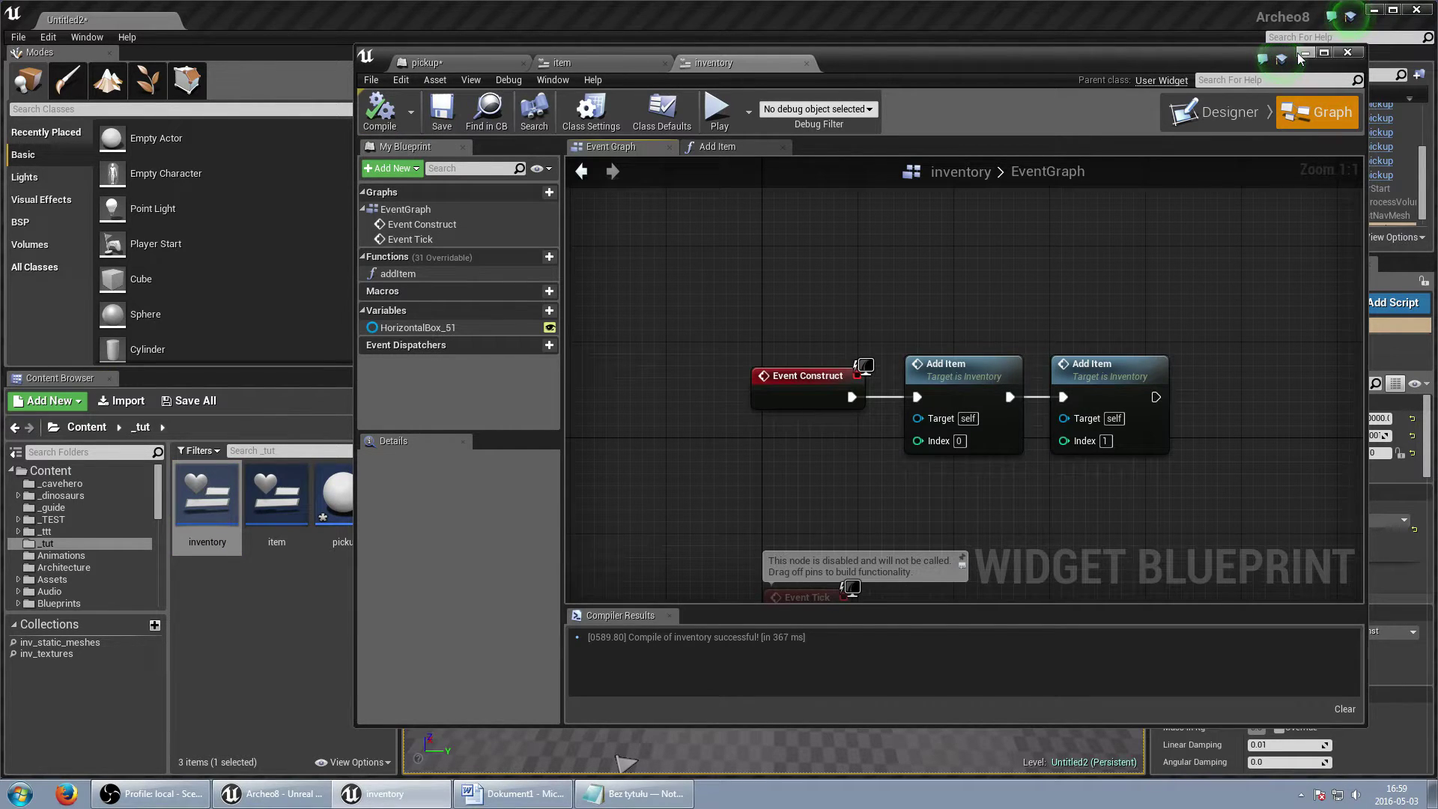
# Open the Level Blueprint and set its Create Widget class to inventory.
pyautogui.click(1305, 53)
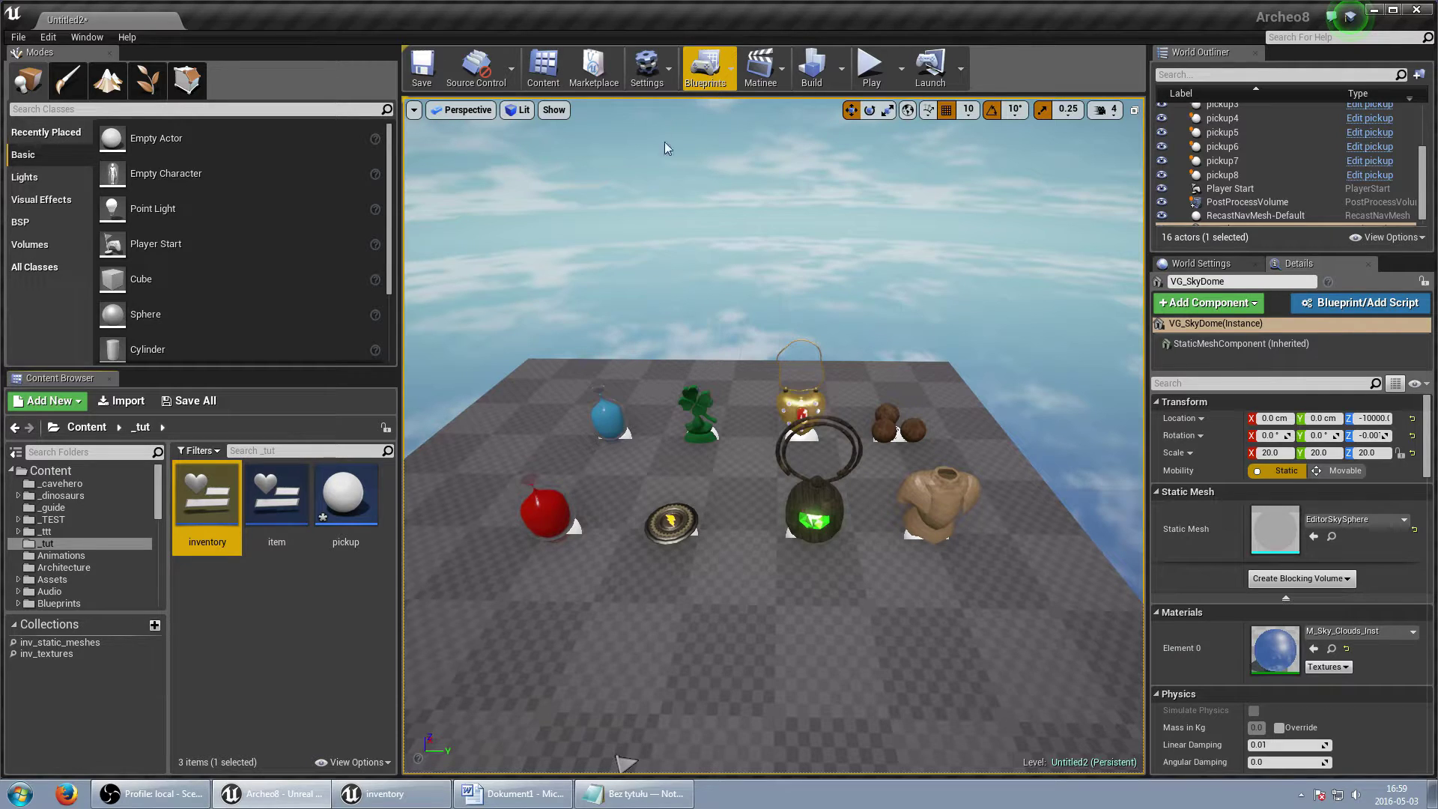
pyautogui.click(705, 72)
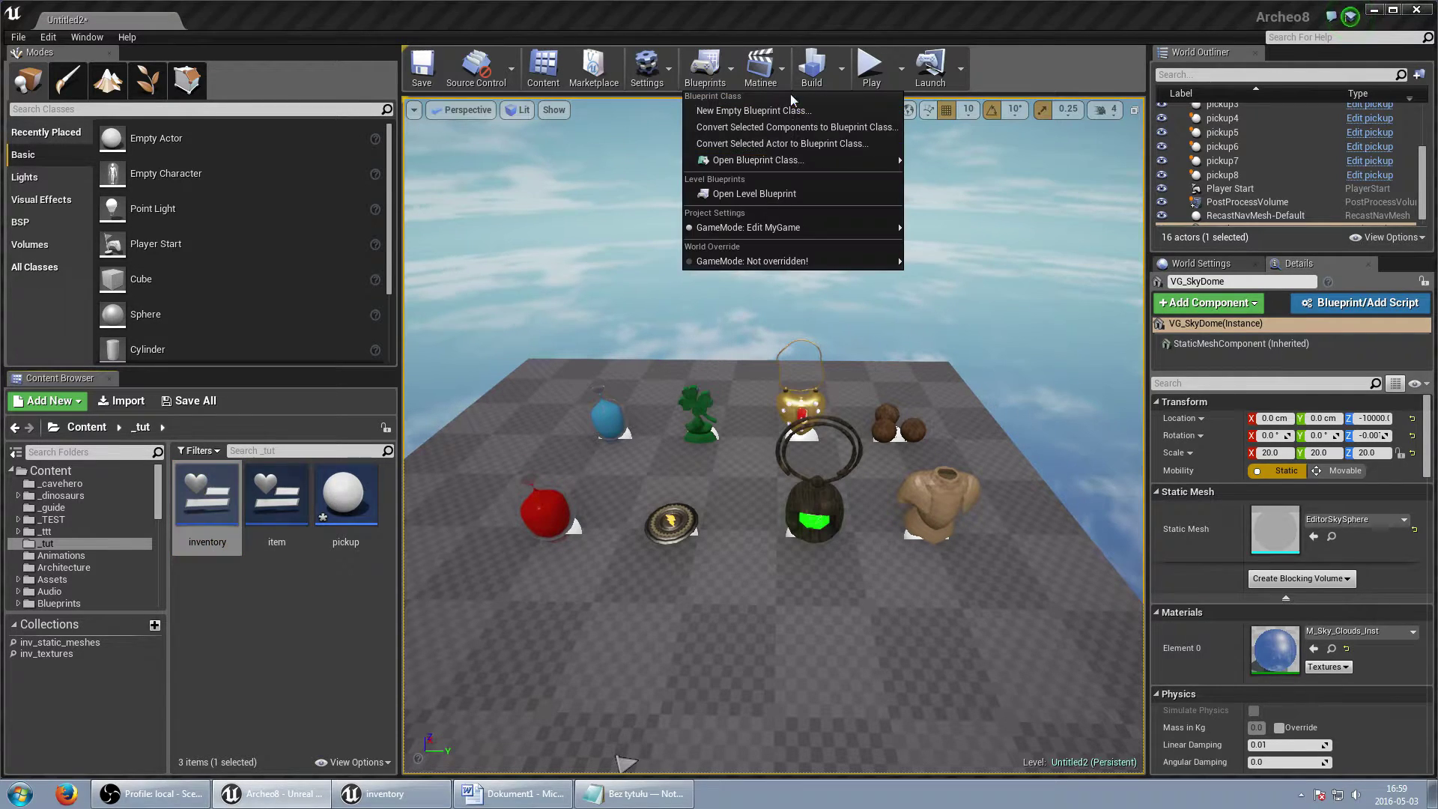
pyautogui.click(760, 195)
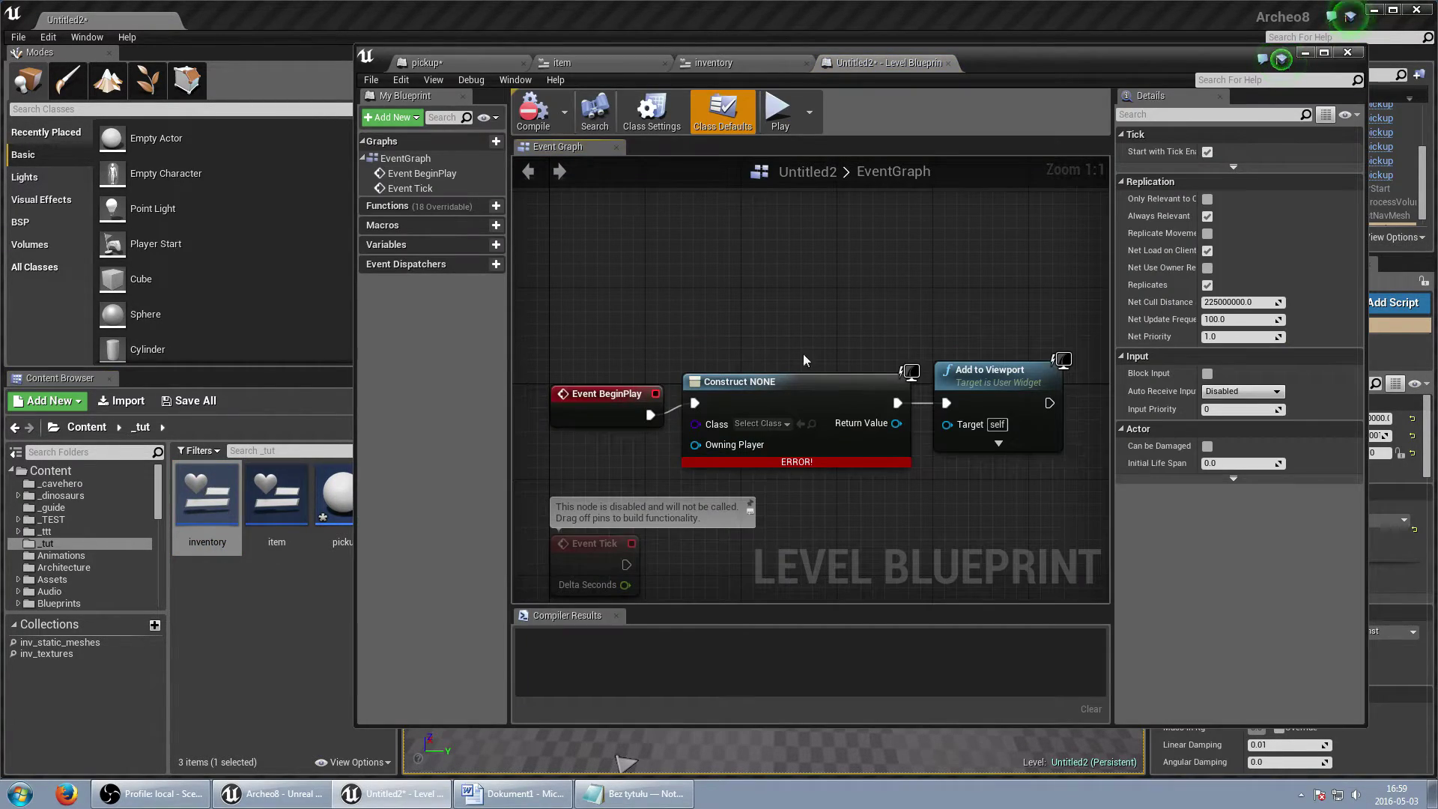
pyautogui.click(760, 424)
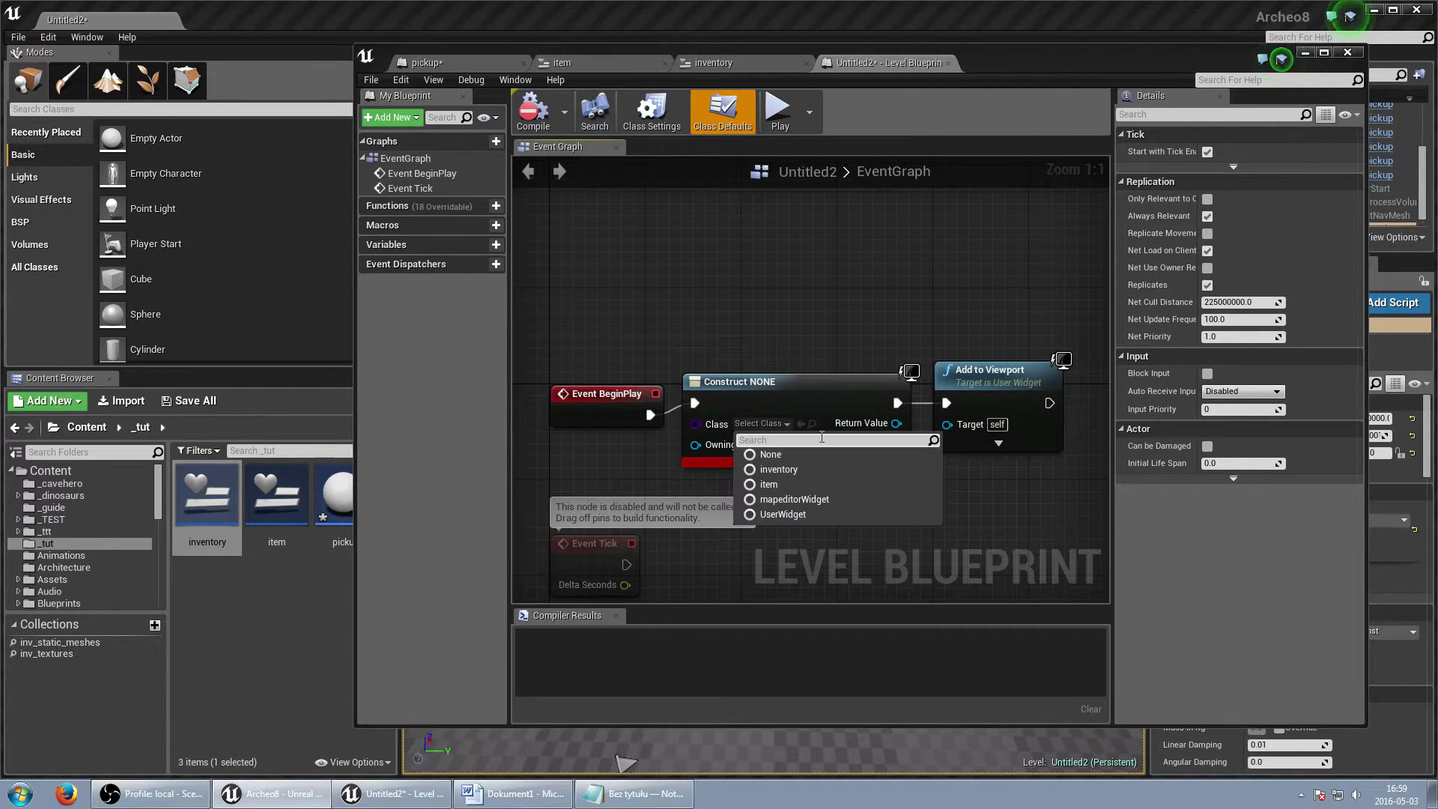
pyautogui.click(800, 468)
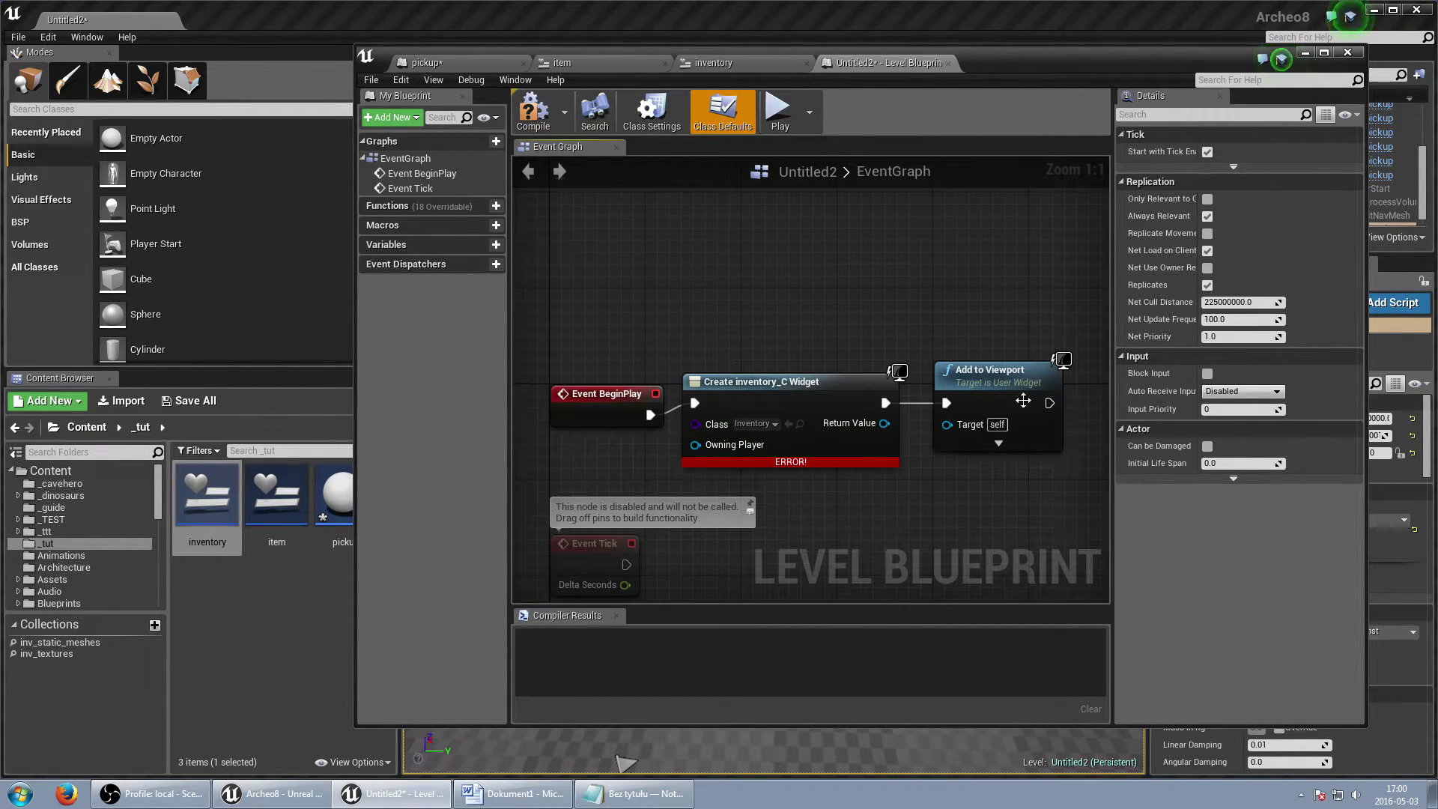
pyautogui.moveTo(978, 361); pyautogui.dragTo(970, 361, button='right')
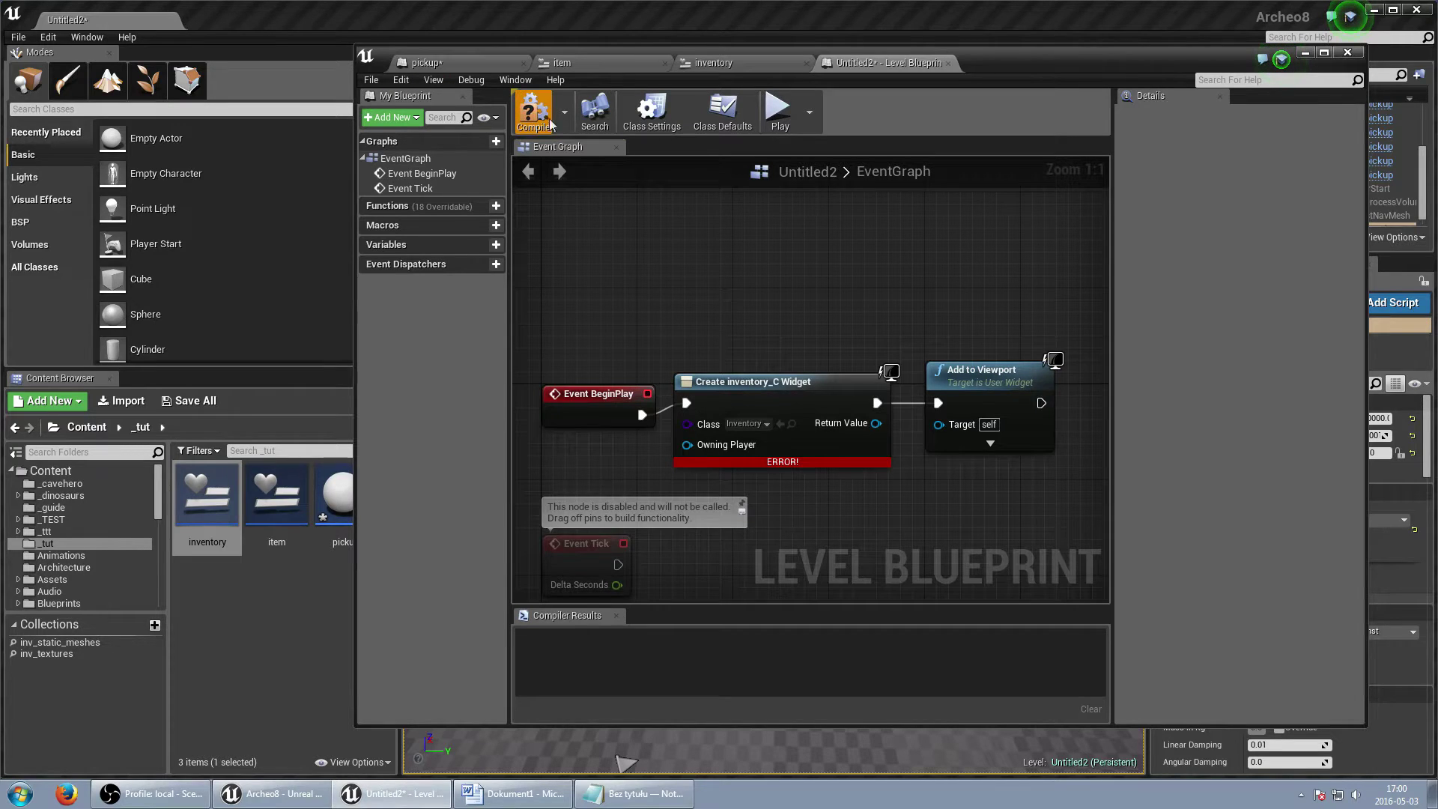
# Wire the inventory widget into Add to Viewport, recompile, and play-test the two slots.
pyautogui.click(1307, 53)
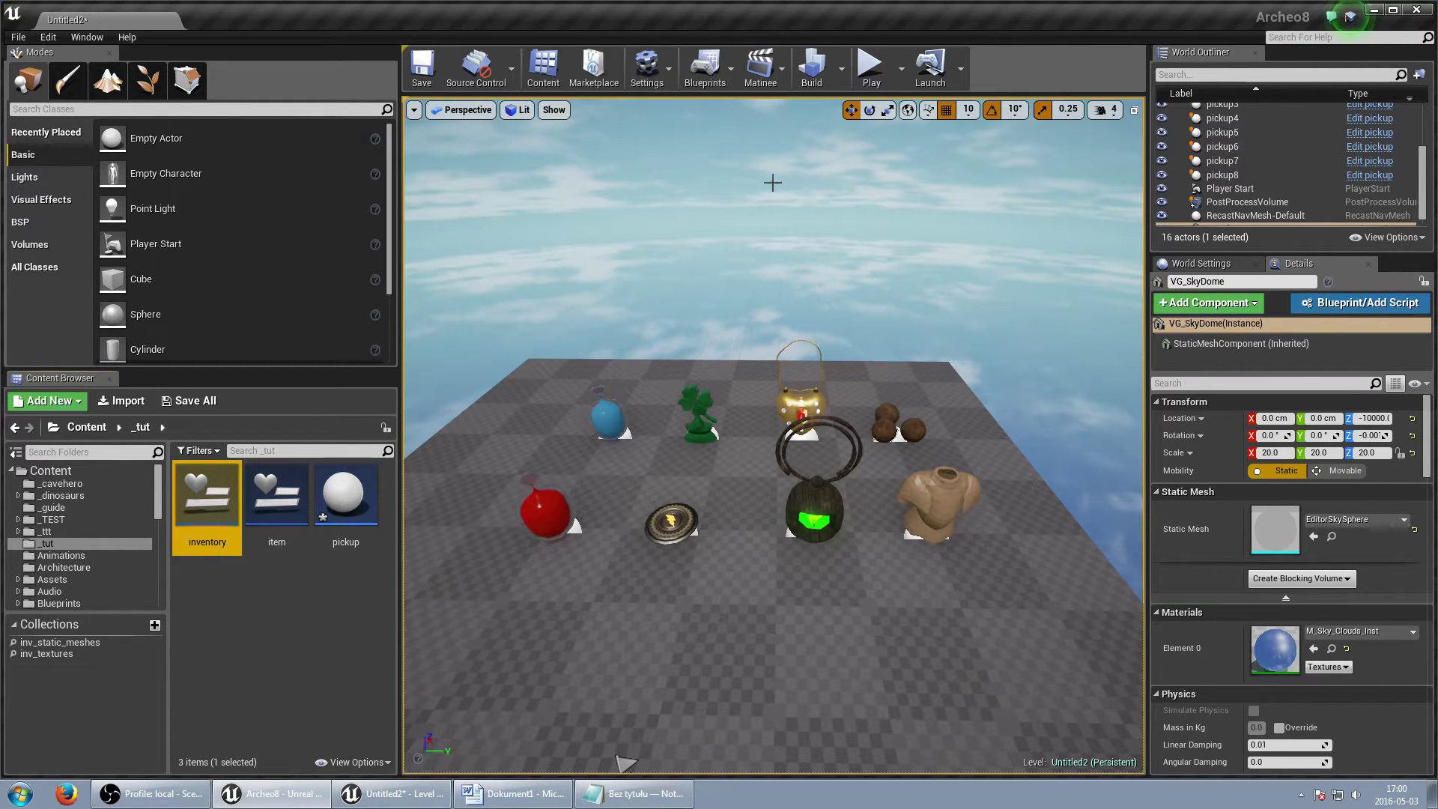
pyautogui.click(397, 793)
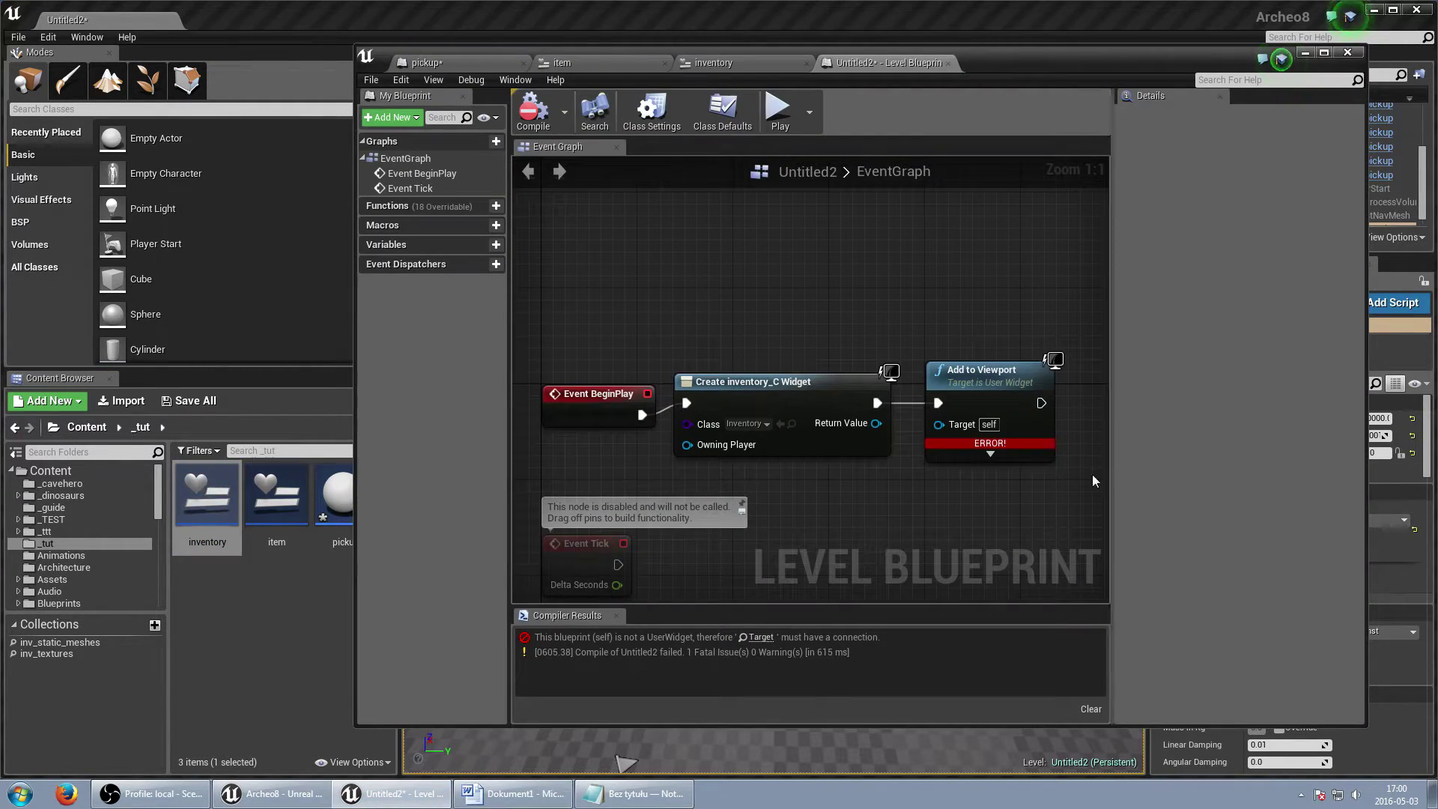
pyautogui.moveTo(876, 423); pyautogui.dragTo(939, 425)
pyautogui.click(532, 110)
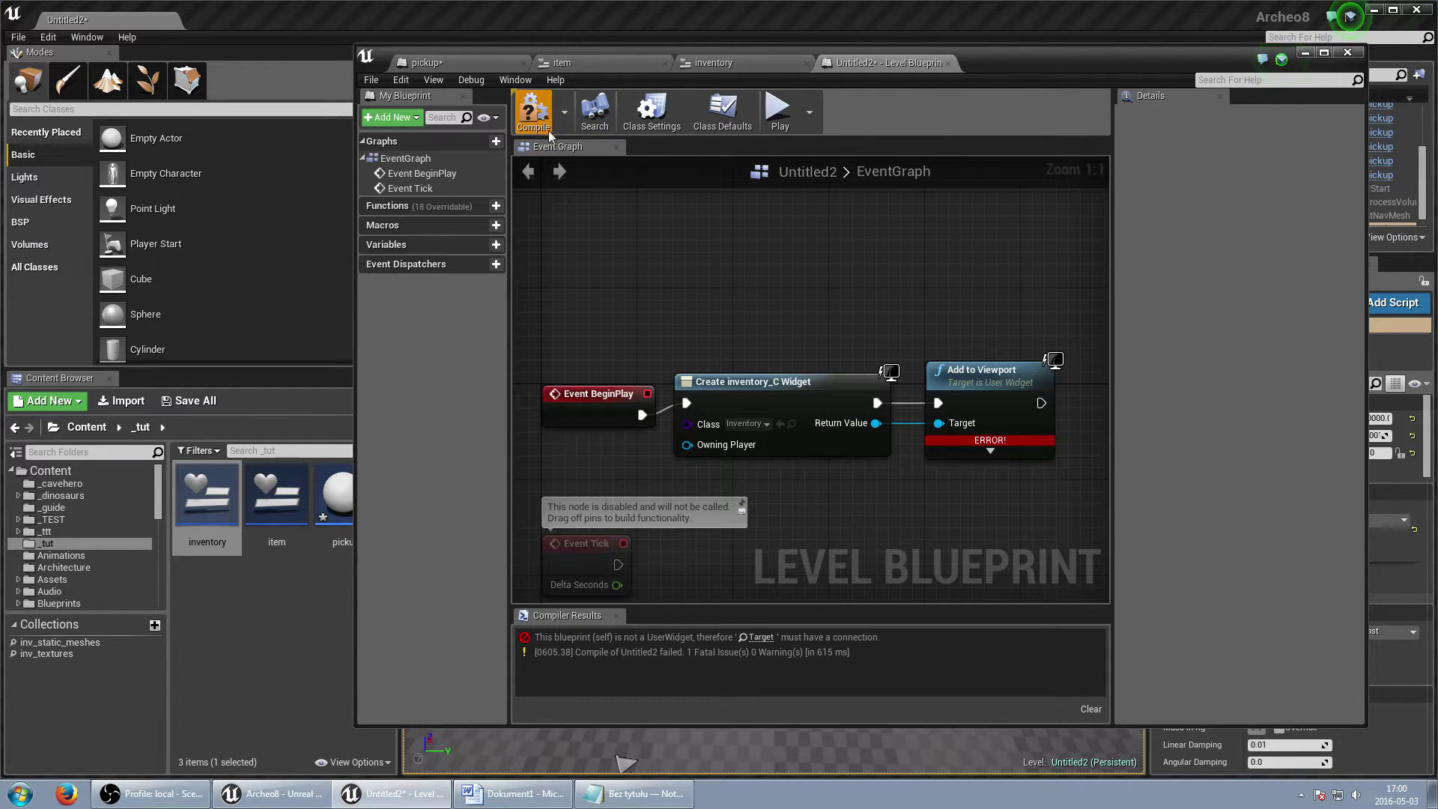
pyautogui.click(1308, 54)
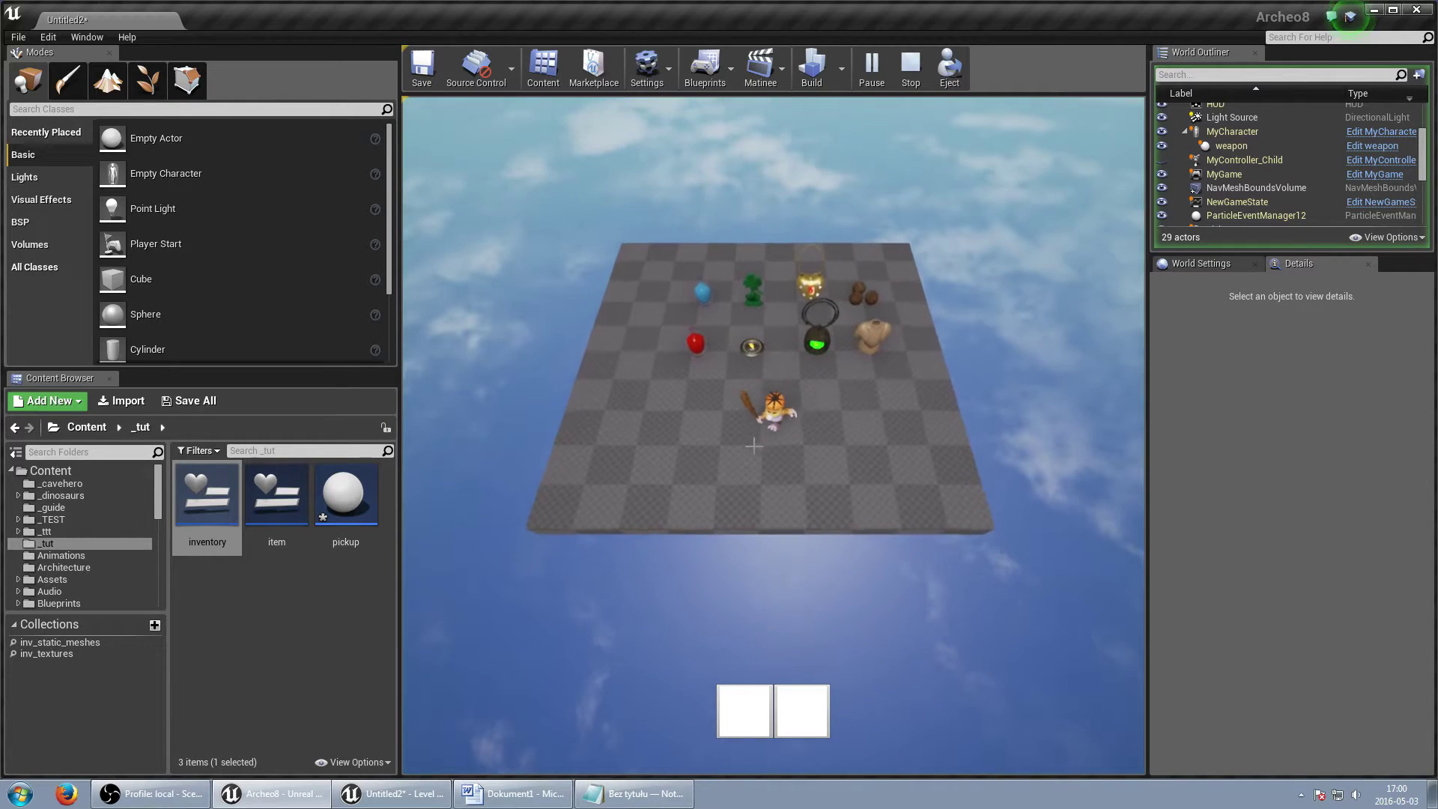
pyautogui.press('Escape')
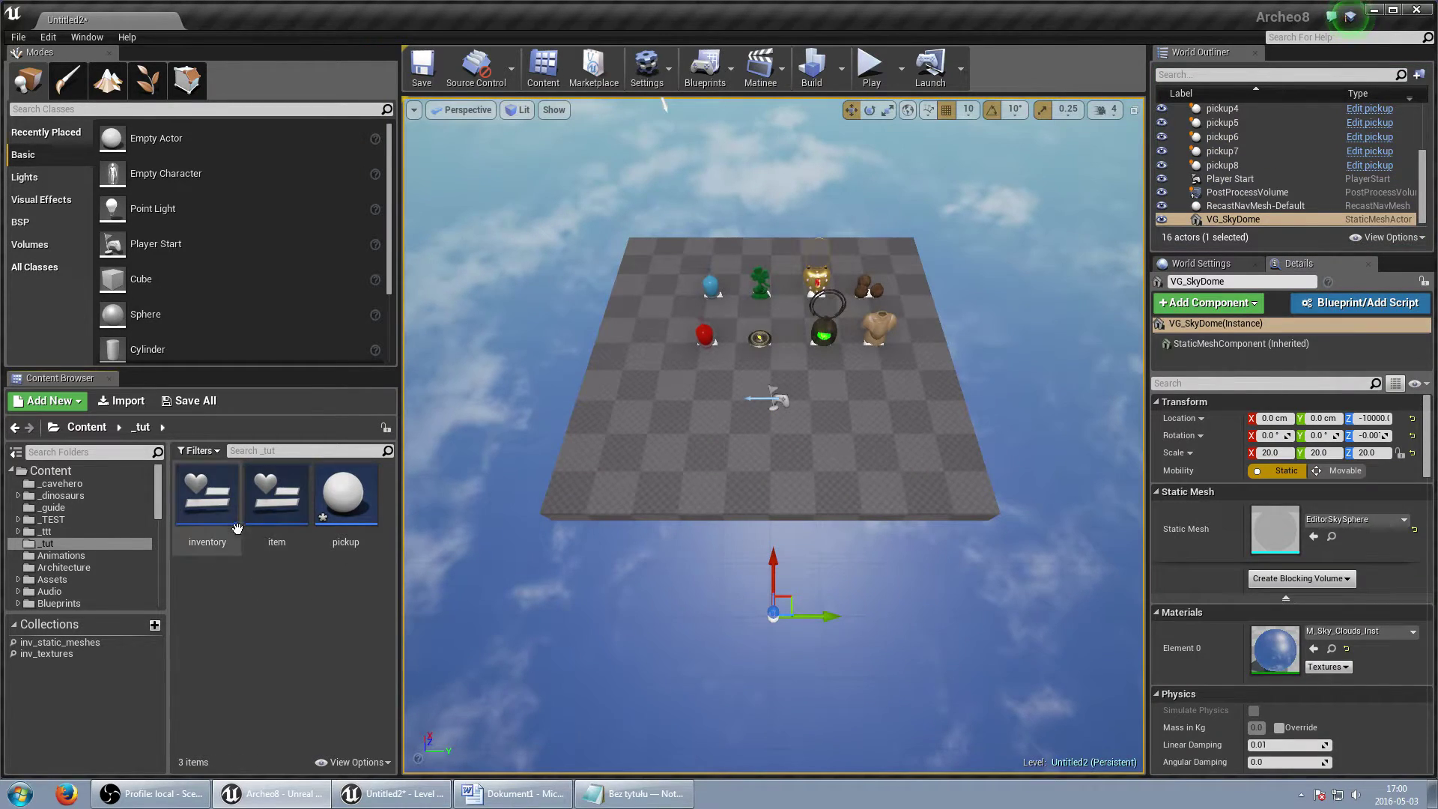
# Connect the fetched texture to Set Brush from Texture's Texture input and compile the item widget.
pyautogui.click(264, 508)
pyautogui.doubleClick(264, 508)
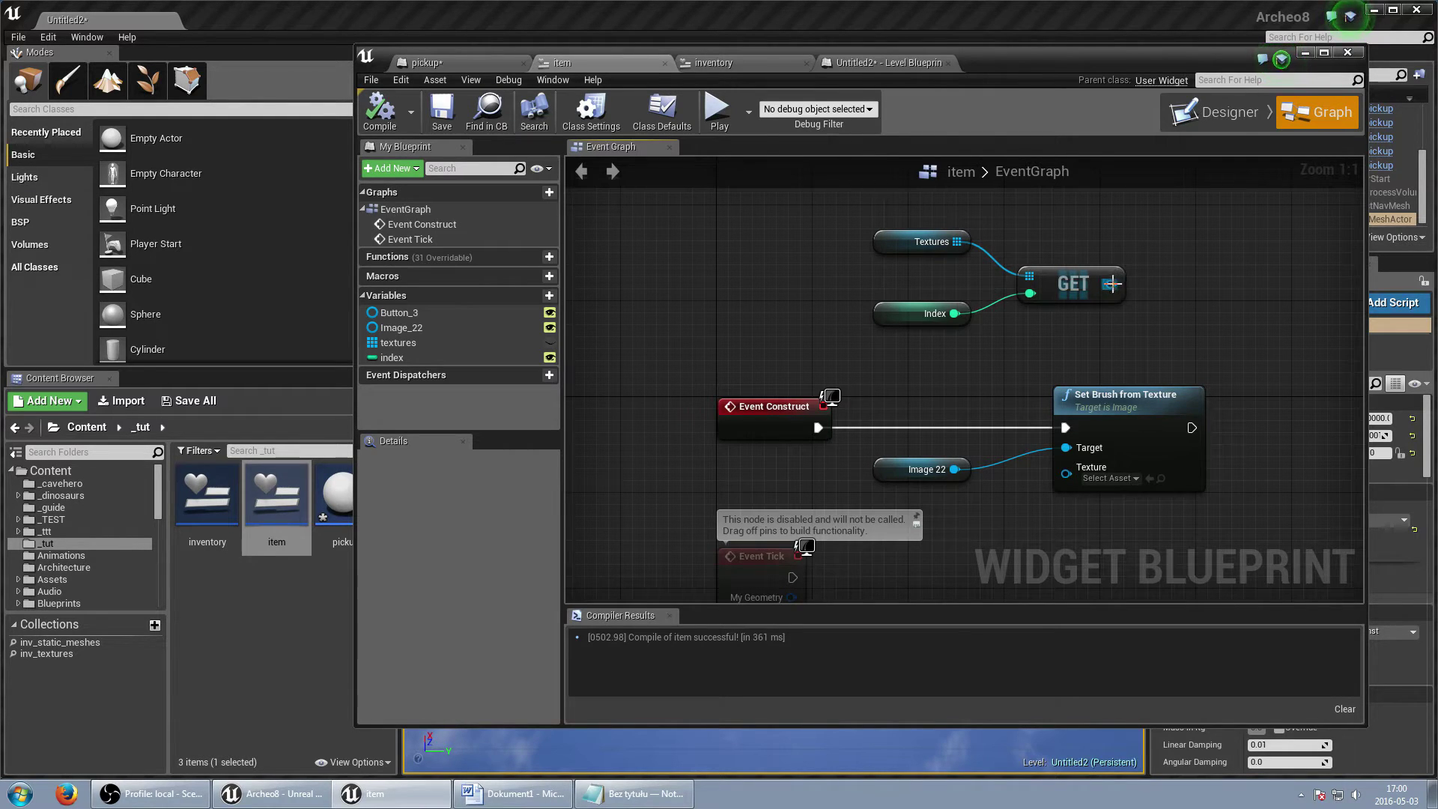
pyautogui.moveTo(1113, 283); pyautogui.dragTo(1103, 487)
pyautogui.press('Escape')
pyautogui.moveTo(1113, 284); pyautogui.dragTo(1094, 467)
pyautogui.click(380, 108)
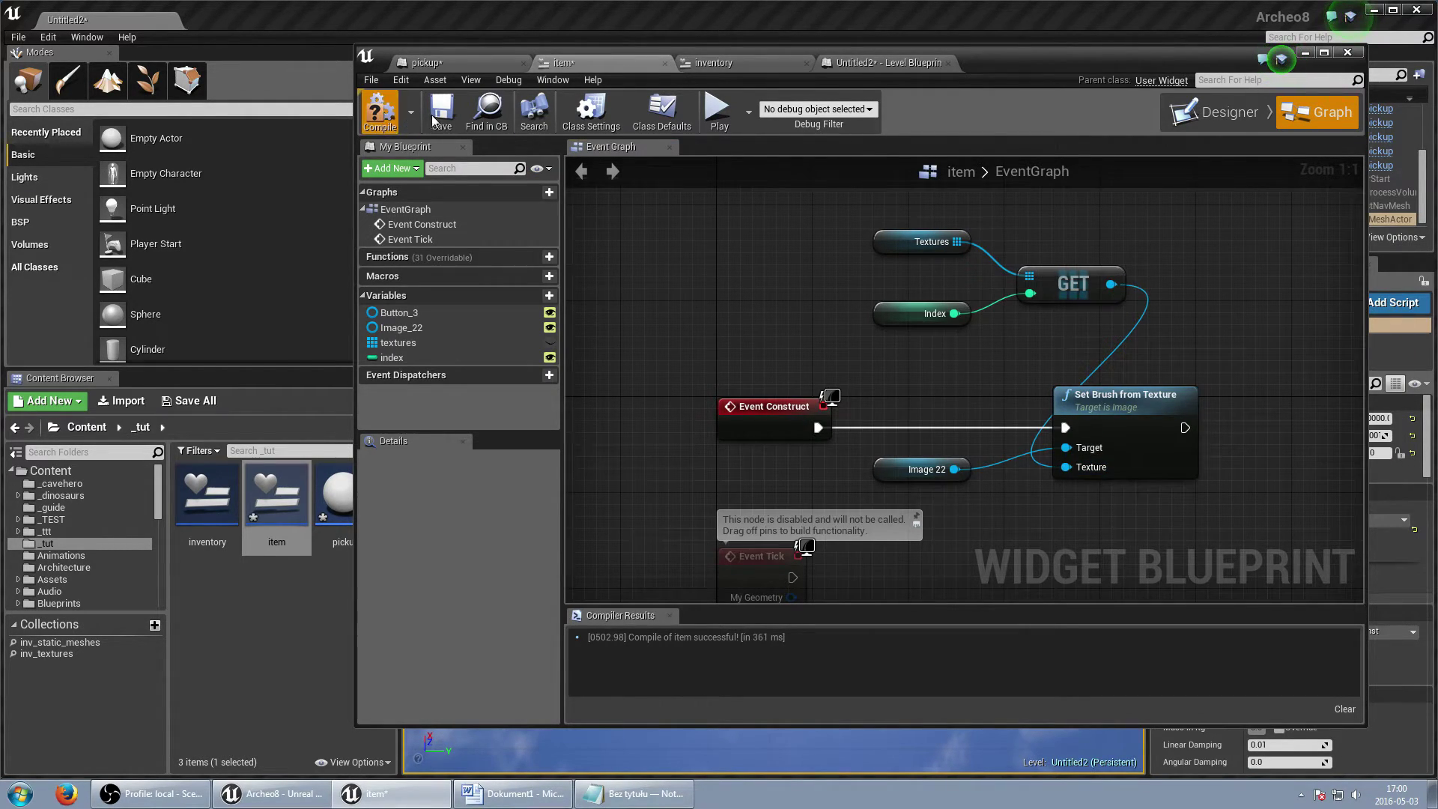
# Play-test the level to see the shirt and amulet icons, then stop.
pyautogui.click(1306, 53)
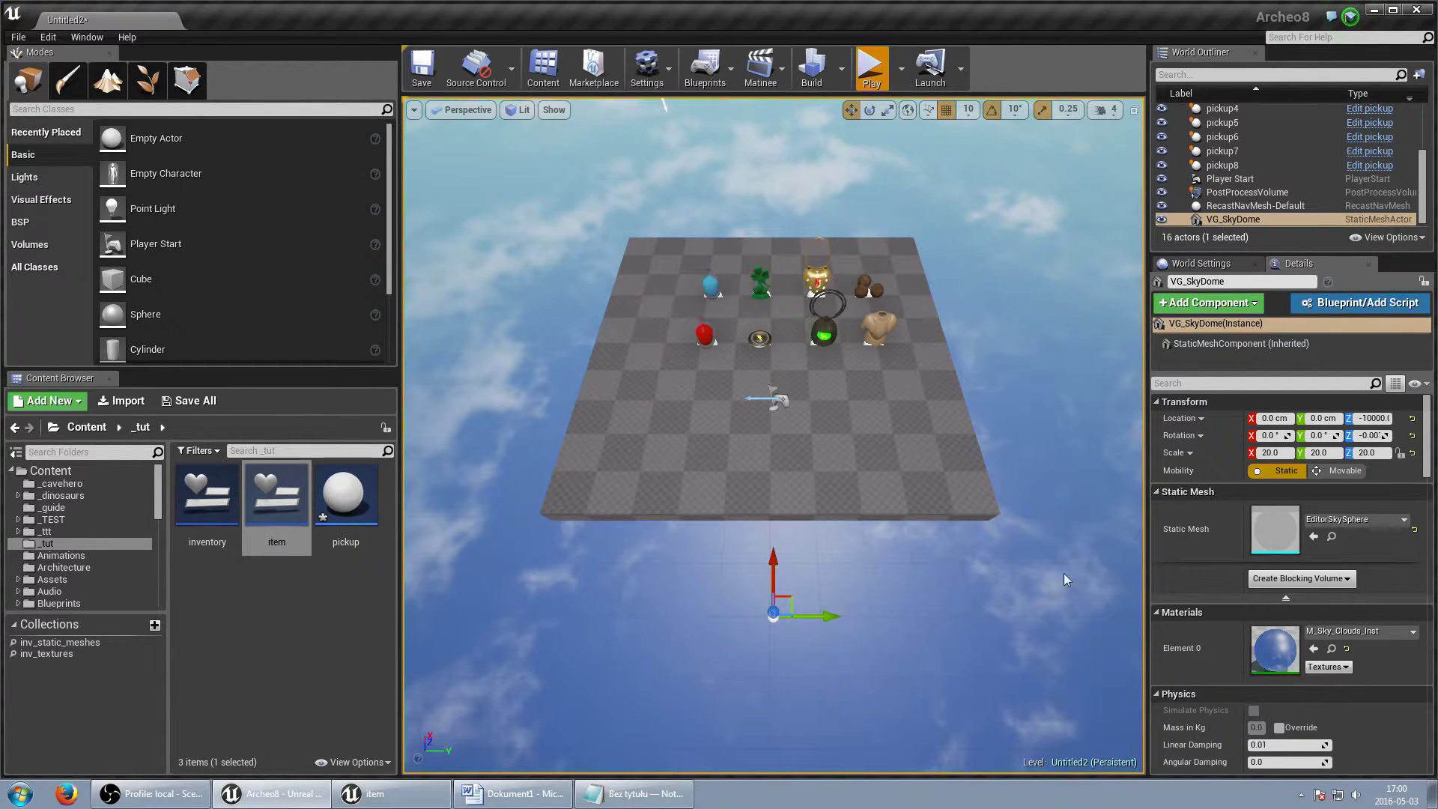
pyautogui.hotkey('alt', 'p')
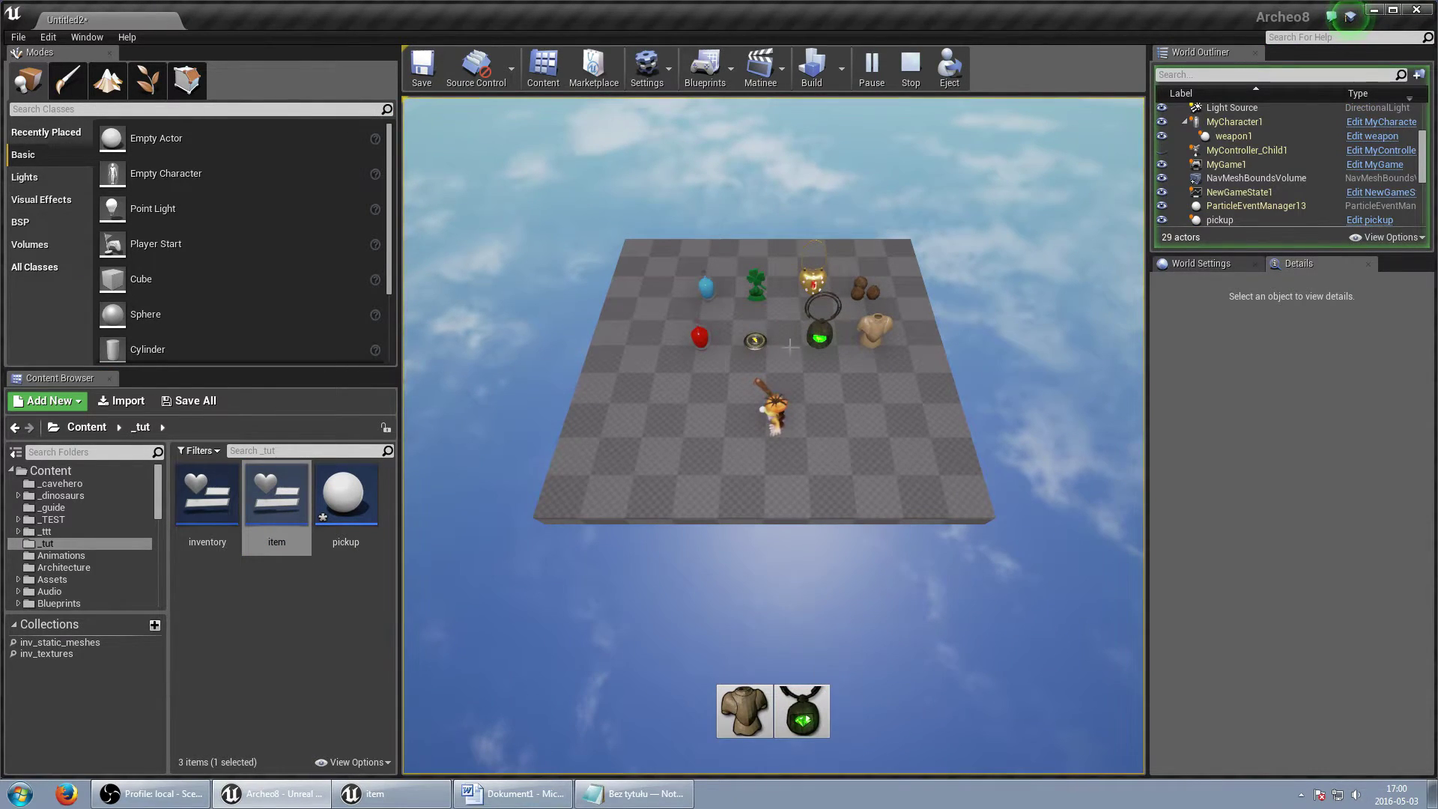
pyautogui.click(920, 70)
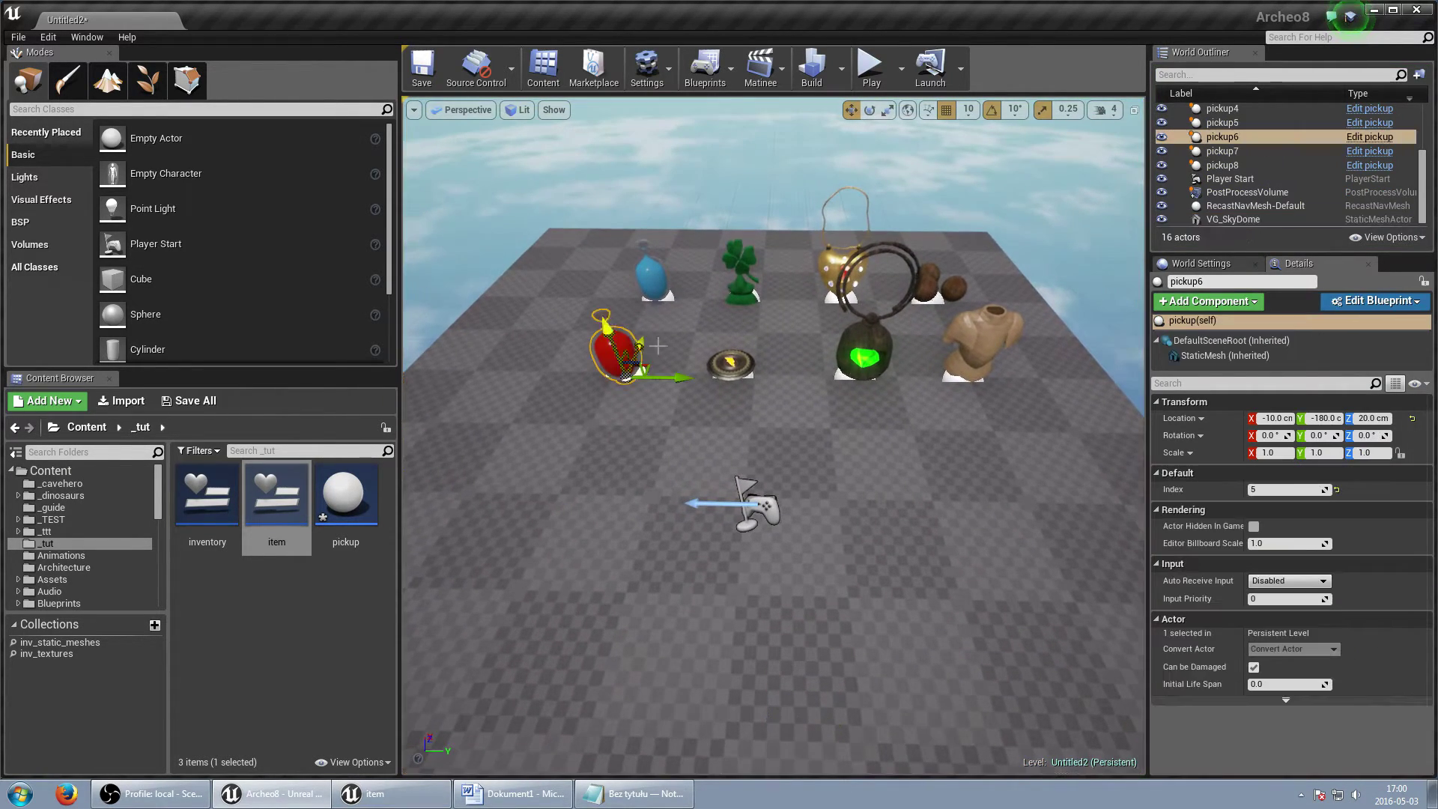
# In the pickup Blueprint, add a StaticMesh OnClicked event and a Get All Widgets Of Class node.
pyautogui.click(1363, 137)
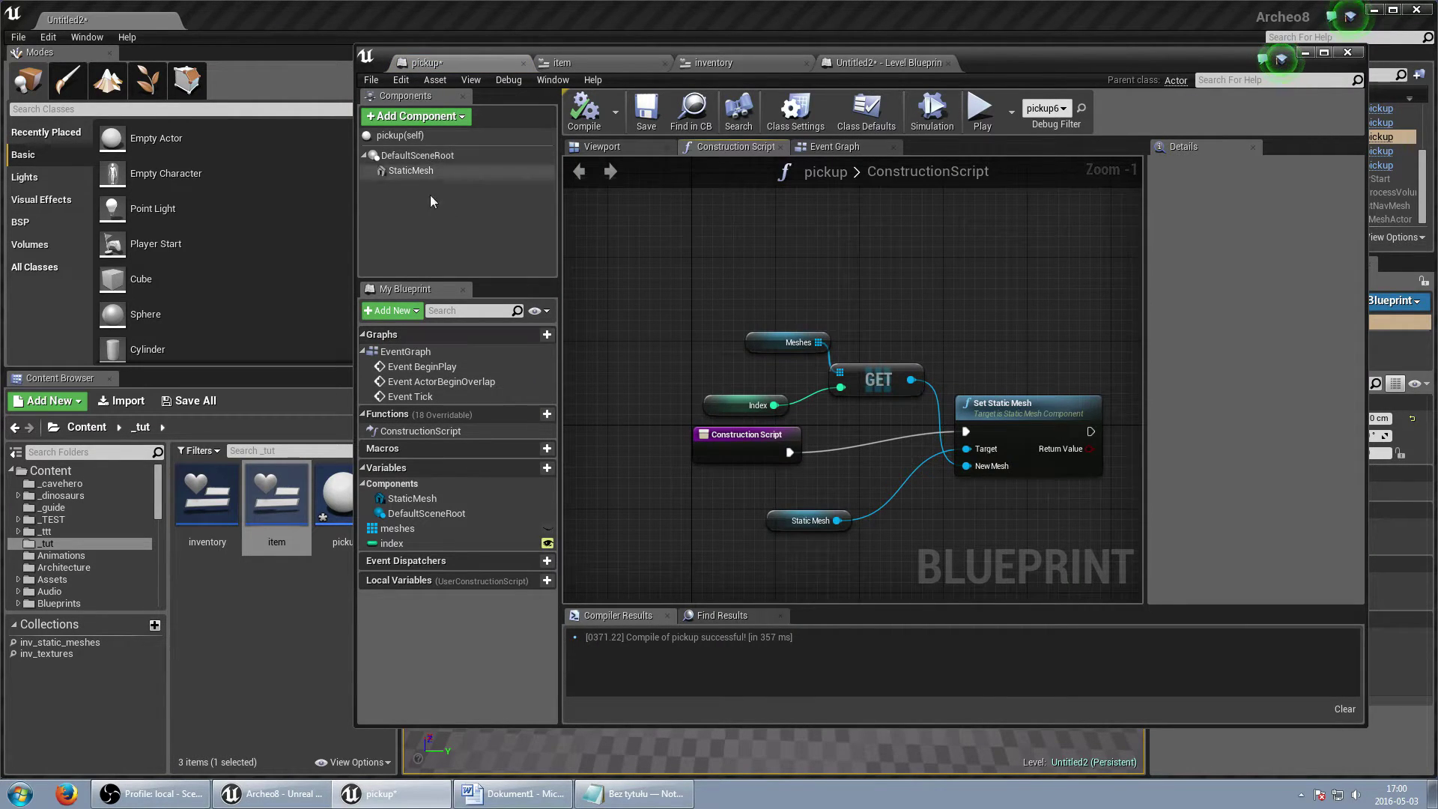
pyautogui.rightClick(425, 171)
pyautogui.moveTo(458, 175)
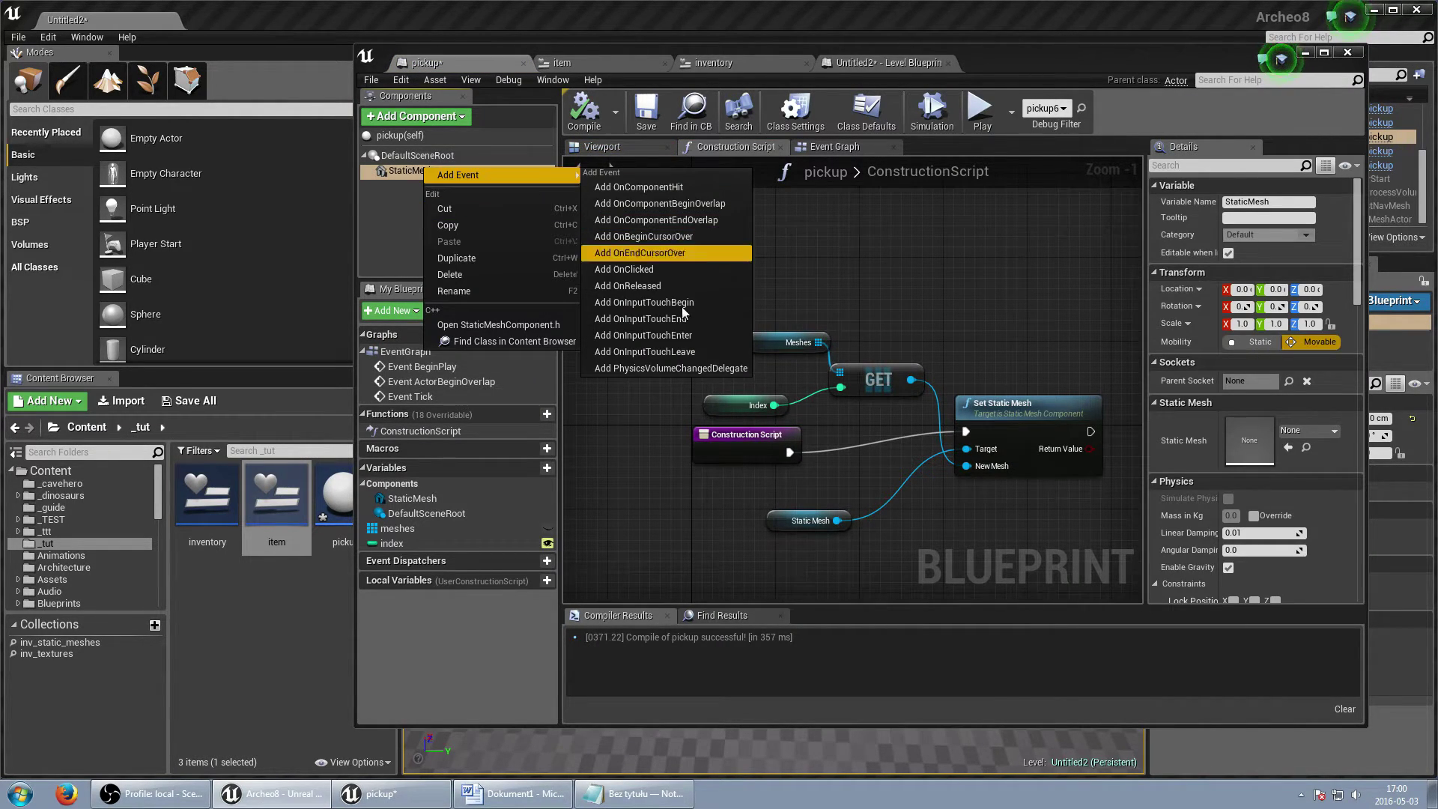
pyautogui.click(638, 270)
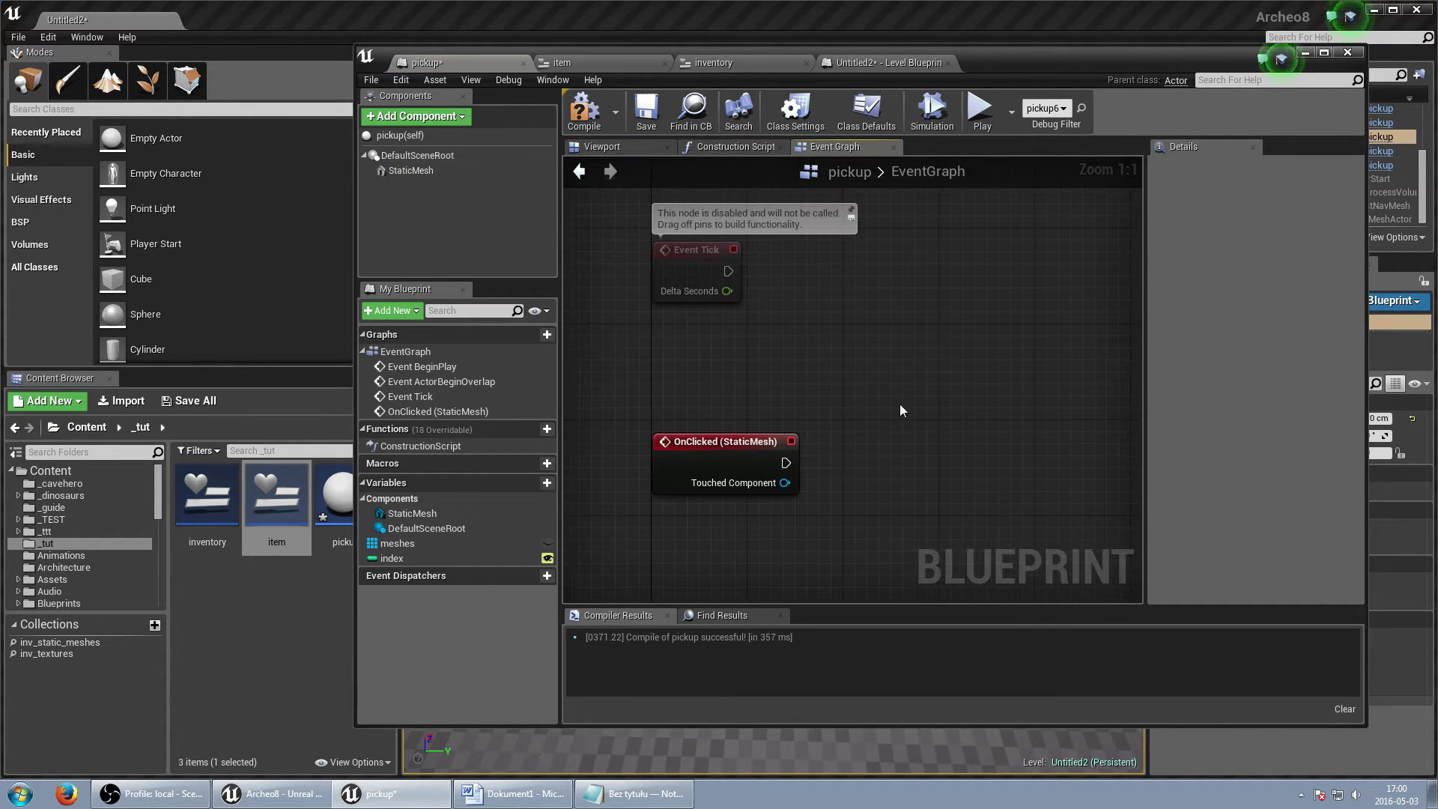
pyautogui.rightClick(827, 404)
pyautogui.write('get all widge')
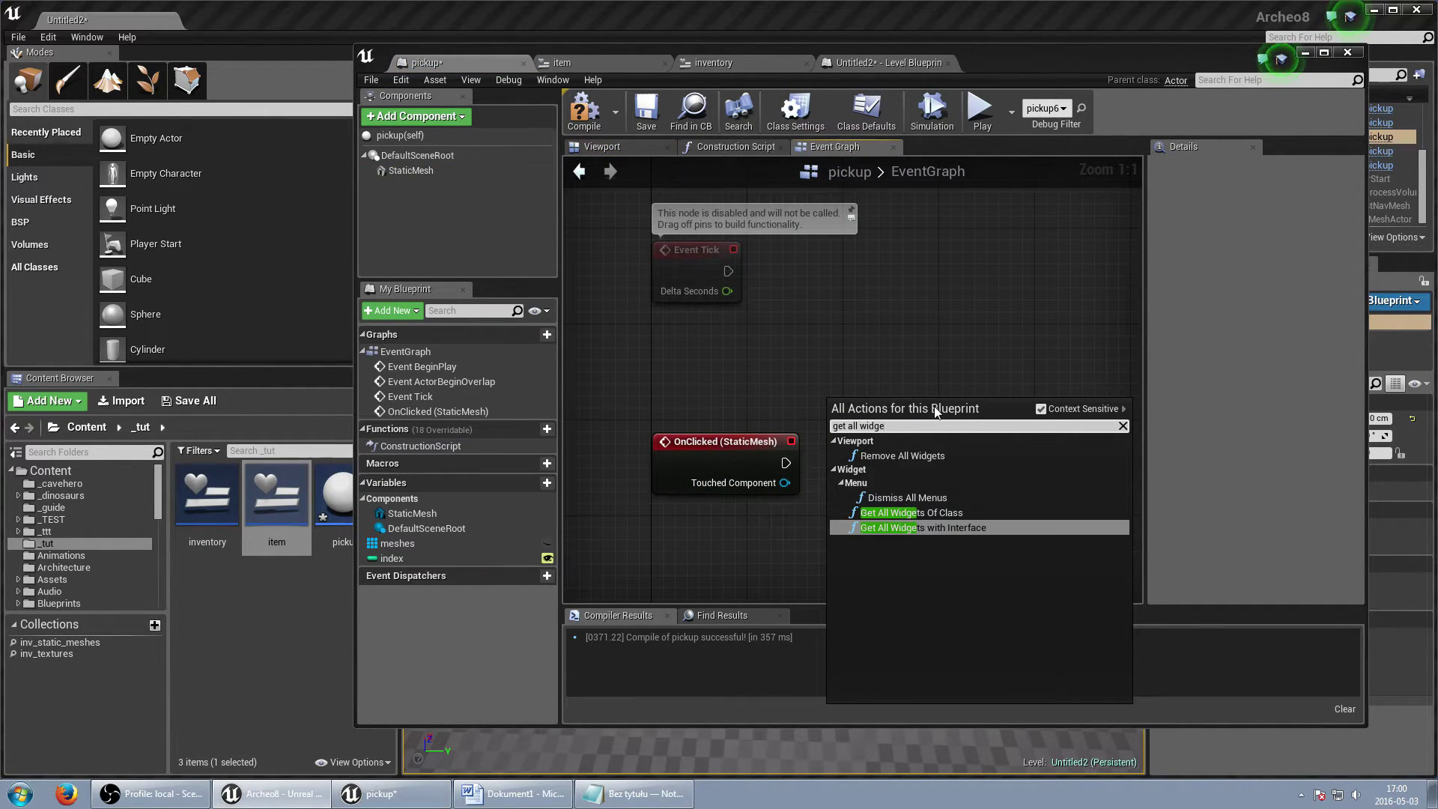
pyautogui.press('Up')
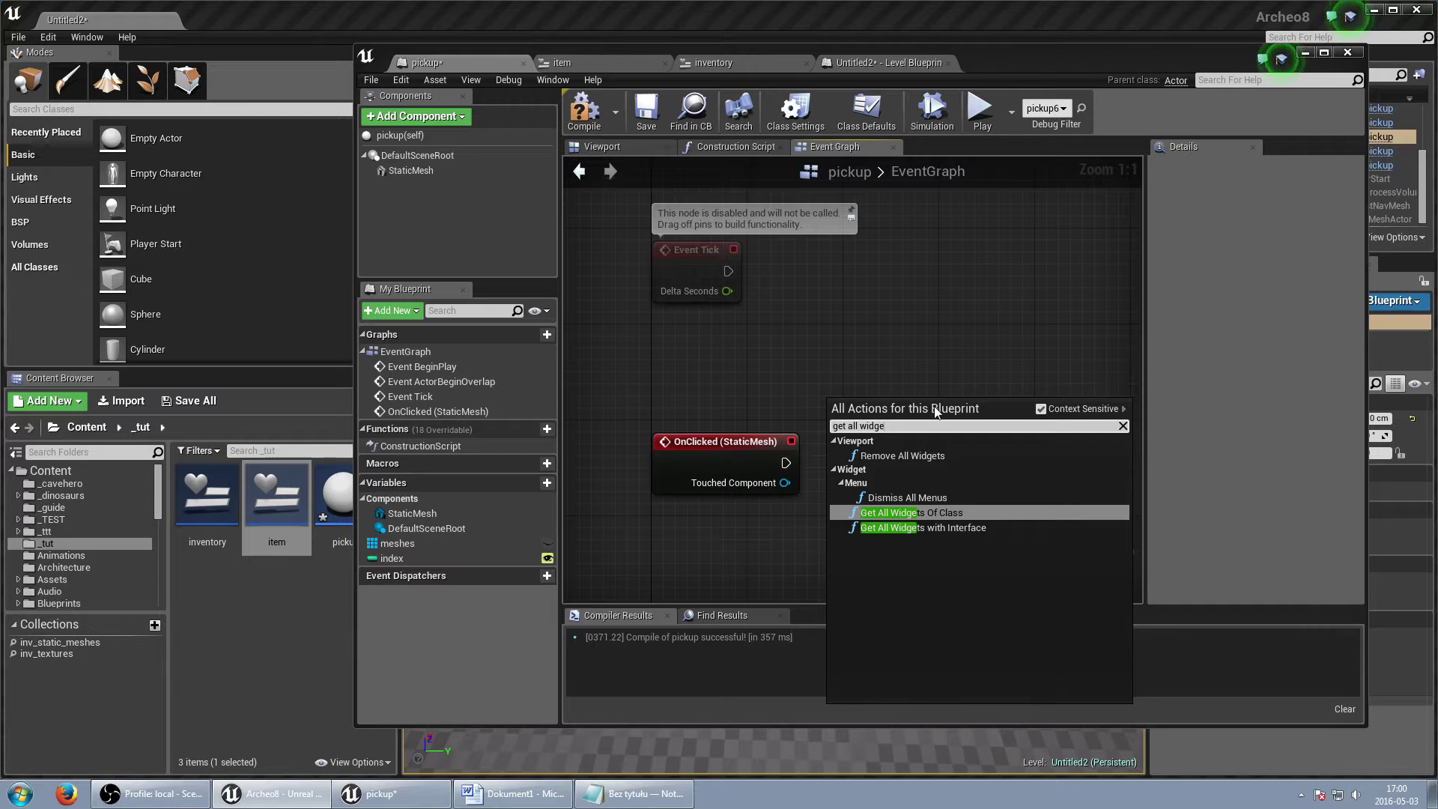
pyautogui.press('Return')
# Set the widget class to inventory and take element 0 of Found Widgets with a GET node.
pyautogui.click(892, 458)
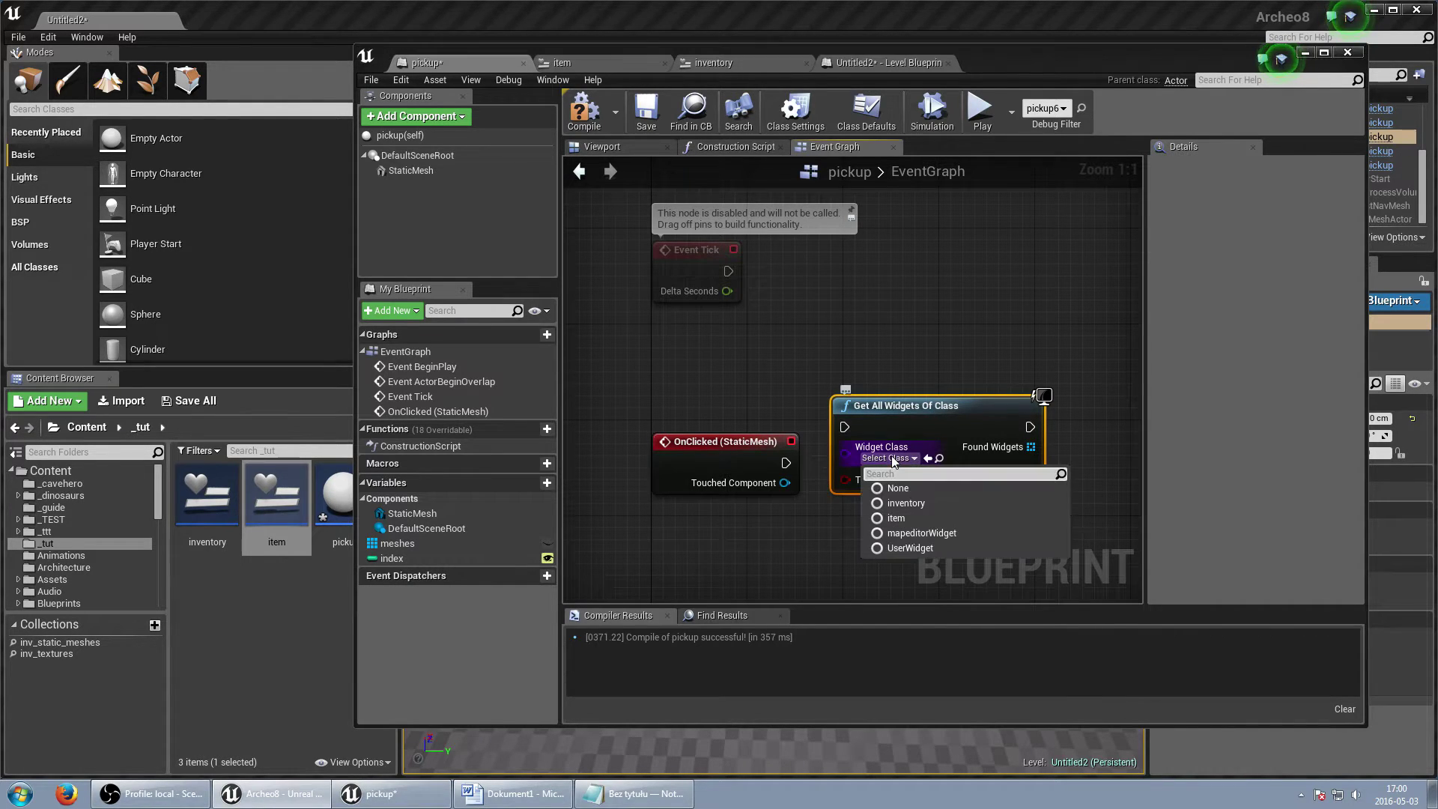
pyautogui.write('inve')
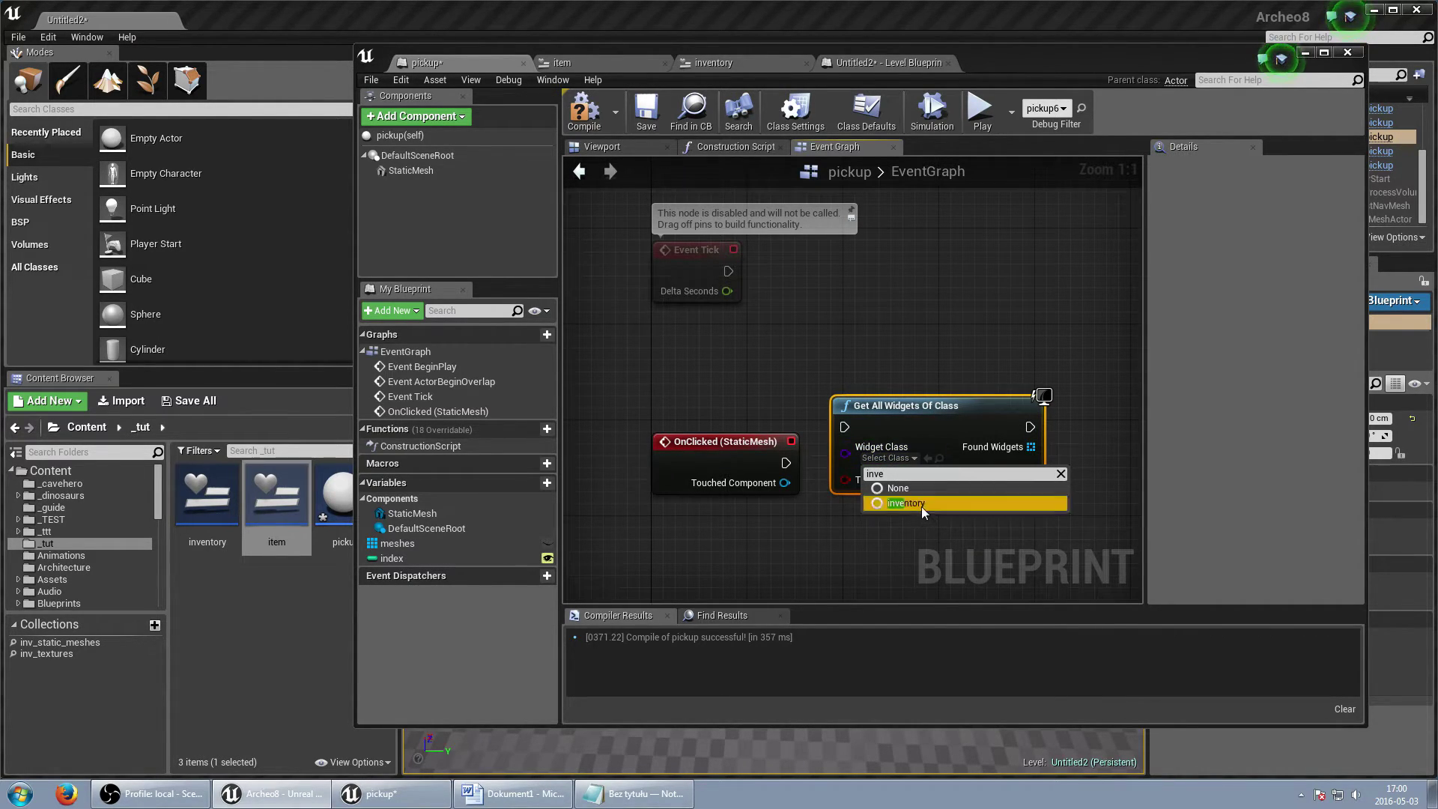
pyautogui.click(921, 503)
pyautogui.moveTo(1021, 450); pyautogui.dragTo(1058, 473)
pyautogui.write('get')
pyautogui.press('Return')
pyautogui.moveTo(1099, 457); pyautogui.dragTo(853, 490, button='right')
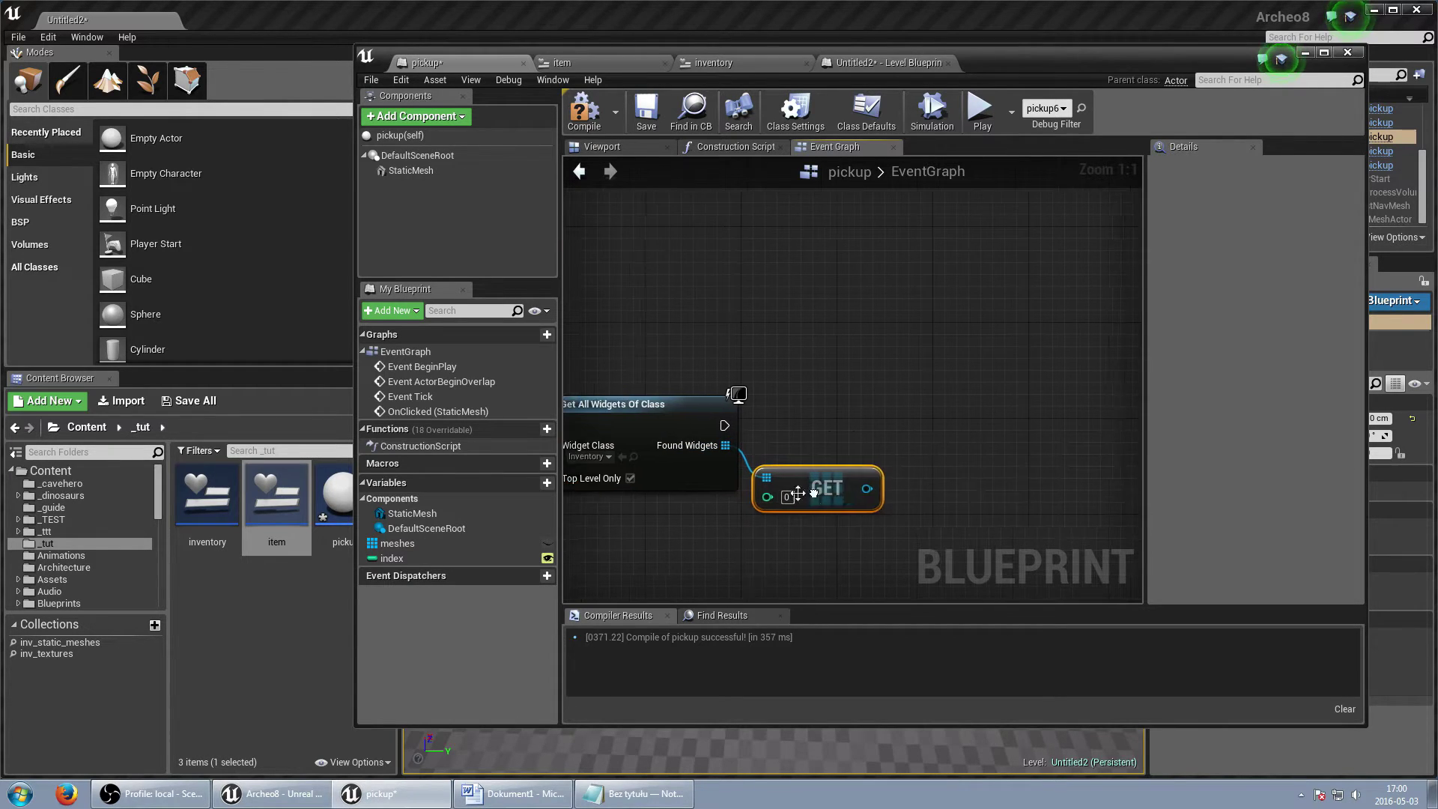
# Cast the GET result to inventory as a pure cast.
pyautogui.moveTo(853, 491); pyautogui.dragTo(896, 494)
pyautogui.write('cast to')
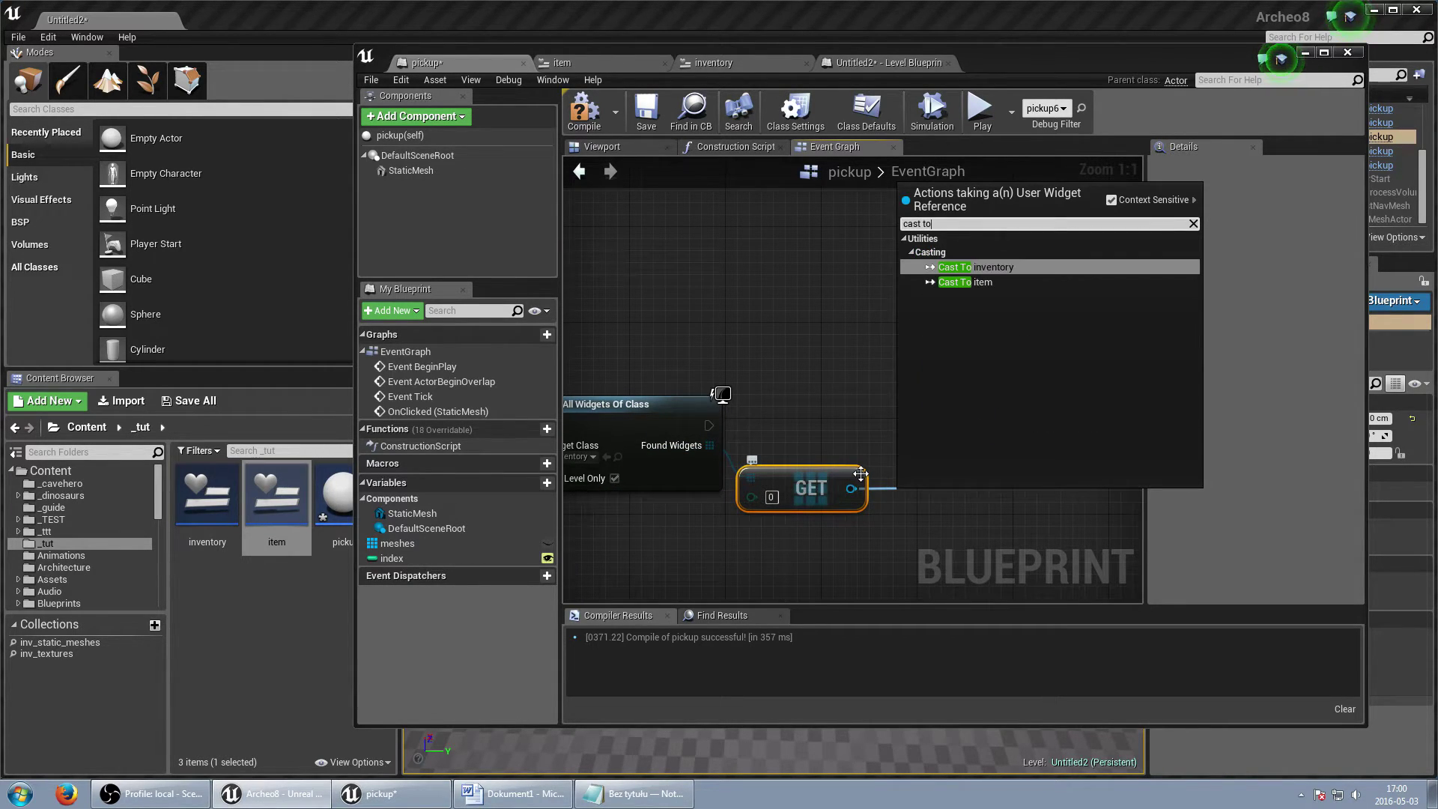
pyautogui.press('Return')
pyautogui.rightClick(942, 536)
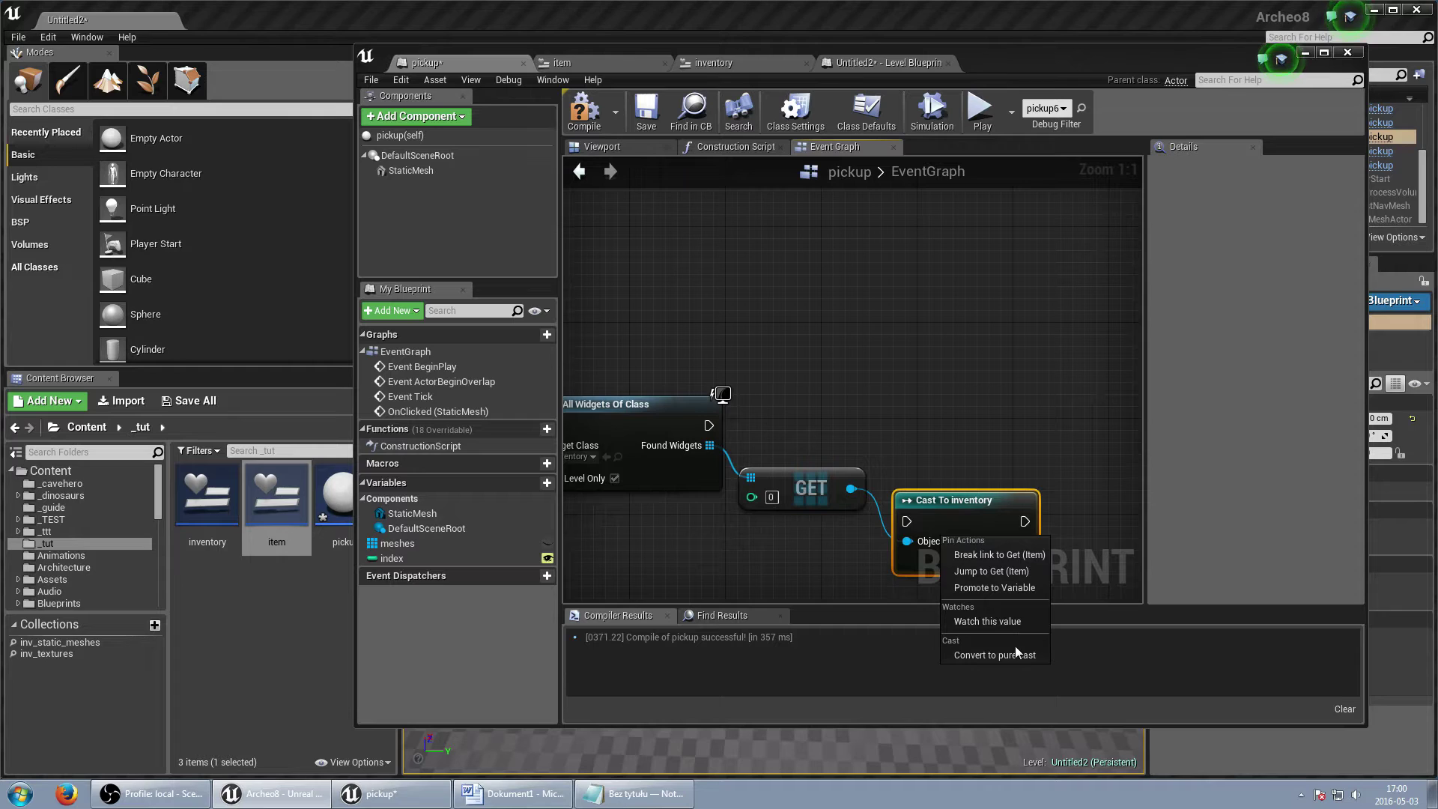
pyautogui.click(1016, 653)
# Call Add Item on the inventory with the pickup's Index, executed after the widget lookup.
pyautogui.moveTo(1081, 433); pyautogui.dragTo(1057, 386)
pyautogui.write('add item')
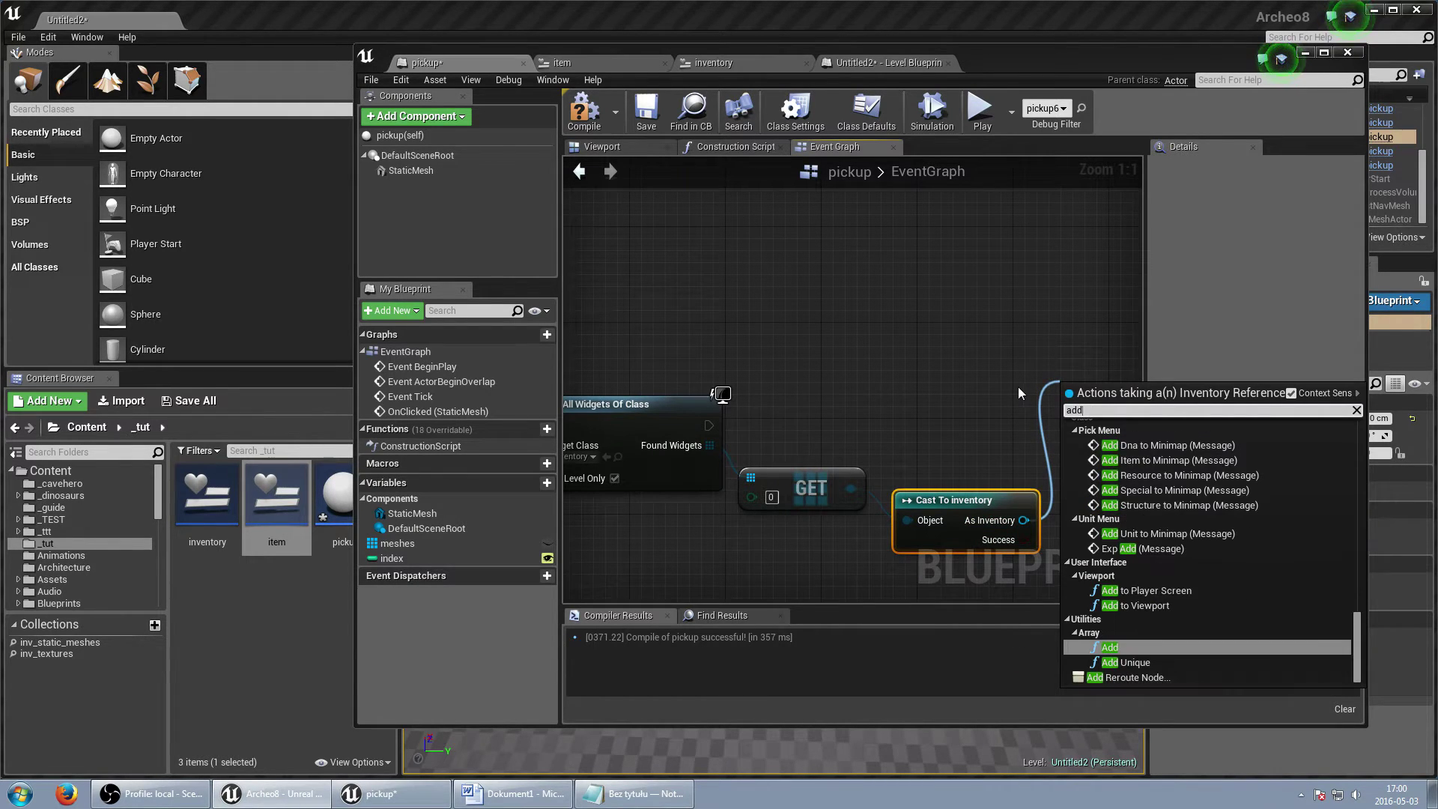
pyautogui.press('Return')
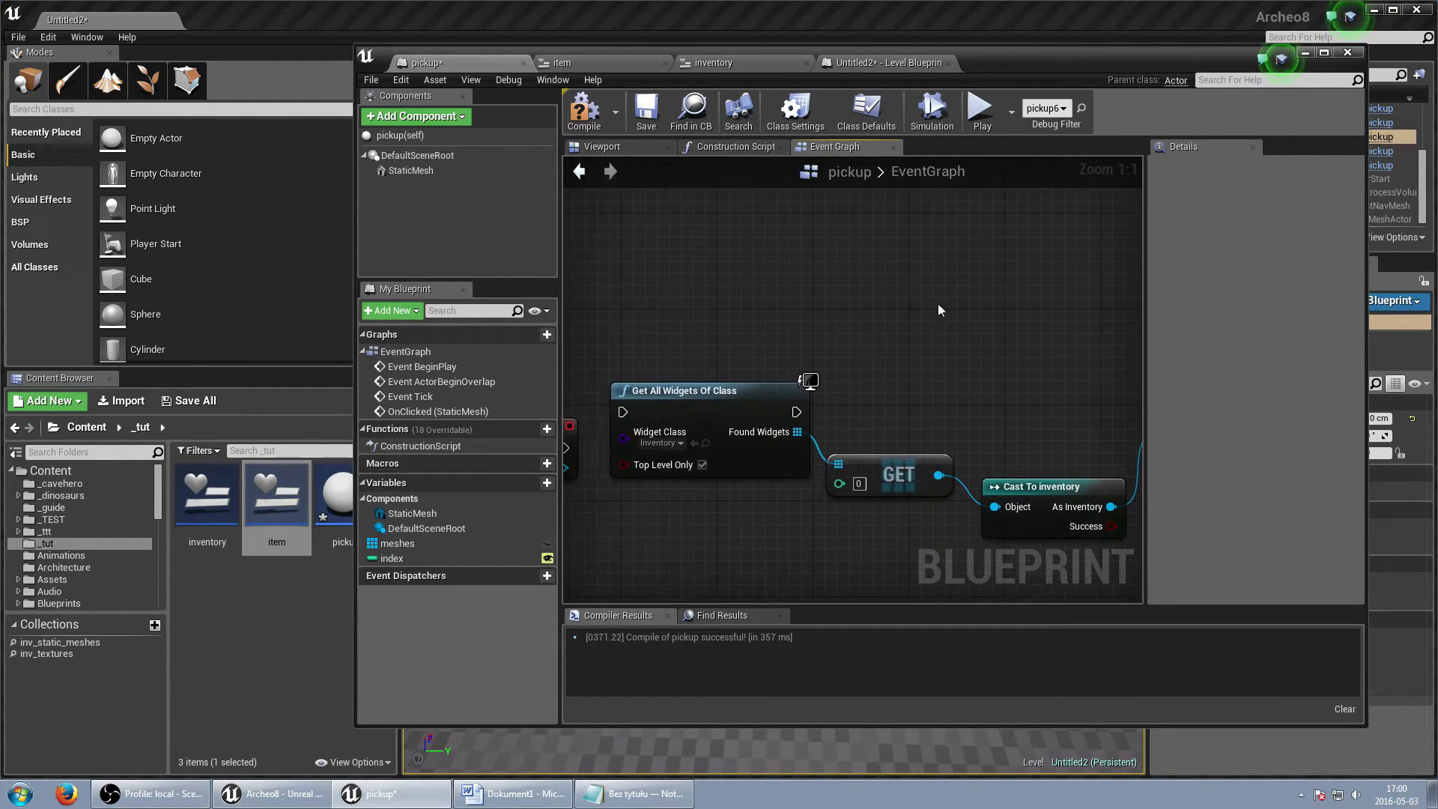
pyautogui.scroll(-3, 938, 303)
pyautogui.moveTo(404, 560)
pyautogui.mouseDown()
pyautogui.moveTo(957, 470)
pyautogui.moveTo(857, 384)
pyautogui.mouseUp()
pyautogui.moveTo(711, 433); pyautogui.dragTo(965, 433)
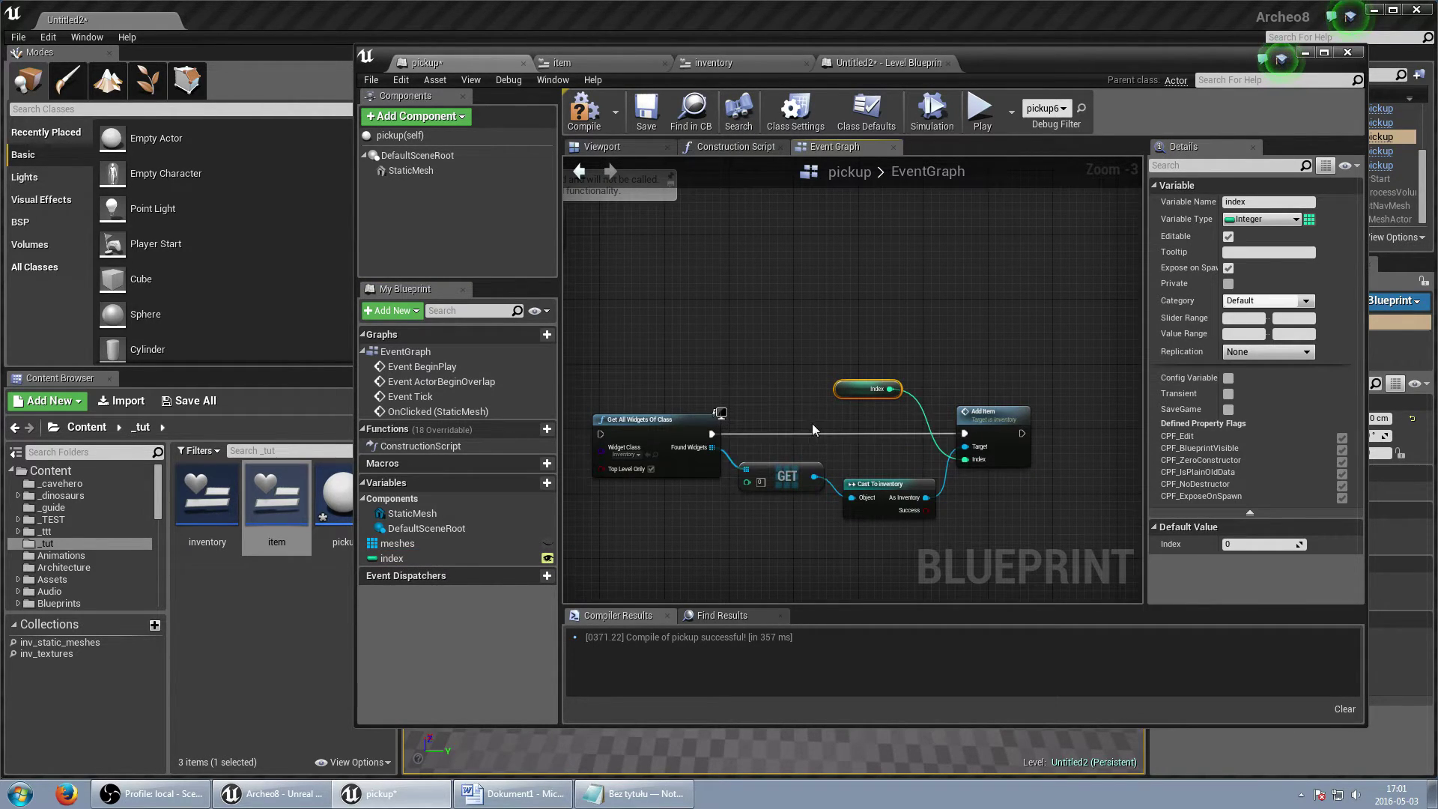
pyautogui.scroll(2, 839, 409)
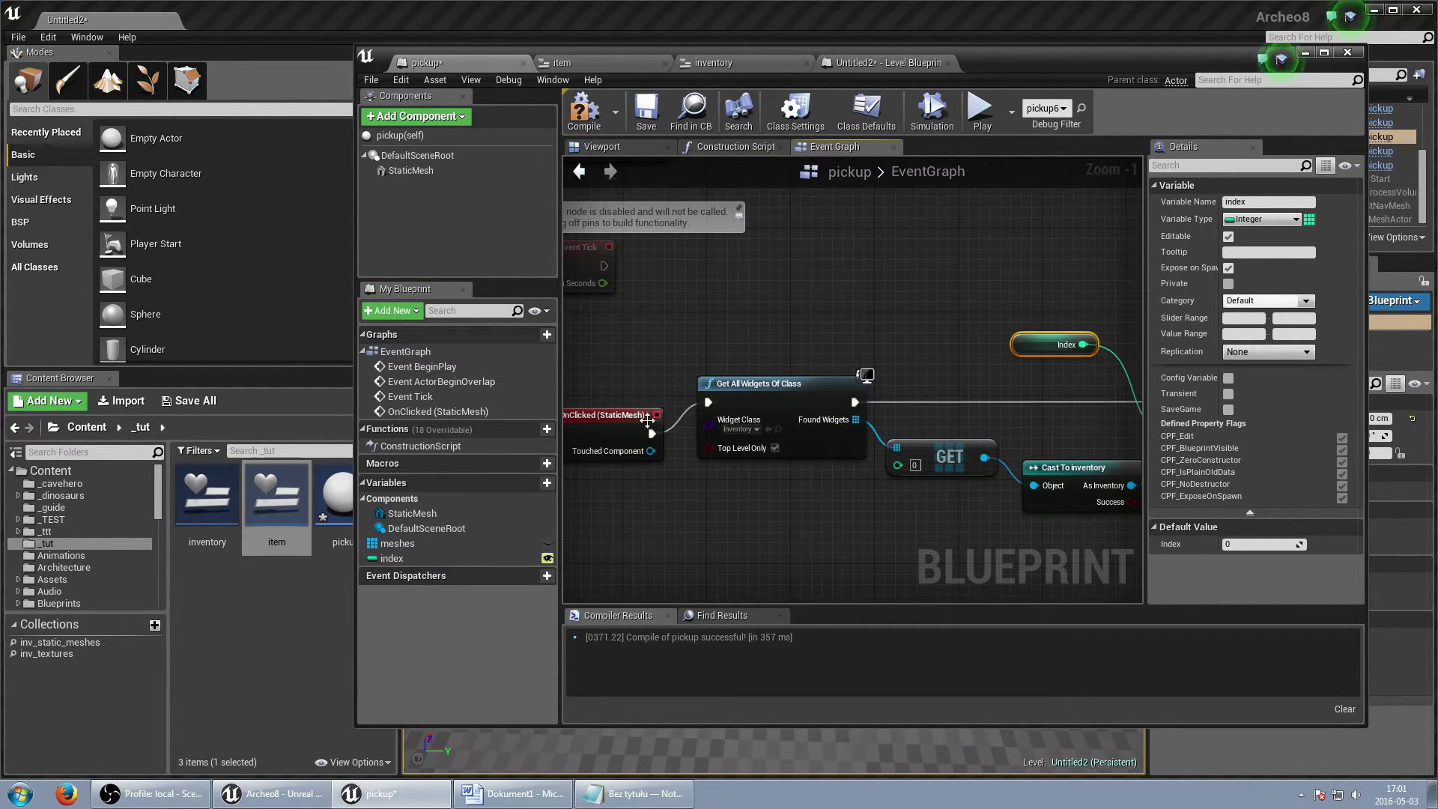
pyautogui.moveTo(621, 415); pyautogui.dragTo(622, 383)
pyautogui.moveTo(973, 353)
pyautogui.mouseDown(button='right')
pyautogui.moveTo(1044, 276)
pyautogui.moveTo(905, 341)
pyautogui.mouseUp(button='right')
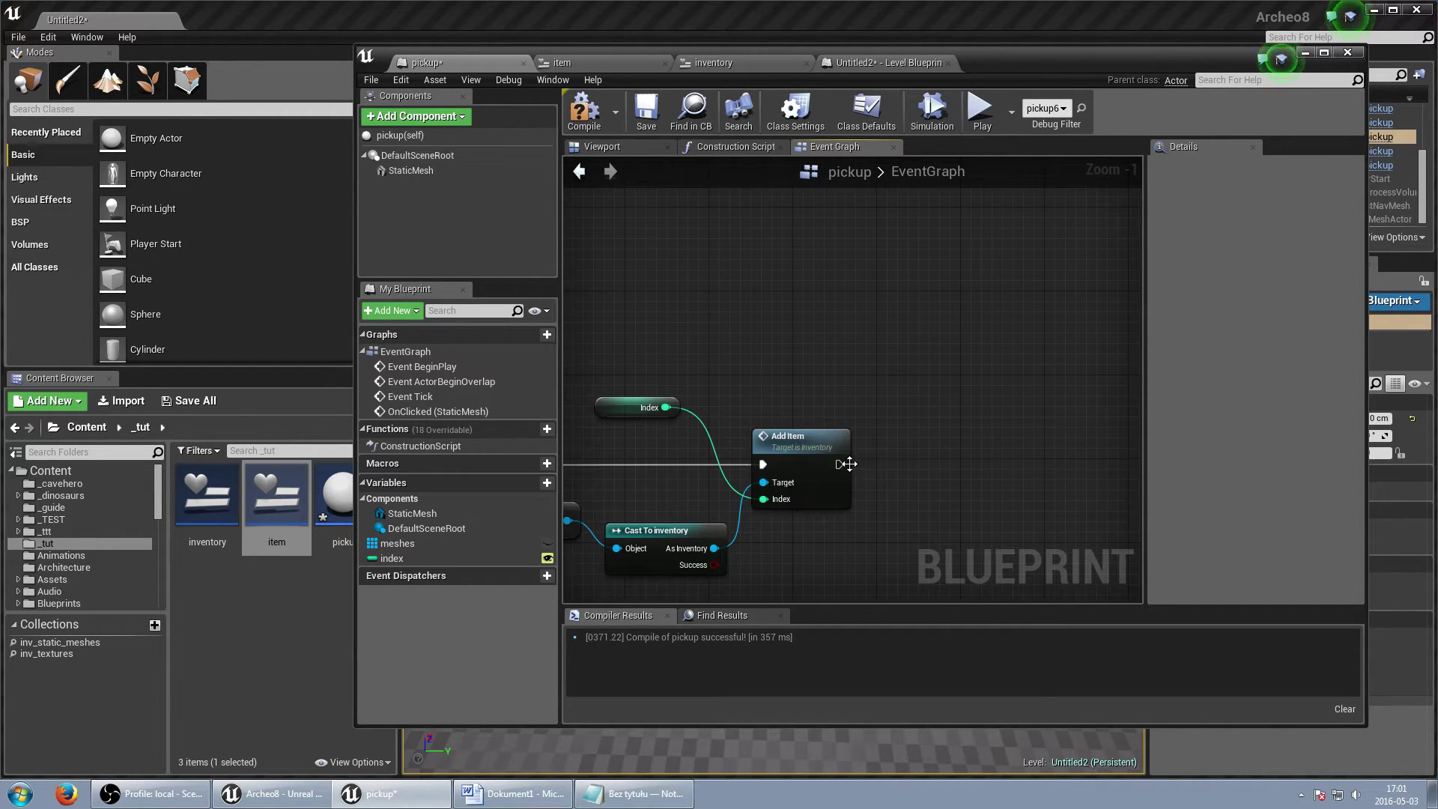
# Destroy the pickup actor after Add Item and compile the Blueprint.
pyautogui.moveTo(846, 464); pyautogui.dragTo(880, 466)
pyautogui.write('destroy ac')
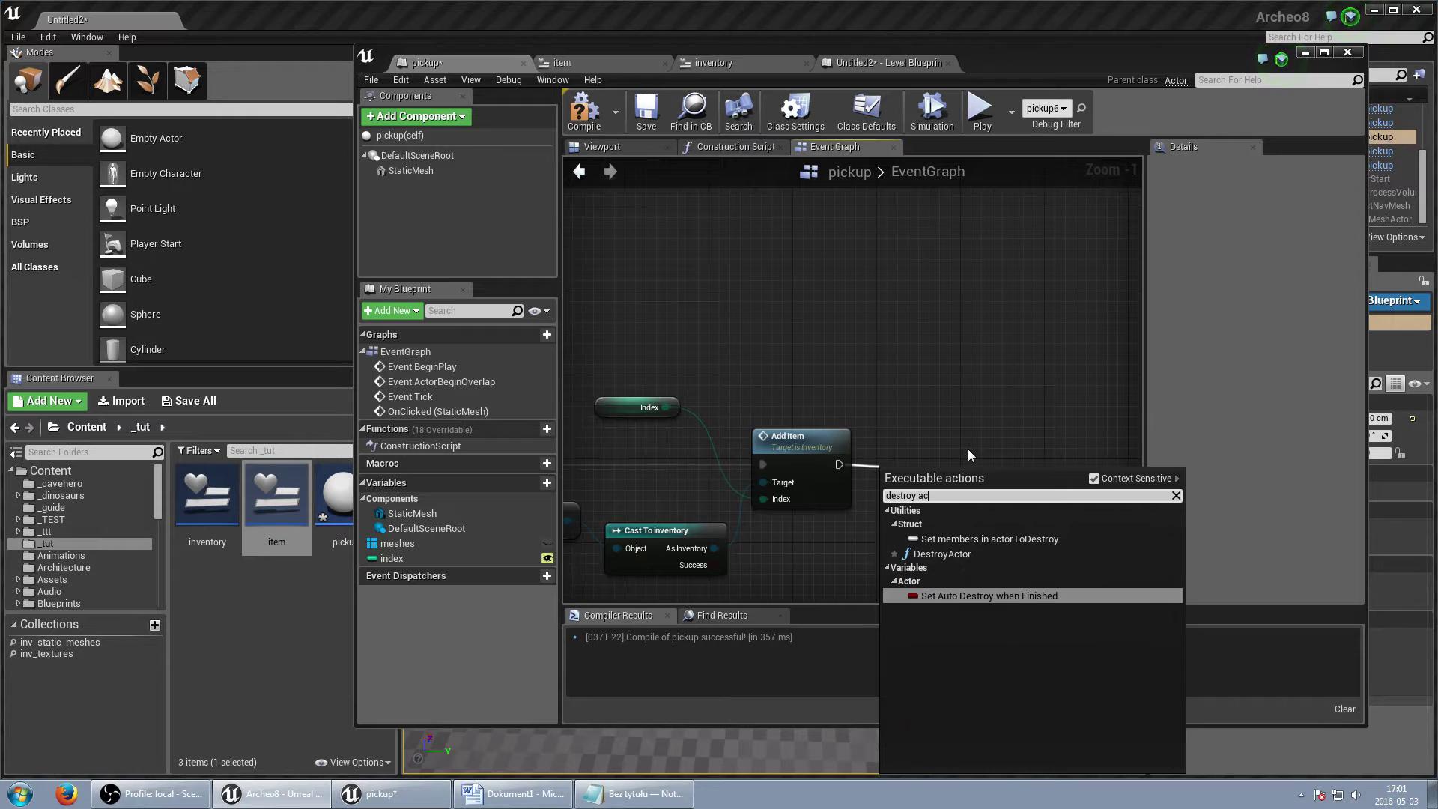
pyautogui.press('Down')
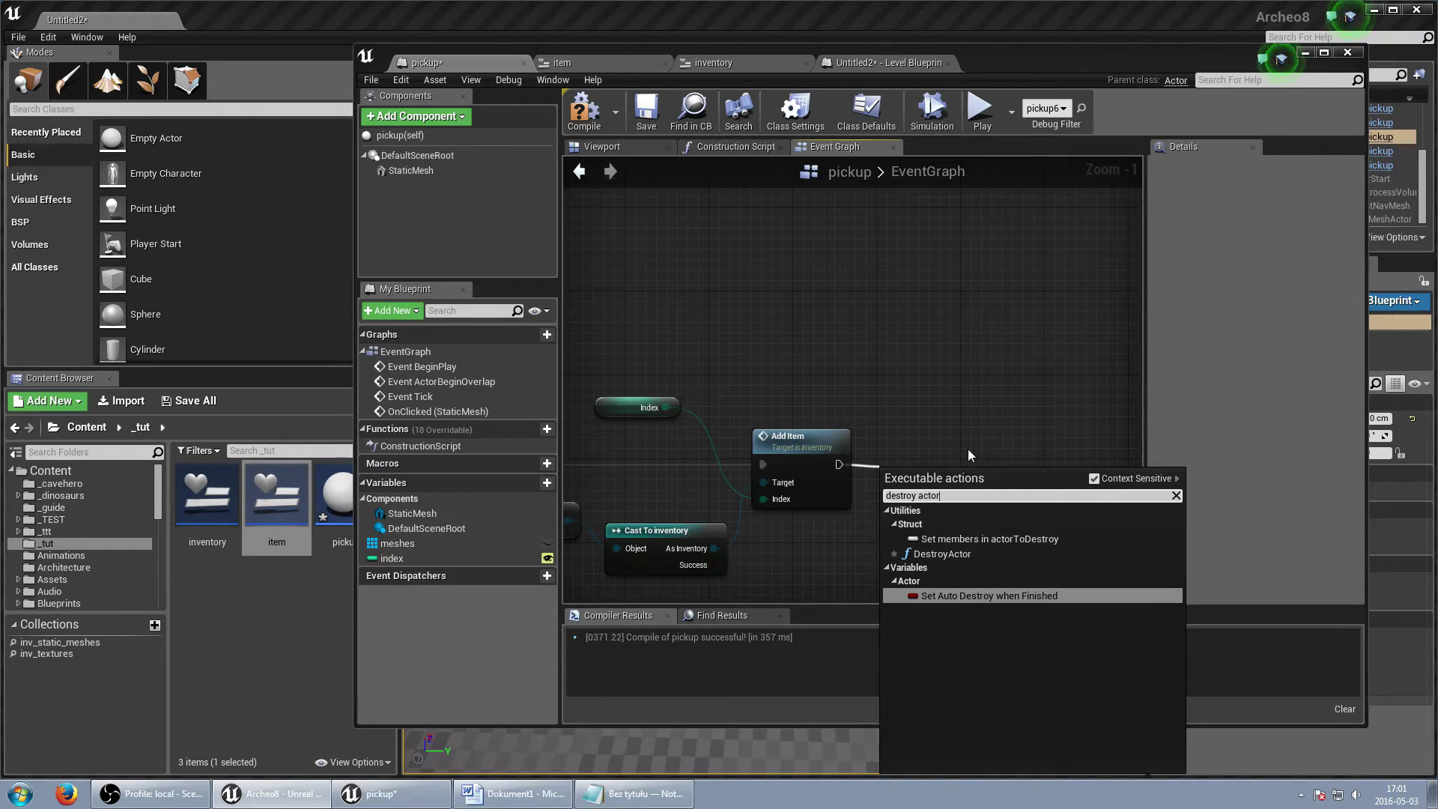
pyautogui.press('Up')
pyautogui.press('Return')
pyautogui.moveTo(922, 479); pyautogui.dragTo(932, 448)
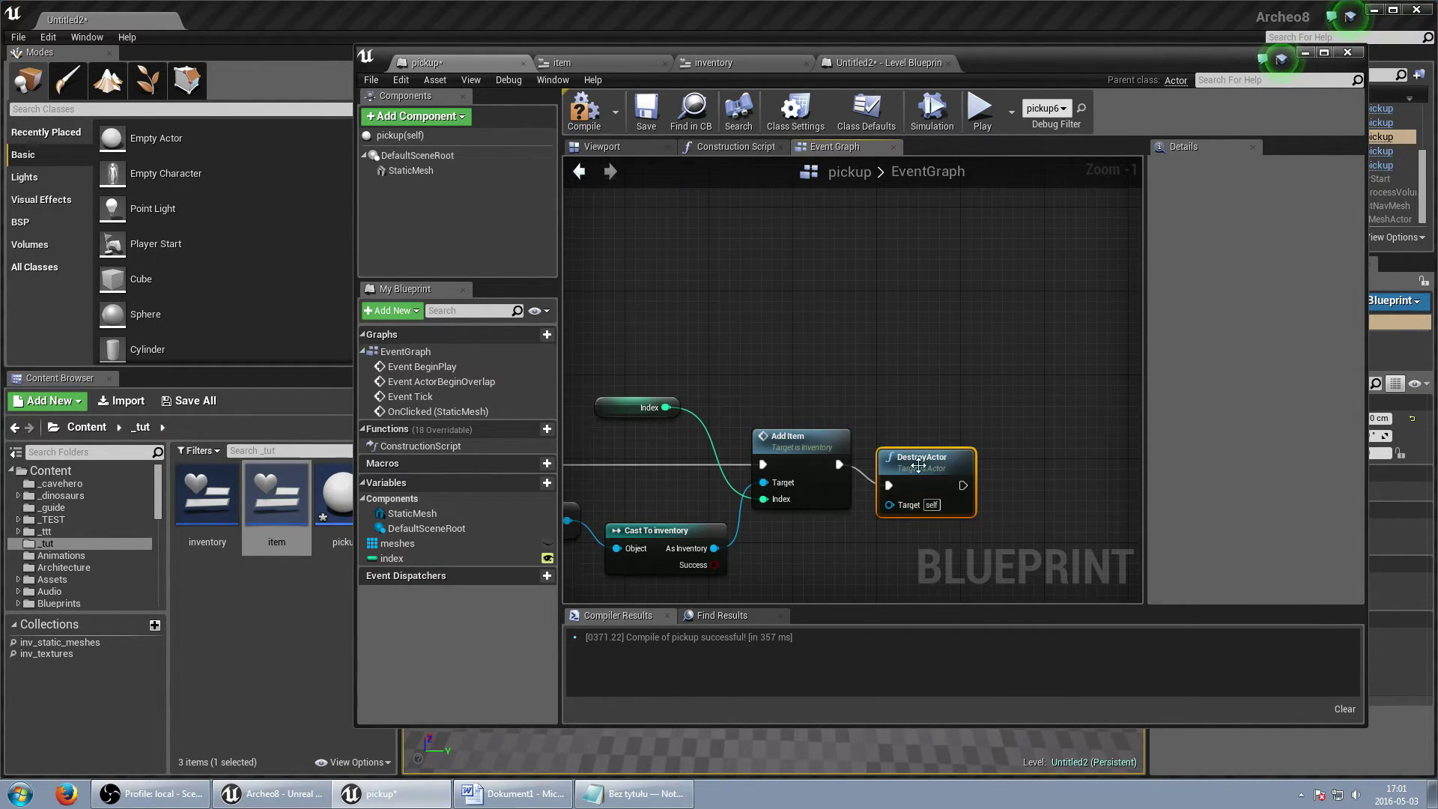
pyautogui.click(574, 120)
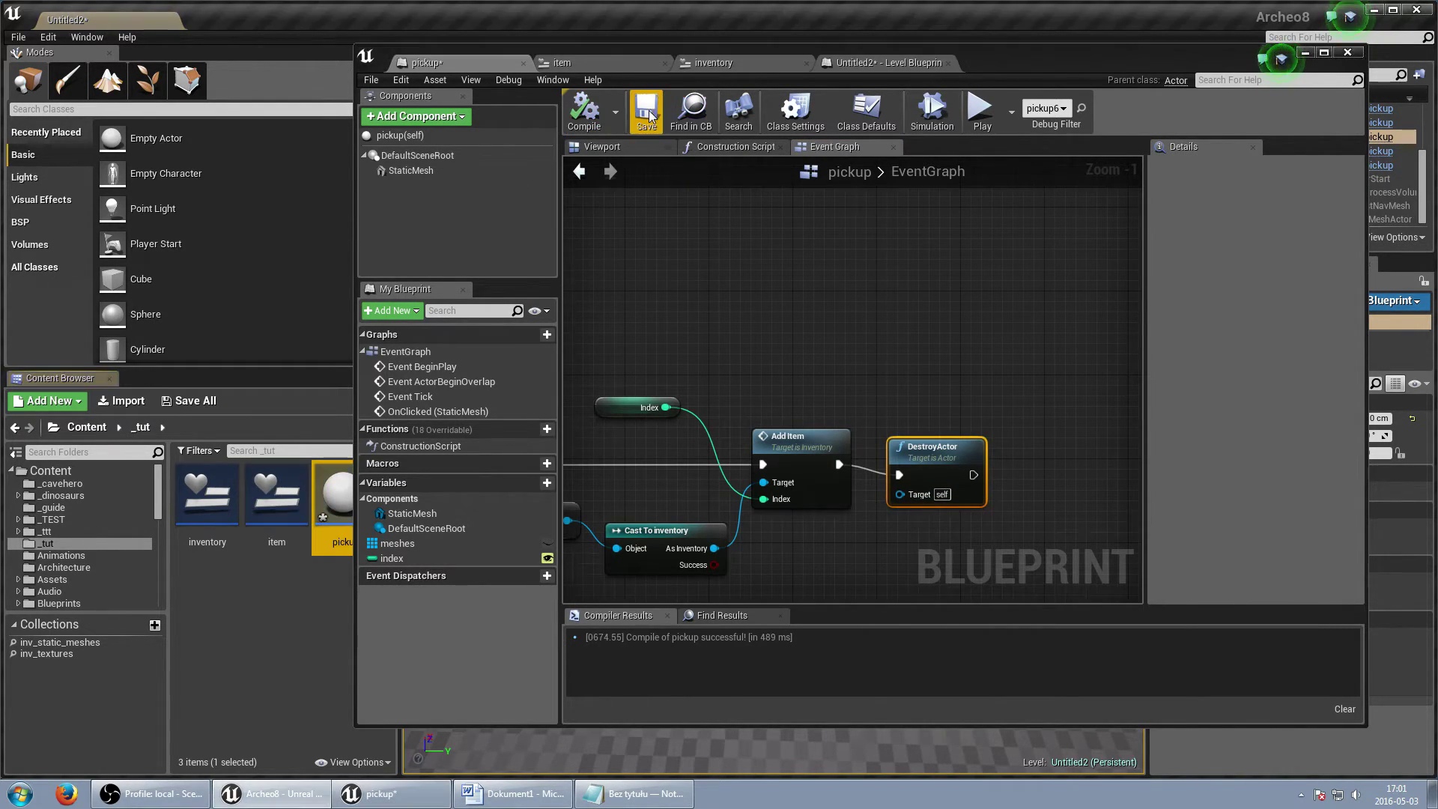
pyautogui.click(1305, 53)
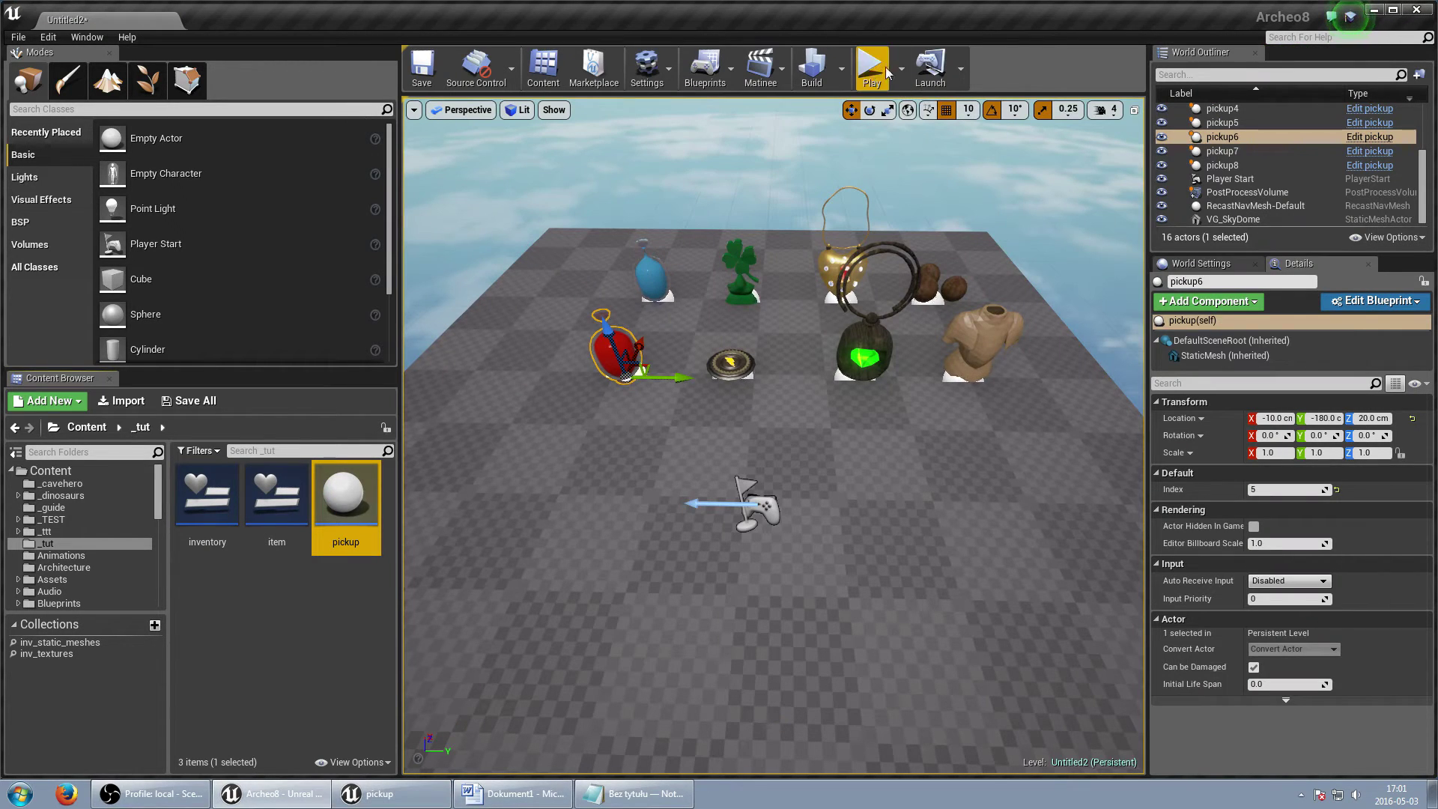
pyautogui.click(871, 68)
pyautogui.press('w')
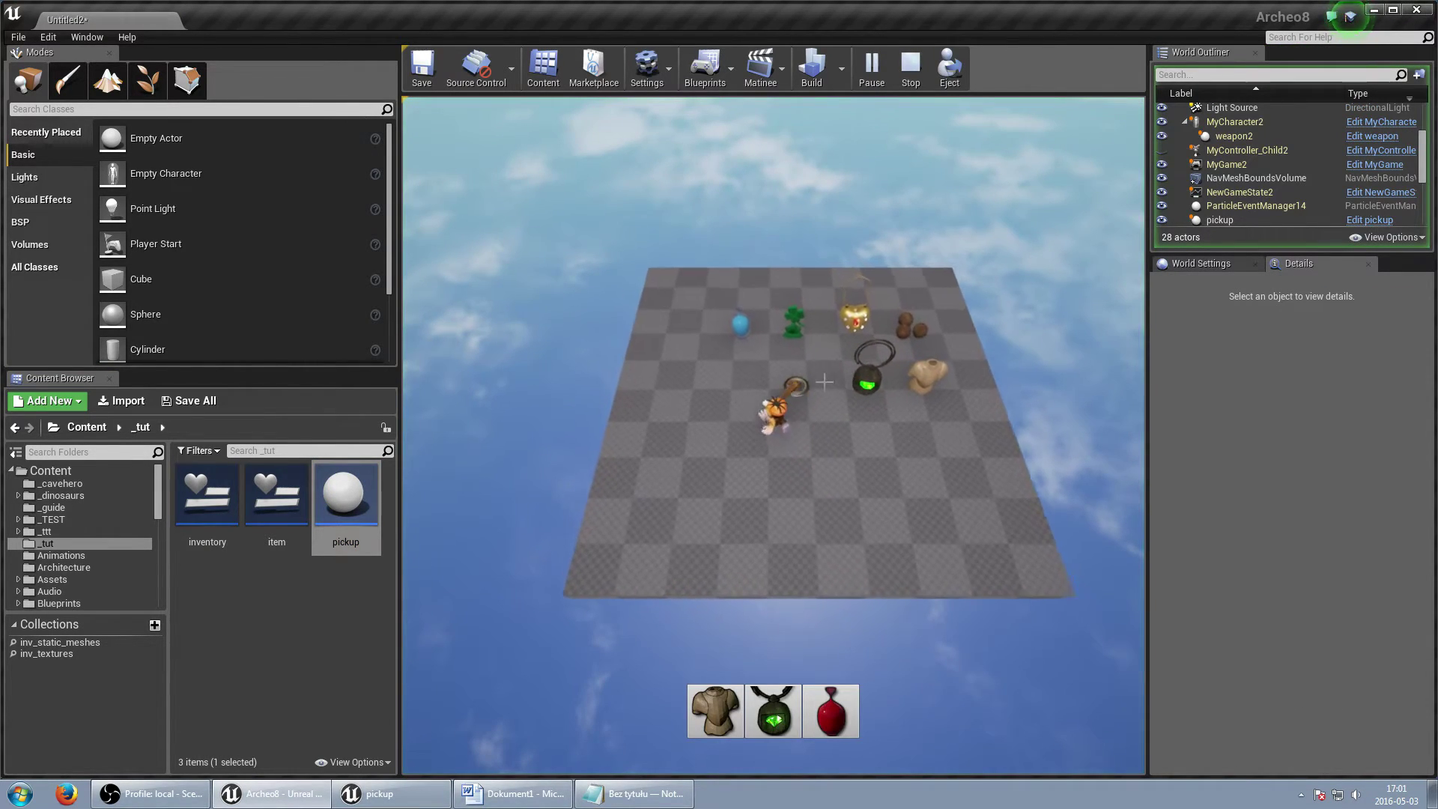
pyautogui.click(813, 352)
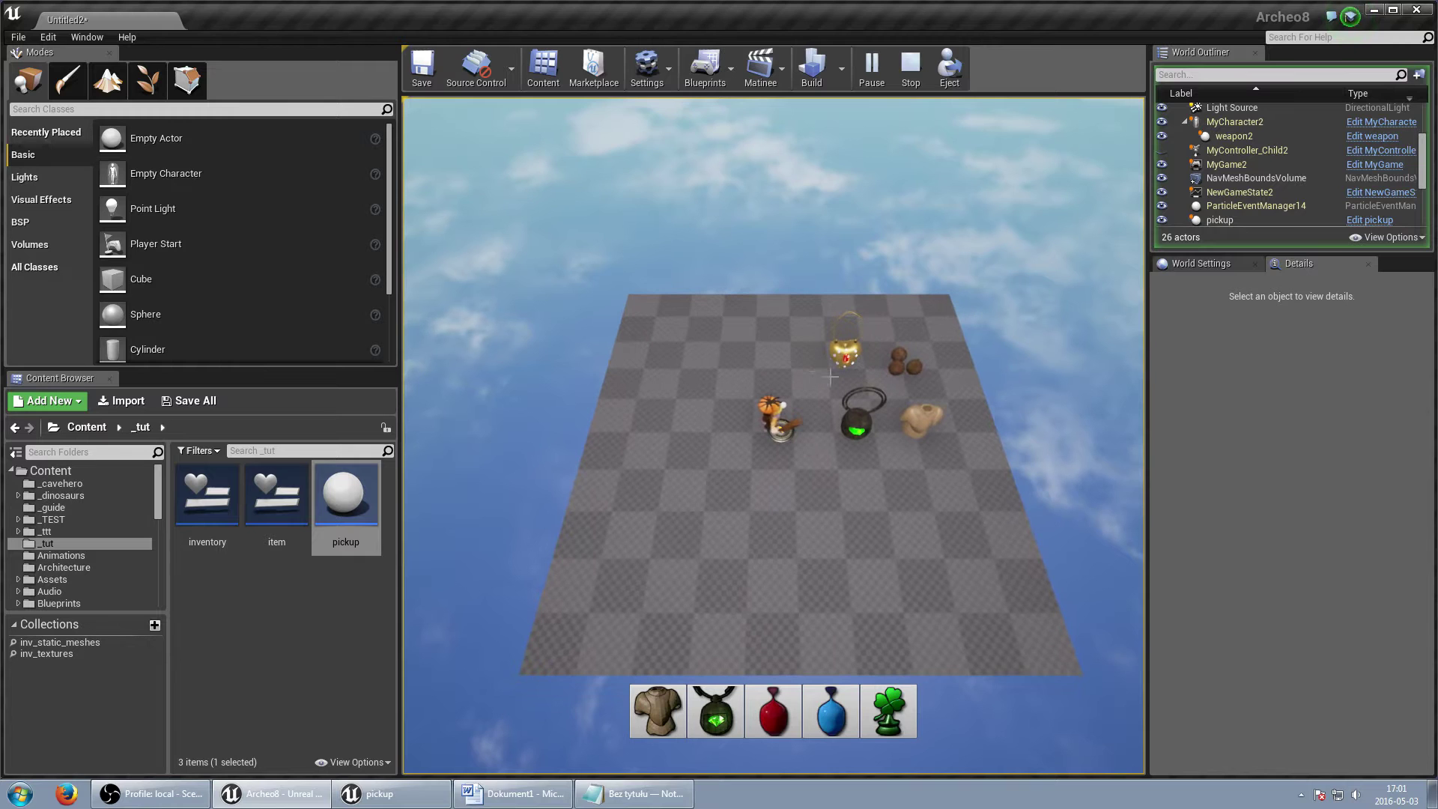
pyautogui.click(901, 367)
pyautogui.click(777, 482)
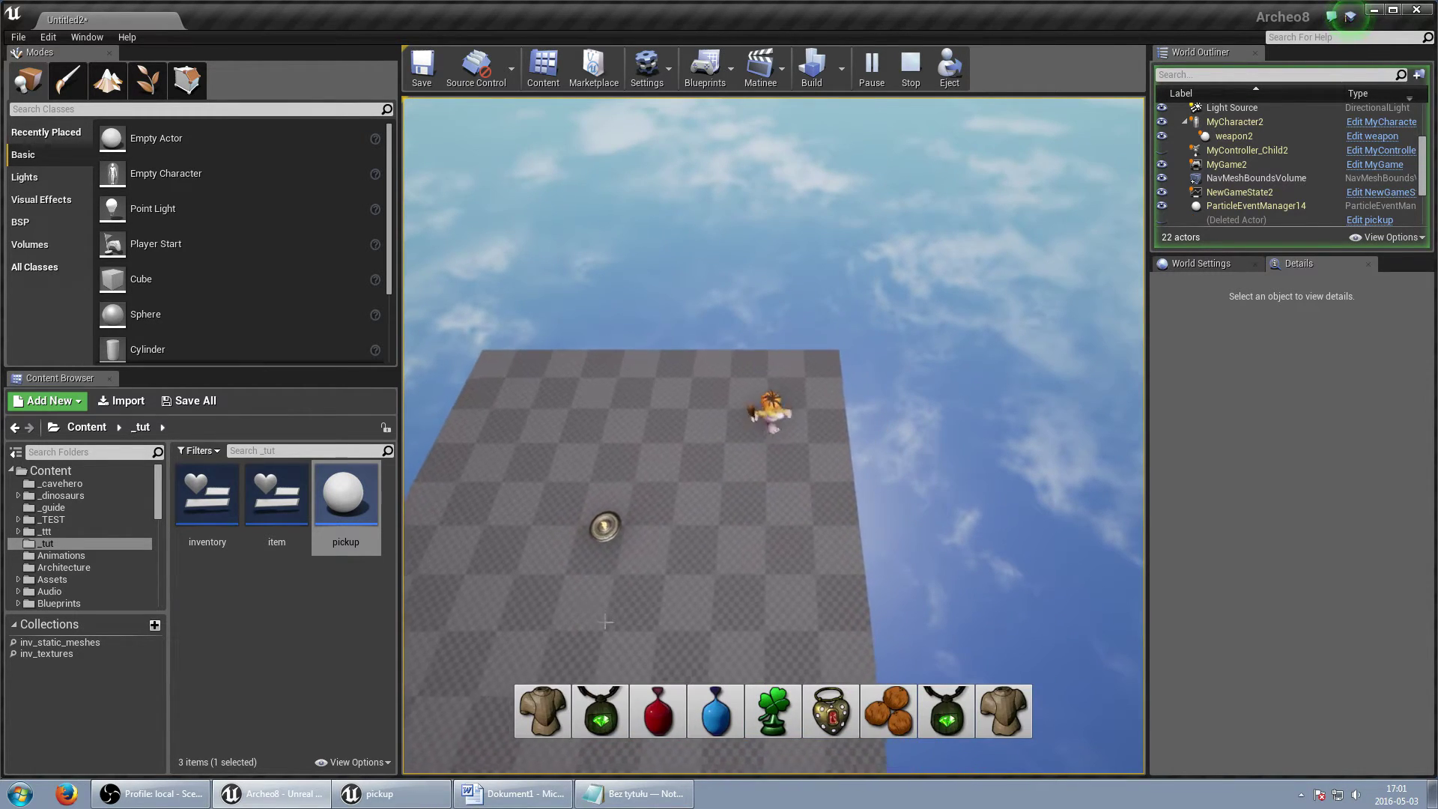
pyautogui.click(604, 527)
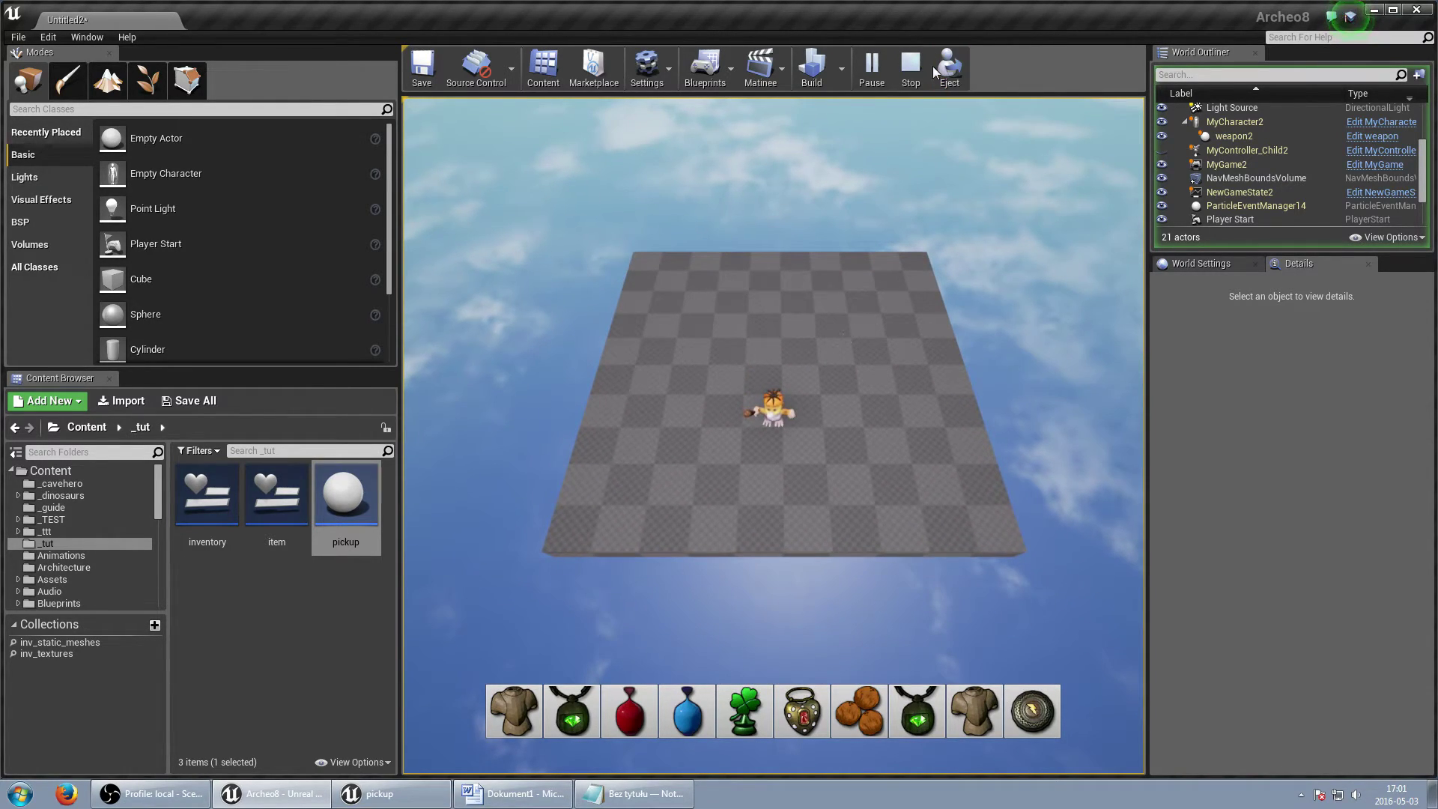
pyautogui.press('Escape')
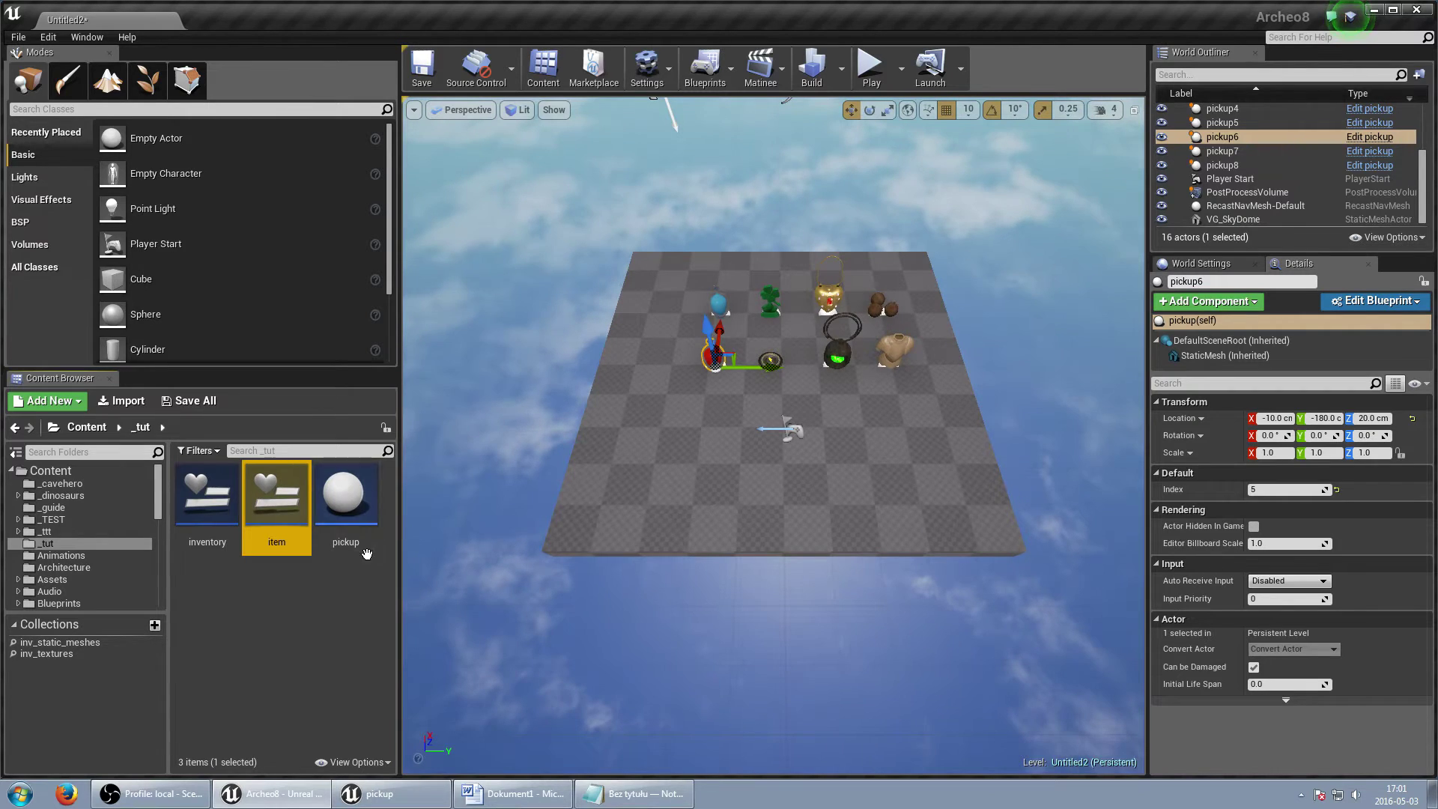
# In the item widget Blueprint, add an OnClicked event for the item's button.
pyautogui.doubleClick(282, 490)
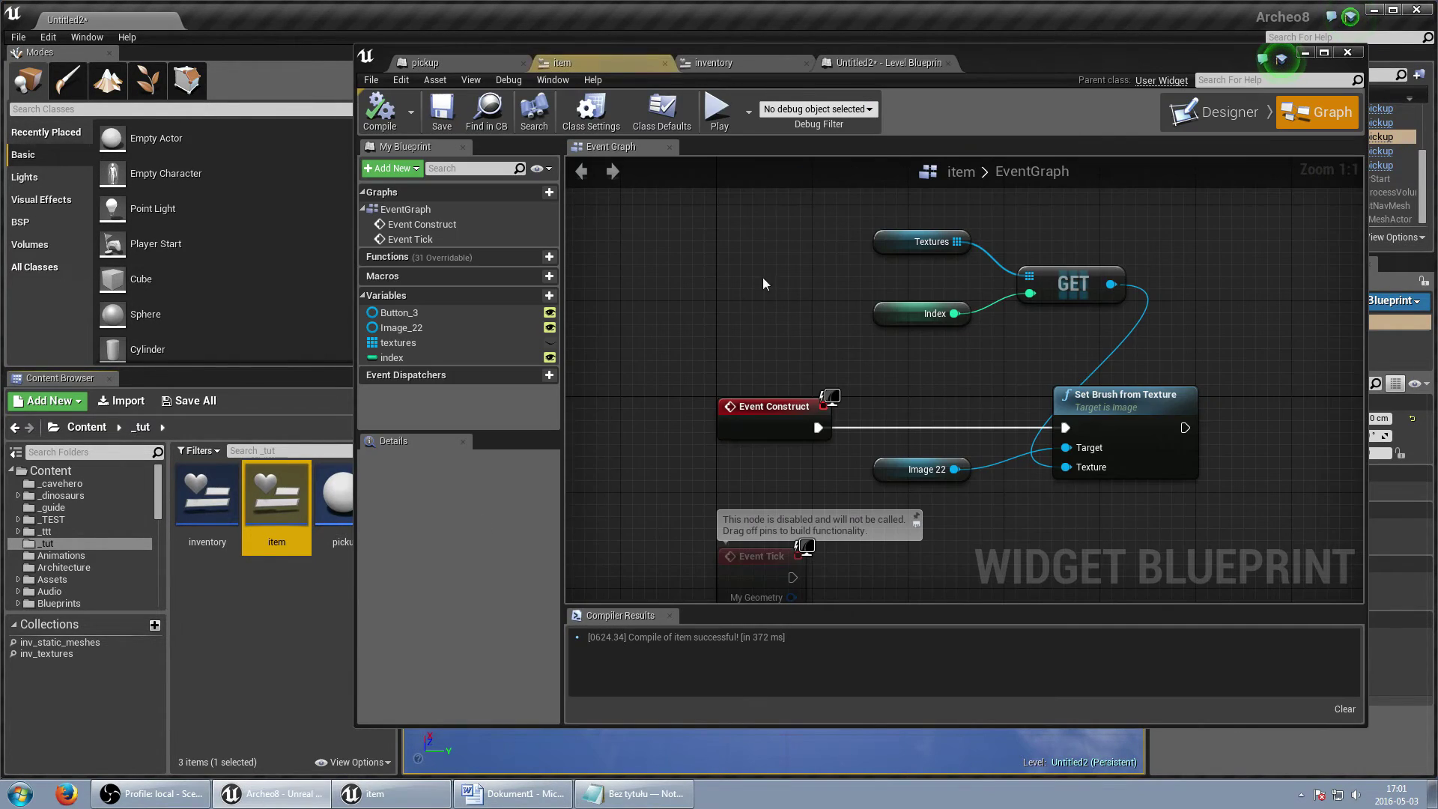
pyautogui.click(1266, 111)
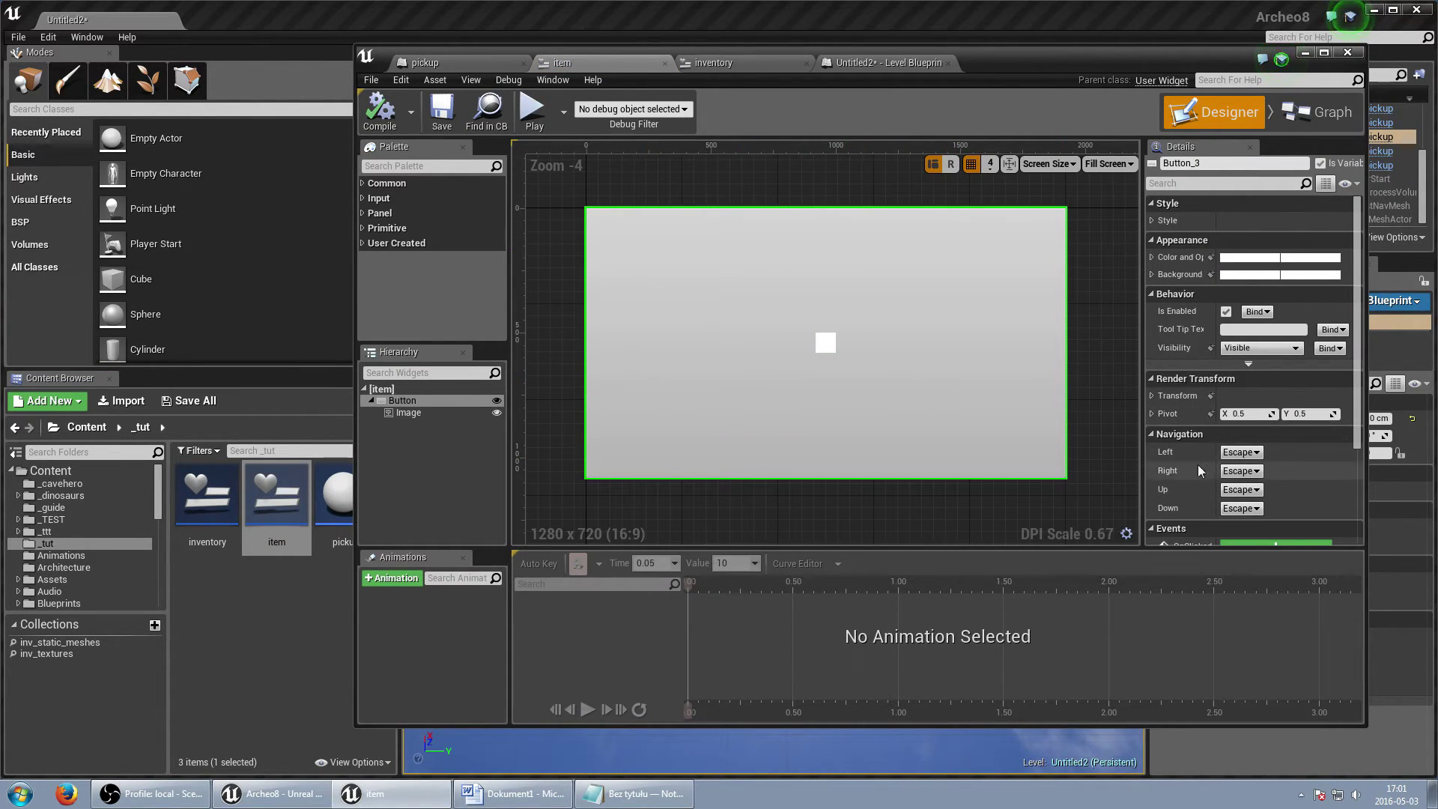
pyautogui.scroll(-4, 1199, 470)
pyautogui.click(1256, 406)
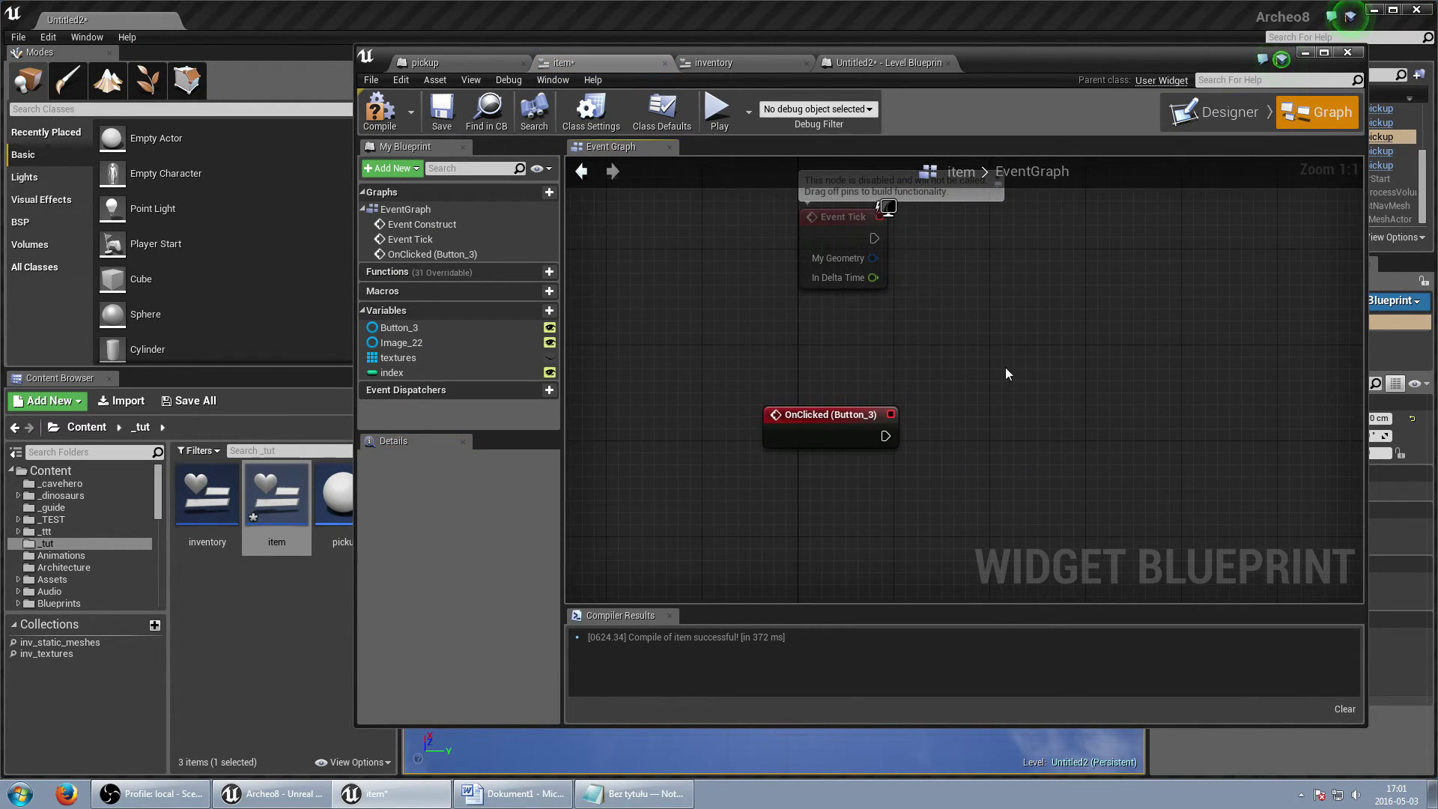
# Add a SpawnActor node spawning the Pickup class, and bring in the Index variable.
pyautogui.rightClick(1059, 374)
pyautogui.write('spawn a')
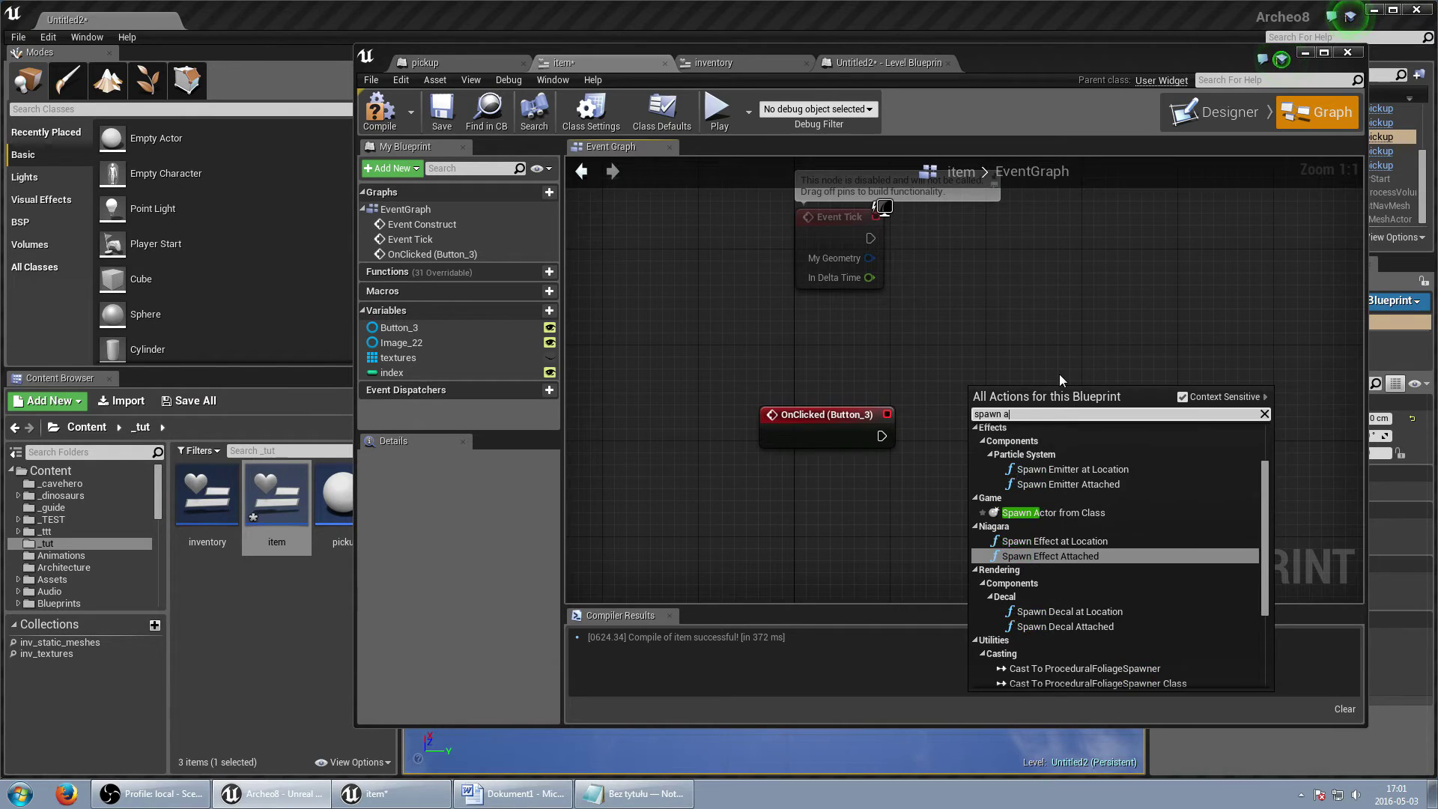
pyautogui.write('cto')
pyautogui.click(1030, 444)
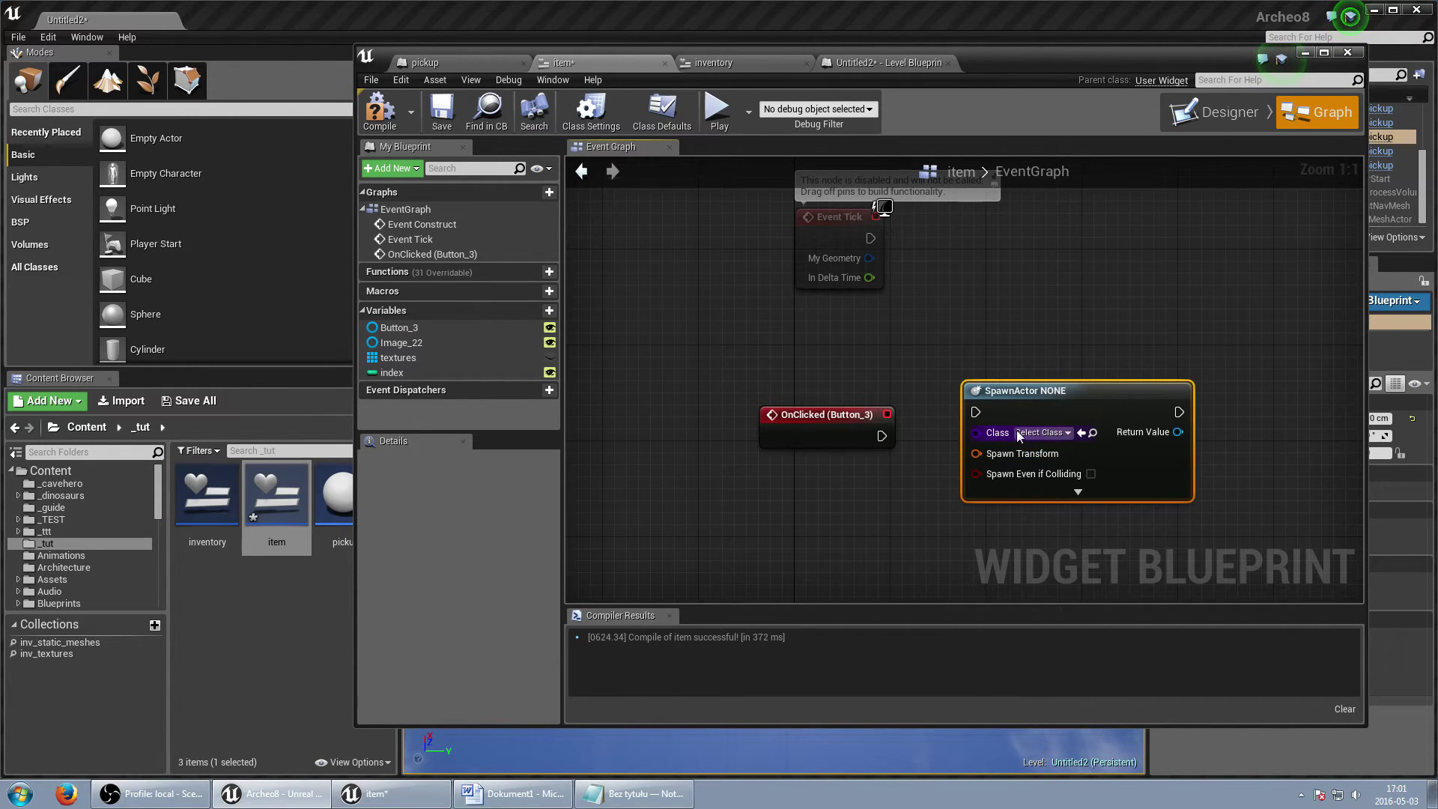
pyautogui.click(1041, 433)
pyautogui.write('pick')
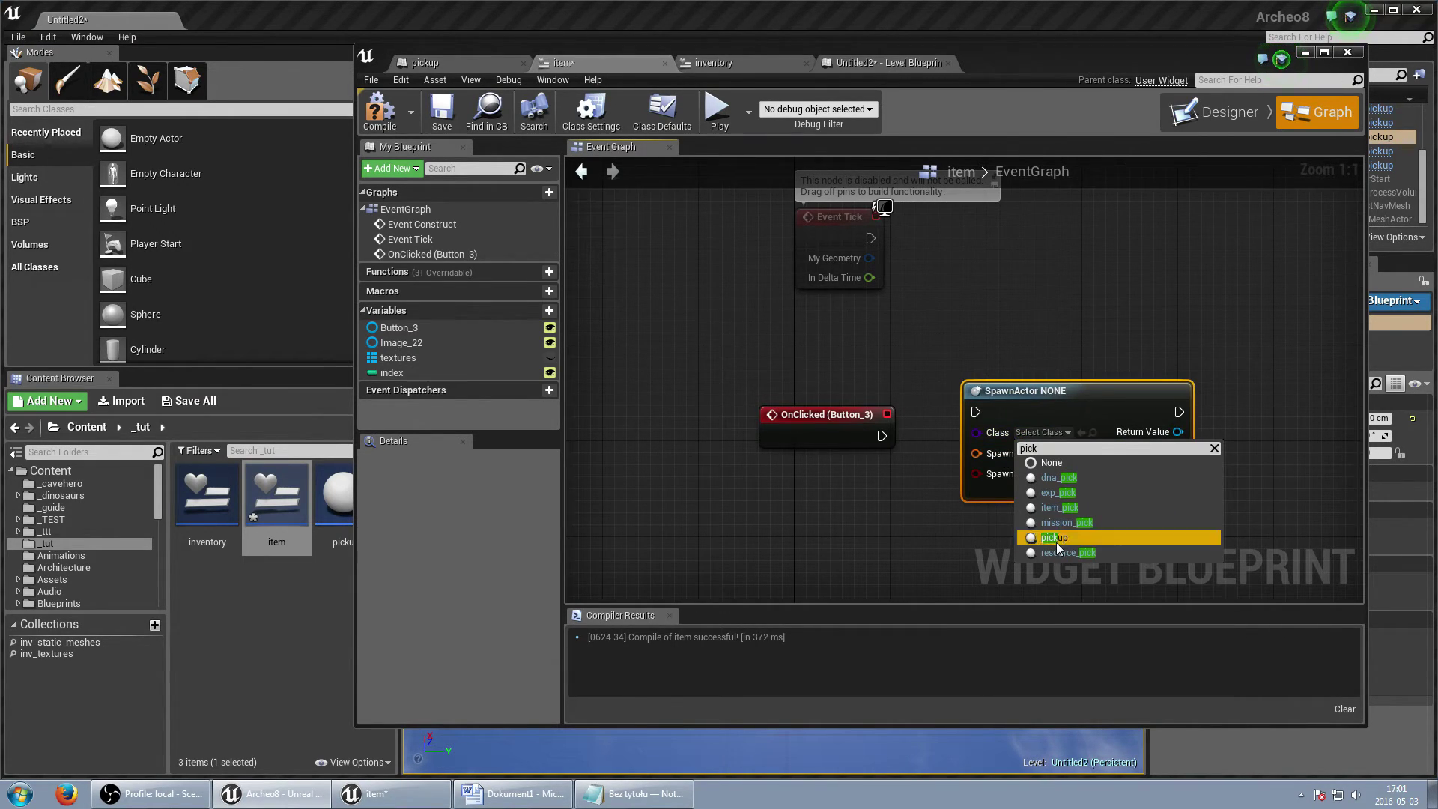
pyautogui.click(1056, 538)
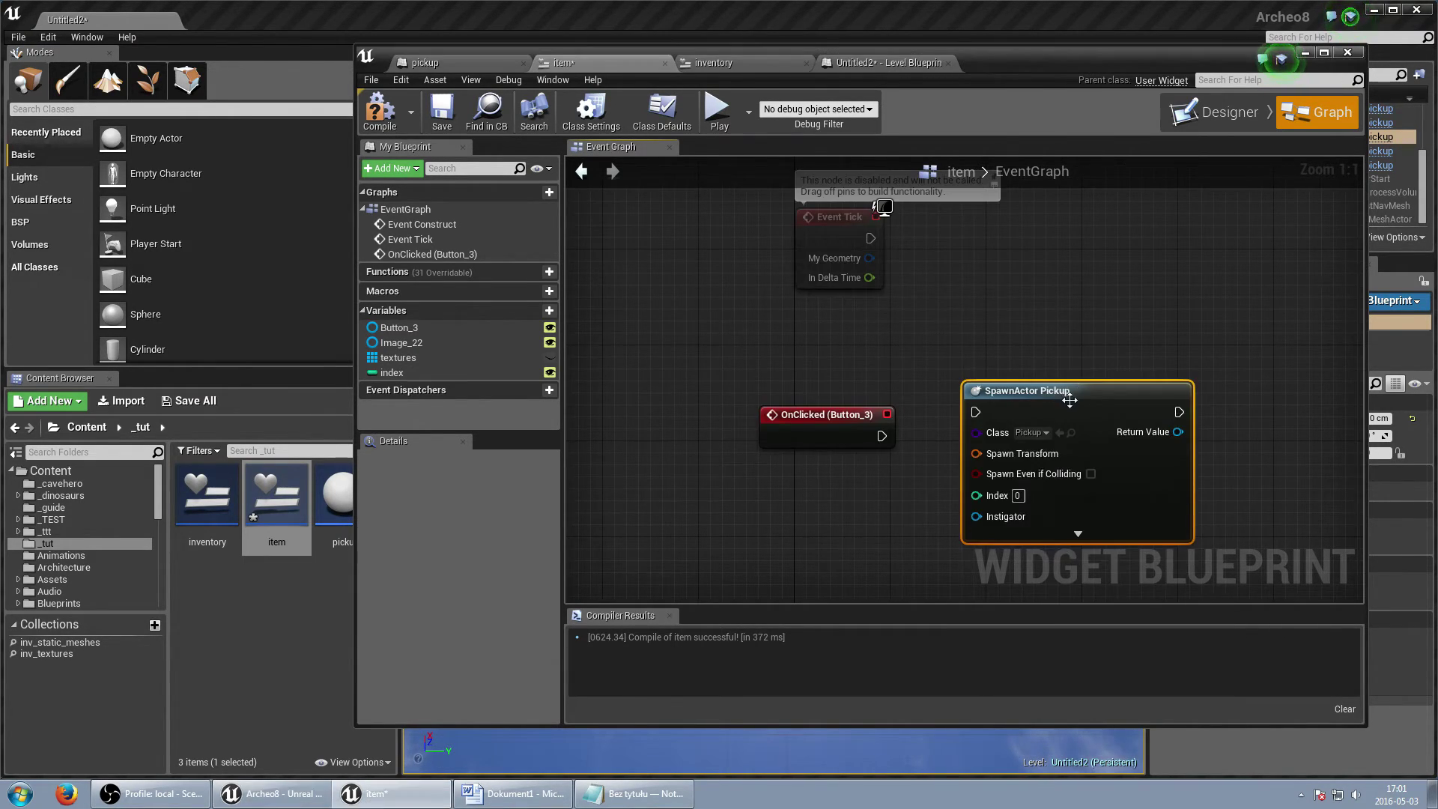
pyautogui.click(401, 375)
pyautogui.click(1009, 306)
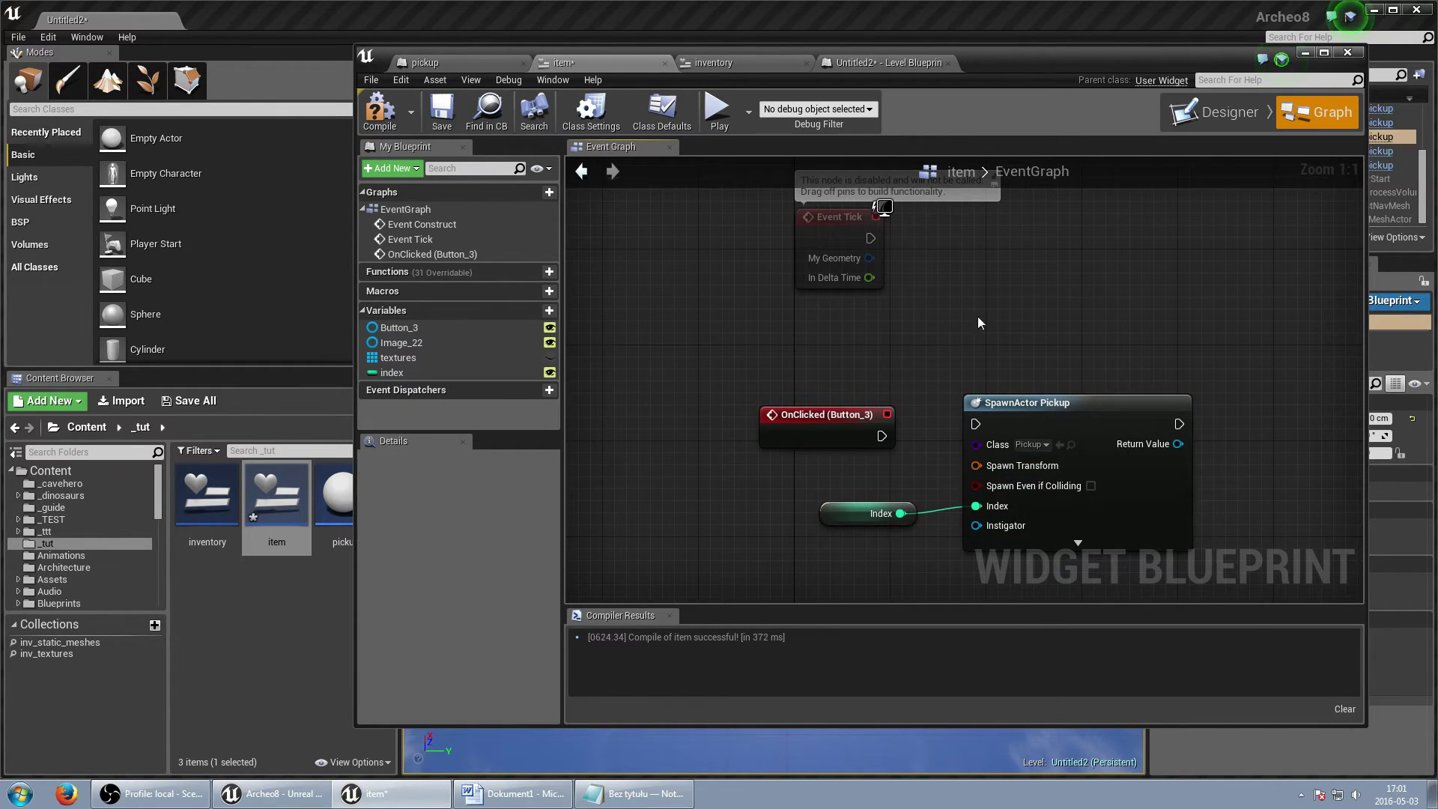
# Get Player Character's mesh socket location to use as the spawn location.
pyautogui.rightClick(979, 318)
pyautogui.write('get player cha')
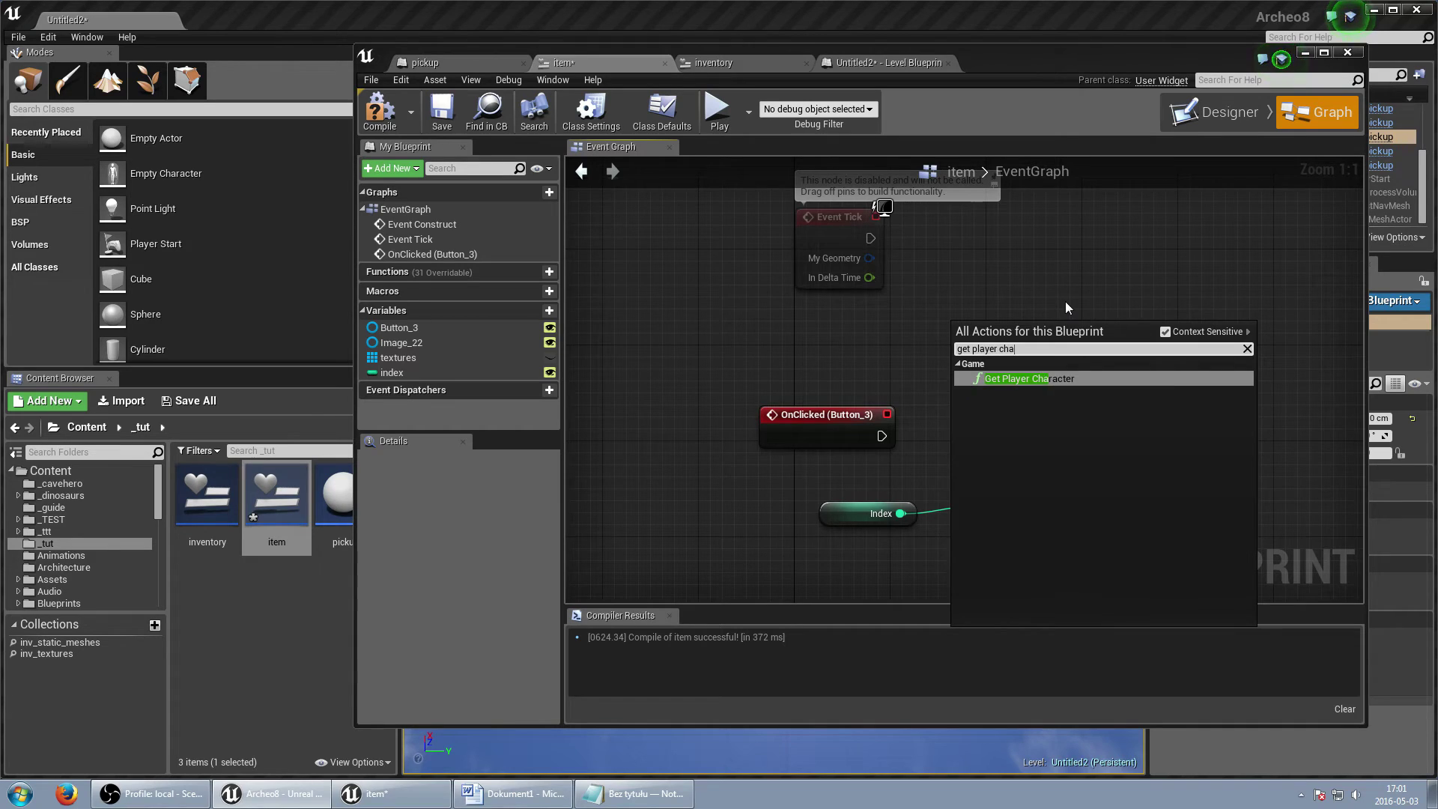
pyautogui.press('Return')
pyautogui.moveTo(1120, 350); pyautogui.dragTo(1218, 344)
pyautogui.write('get ')
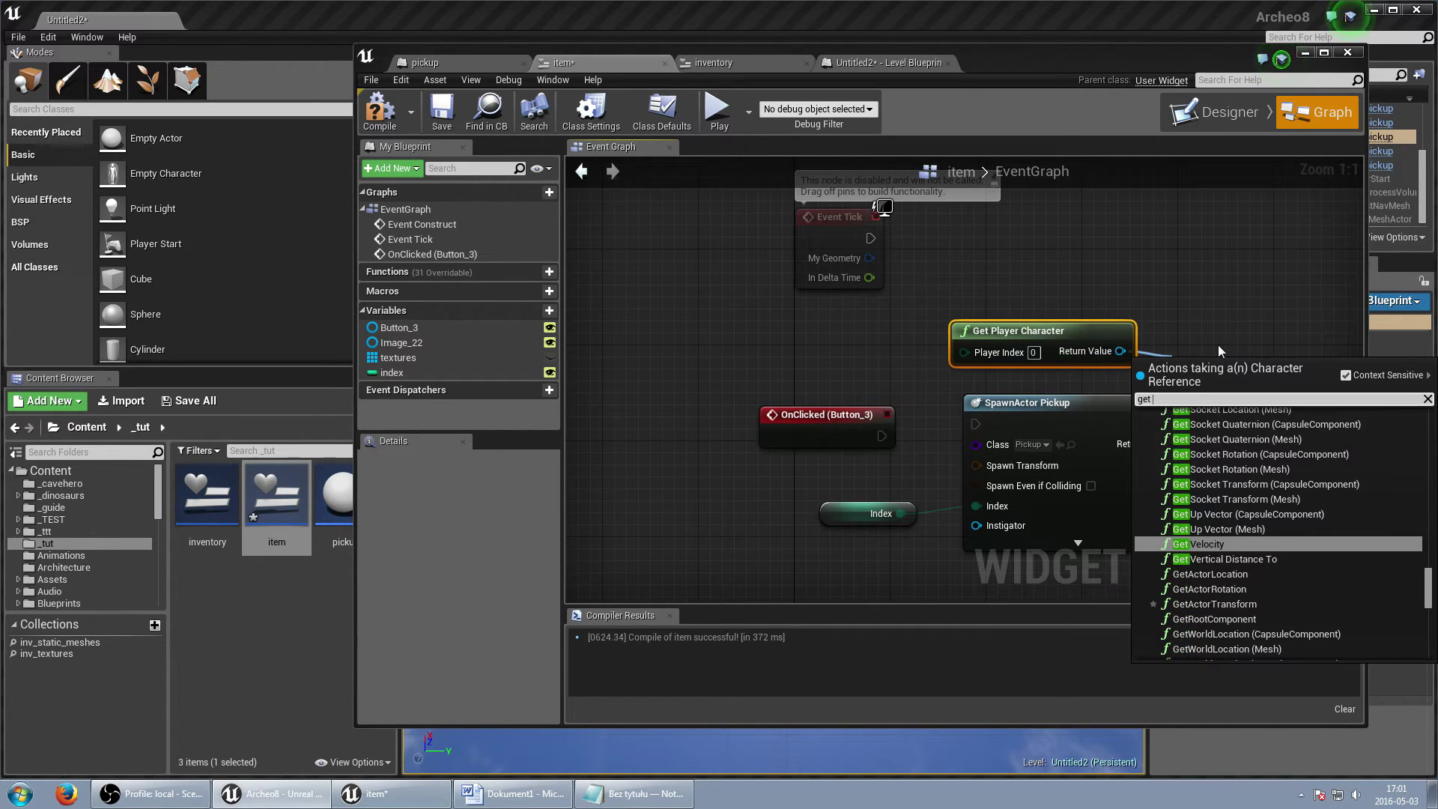
pyautogui.write('loca')
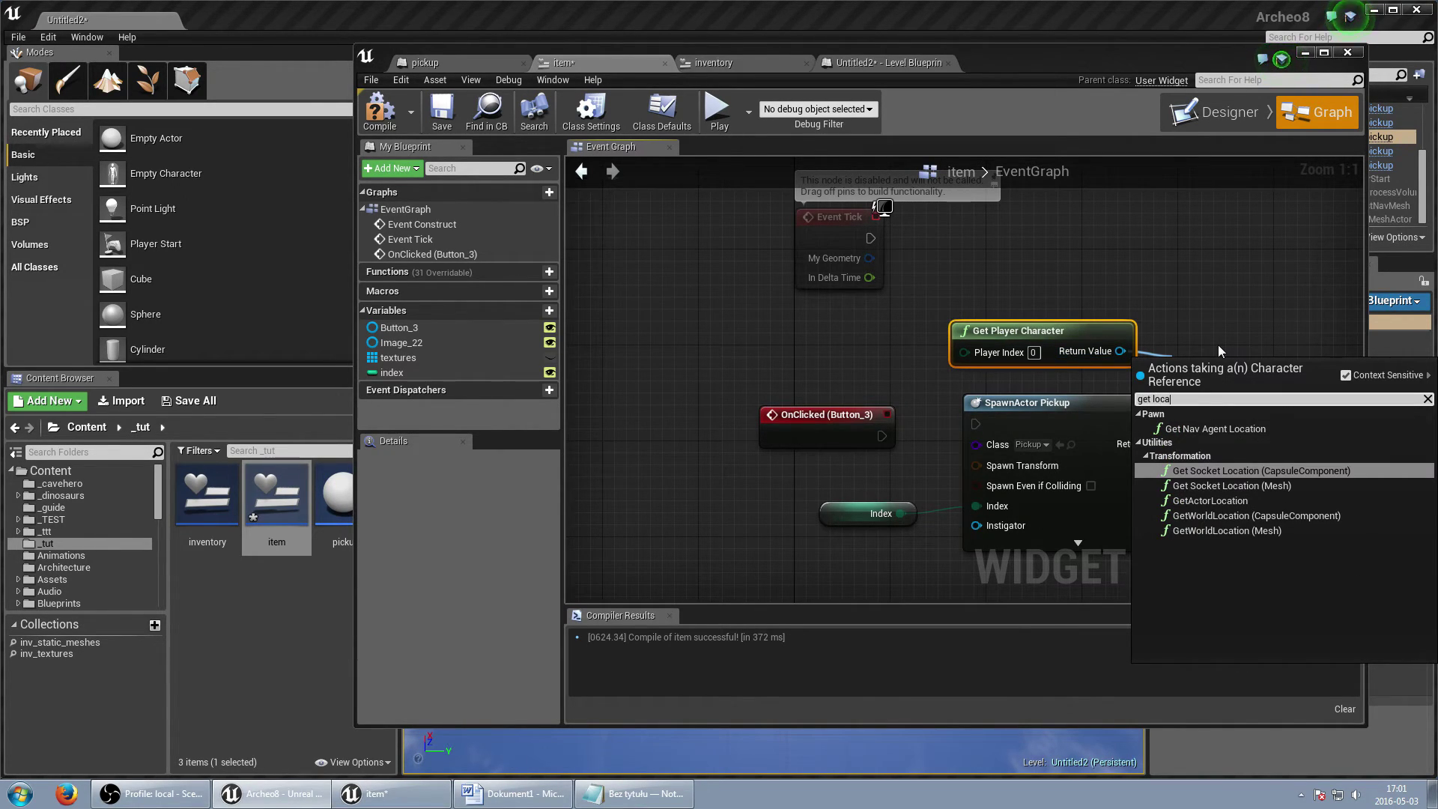
pyautogui.press('Down')
pyautogui.press('Return')
pyautogui.click(1262, 366)
pyautogui.moveTo(1262, 365); pyautogui.dragTo(1226, 296, button='right')
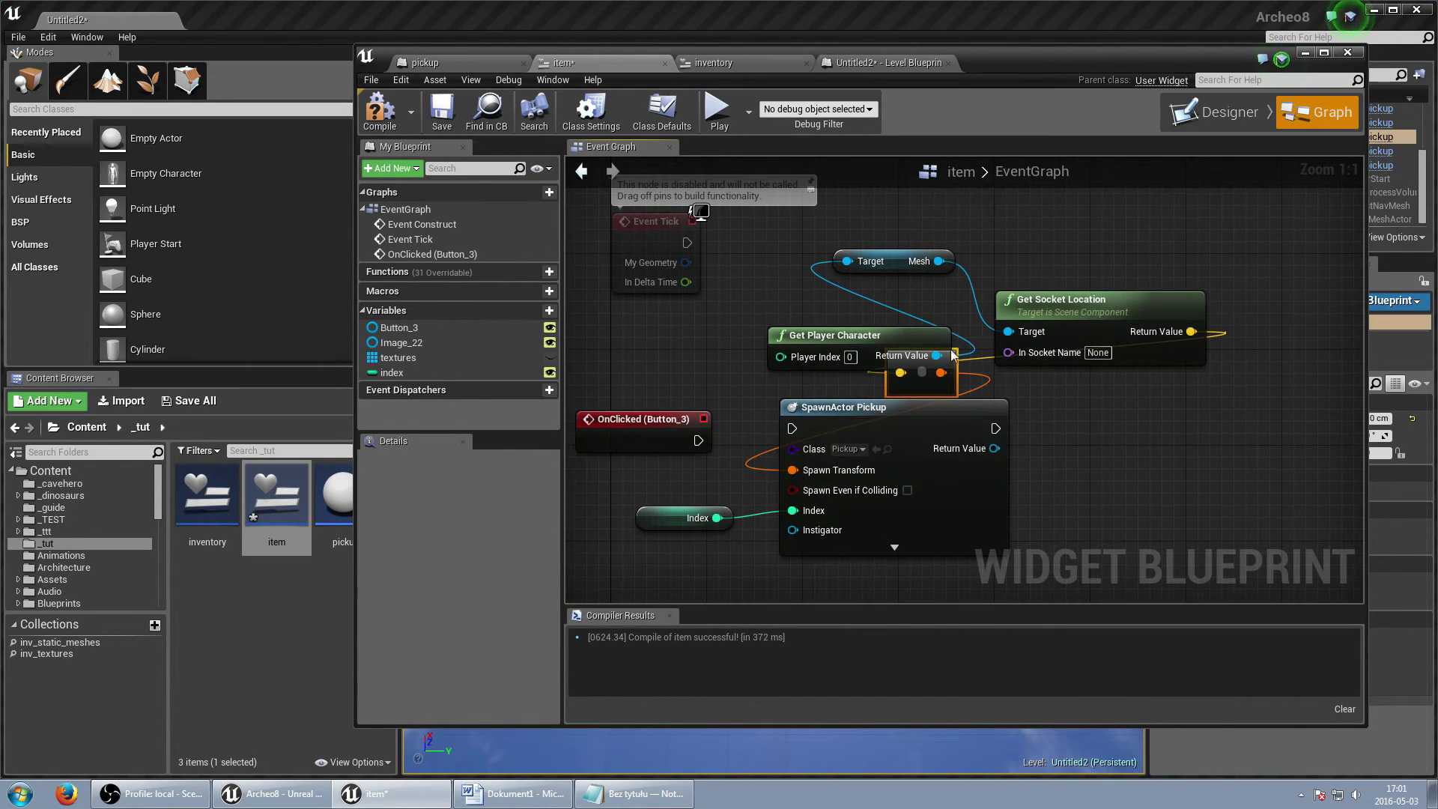
pyautogui.moveTo(640, 510); pyautogui.dragTo(827, 511, button='right')
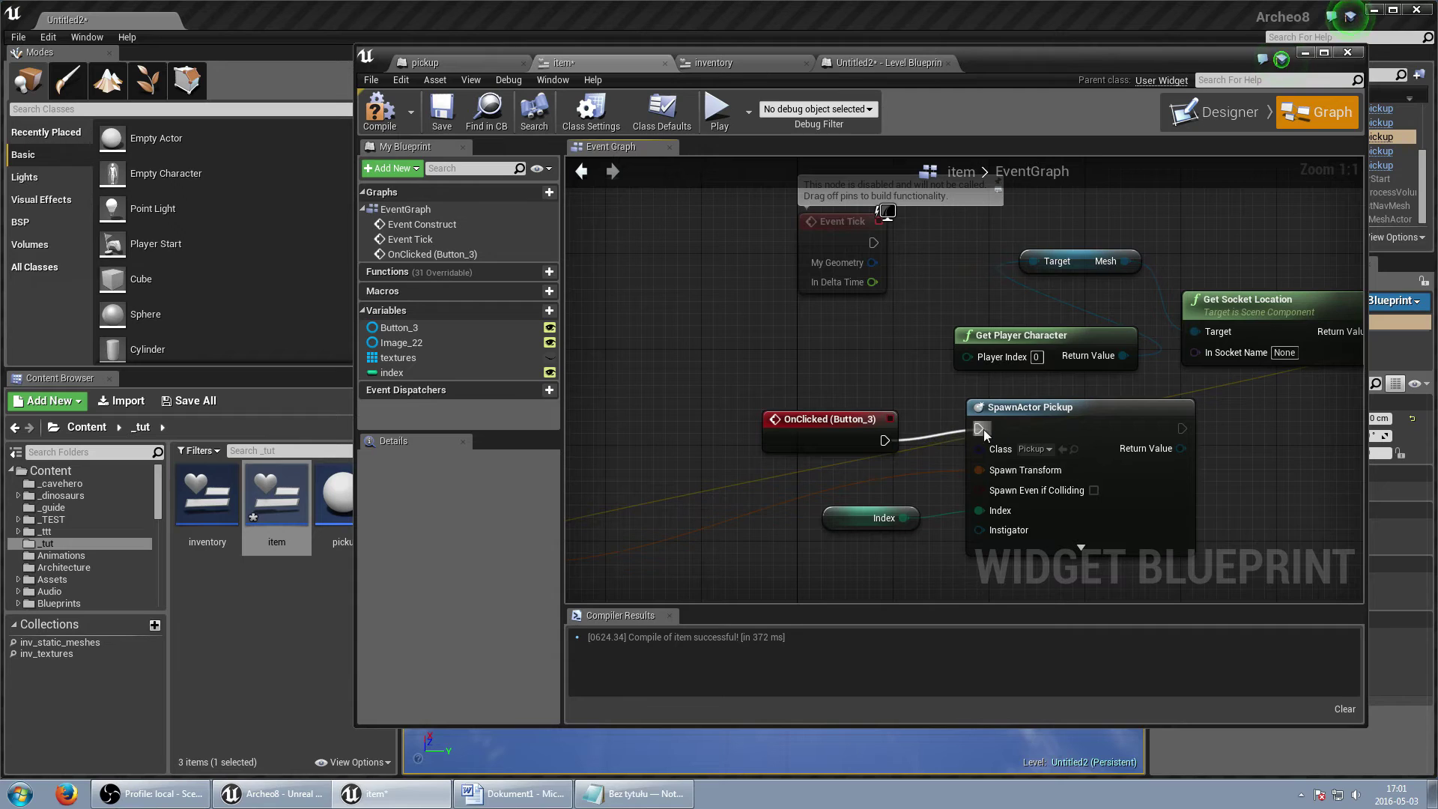
pyautogui.moveTo(1229, 441); pyautogui.dragTo(1074, 454, button='right')
pyautogui.click(1074, 454)
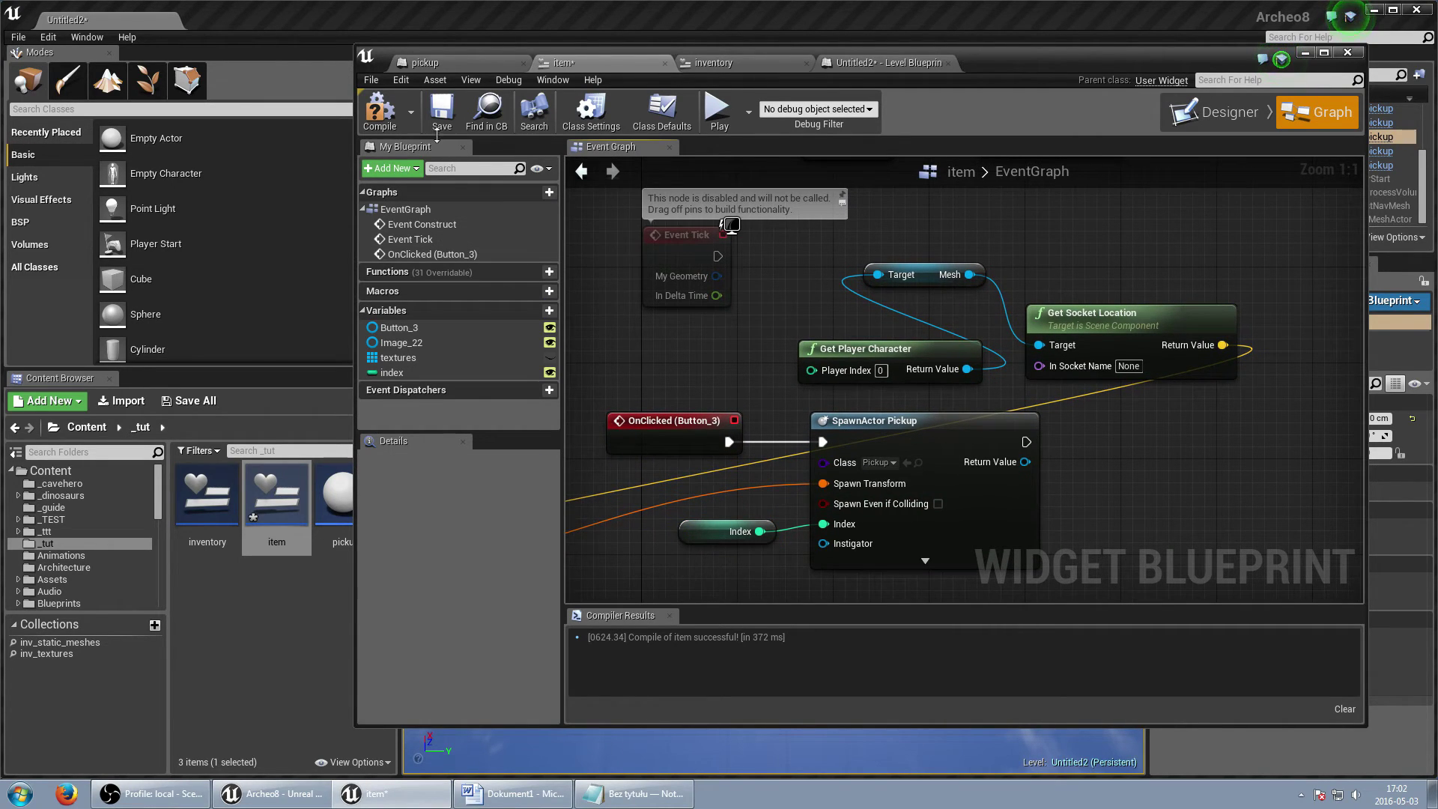
# Remove the icon from its parent after spawning, then compile and save the item Blueprint.
pyautogui.rightClick(1112, 454)
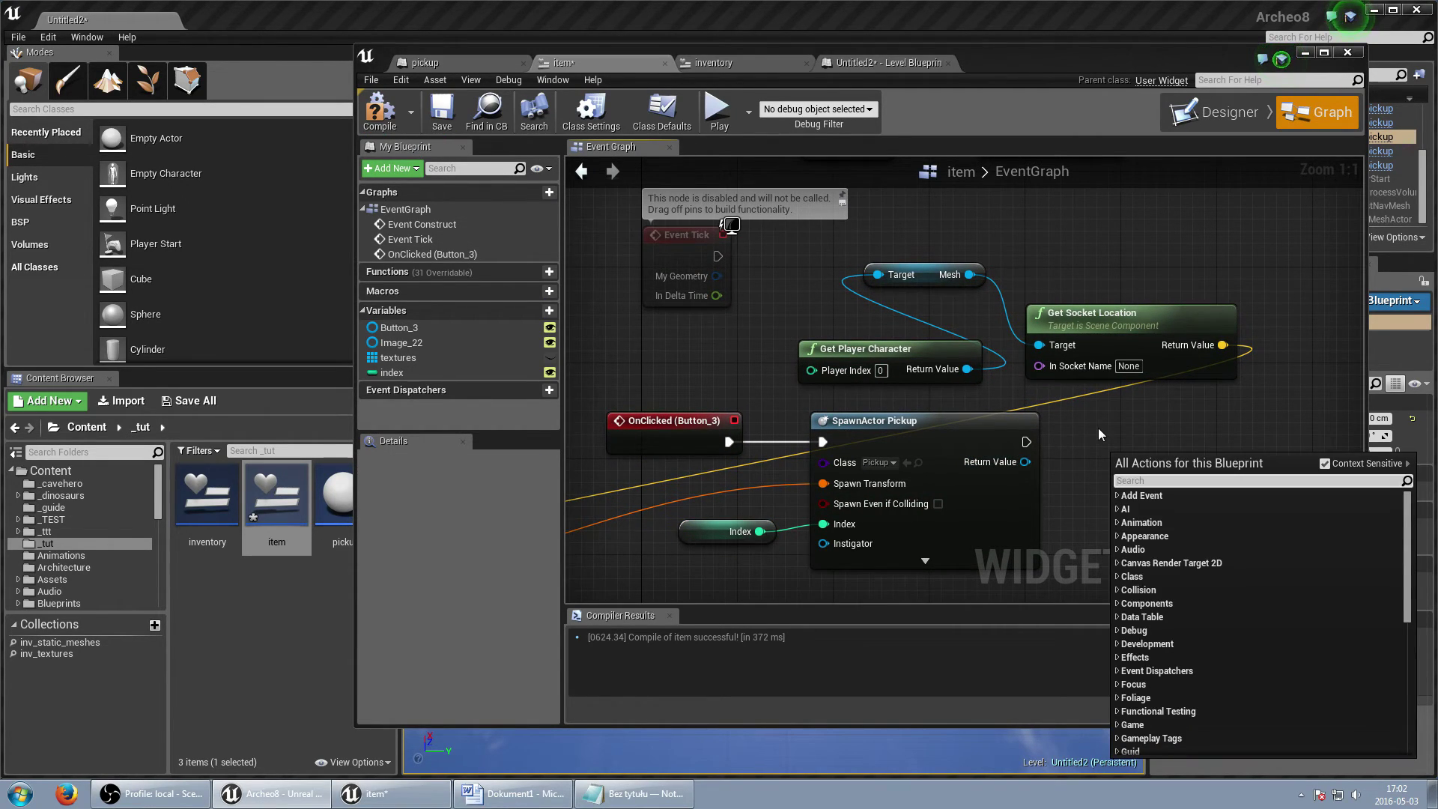
pyautogui.write('remove ')
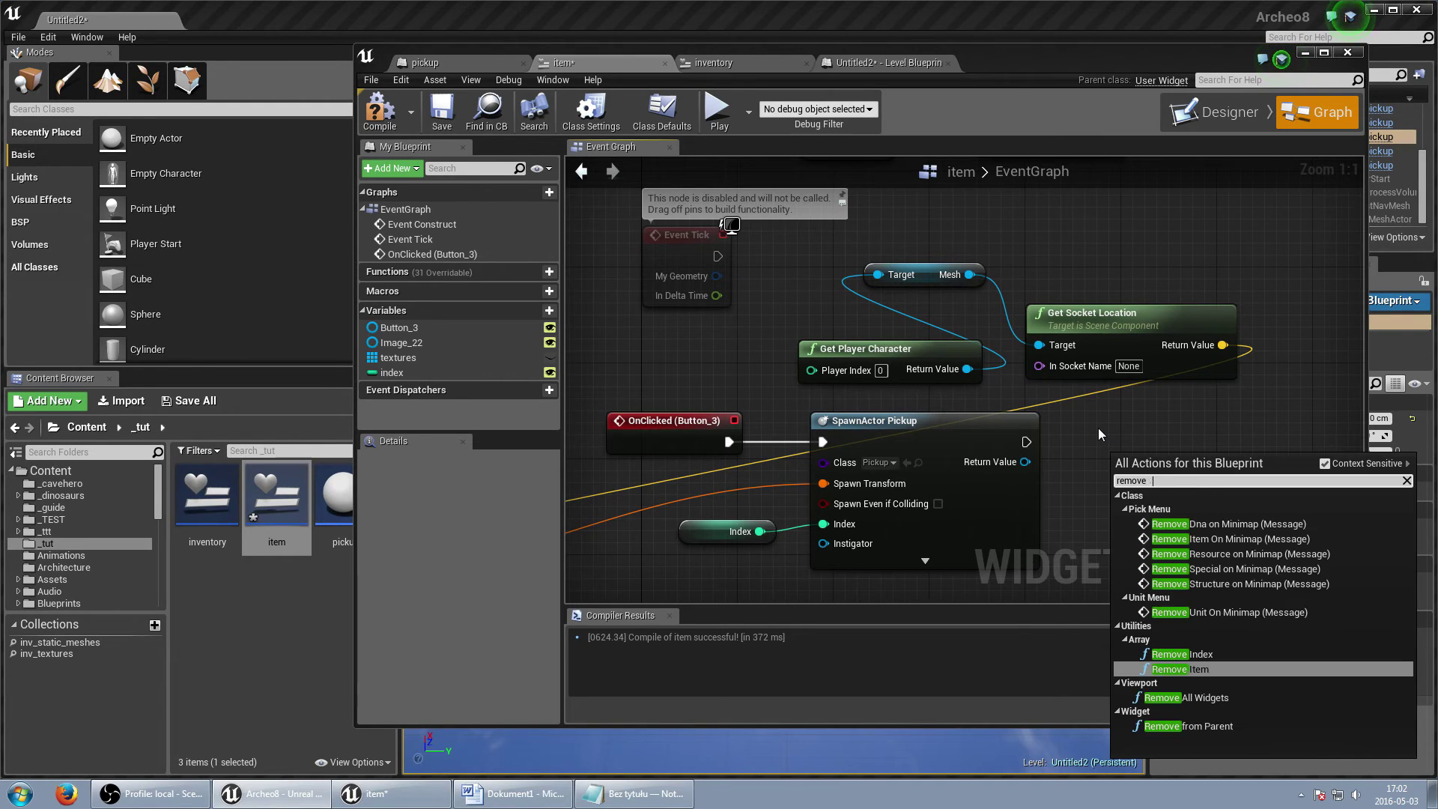
pyautogui.write('fr')
pyautogui.press('Return')
pyautogui.moveTo(1146, 495); pyautogui.dragTo(1114, 459)
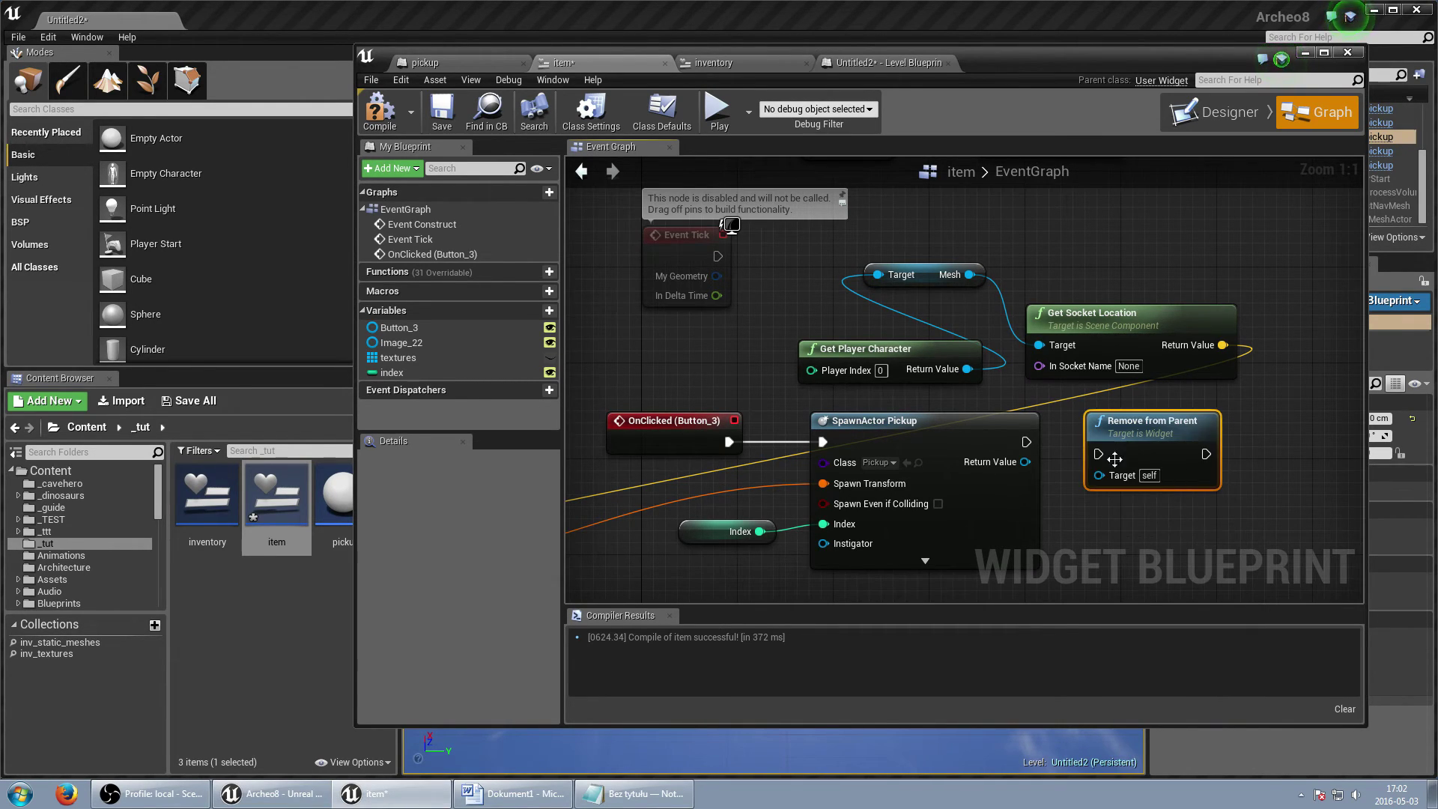
pyautogui.moveTo(1017, 429)
pyautogui.mouseDown()
pyautogui.moveTo(1072, 454)
pyautogui.moveTo(1027, 442)
pyautogui.mouseUp()
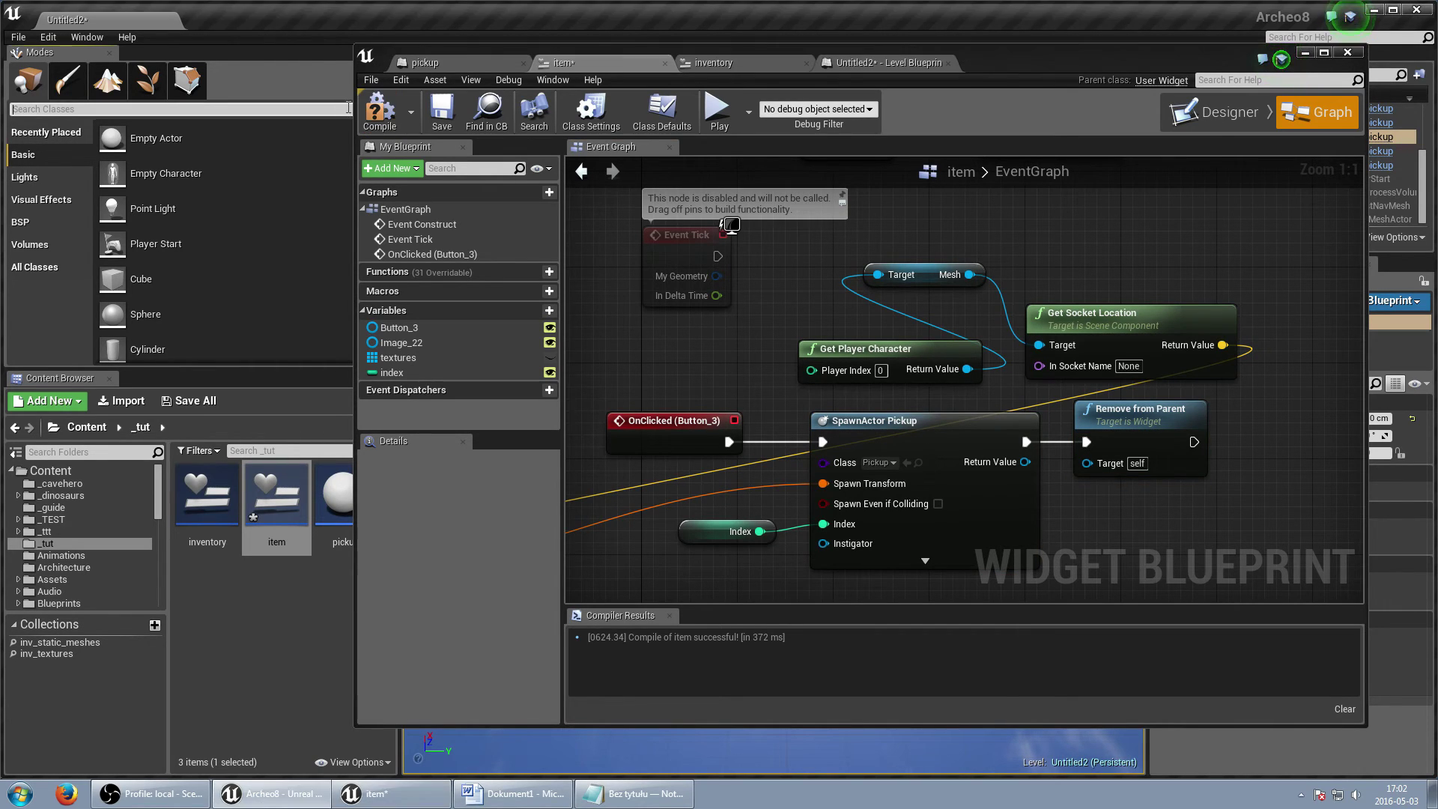
pyautogui.click(442, 119)
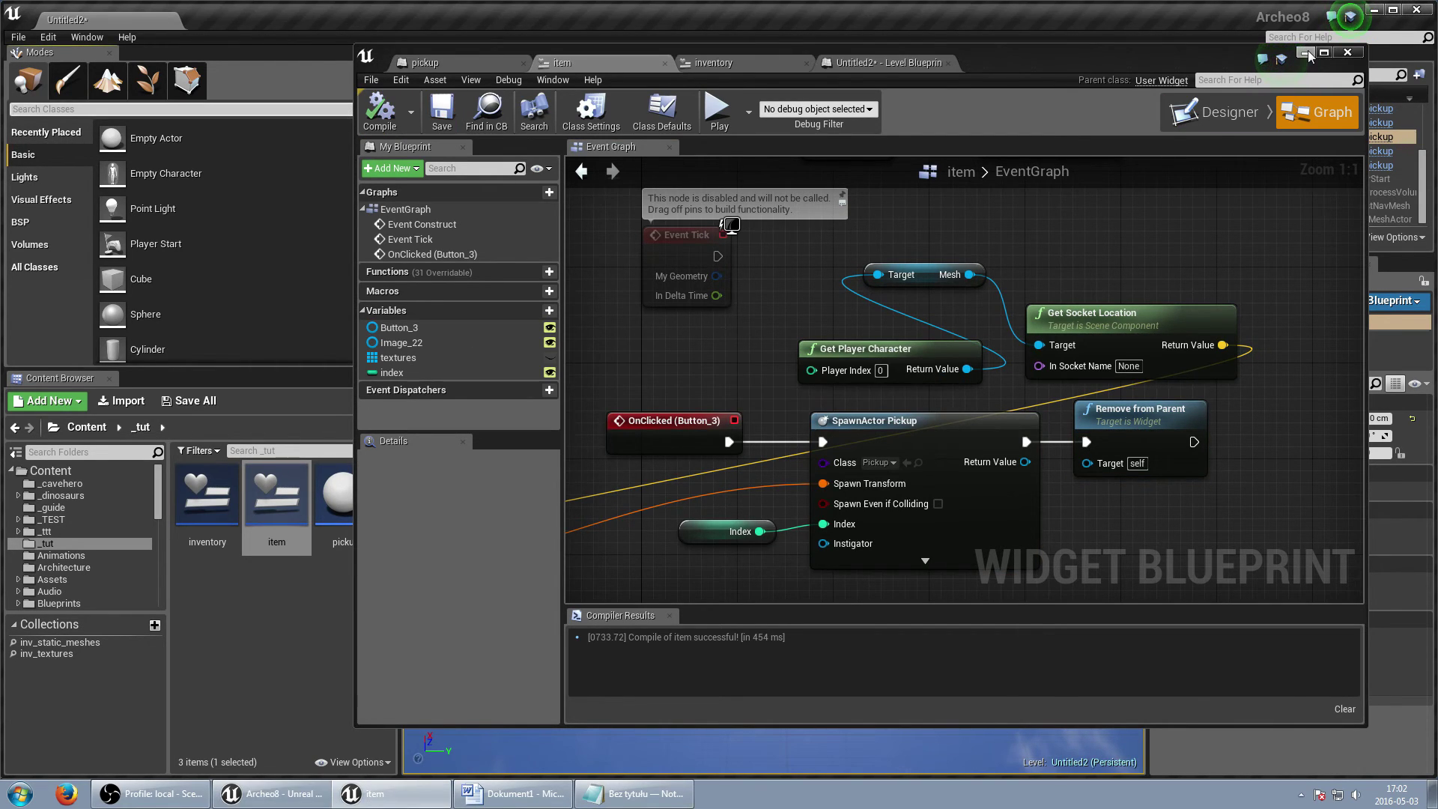
pyautogui.click(1306, 53)
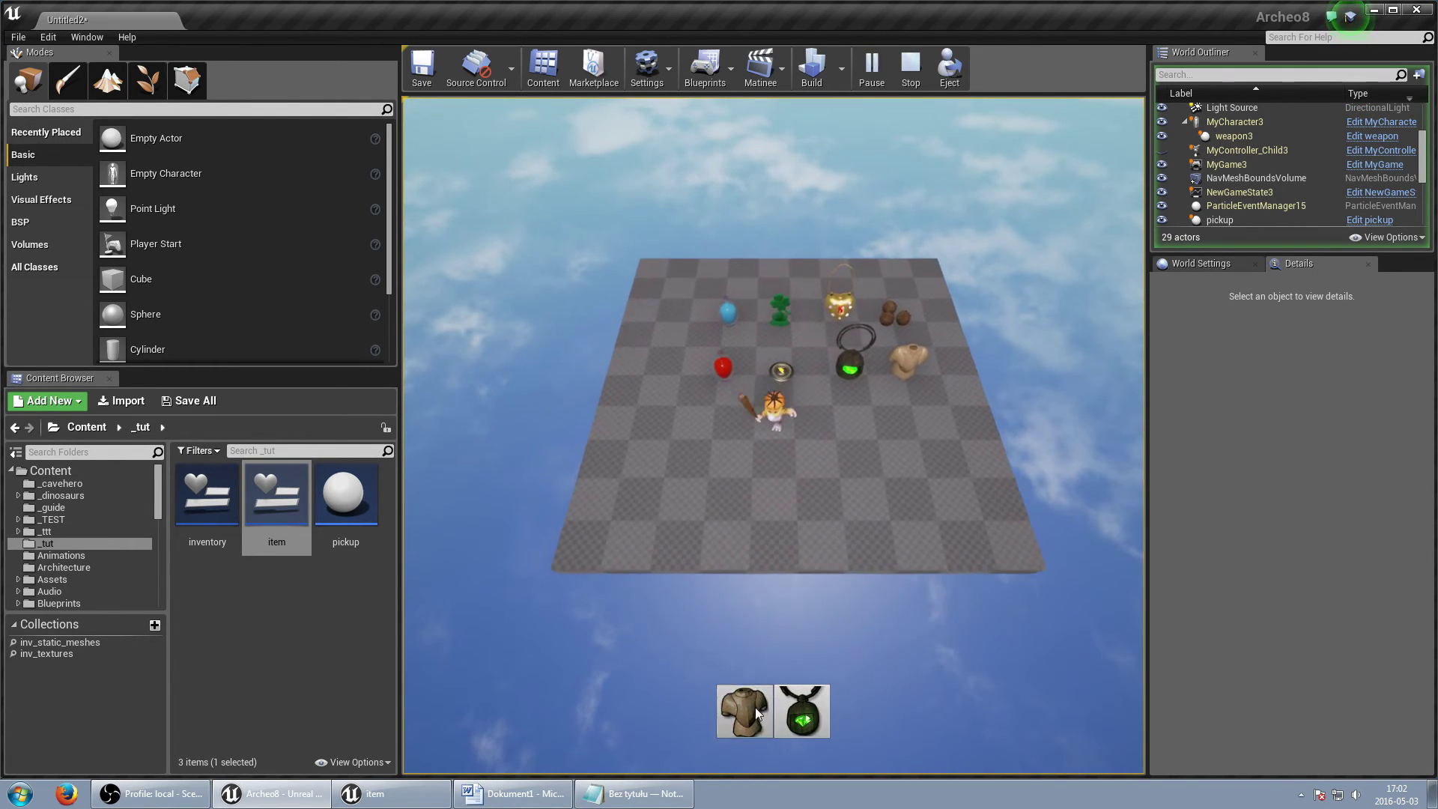
# Drop the armor, amulet, nuts and locket back onto the board while walking to collect pickups.
pyautogui.click(746, 710)
pyautogui.click(771, 708)
pyautogui.click(781, 349)
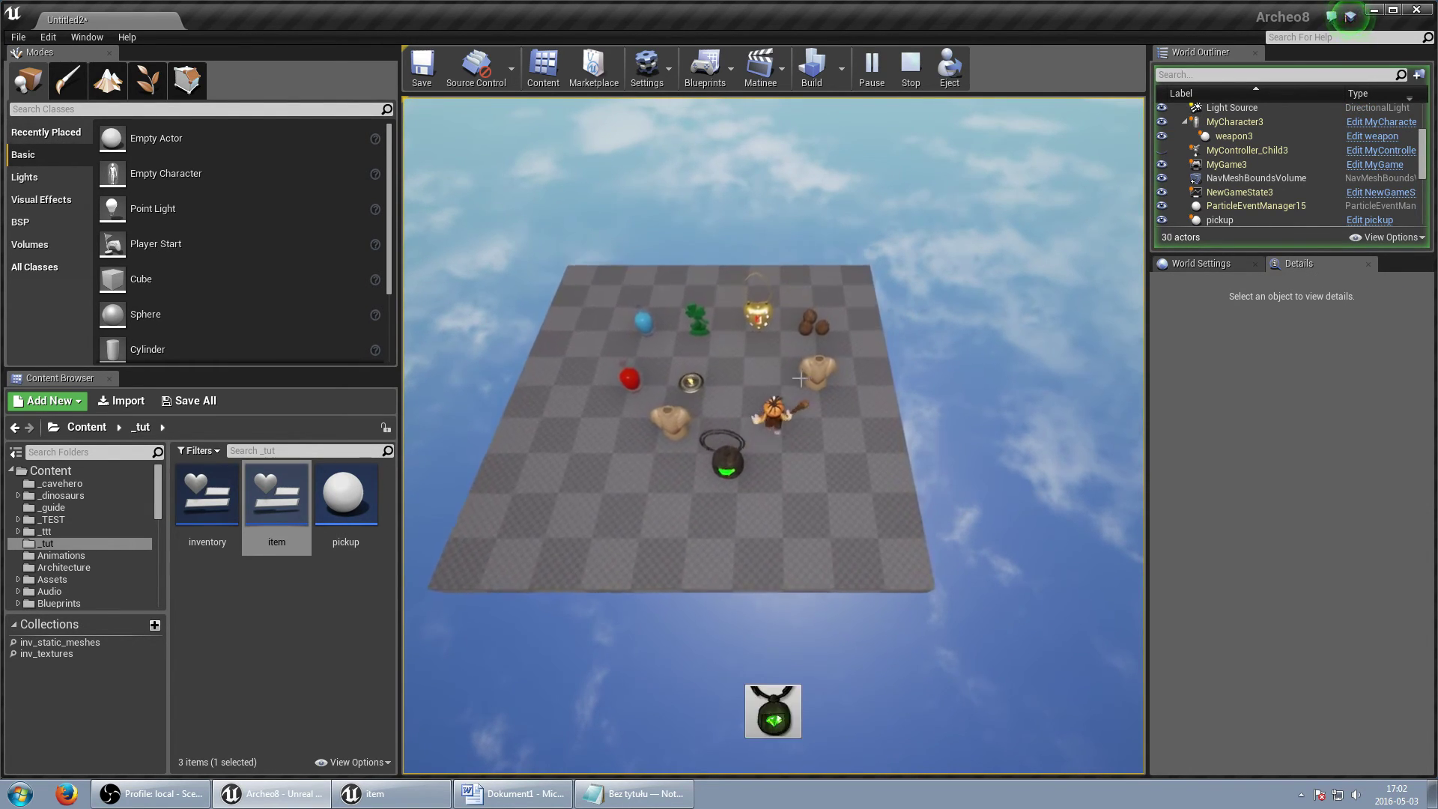
pyautogui.click(753, 341)
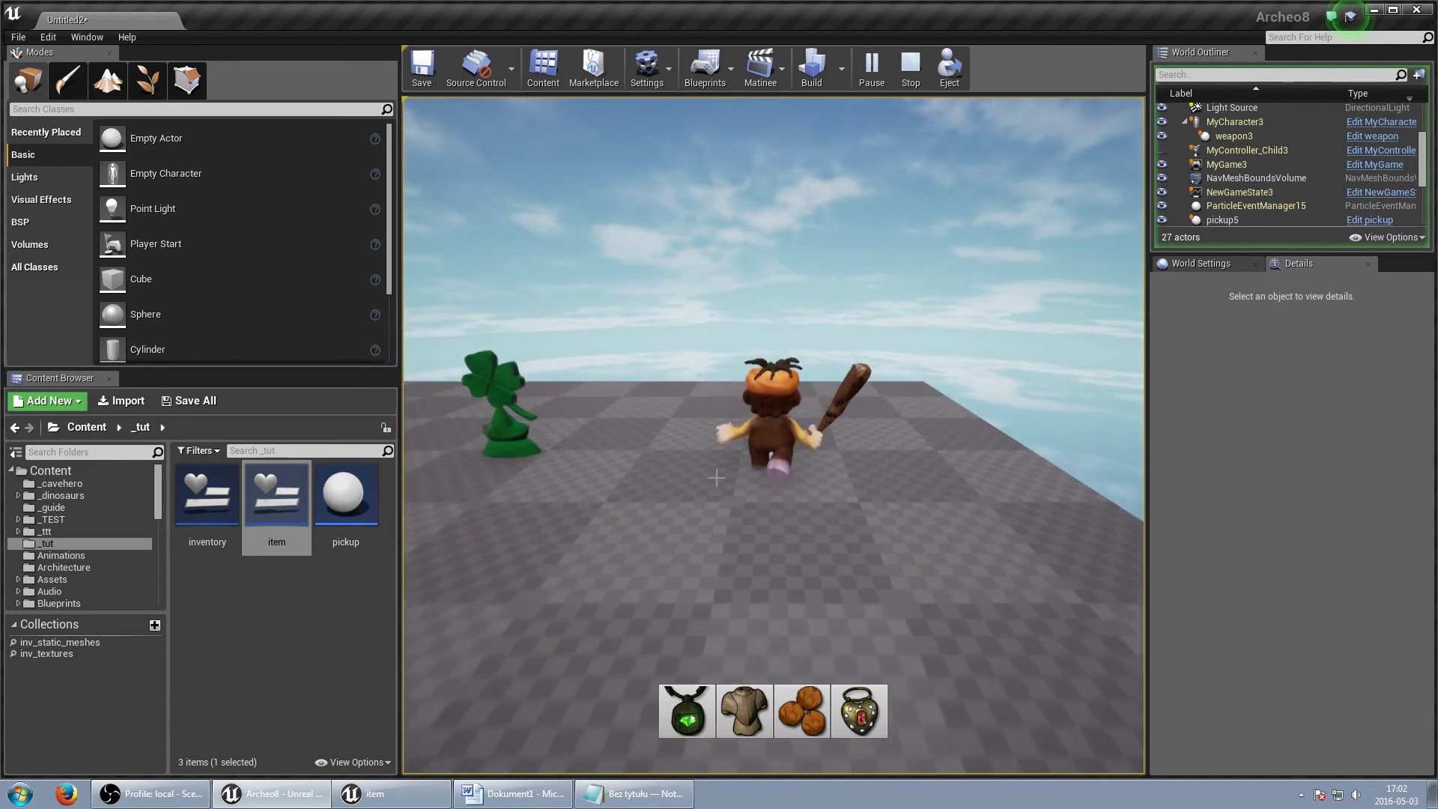
pyautogui.click(802, 710)
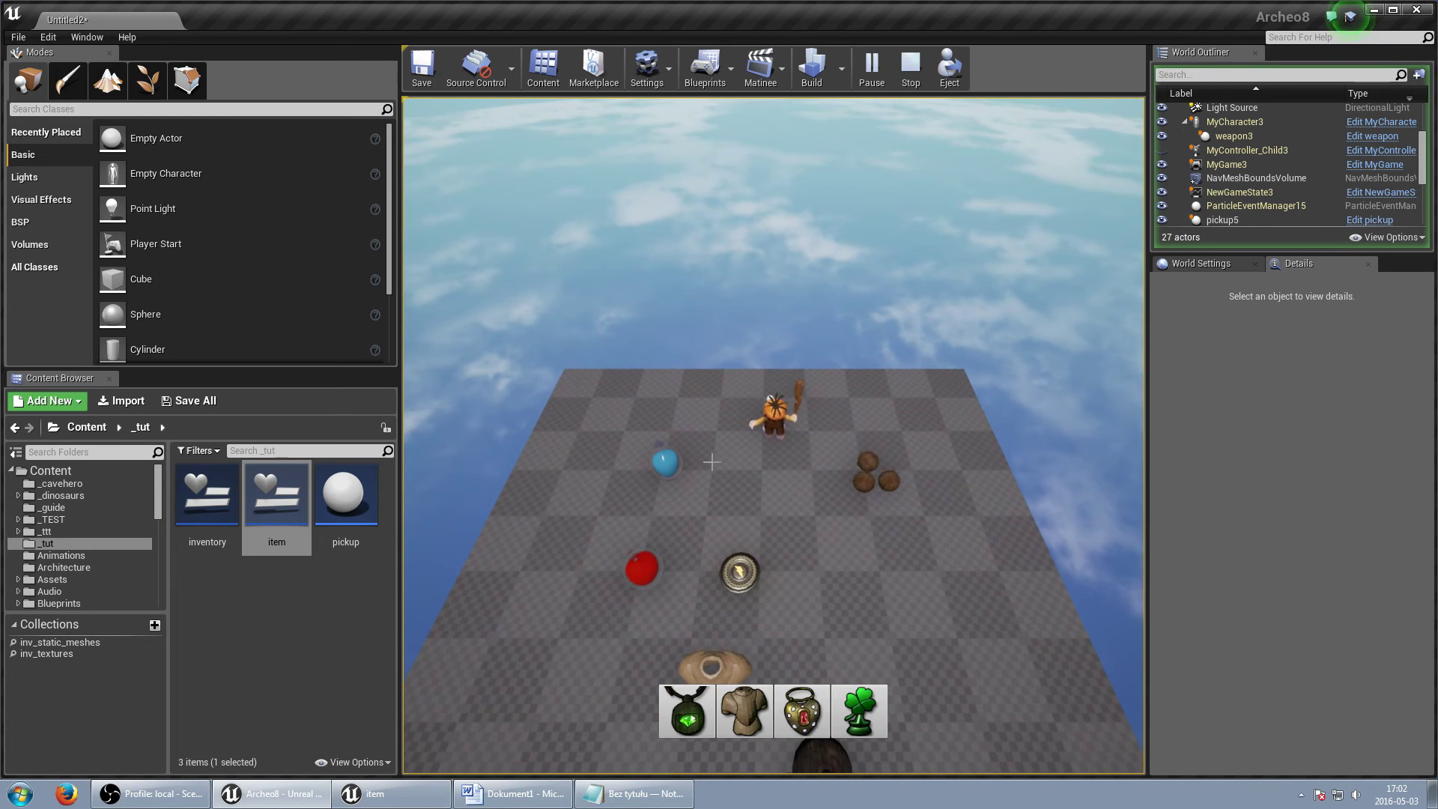
pyautogui.click(605, 438)
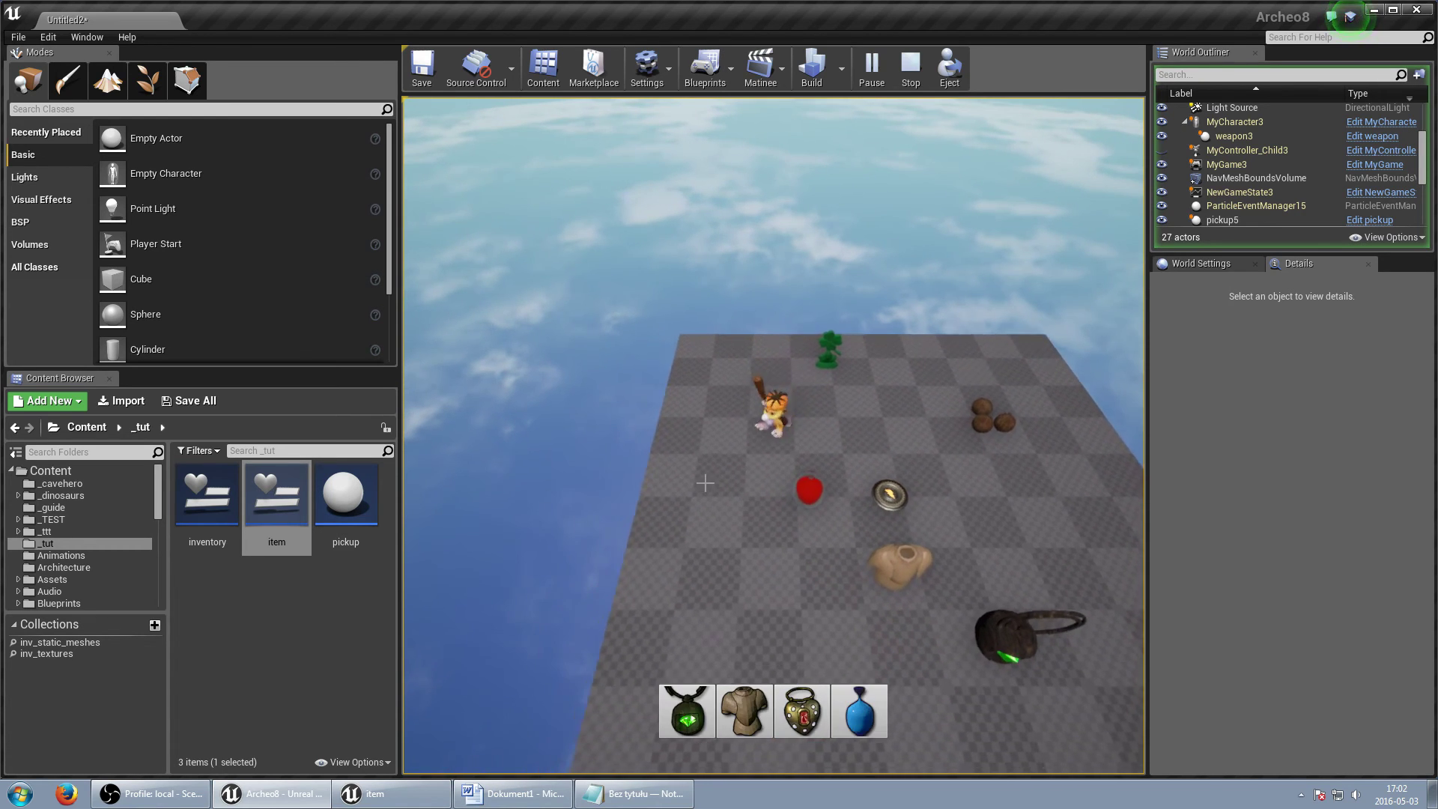
pyautogui.click(773, 710)
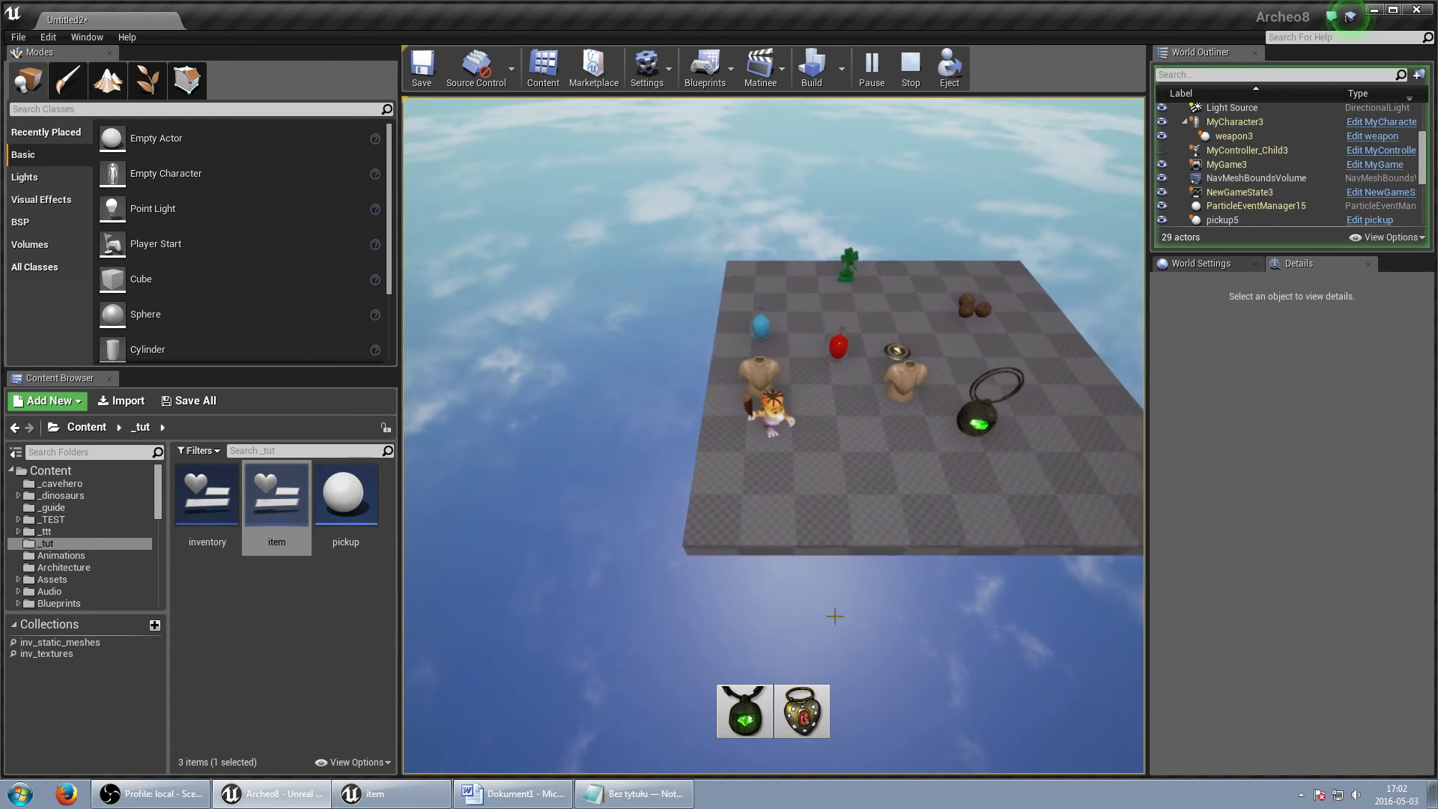
pyautogui.click(802, 344)
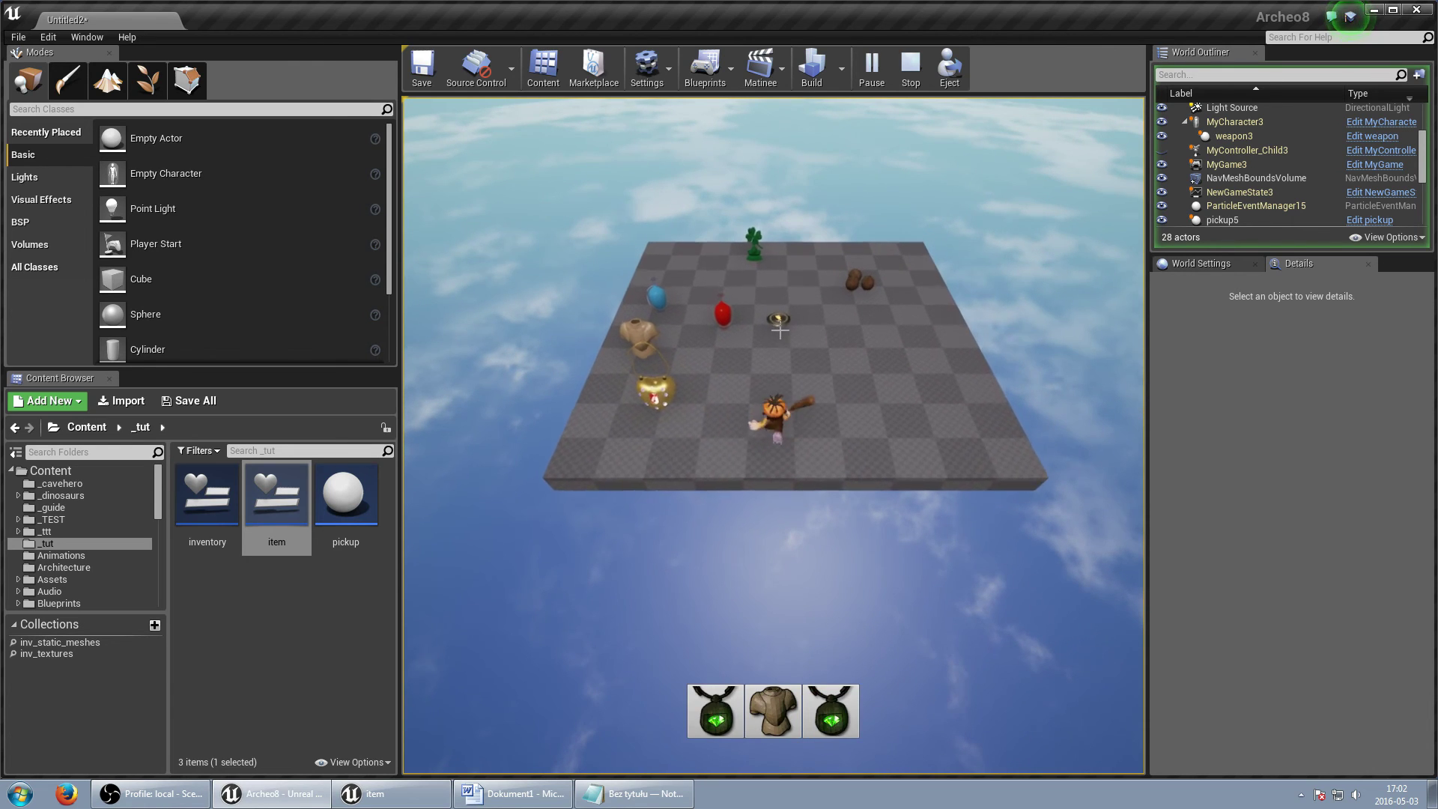
# Drop the shield, shirt, lockets and red potion back onto the board between collection walks.
pyautogui.click(831, 710)
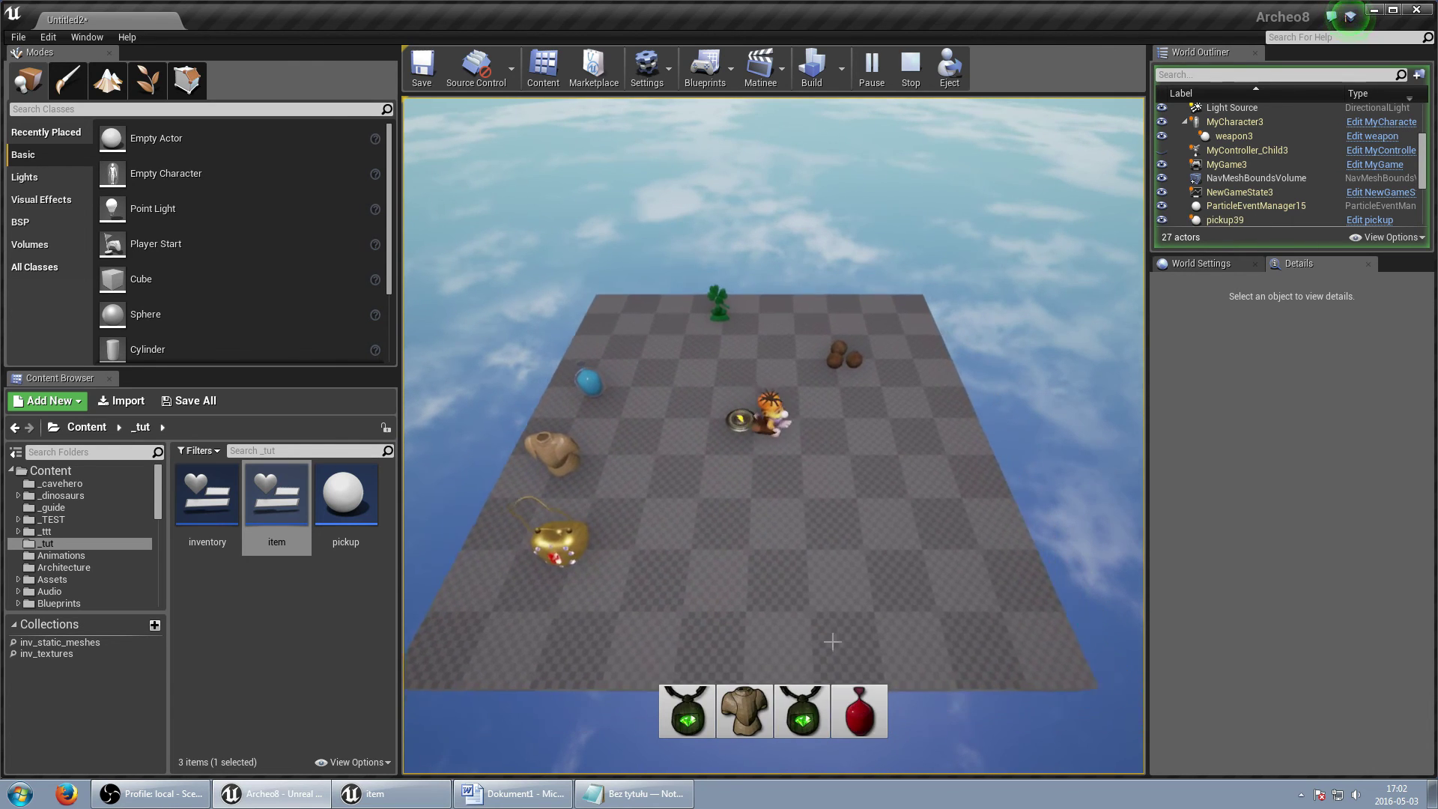
pyautogui.click(816, 715)
pyautogui.click(829, 360)
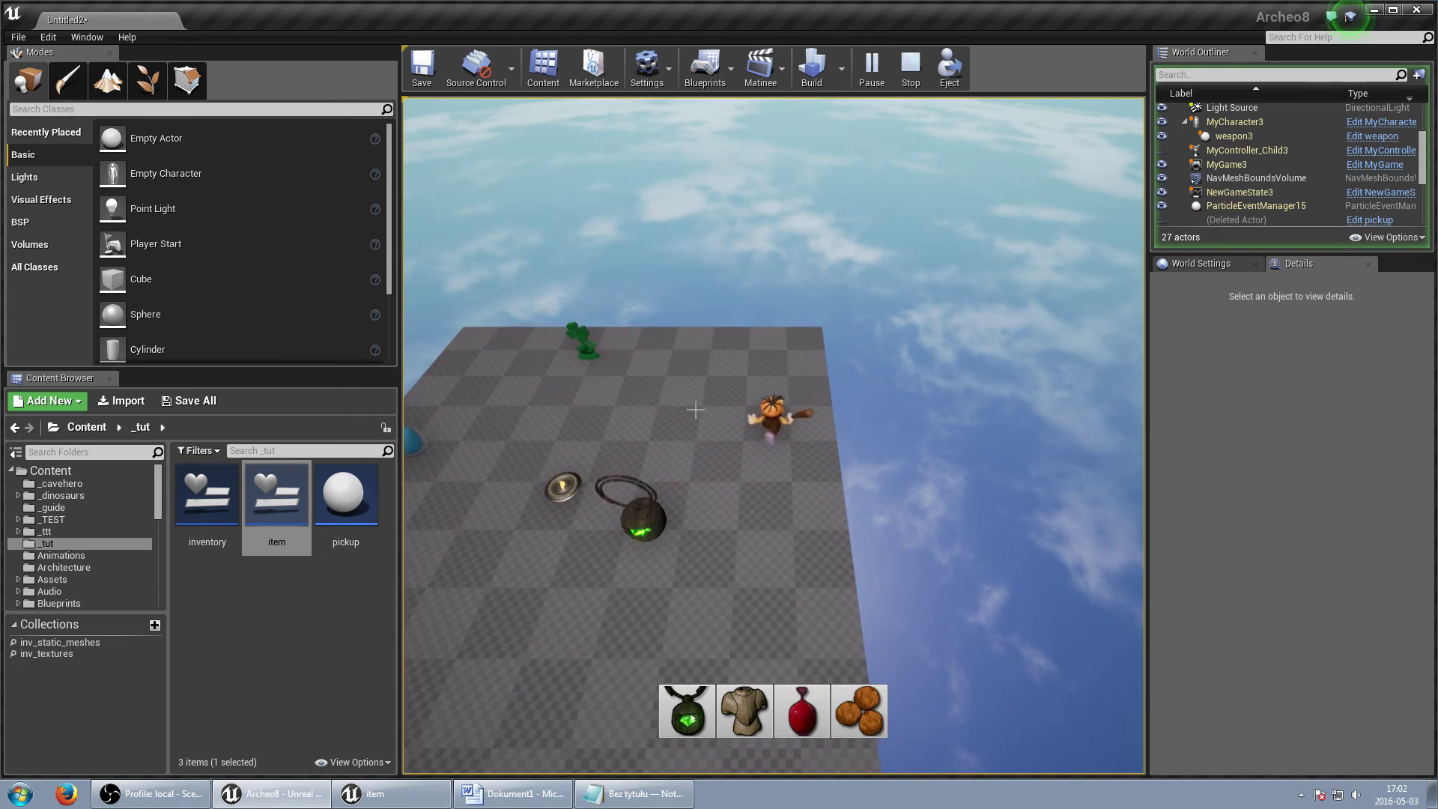
pyautogui.click(889, 710)
pyautogui.click(642, 515)
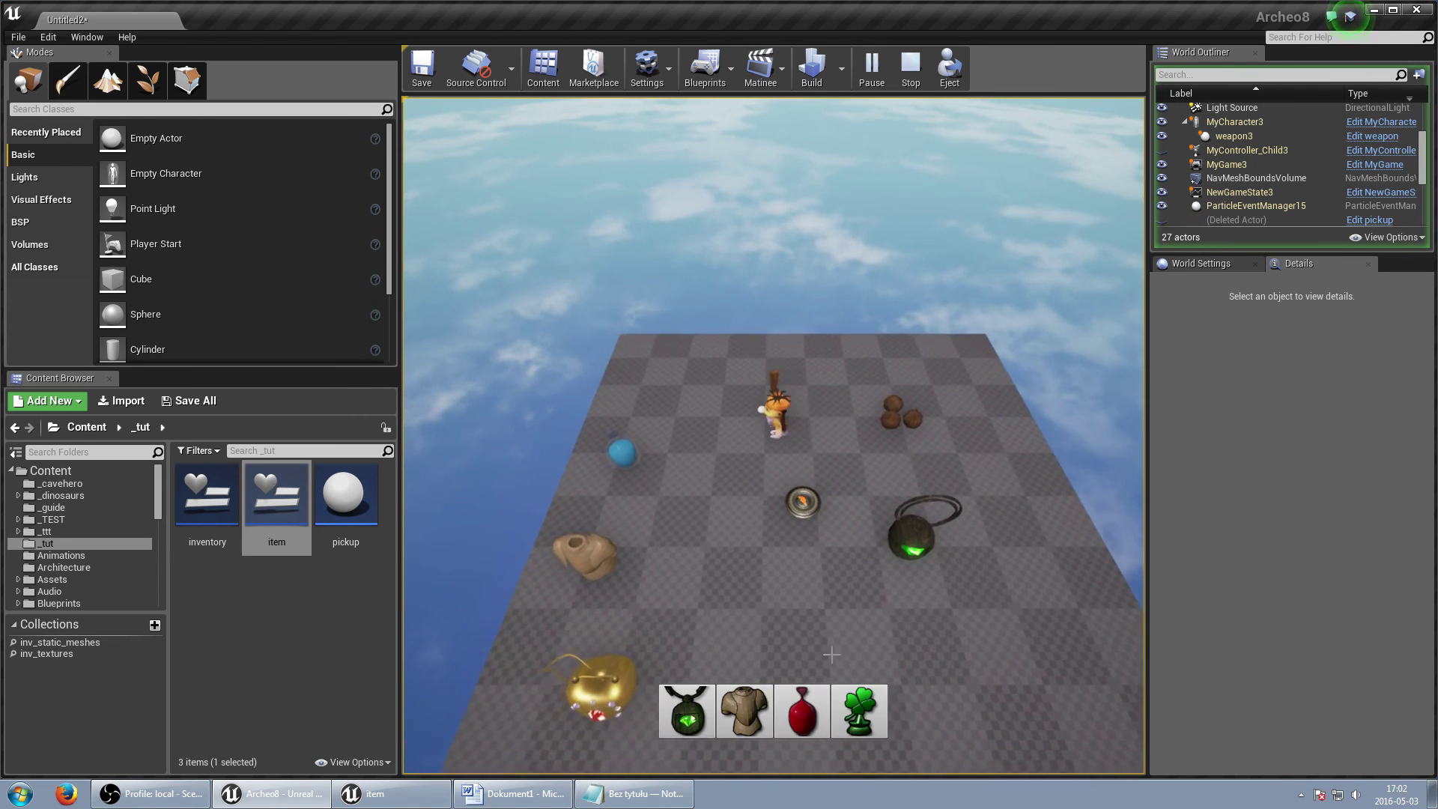
pyautogui.click(716, 712)
pyautogui.click(744, 710)
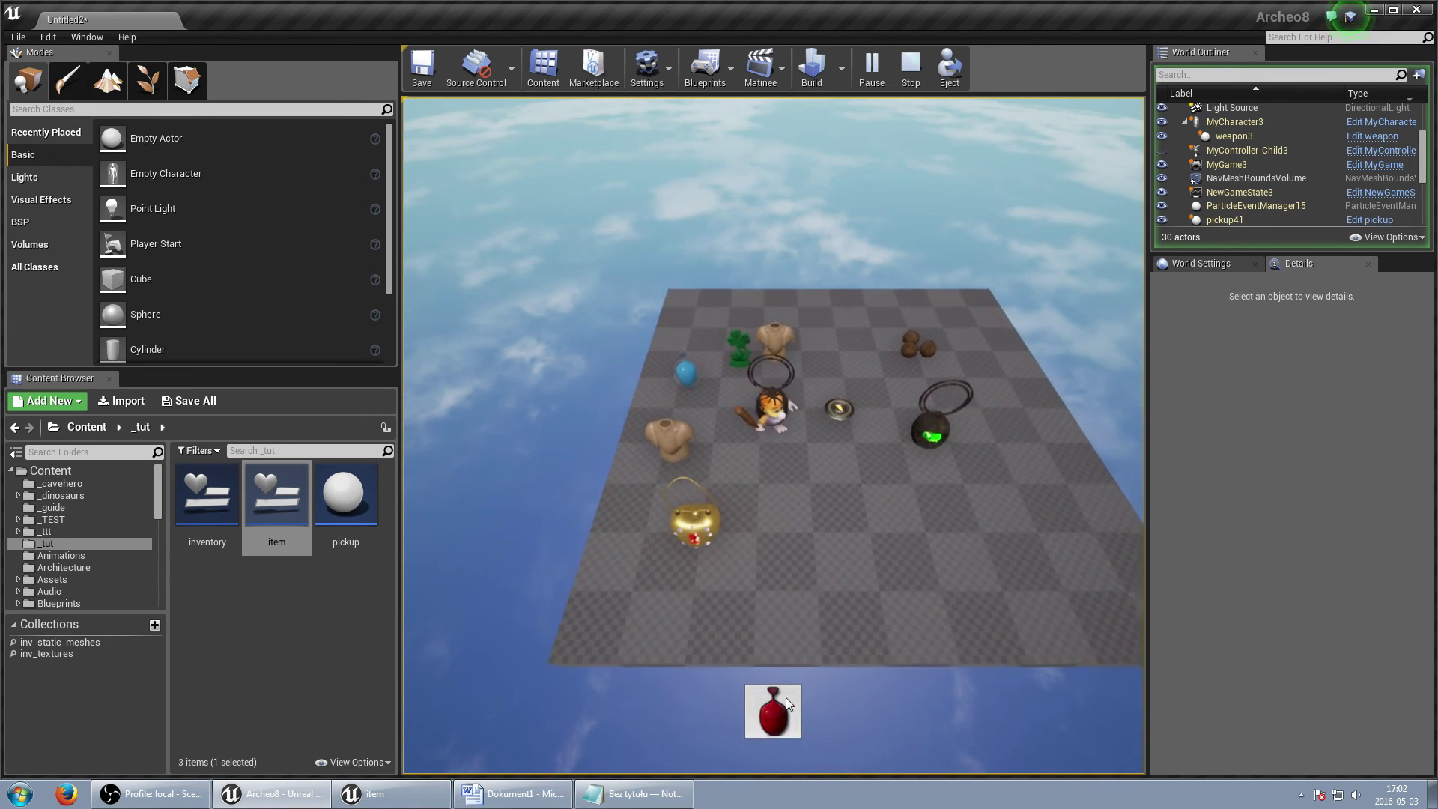
pyautogui.click(771, 708)
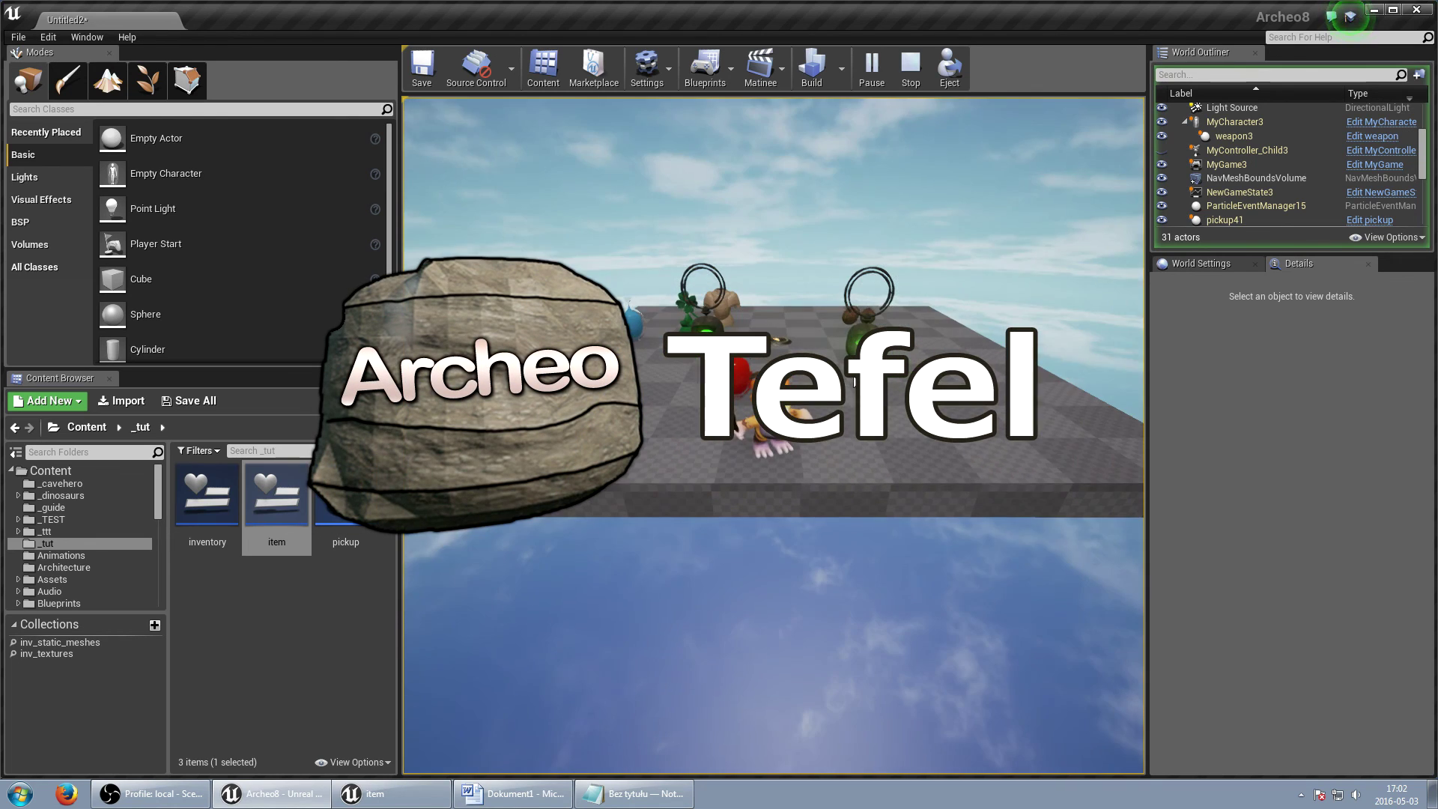